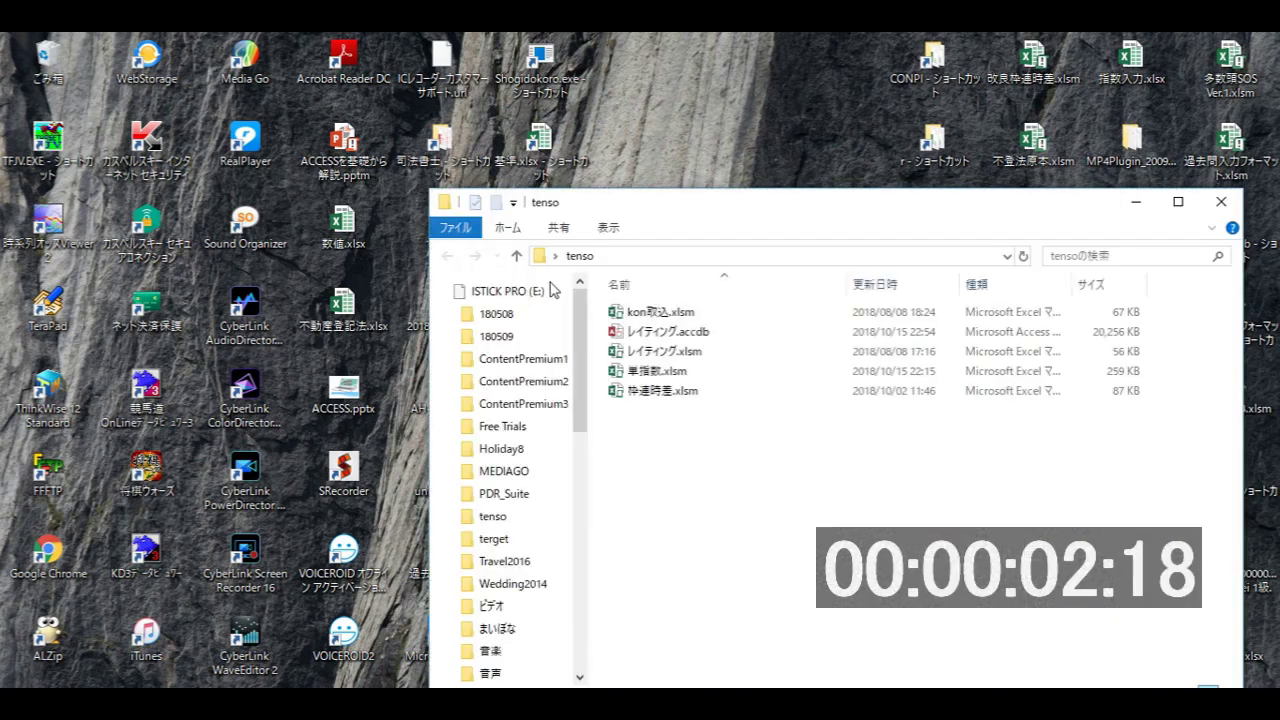
- Open kon取込.xlsm from the tenso folder as read-only and run the form's login check (ログイン確認)
click(635, 313)
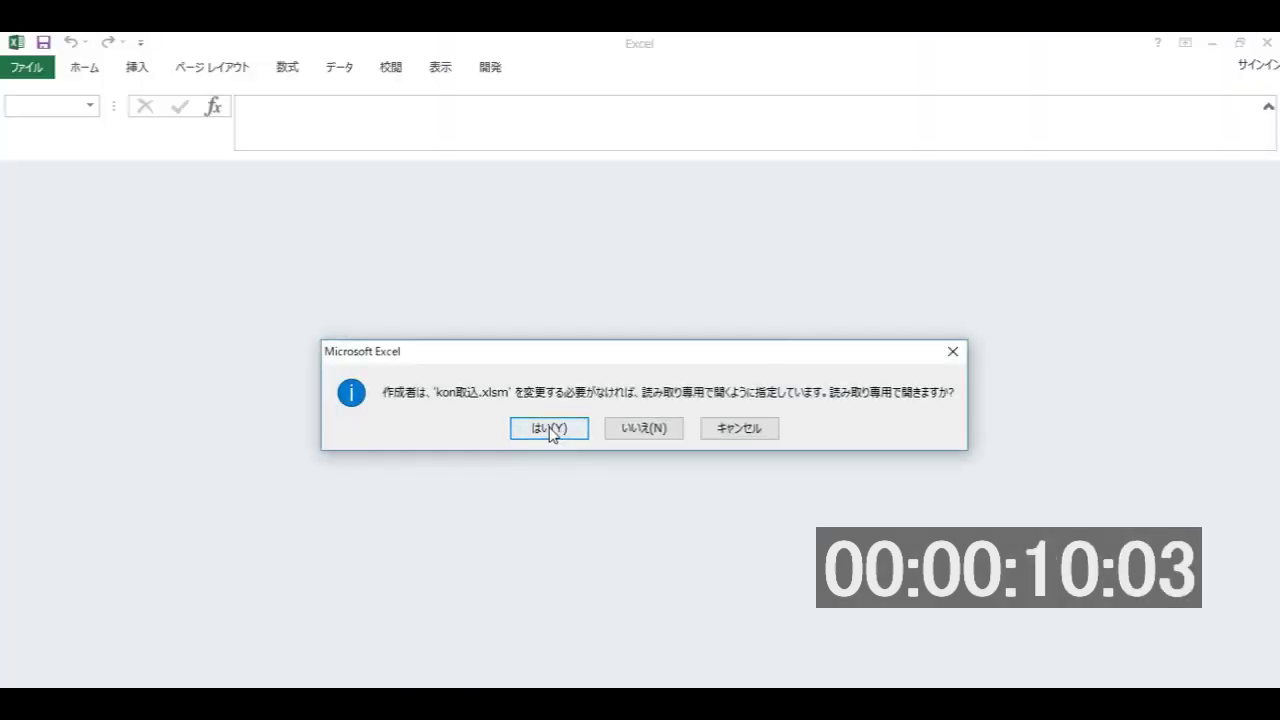
click(551, 430)
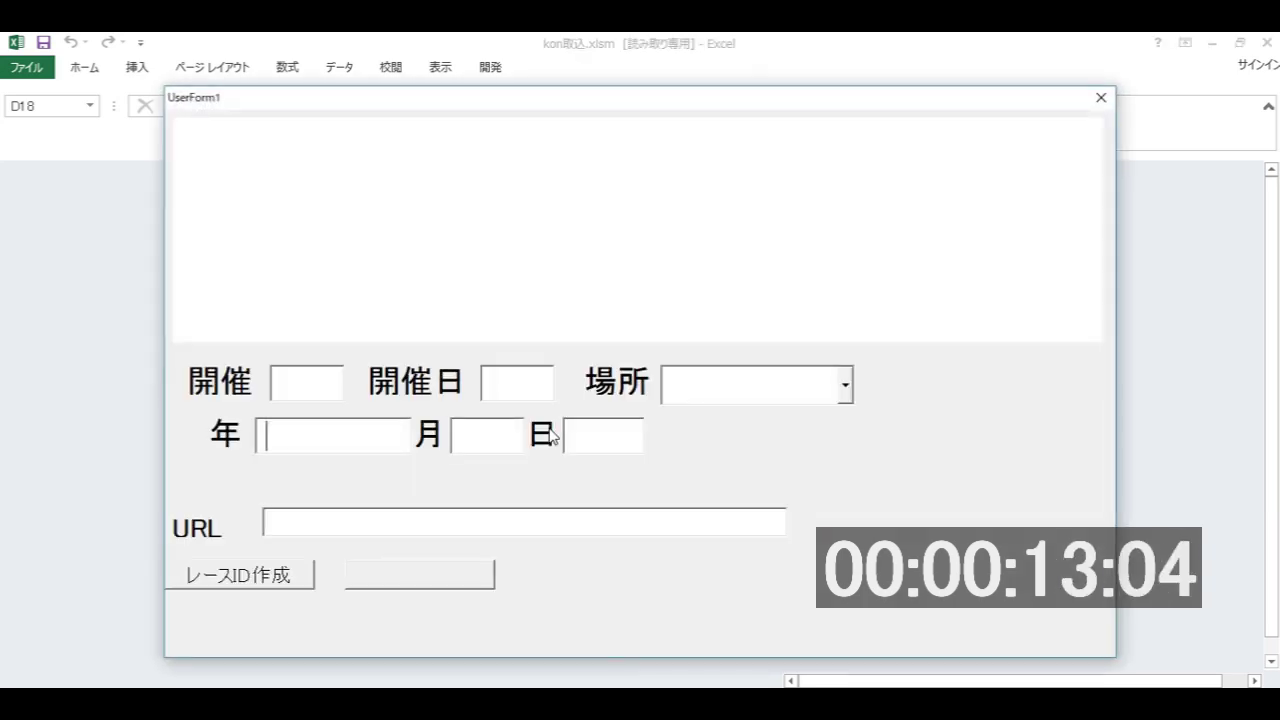
click(1016, 391)
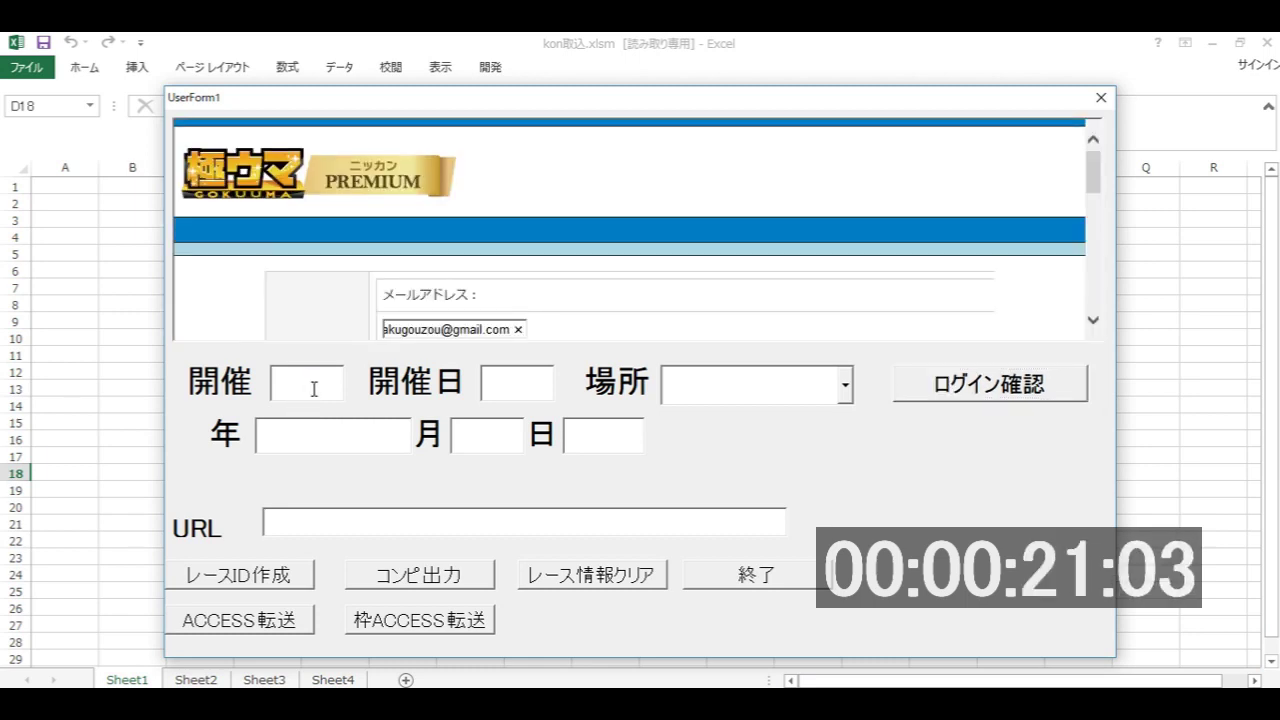
- In the form's embedded web page, open the コンピ指数 page for 東京 on 2018年10月20日
click(312, 389)
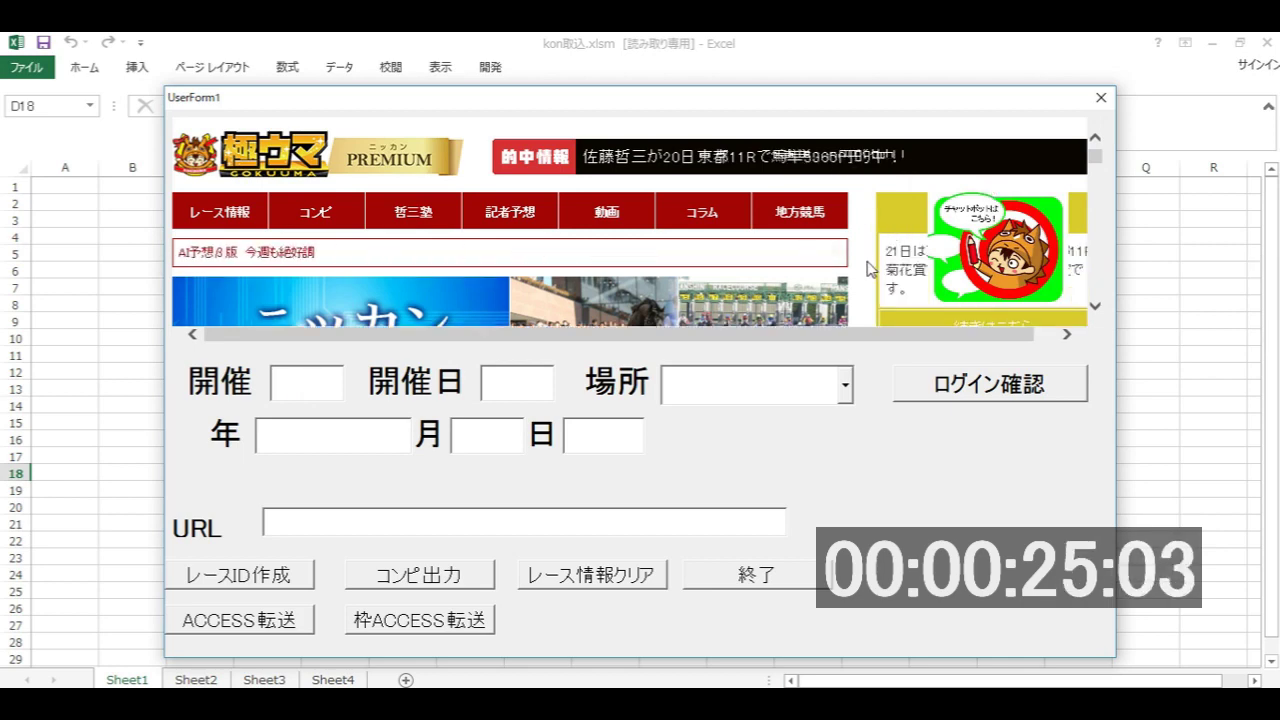
scroll(915, 280, down, 1)
click(932, 320)
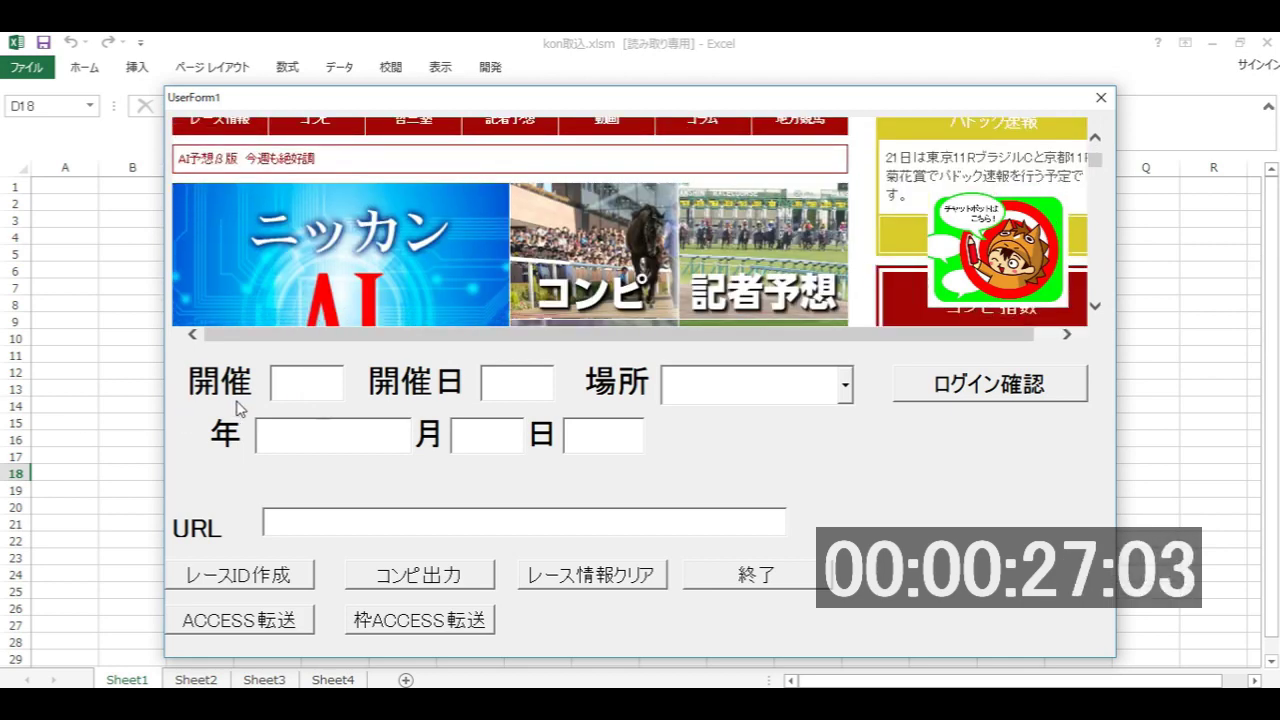
scroll(376, 274, down, 2)
scroll(376, 274, down, 1)
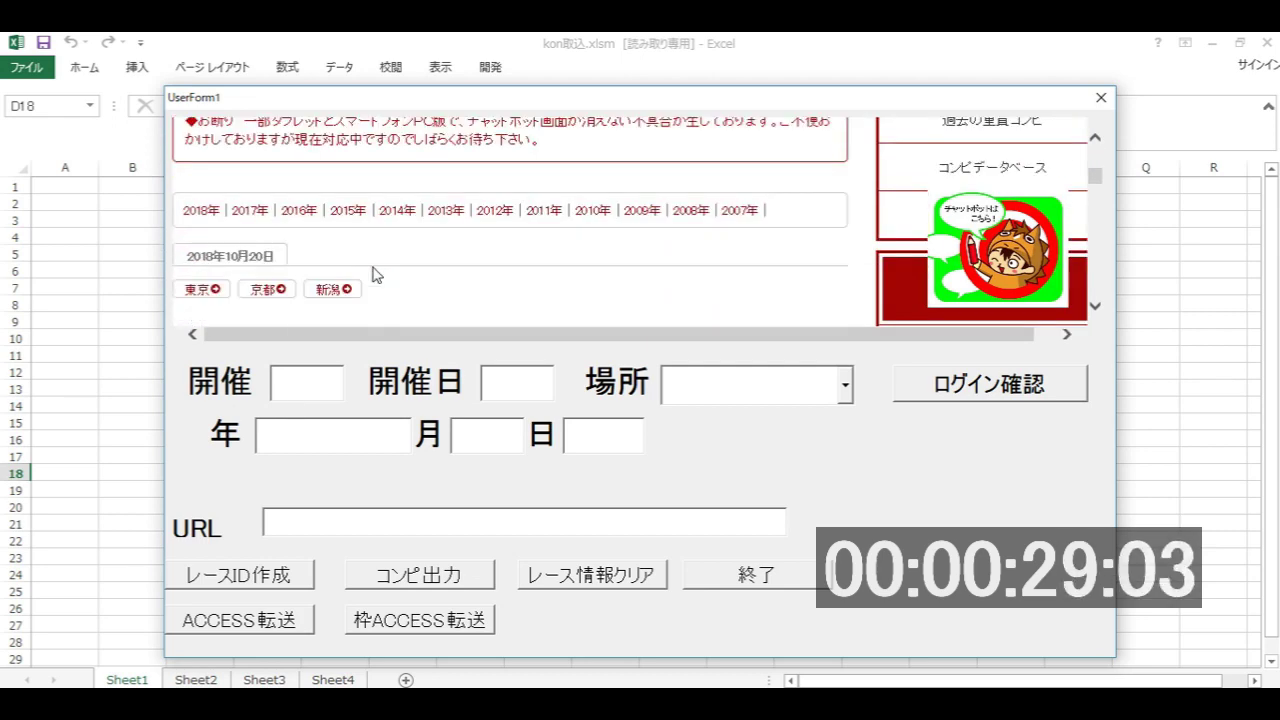
scroll(376, 274, down, 1)
click(200, 228)
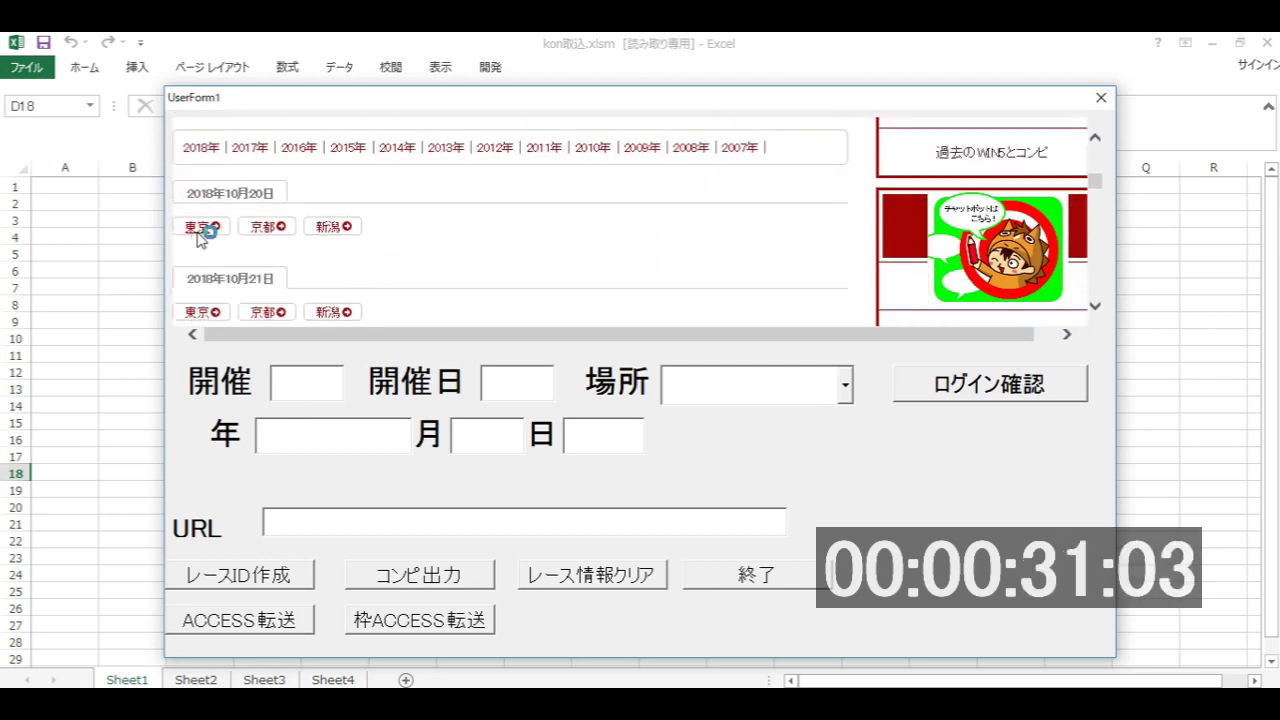
- Fill in the meeting details on the form: 開催 04, 開催日 06 and 場所 東京
click(315, 381)
text(04)
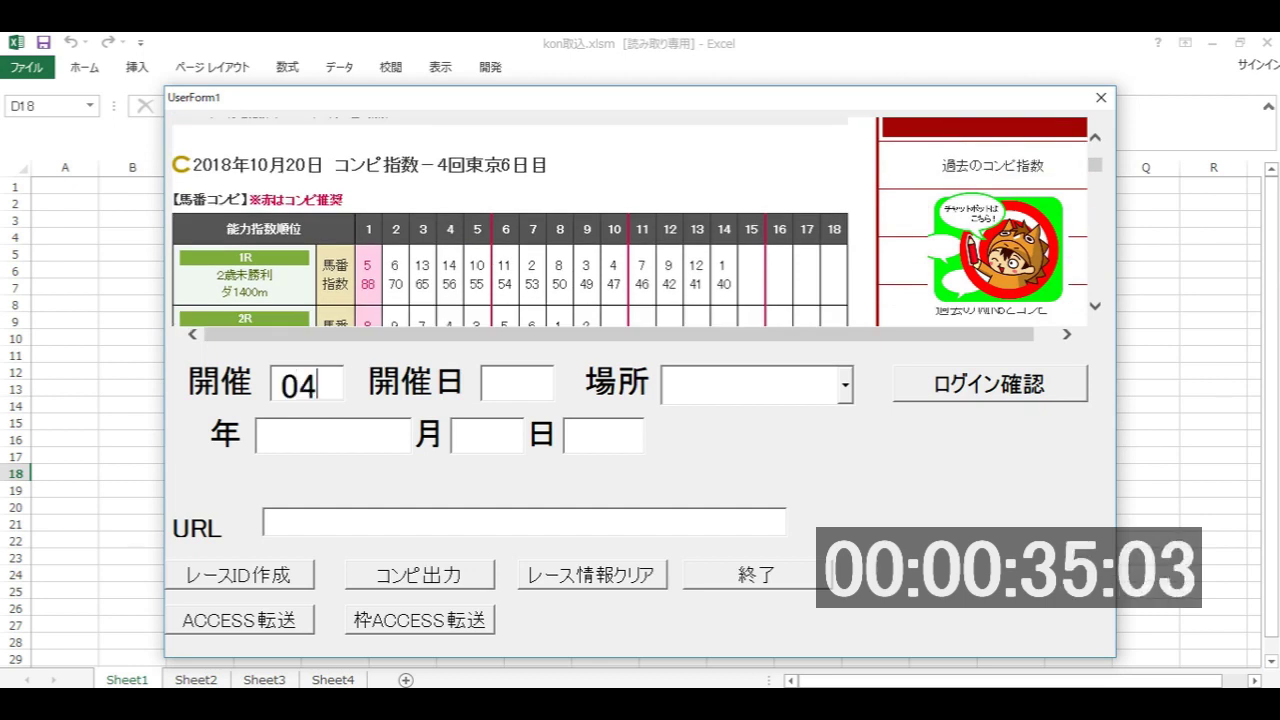
click(495, 383)
text(06)
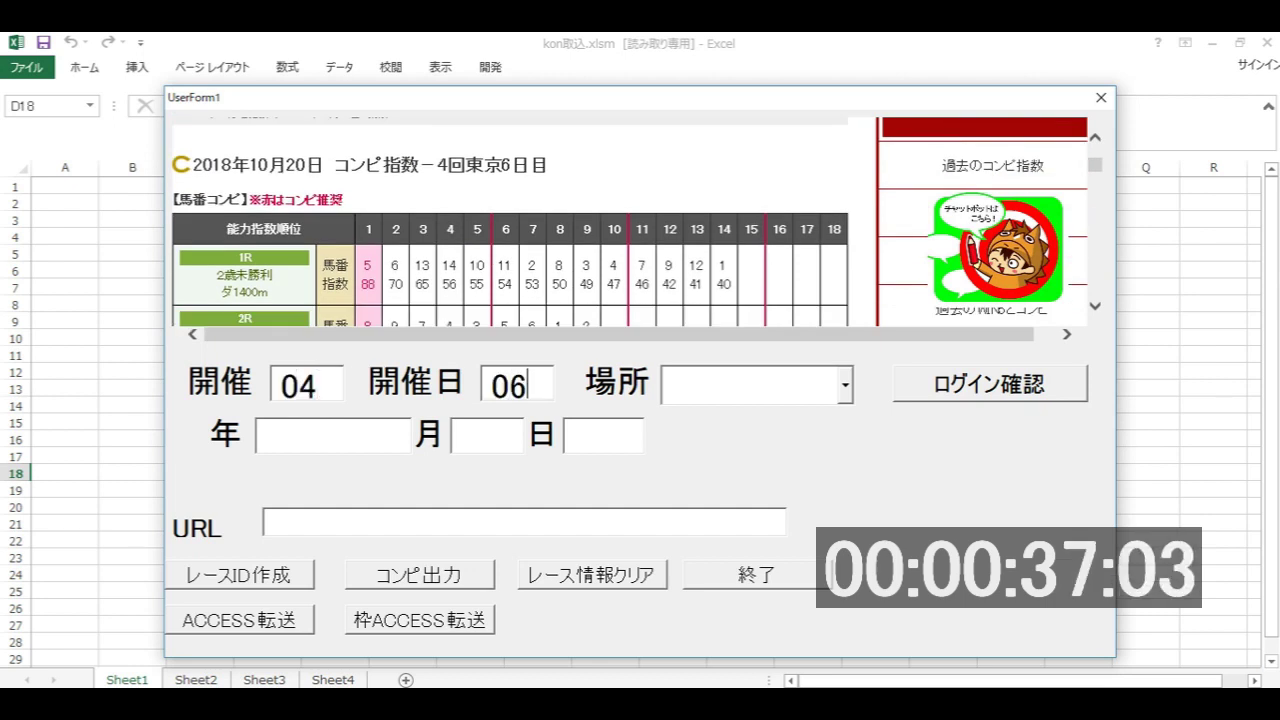
click(845, 385)
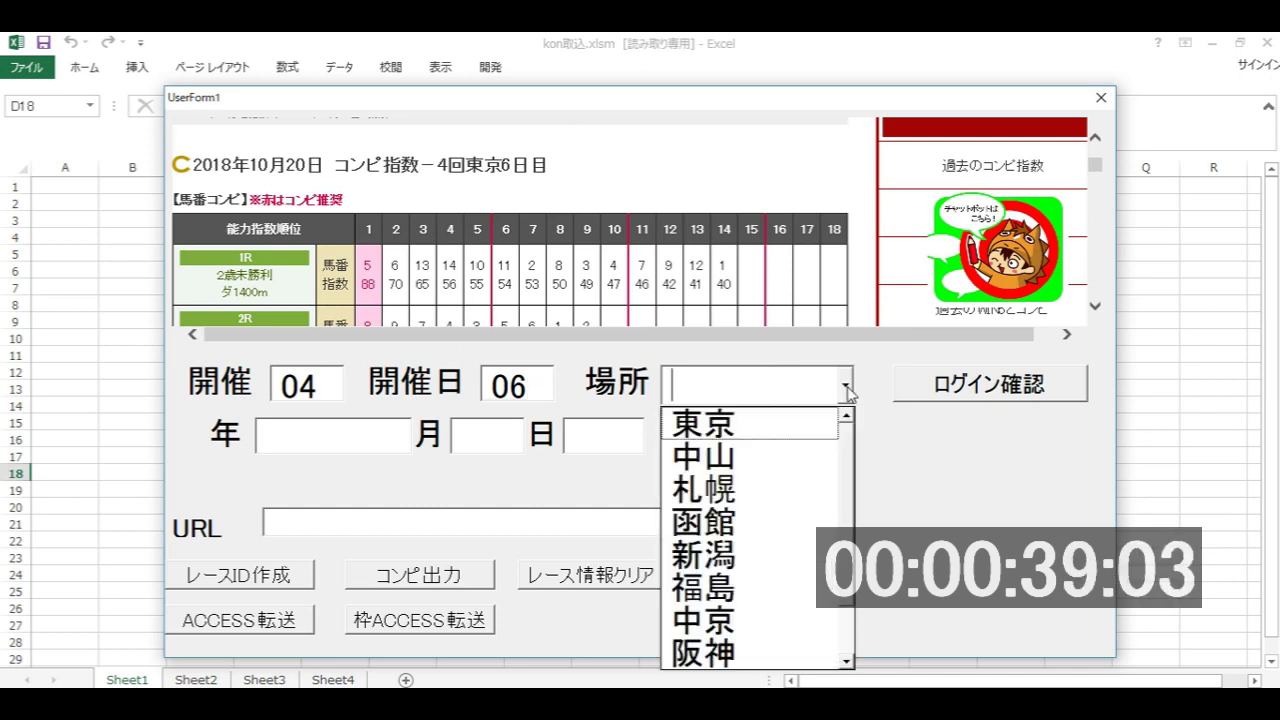
click(705, 428)
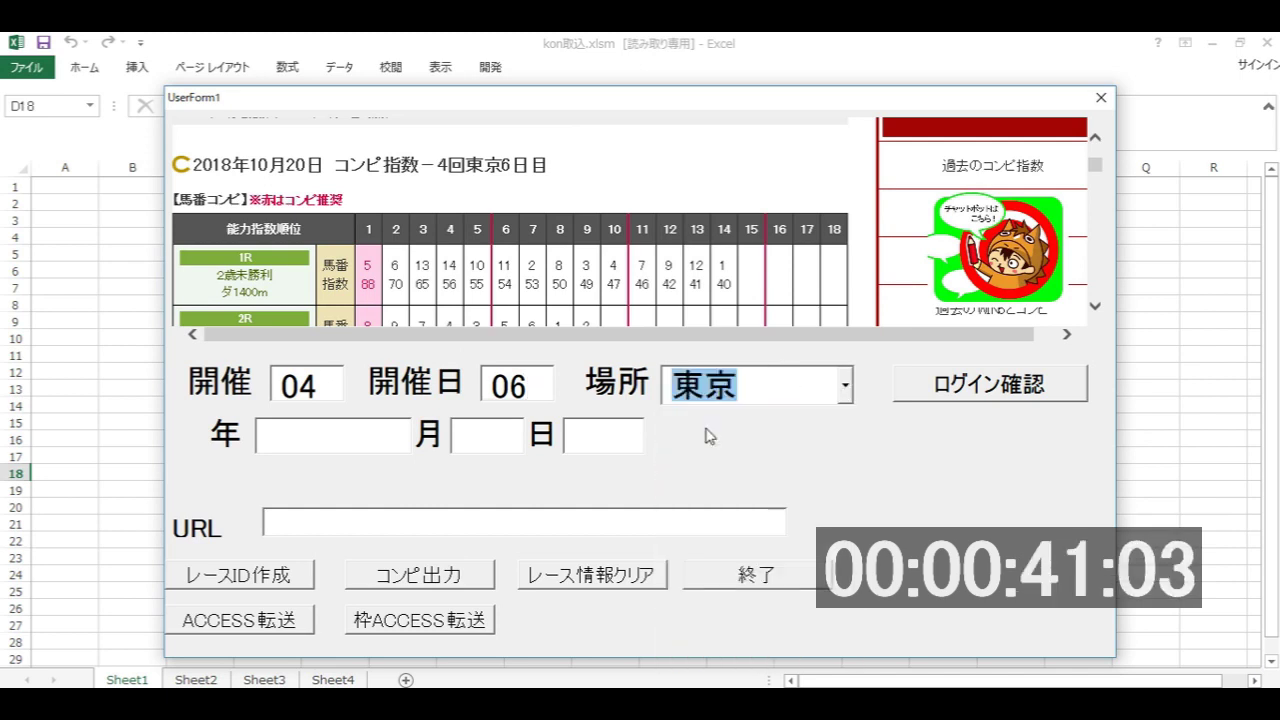
- Create the race IDs for the meeting and output its コンピ index data to the workbook, closing the form when finished
click(240, 588)
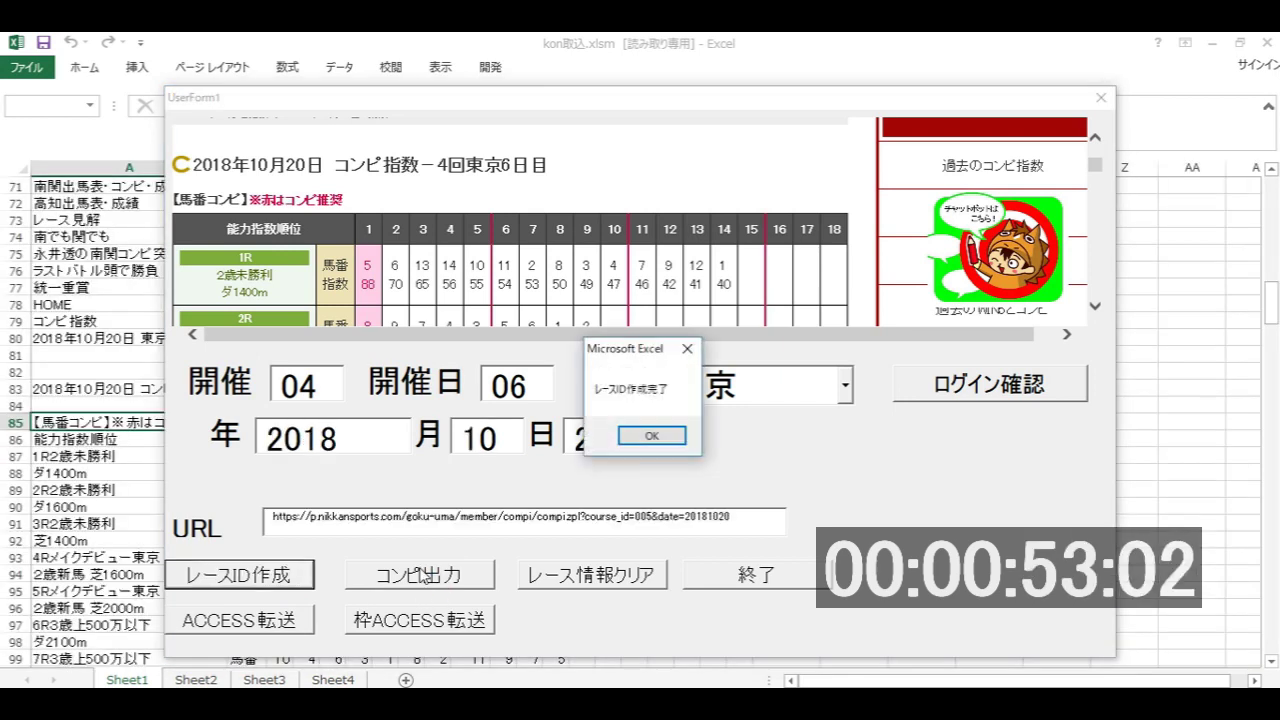
key(Return)
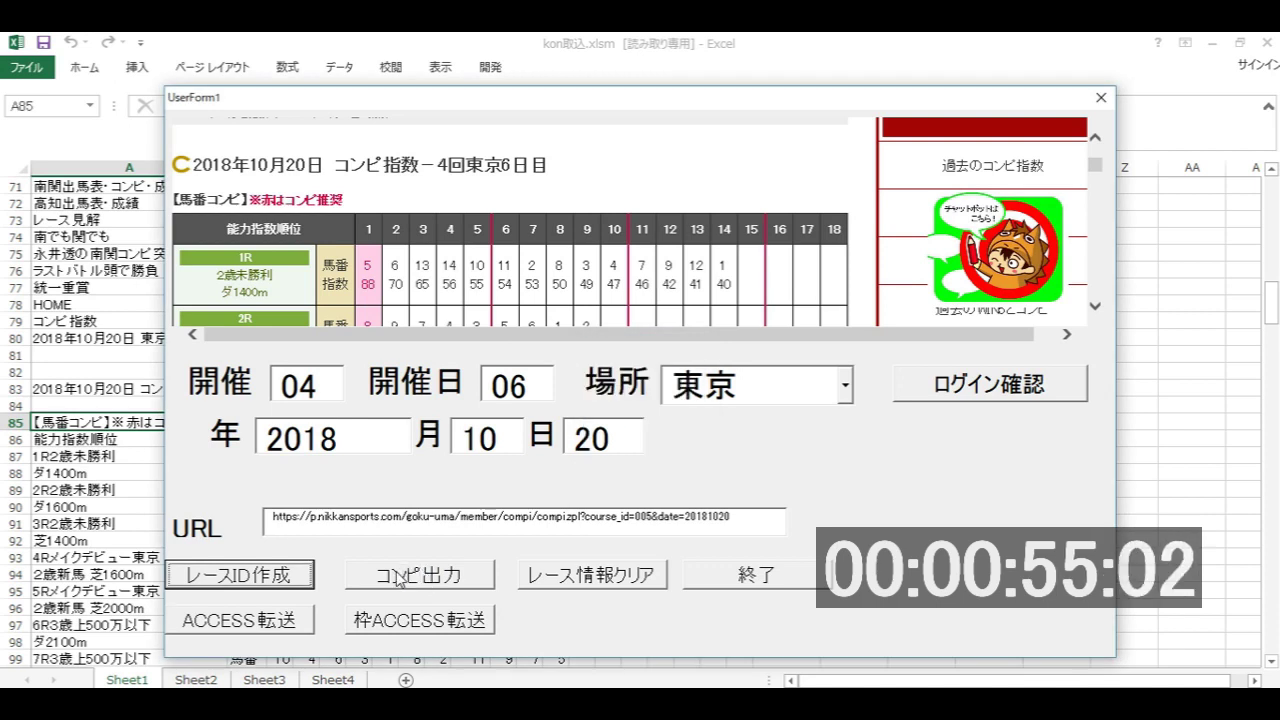
click(401, 578)
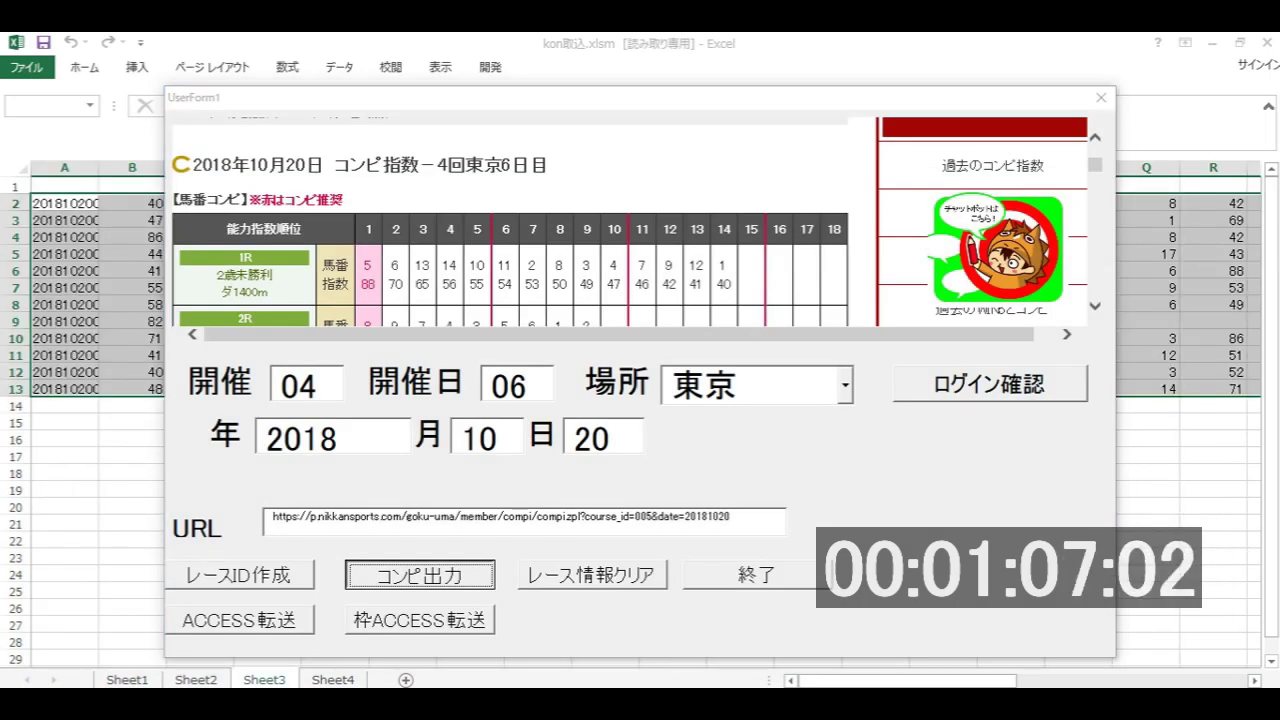
key(Return)
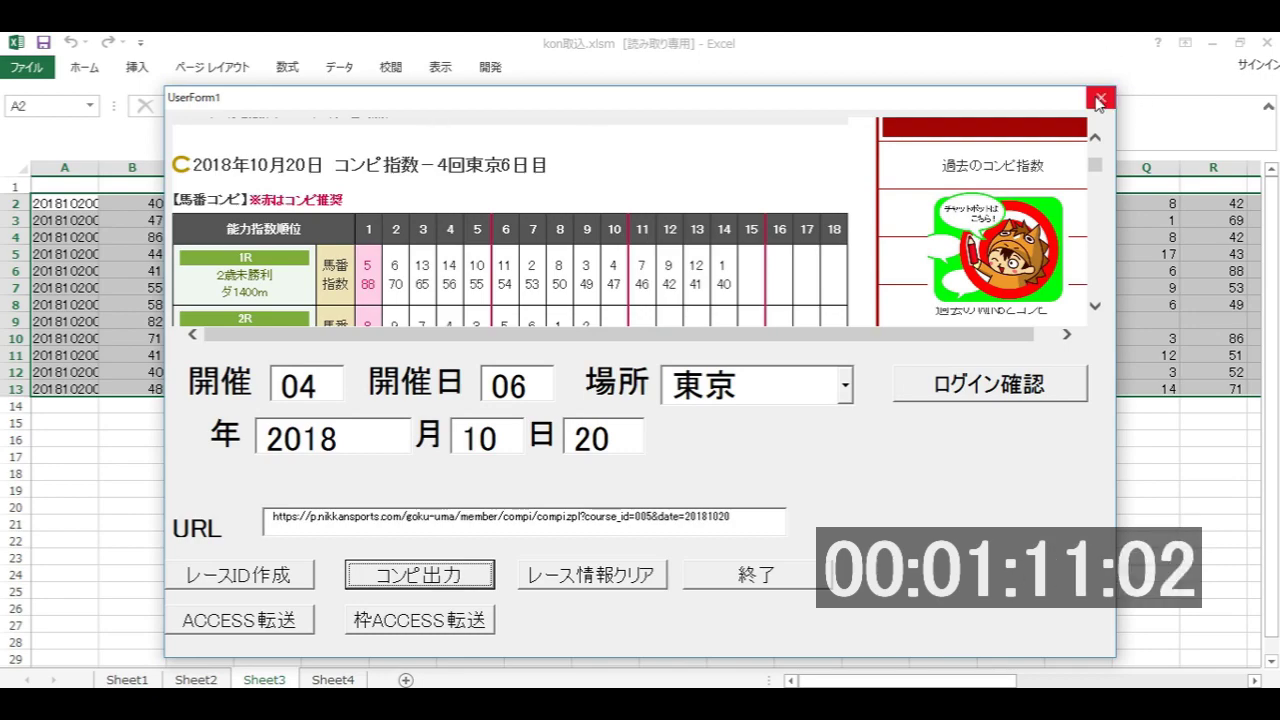
click(1101, 97)
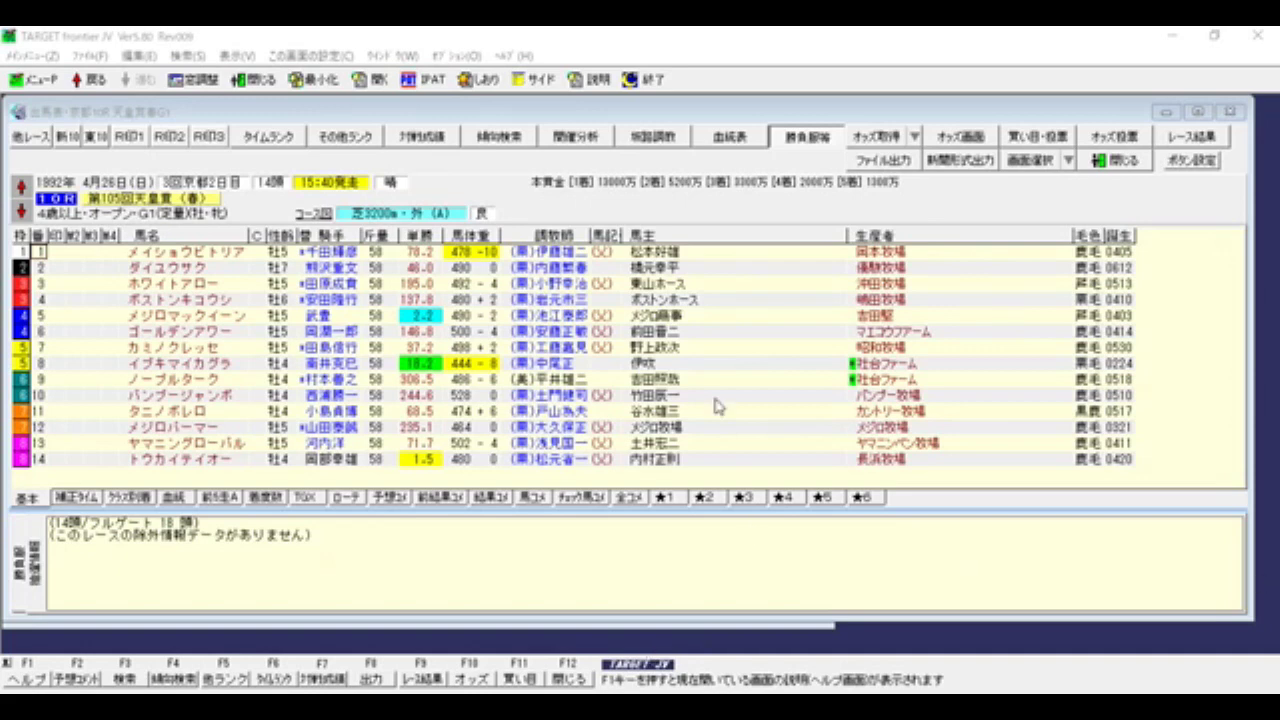
- Switch to TARGET frontier JV, examine メジロマックイーン and トウカイテイオー in the 1992 天皇賞（春） race card, and open the race results
click(250, 314)
click(221, 462)
click(434, 461)
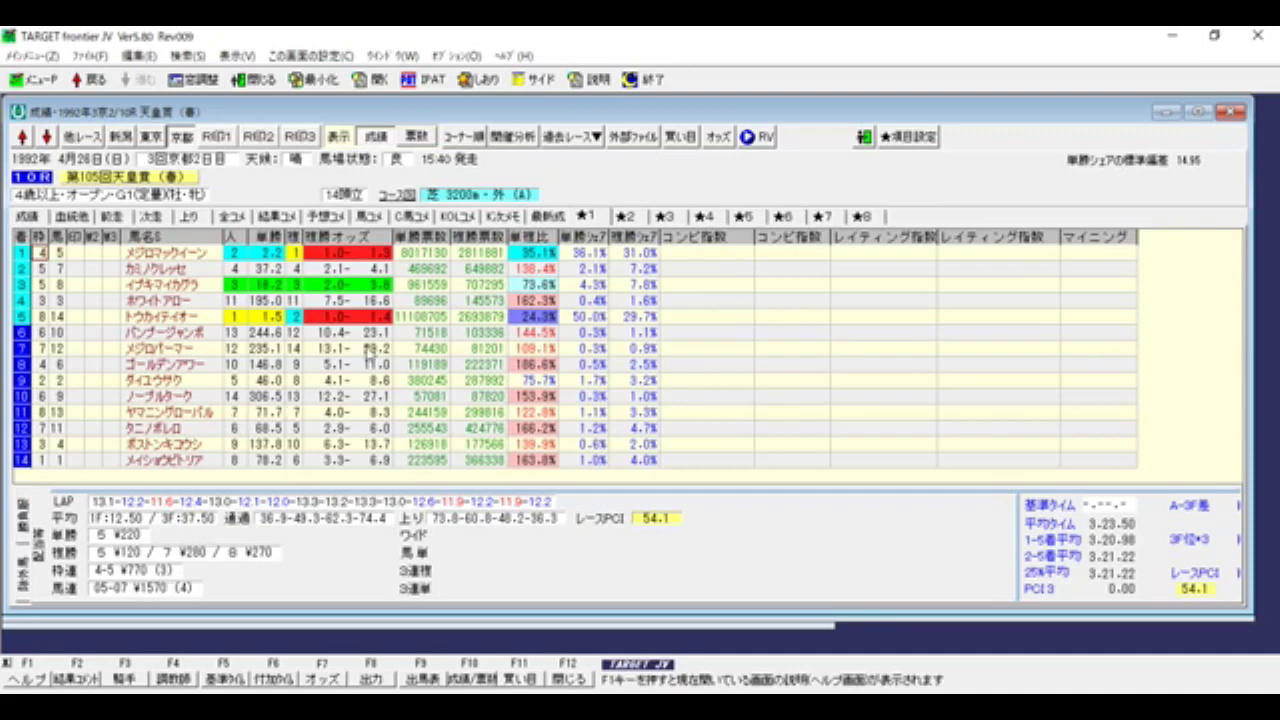
- Open メジロマックイーン's race history from the results and view the results of its 1991 有馬記念
click(160, 255)
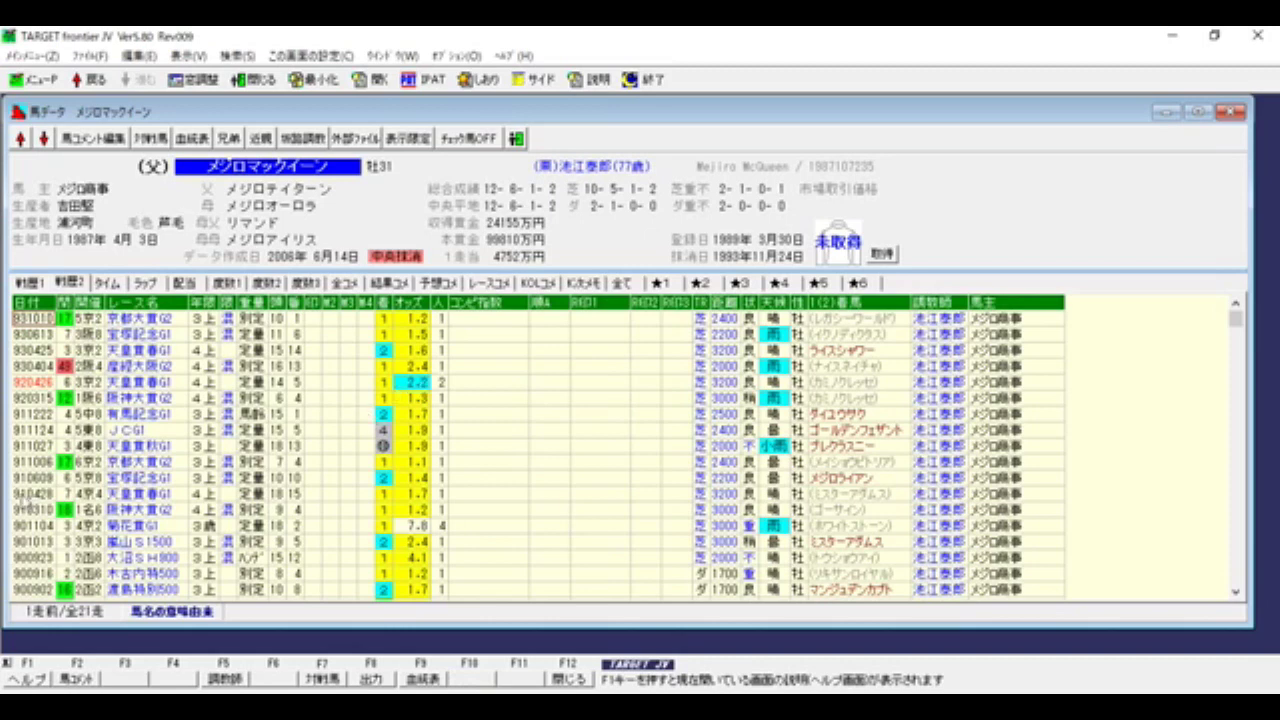
click(122, 480)
click(140, 400)
click(146, 415)
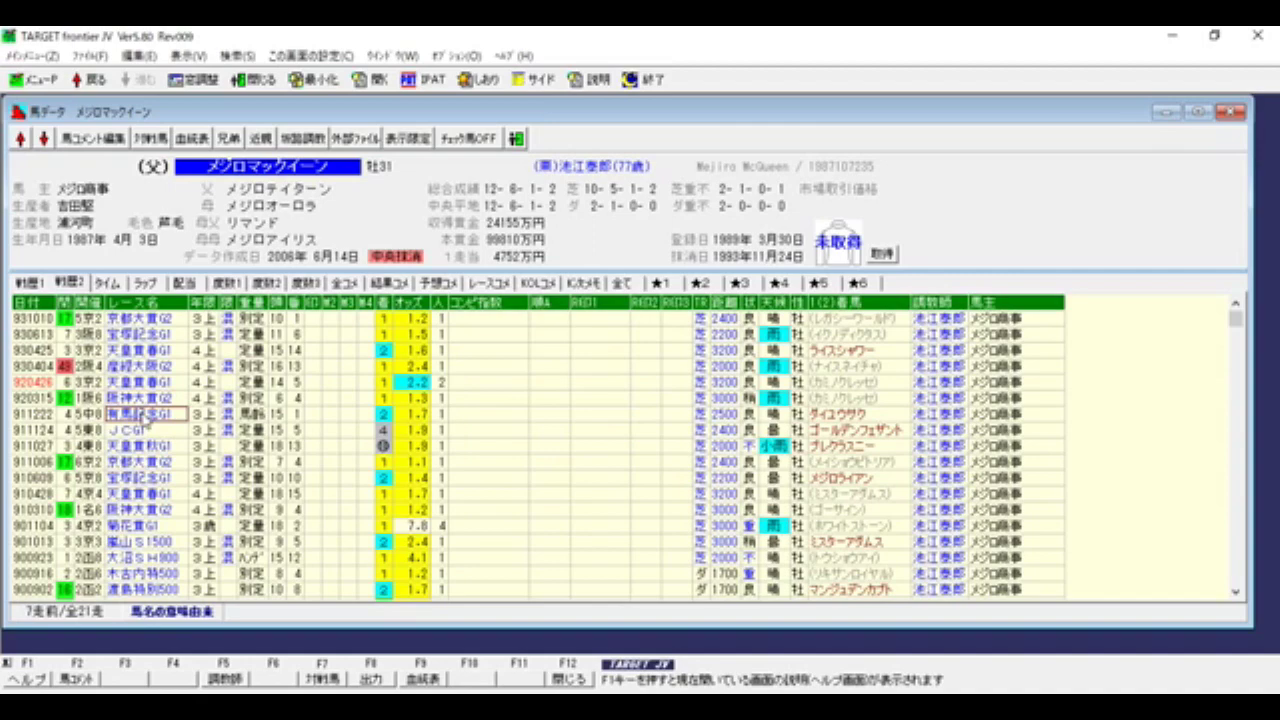
double_click(146, 415)
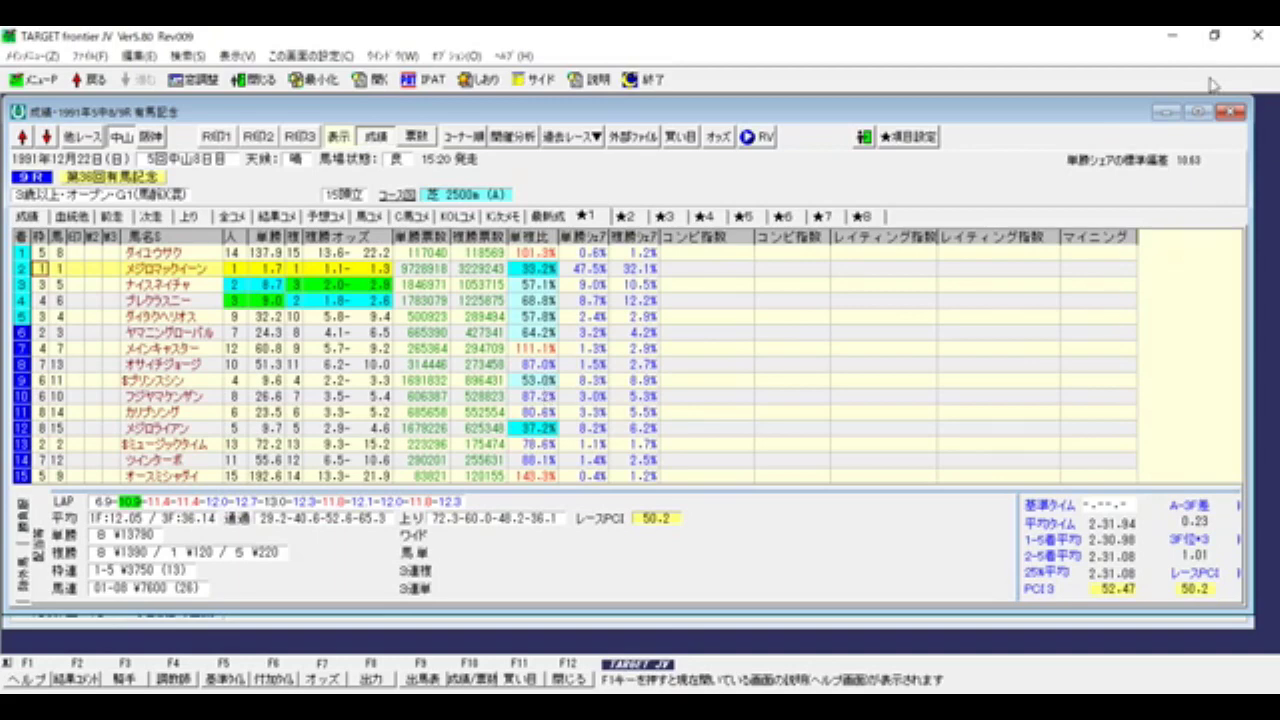
- Return to the 1992 天皇賞（春） results and open トウカイテイオー's race history
click(1234, 112)
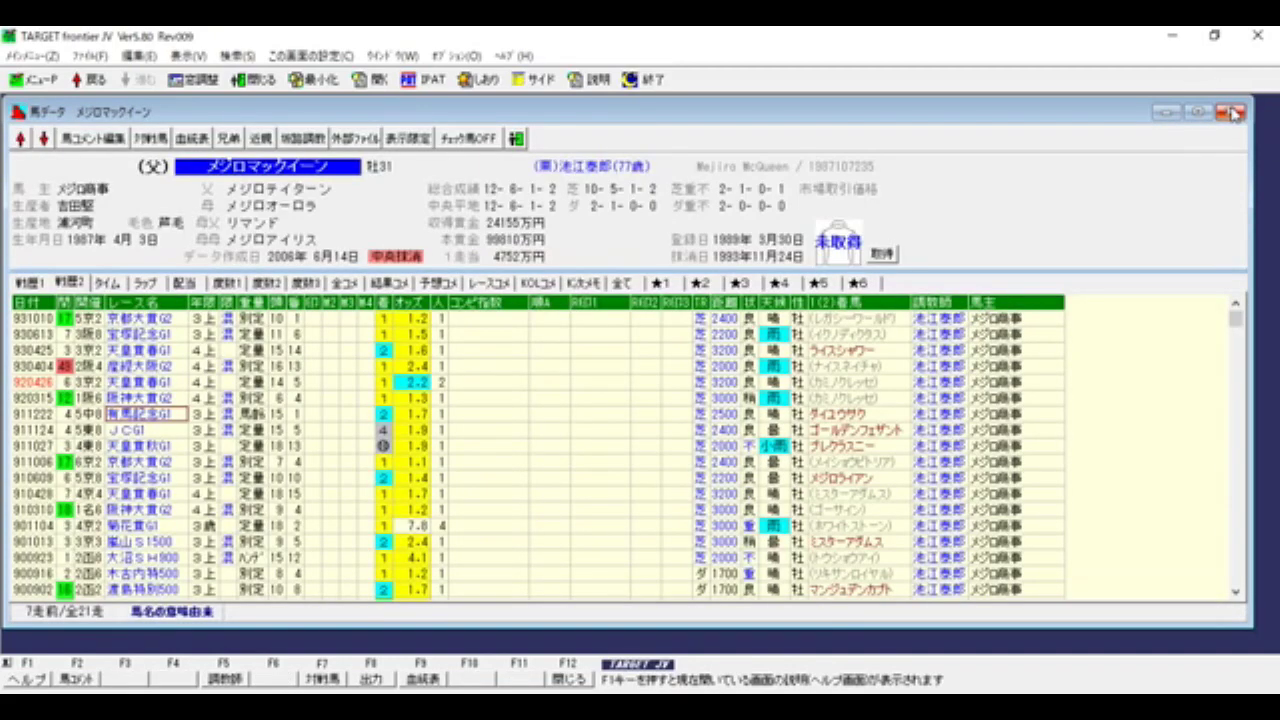
double_click(337, 382)
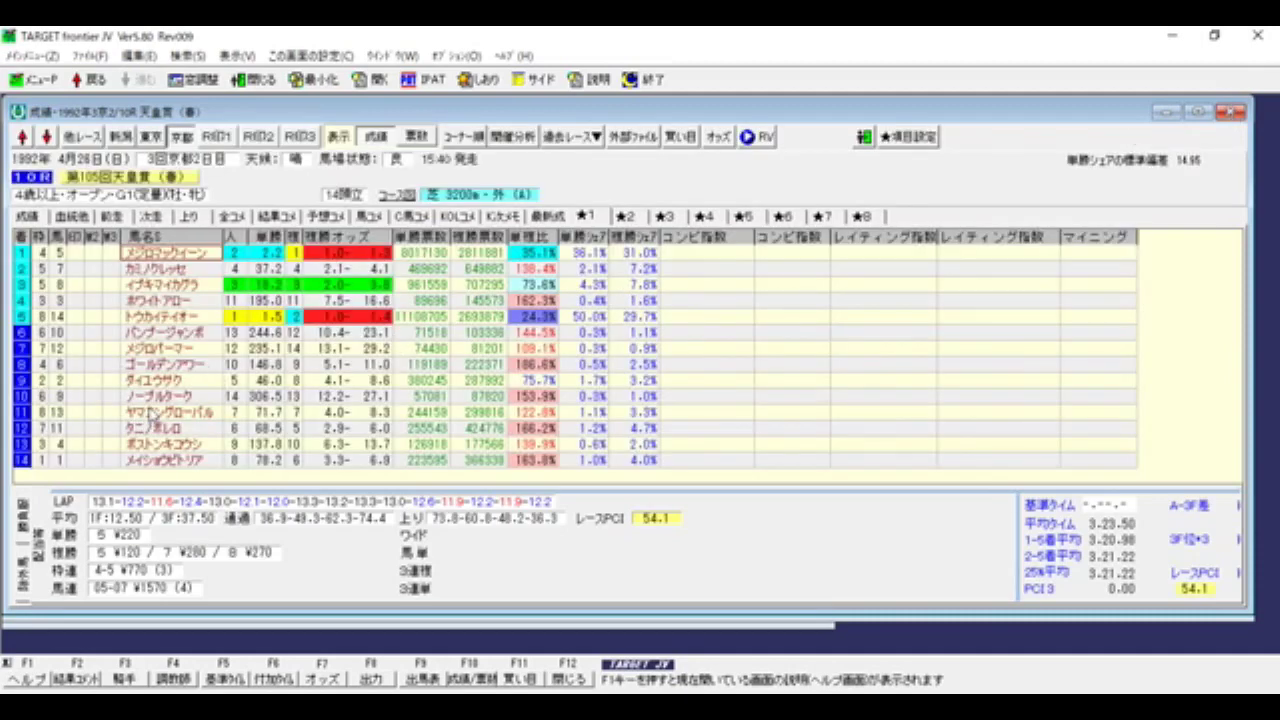
double_click(168, 318)
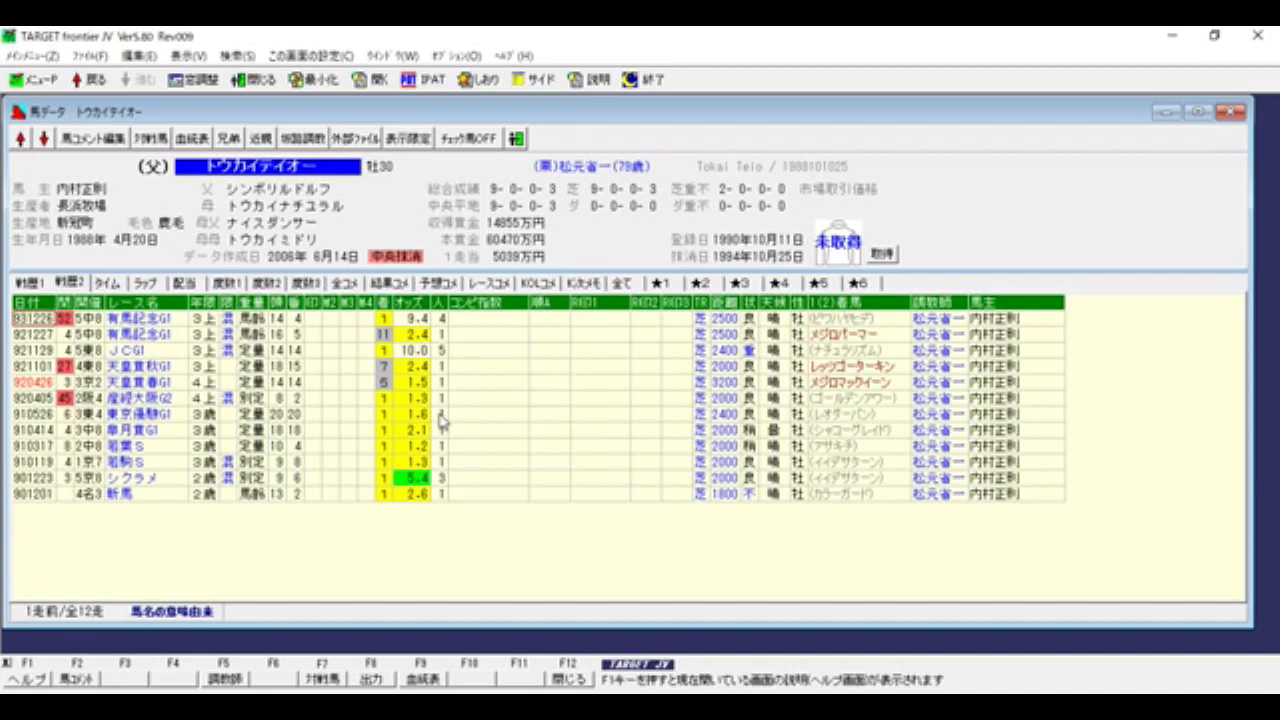
- Close the horse data, race results, race card and race selection windows to return to the main menu, keeping the program running
click(1233, 111)
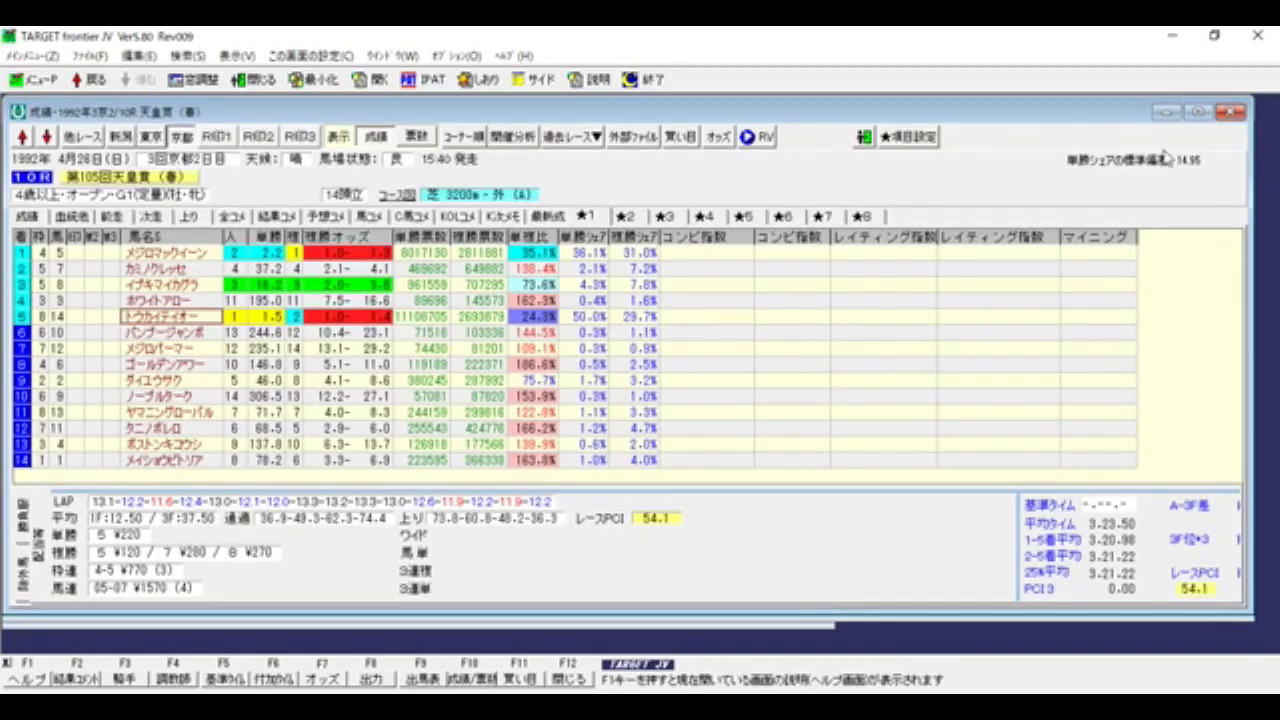
click(1230, 114)
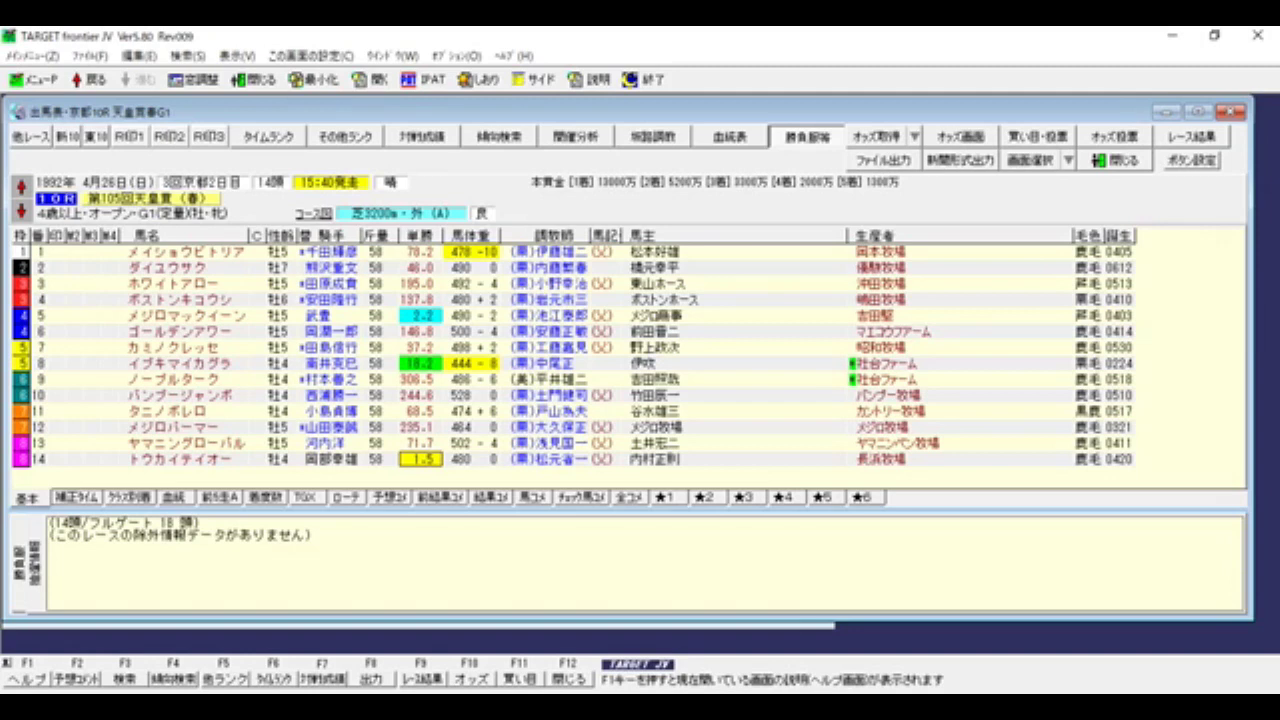
click(1258, 35)
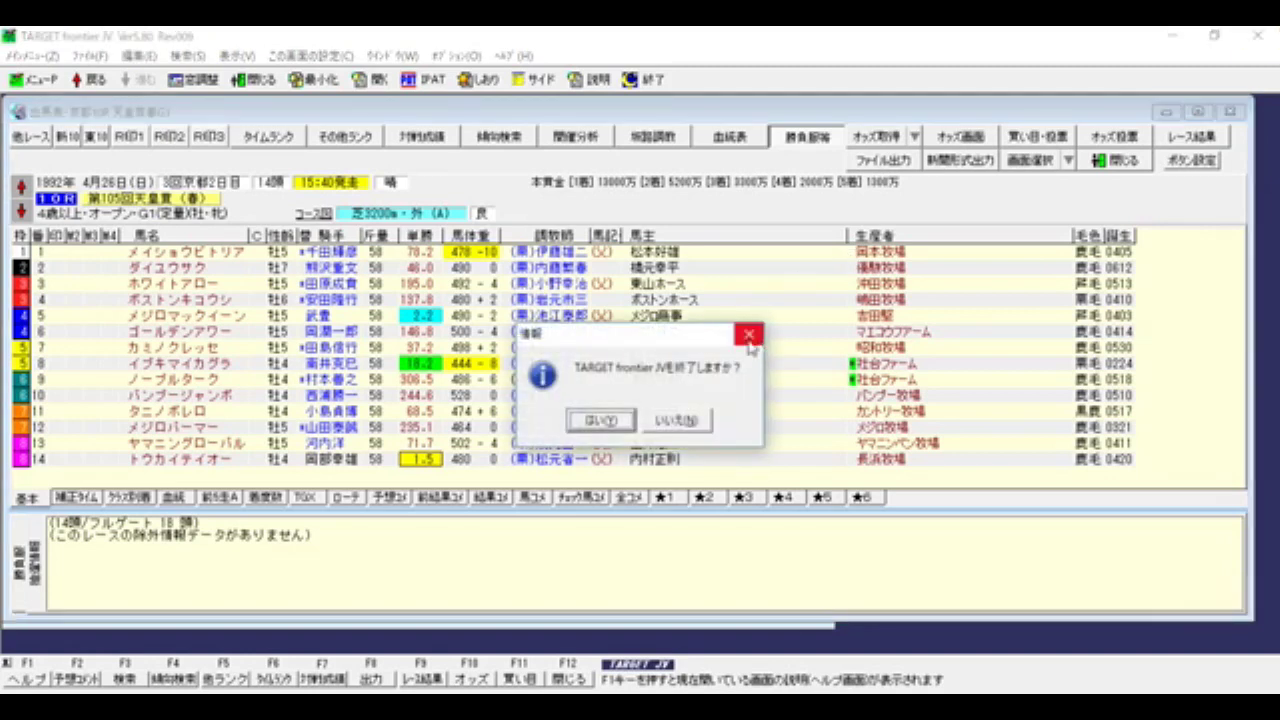
click(690, 424)
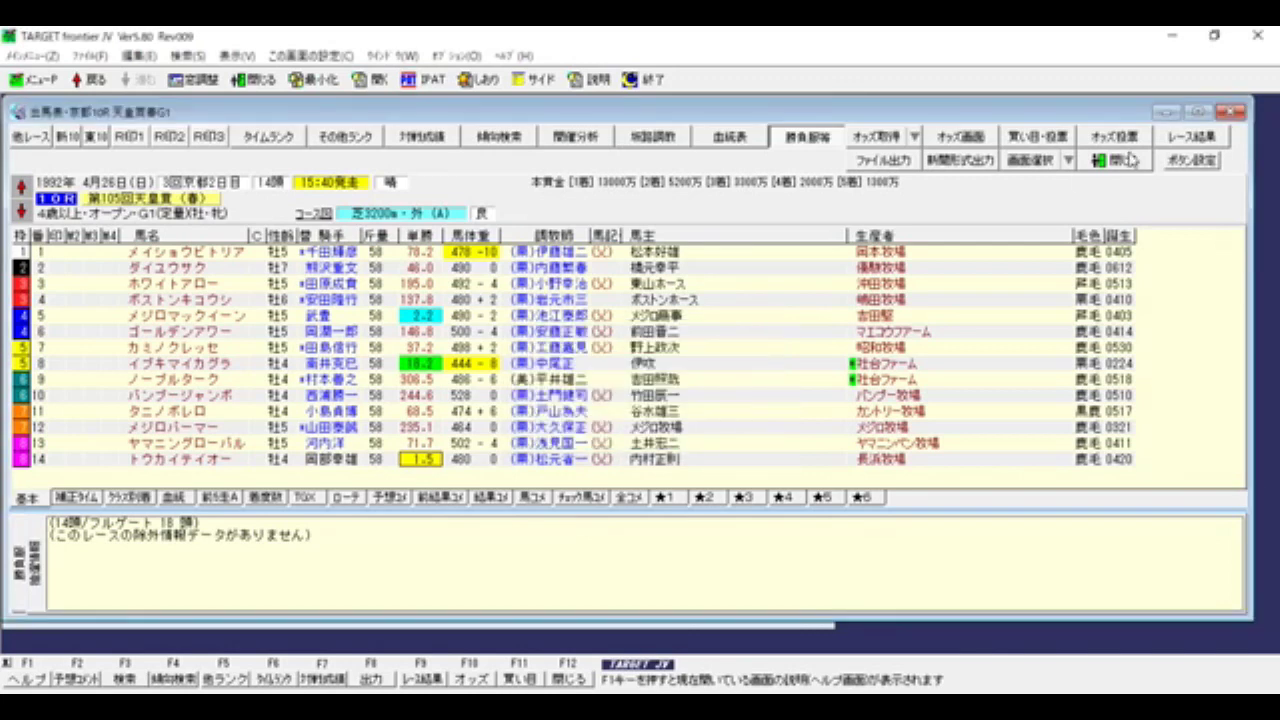
click(1236, 113)
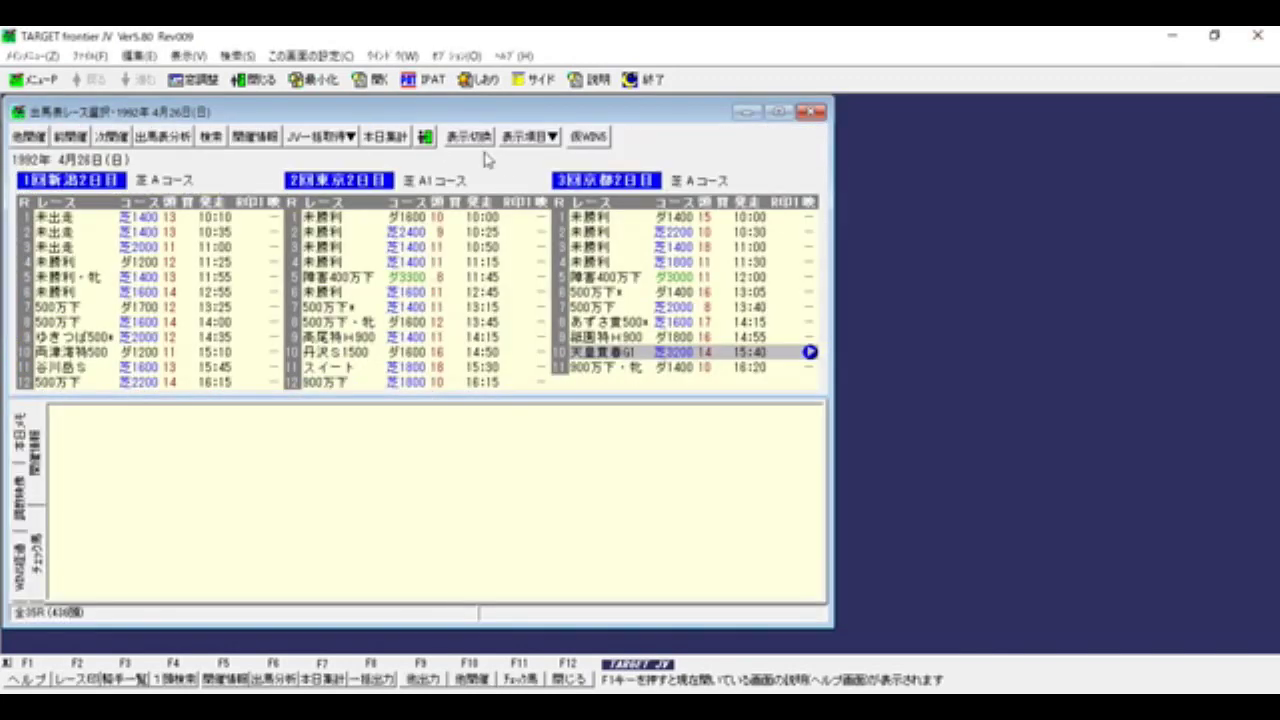
click(811, 111)
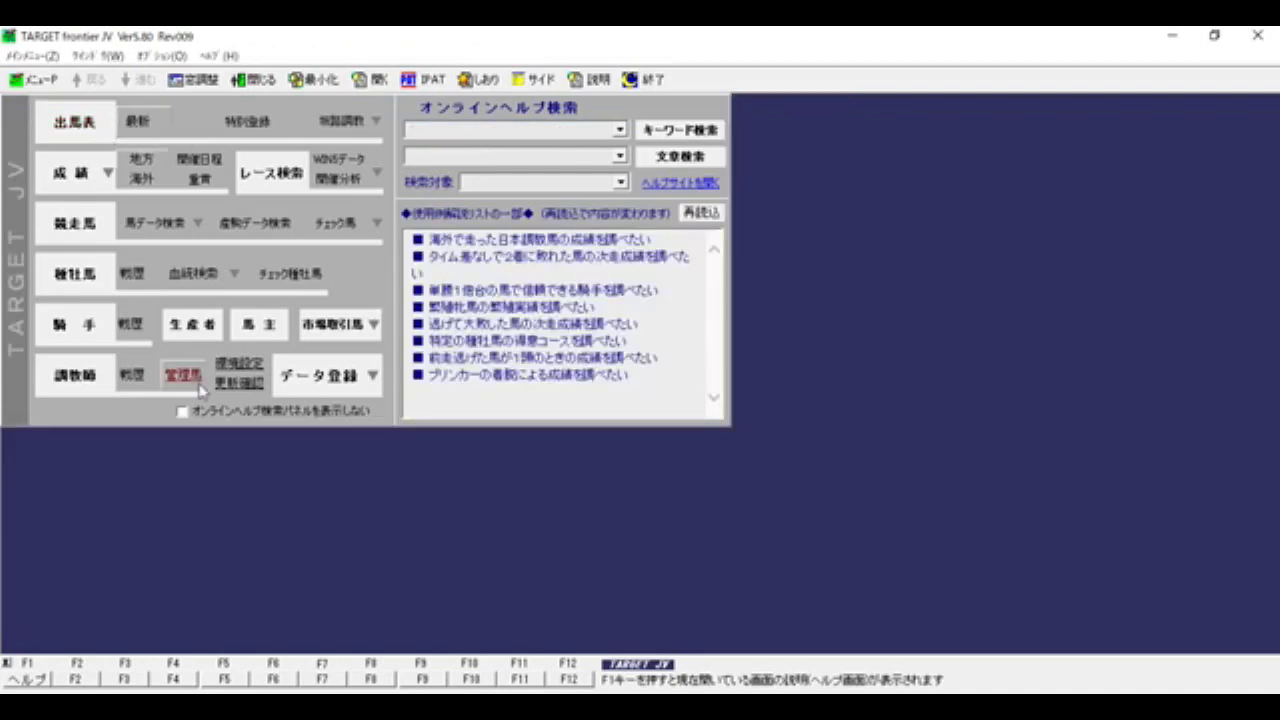
- Set the race card file selection to 2018 and open the October 28 meeting featuring 天皇賞（秋）
click(70, 128)
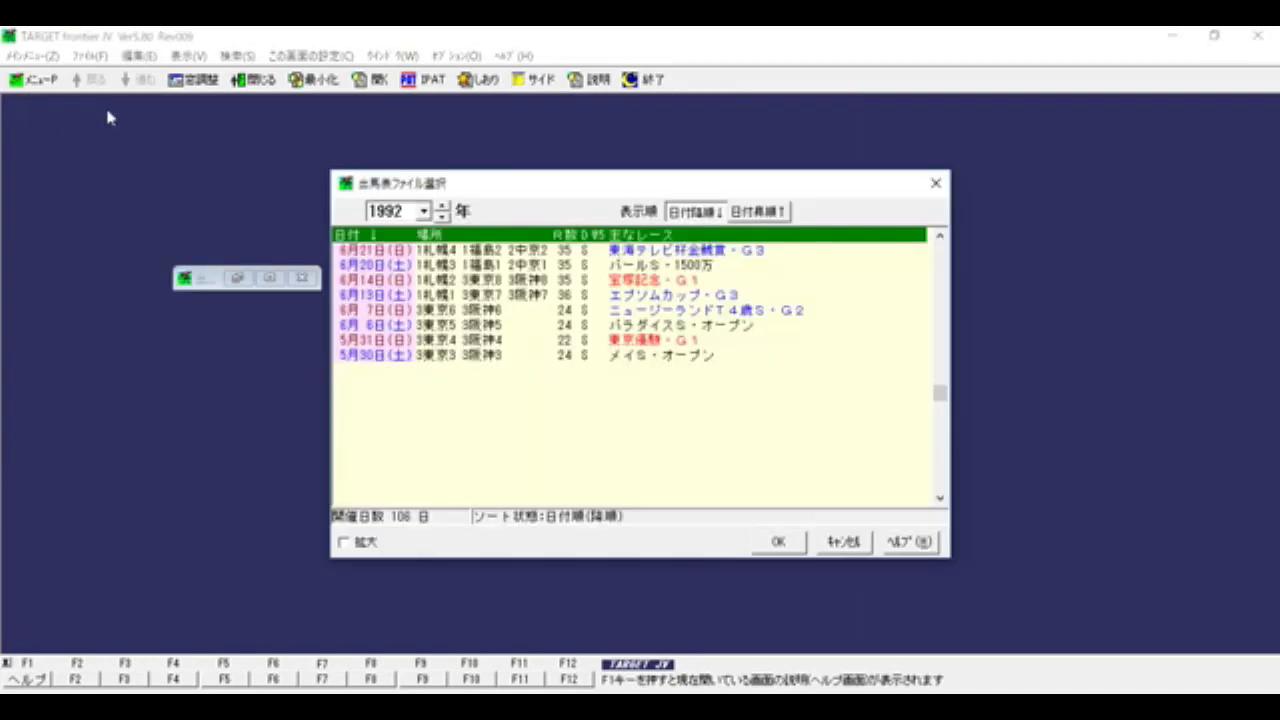
click(422, 212)
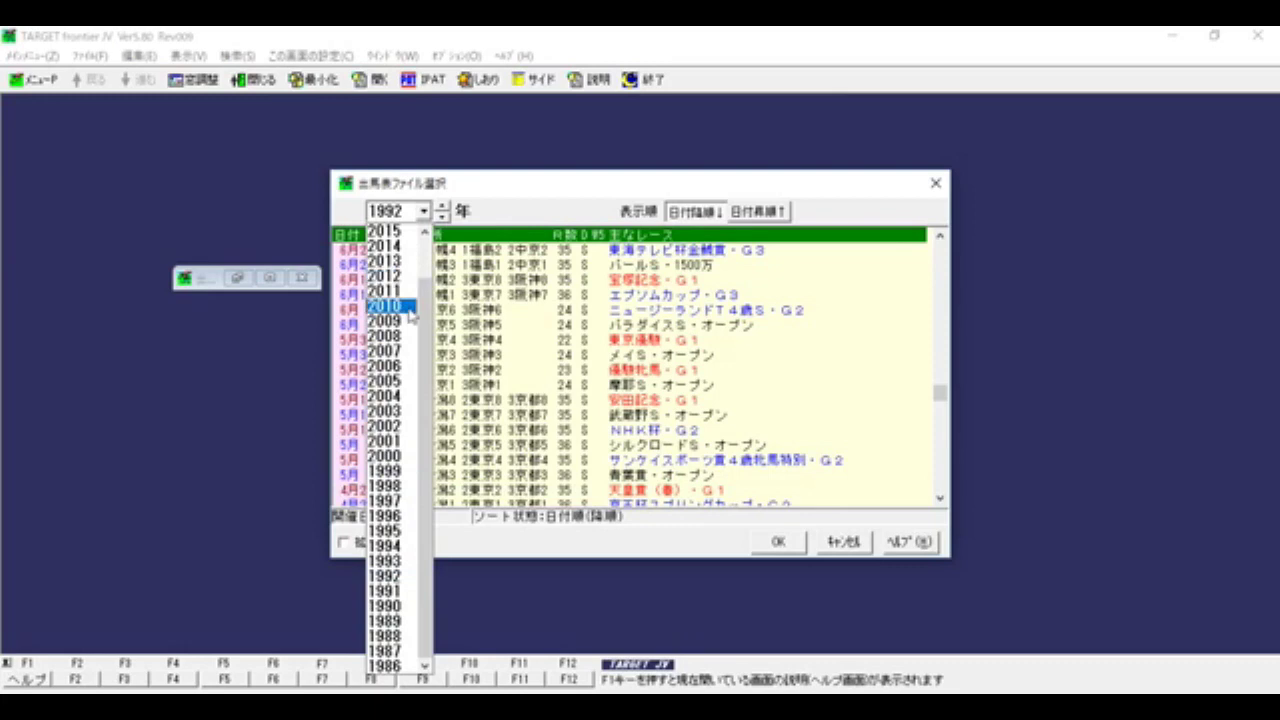
scroll(405, 290, up, 1)
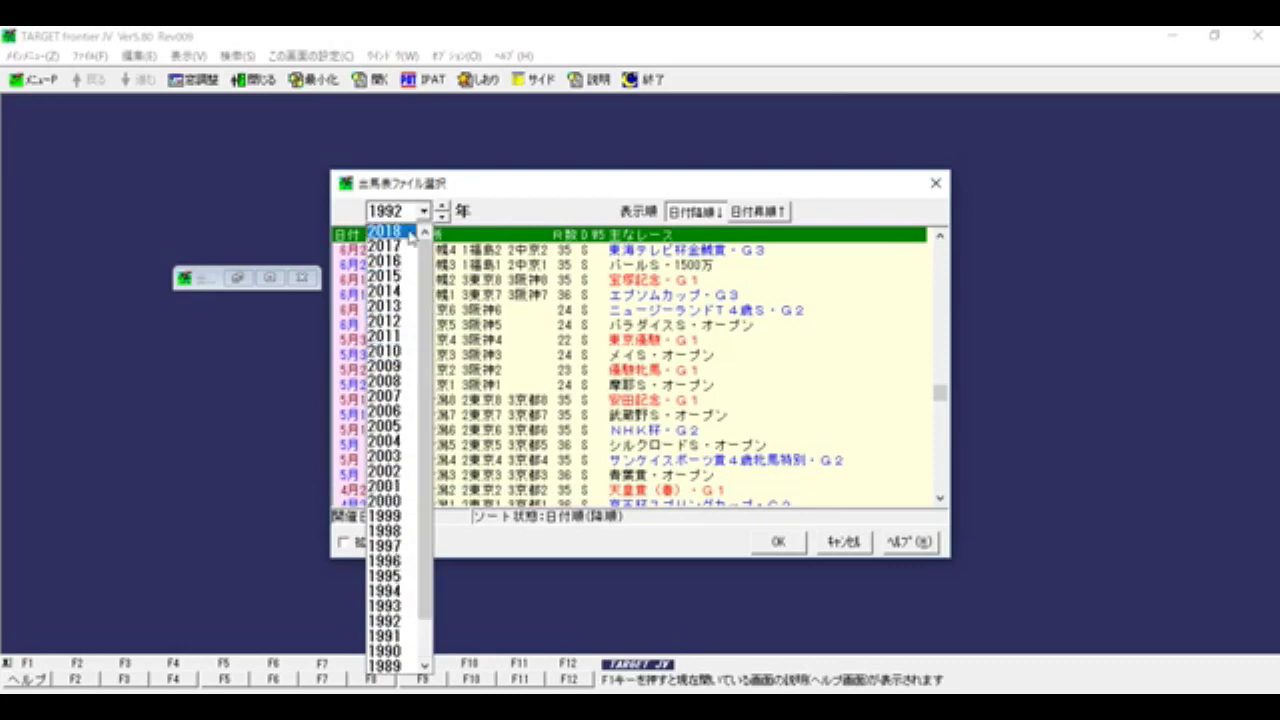
click(397, 236)
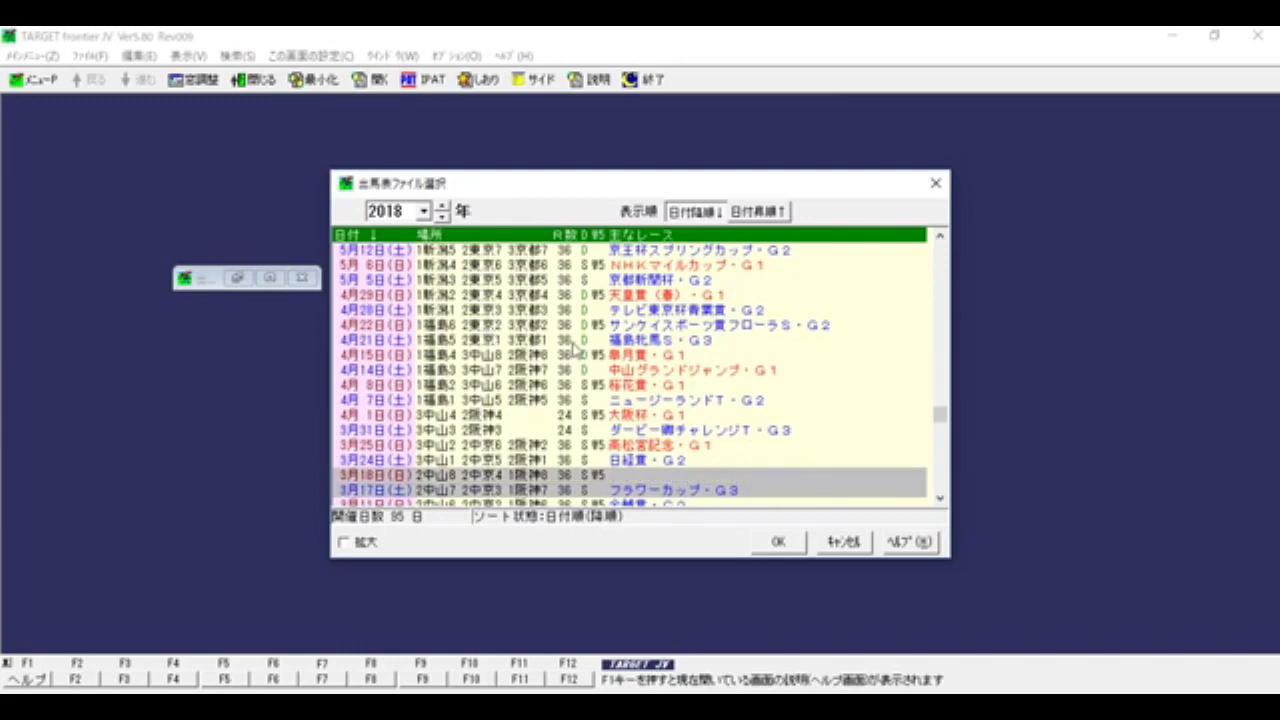
drag(940, 410, 920, 280)
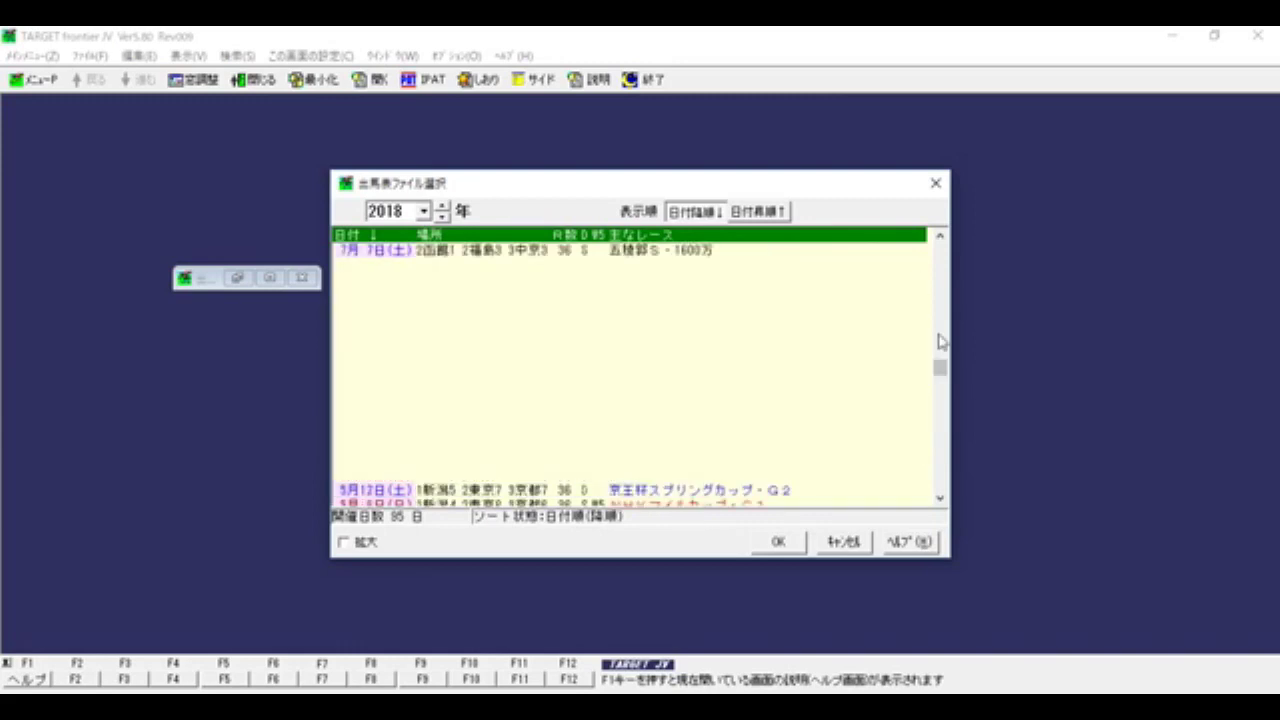
drag(940, 367, 940, 316)
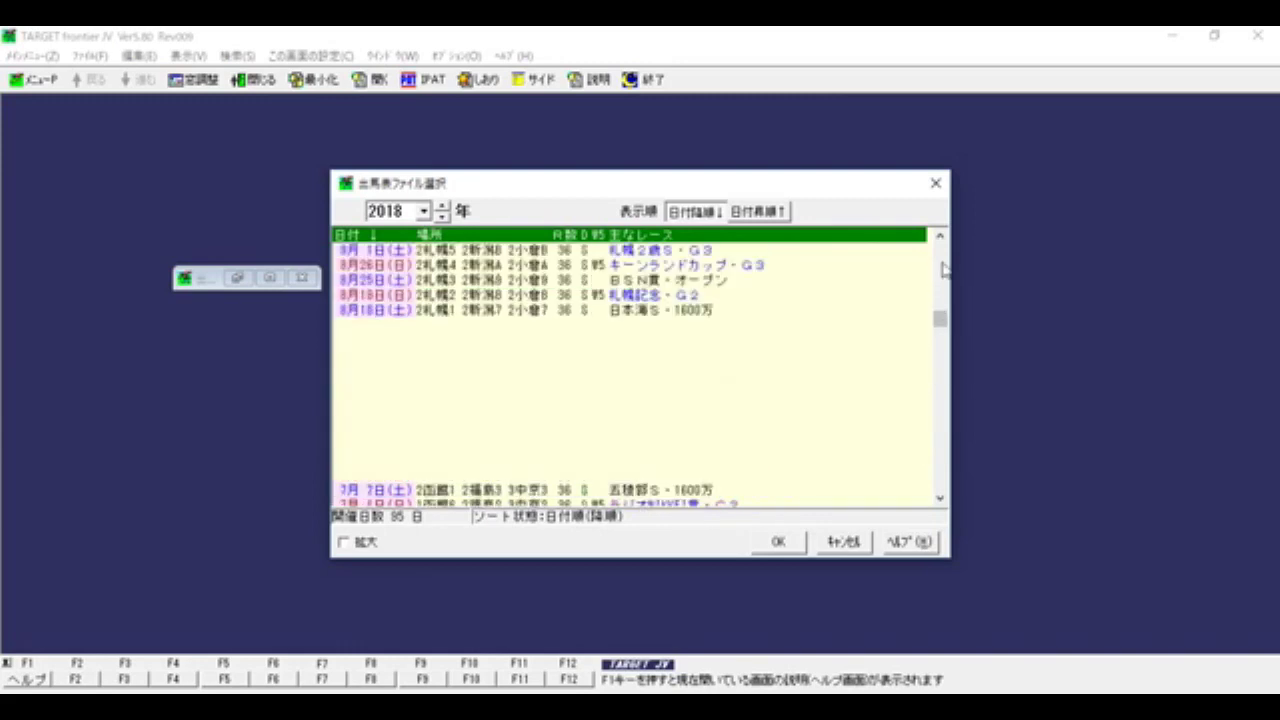
scroll(943, 318, up, 5)
scroll(943, 318, up, 5)
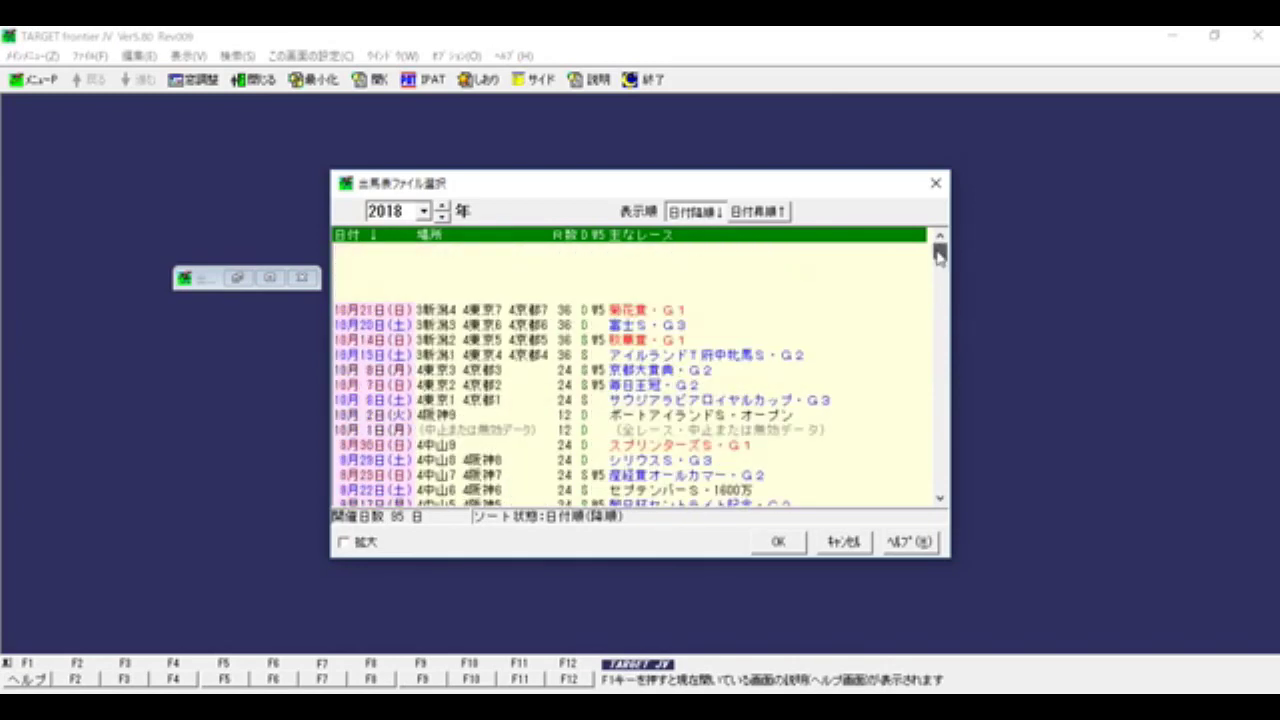
double_click(645, 283)
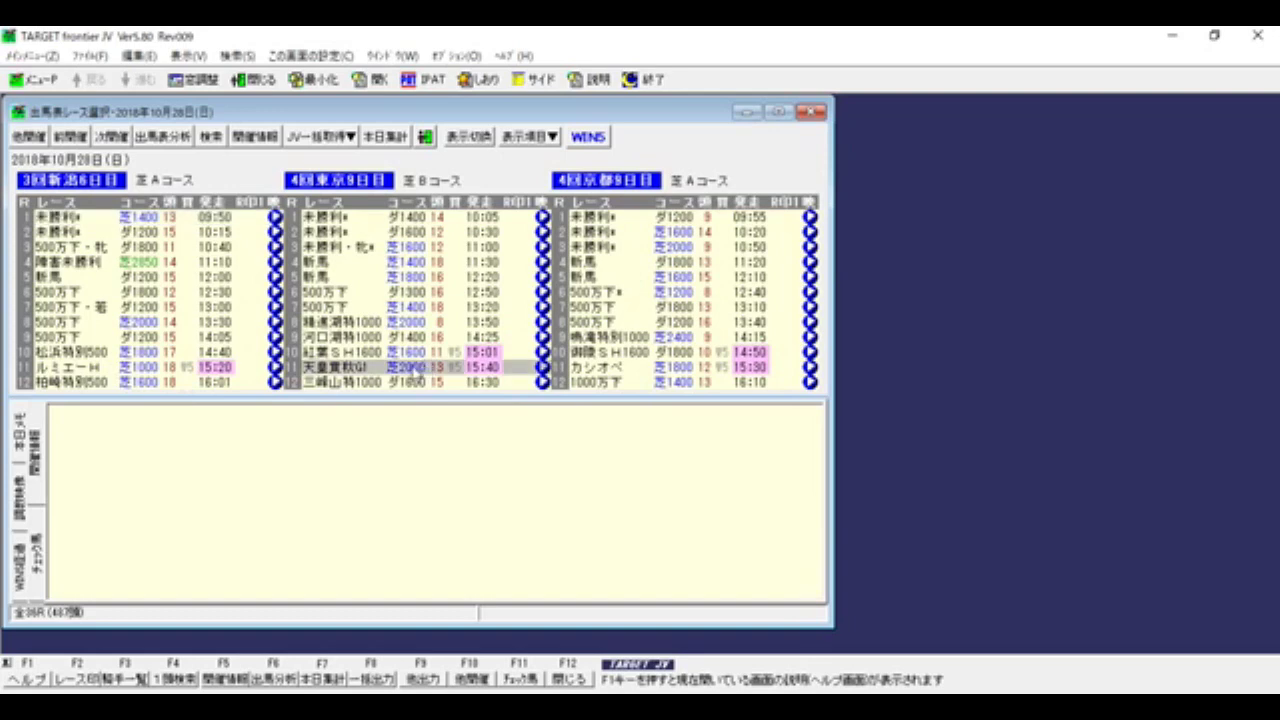
- Close the October 28 meeting and open the 菊花賞 race card from the October 21, 2018 meeting
click(811, 111)
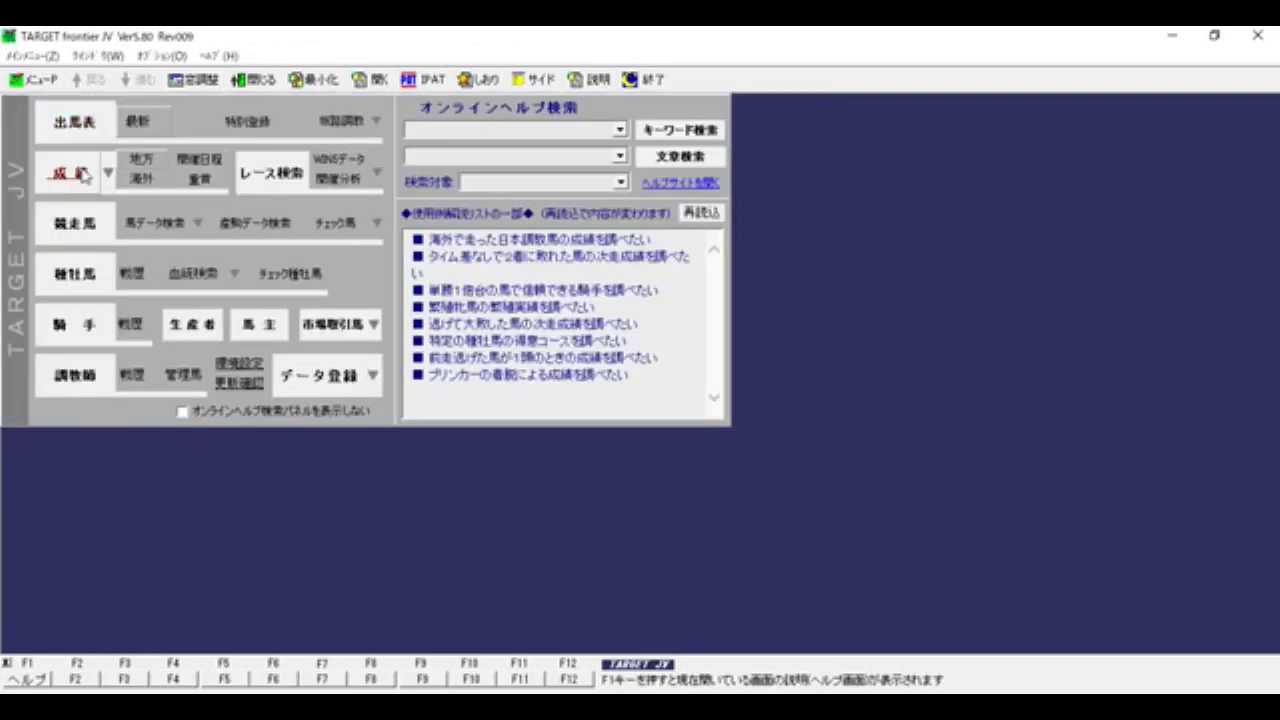
click(78, 124)
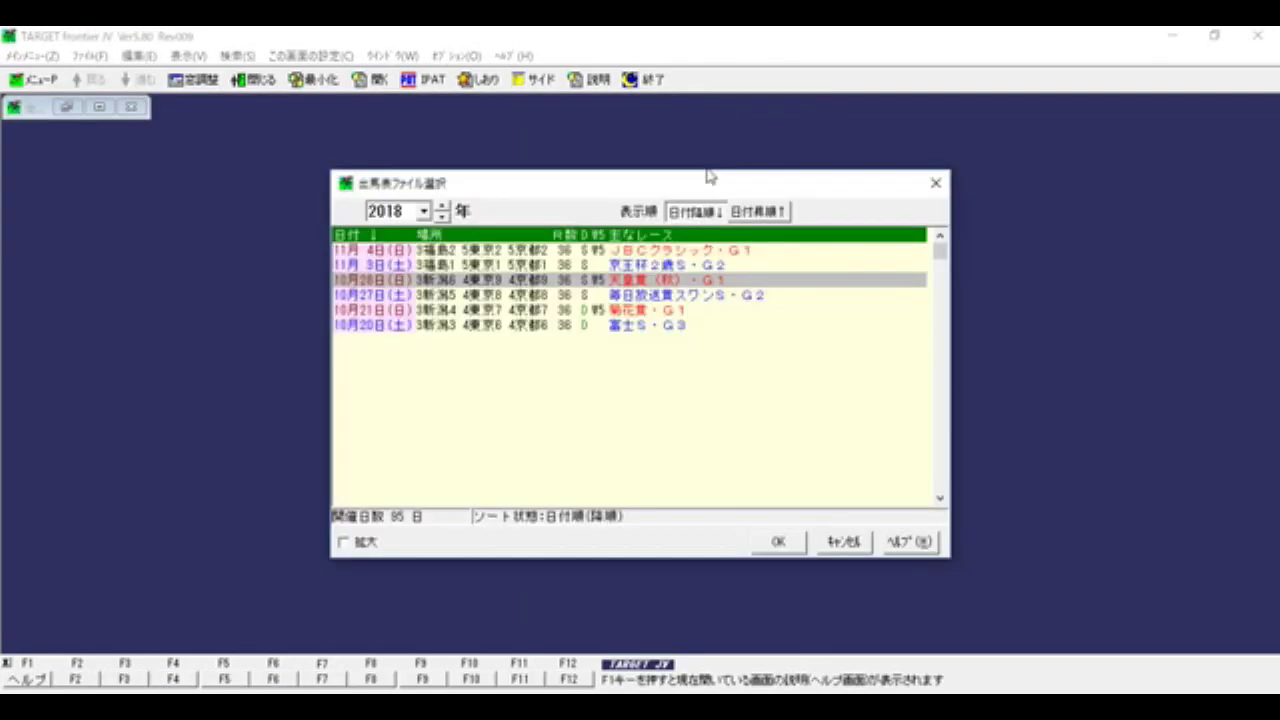
click(602, 311)
double_click(602, 311)
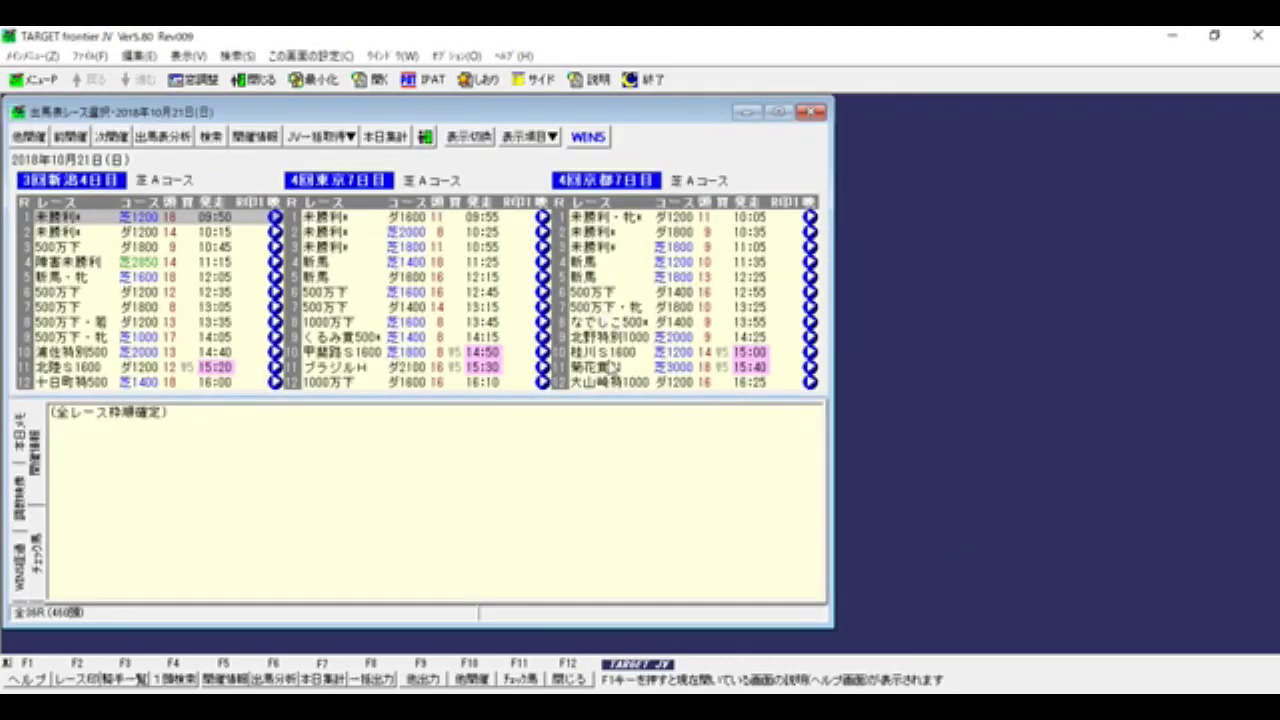
double_click(612, 367)
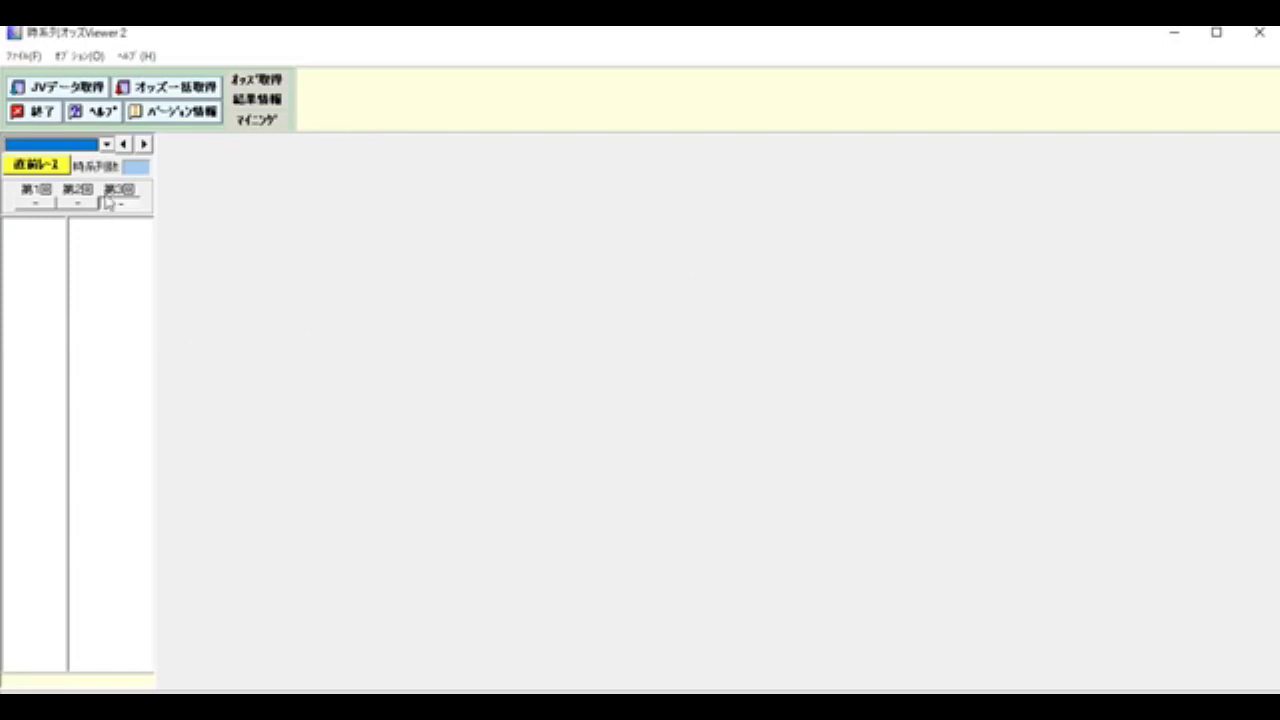
- Switch to 時系列オッズViewer 2 and load race 京都11R of 2018年10月21日
click(80, 150)
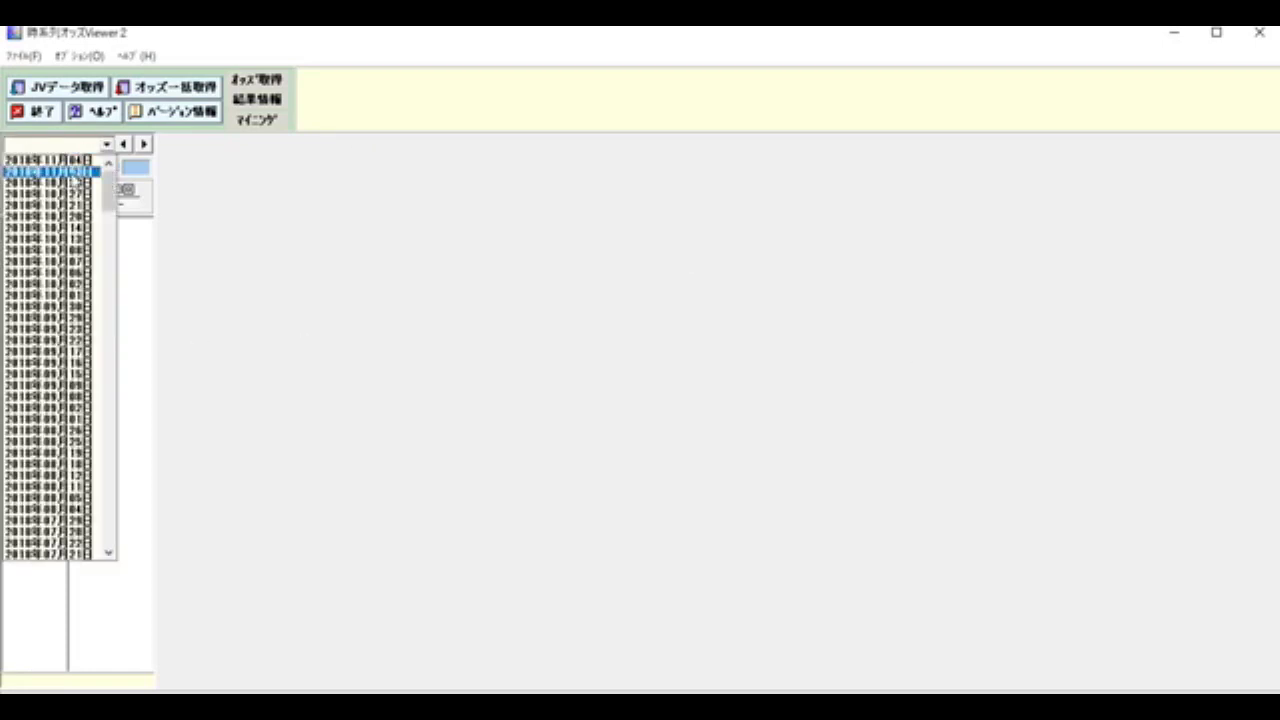
click(65, 205)
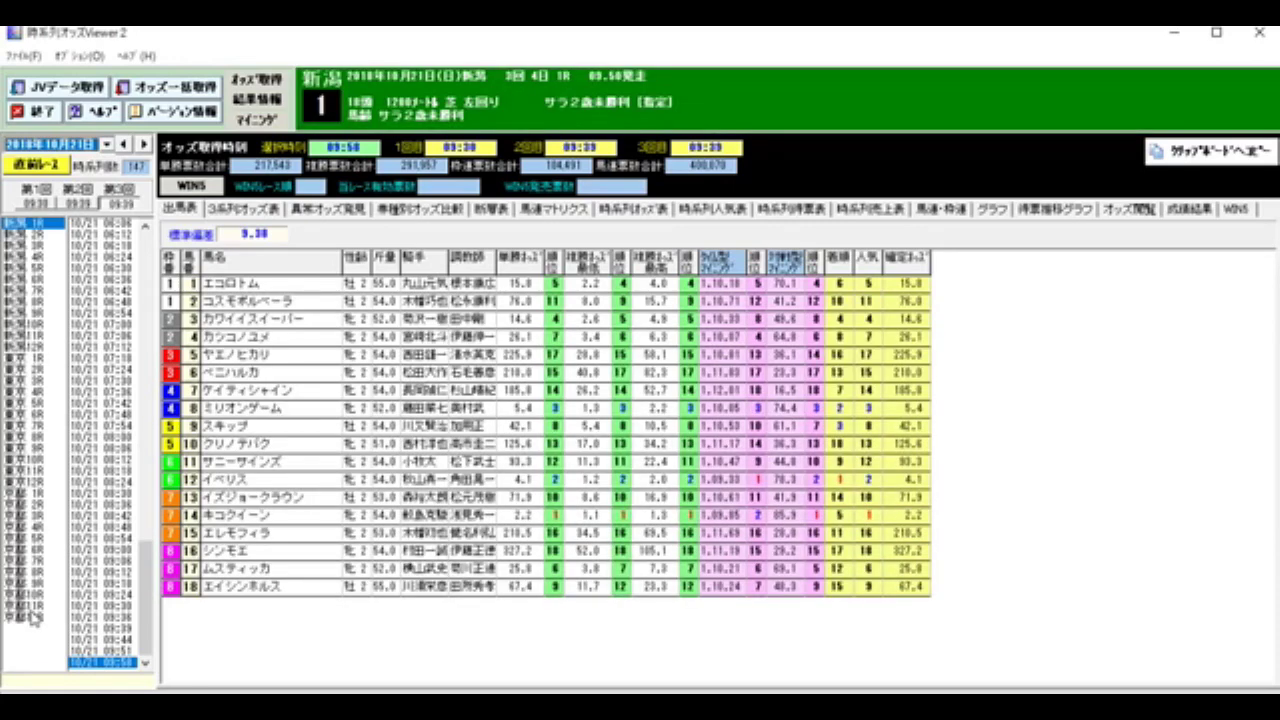
click(31, 607)
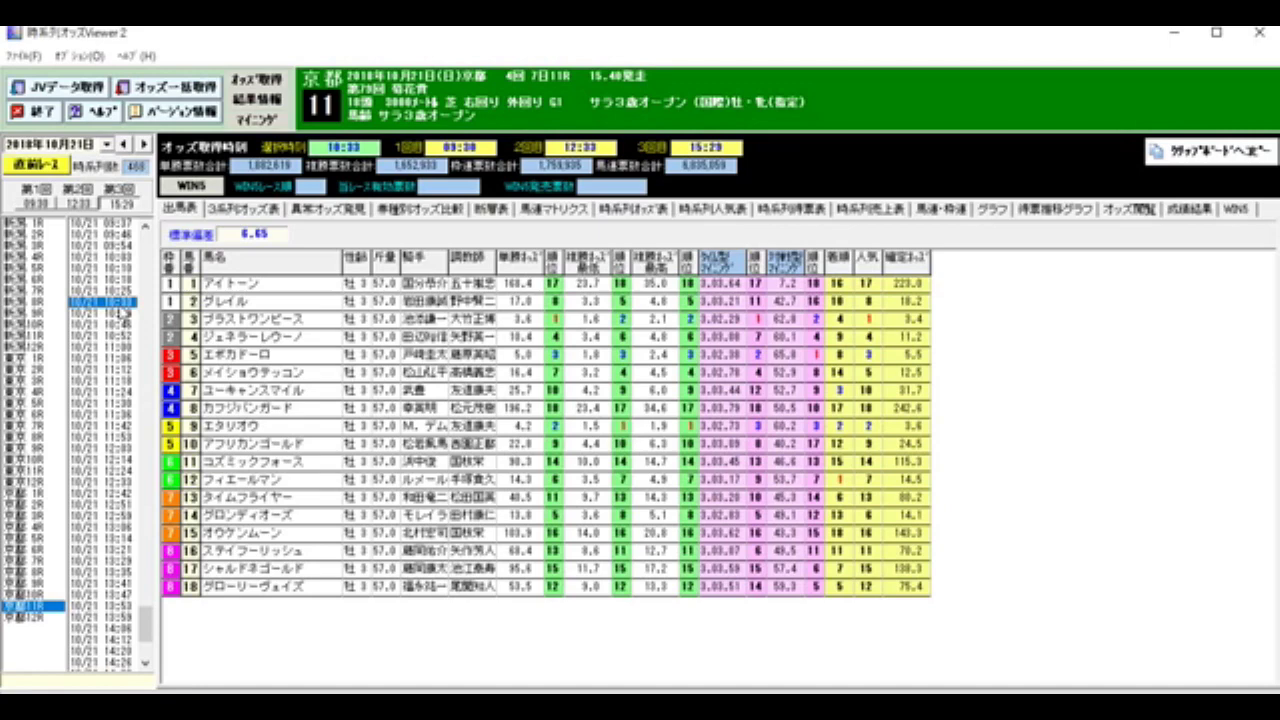
- Select the 09:30 odds for 京都11R and copy its 馬連マトリクス to the clipboard
scroll(121, 314, up, 4)
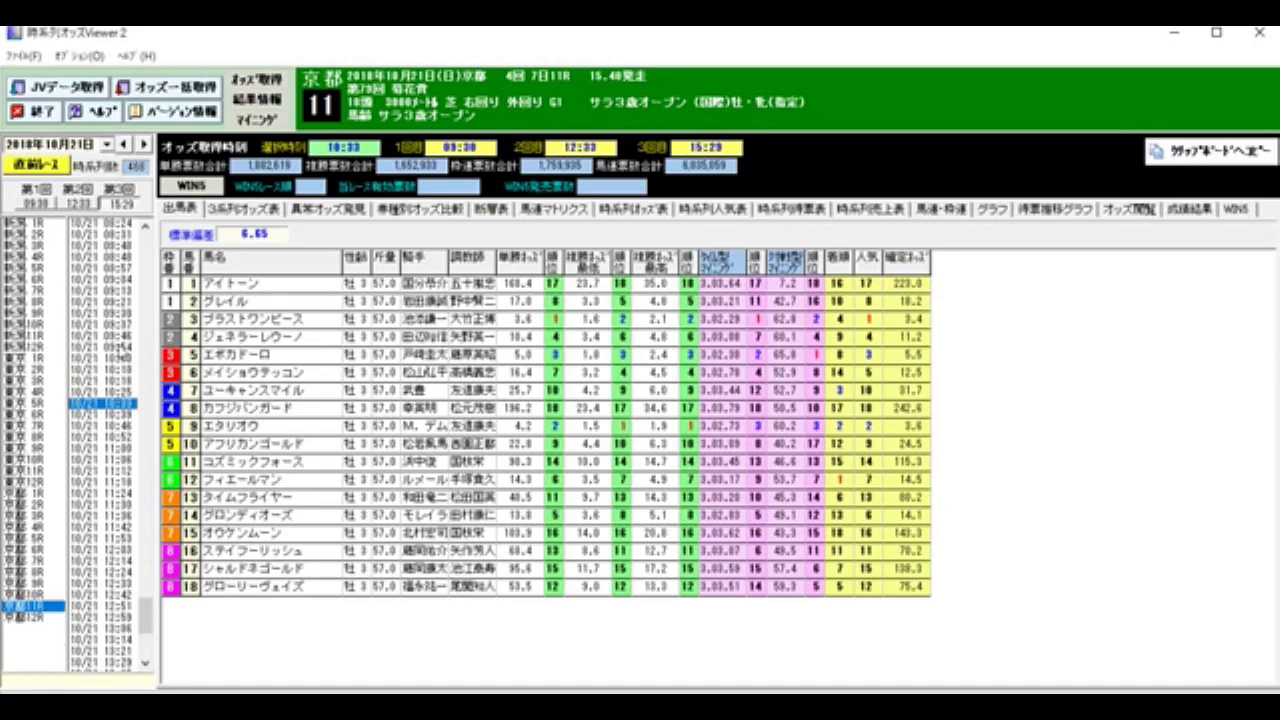
click(120, 313)
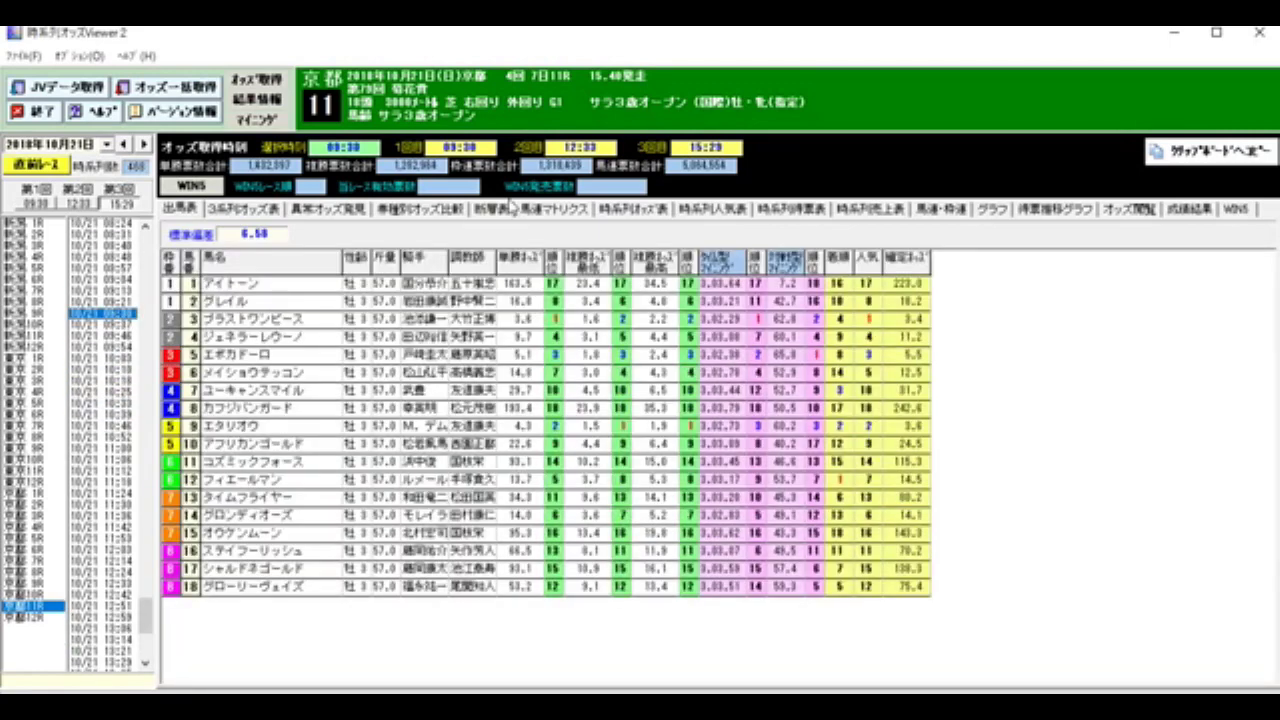
click(546, 214)
click(1225, 150)
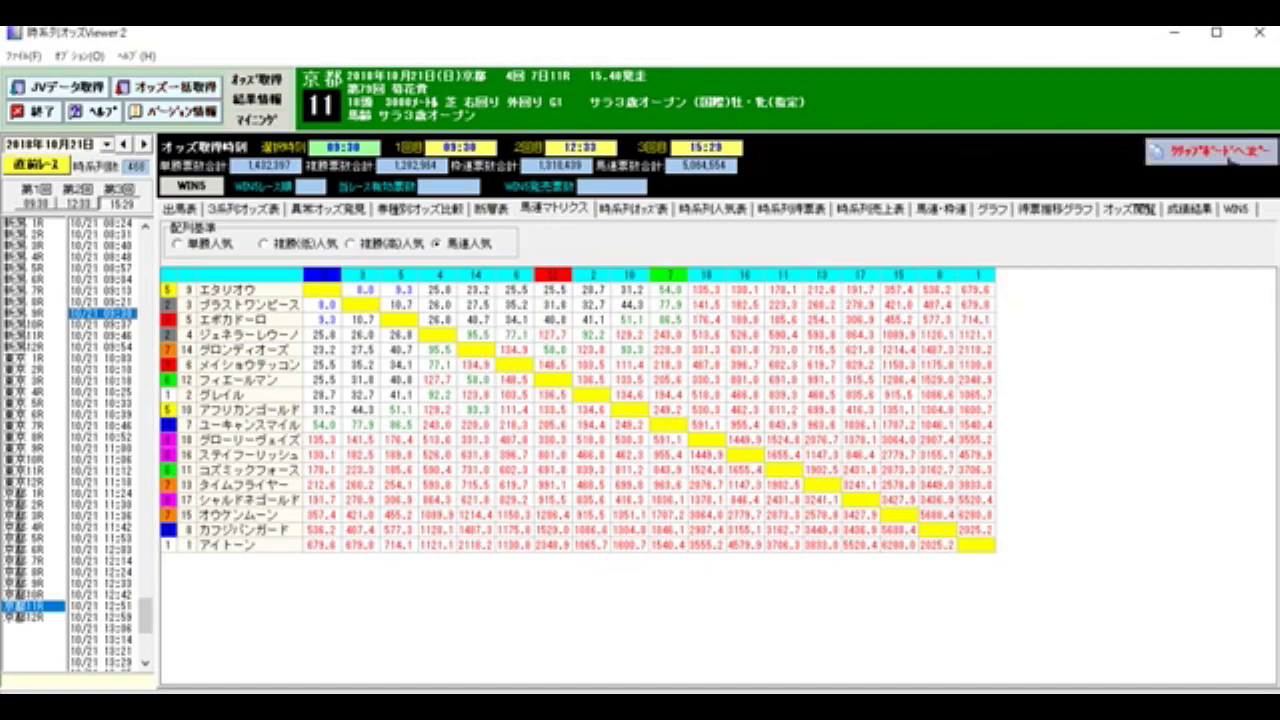
- Show the desktop and open the 多数頭SOS Ver.1.xlsm workbook in Excel
key(super+d)
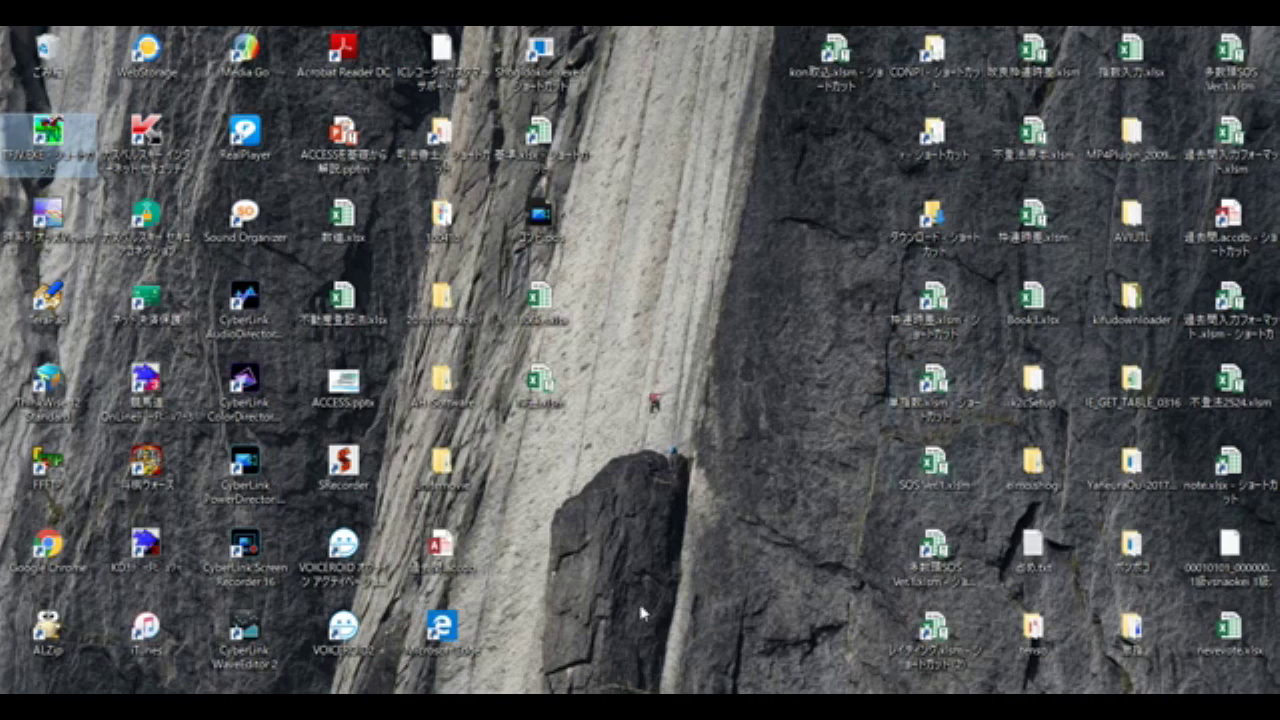
click(932, 578)
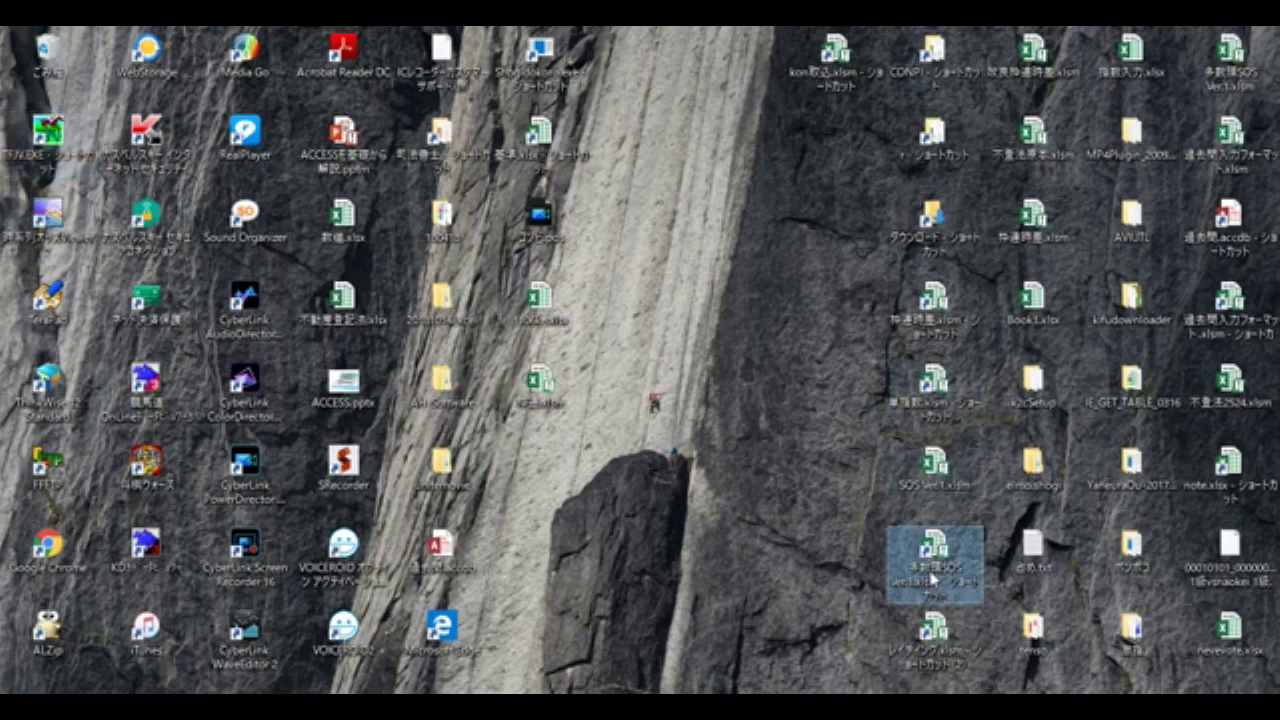
click(208, 586)
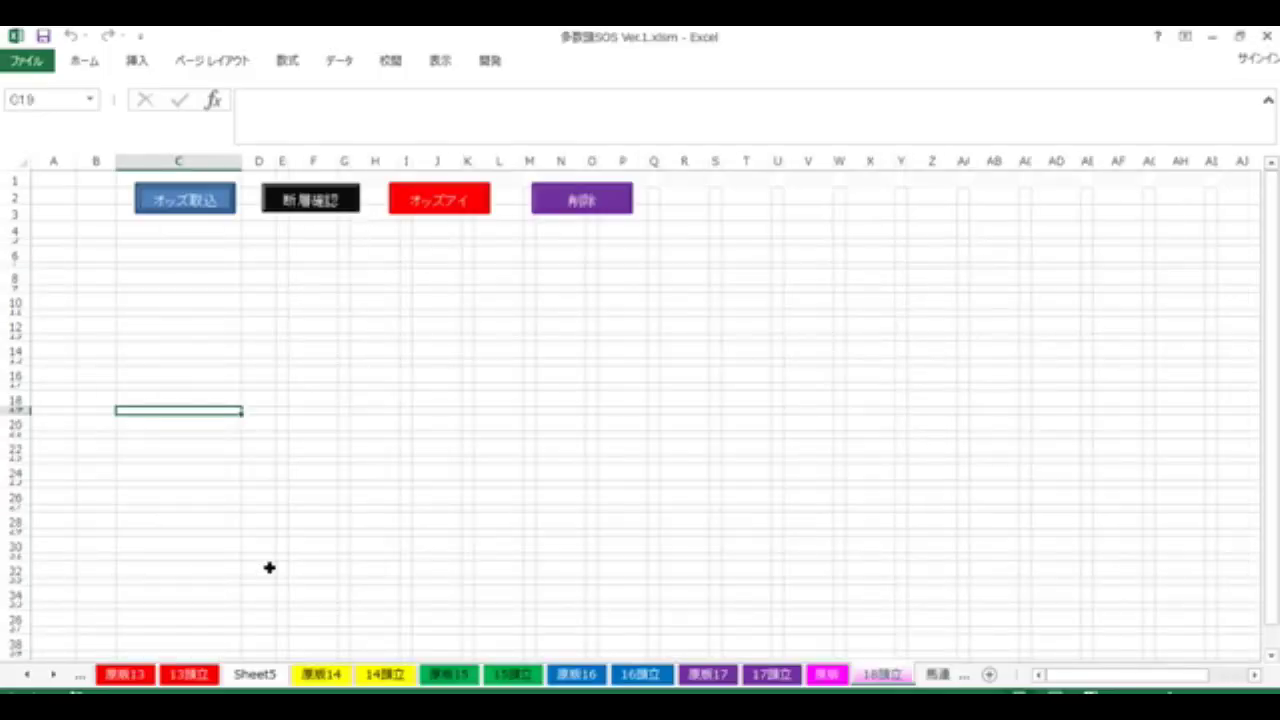
- Paste the copied odds matrix into the 原版 sheet for 18 runners, starting at cell A1
click(830, 676)
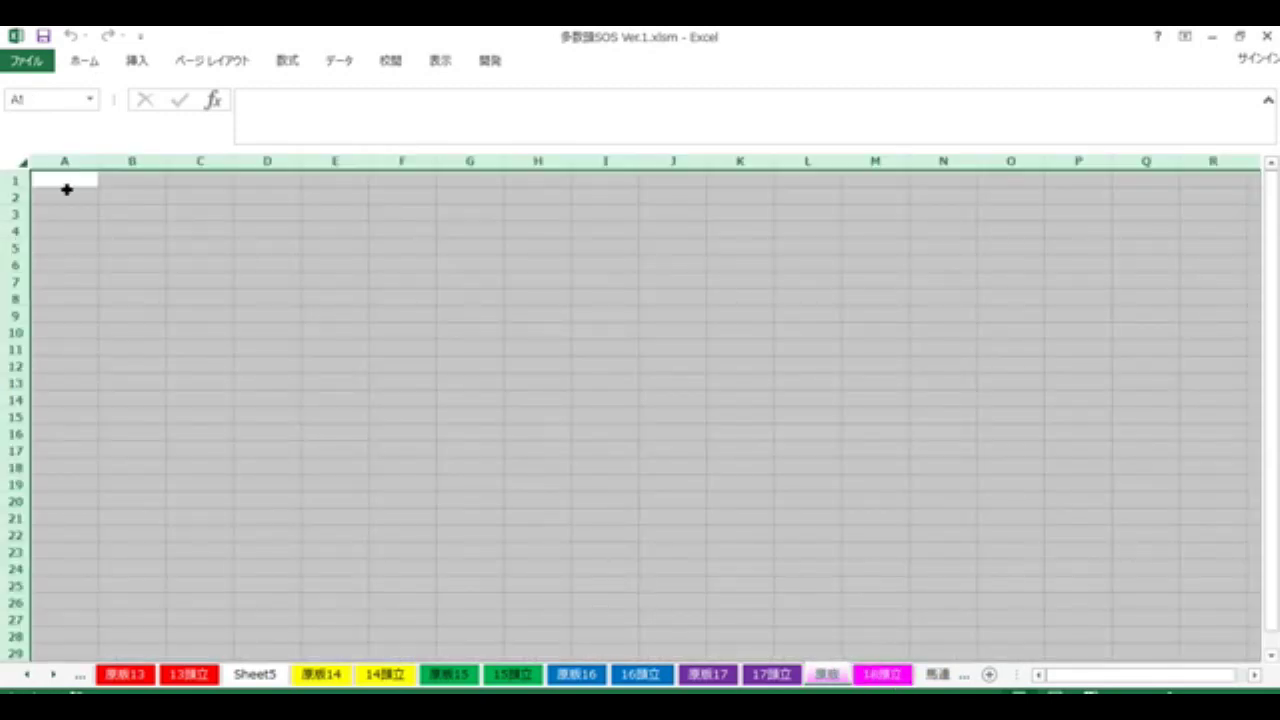
click(20, 163)
key(ctrl+v)
click(593, 424)
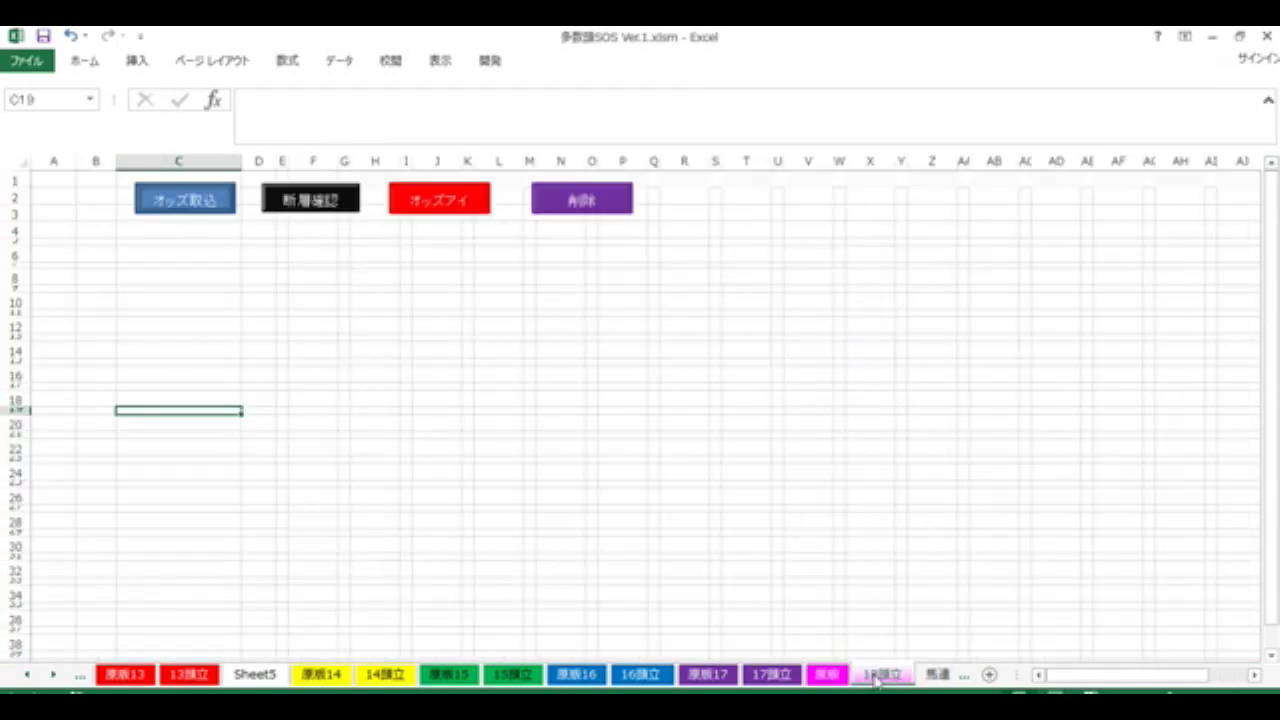
- Run the オッズ取込, 断層確認 and オッズアイ macros on the 18頭立 sheet
click(150, 220)
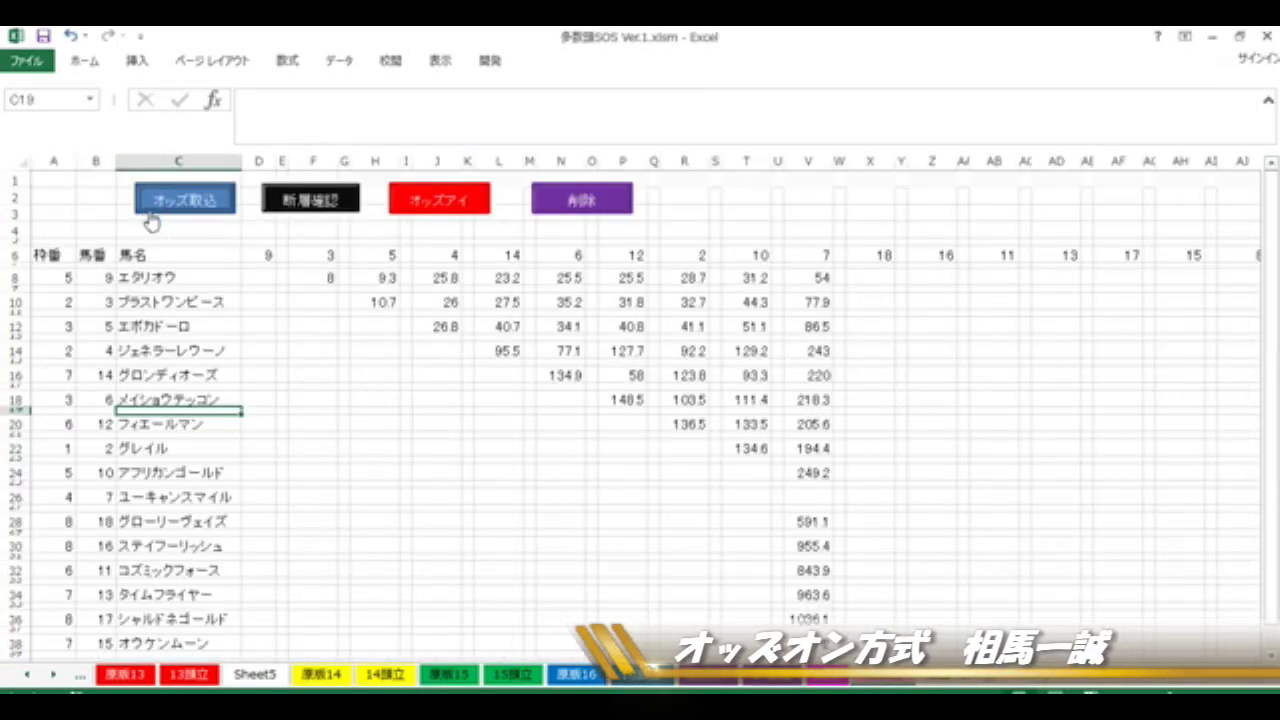
click(313, 203)
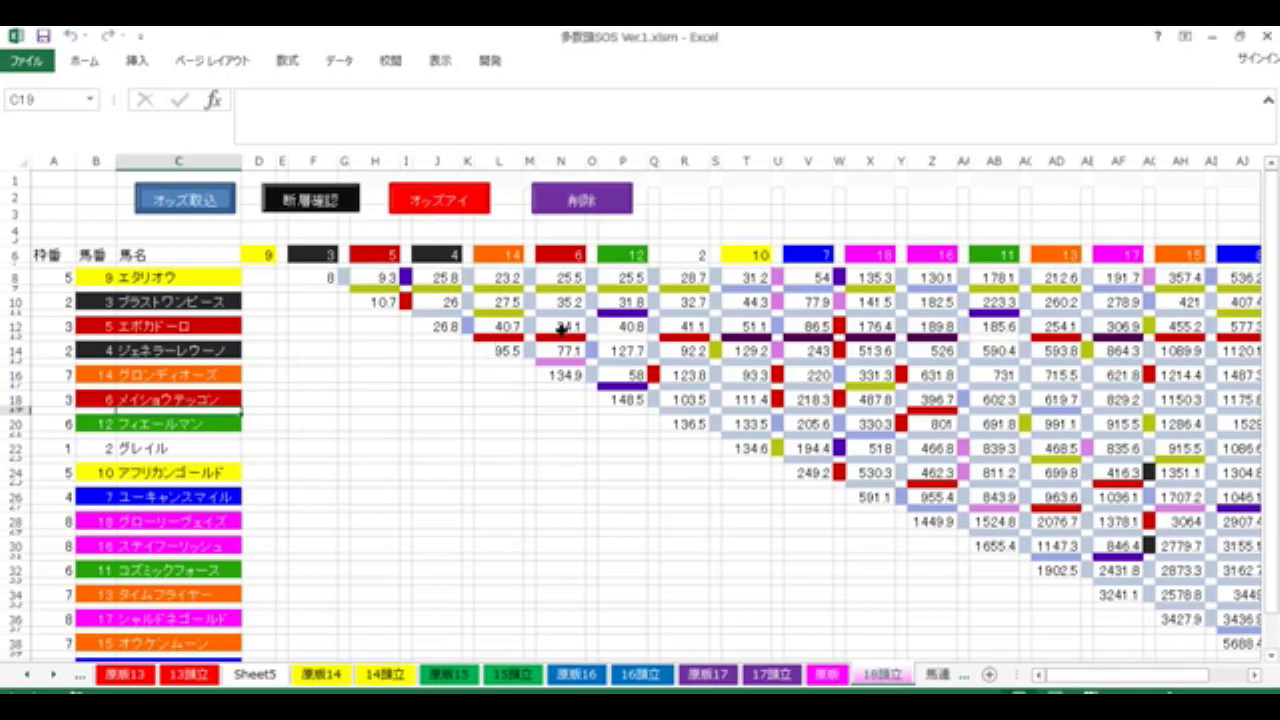
click(472, 212)
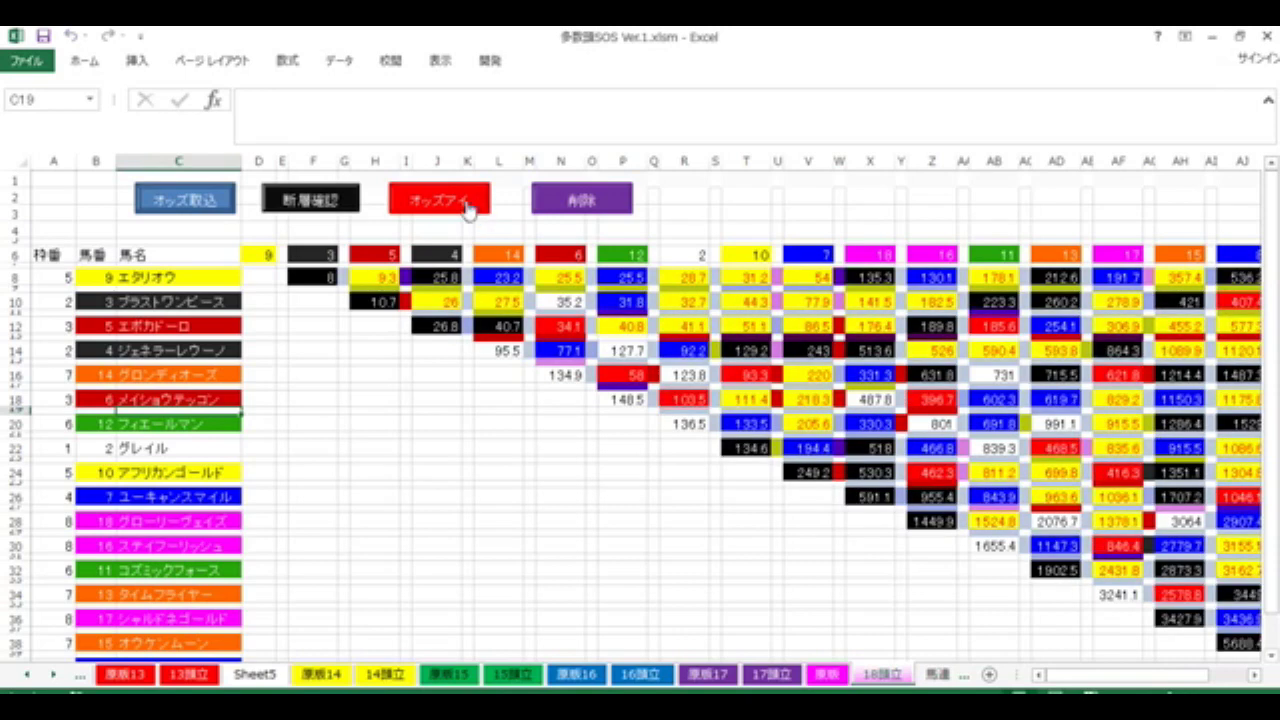
- Examine the color-coded 馬連 odds in the エタリオウ and エポカドーロ rows of the 18頭立 sheet
click(183, 280)
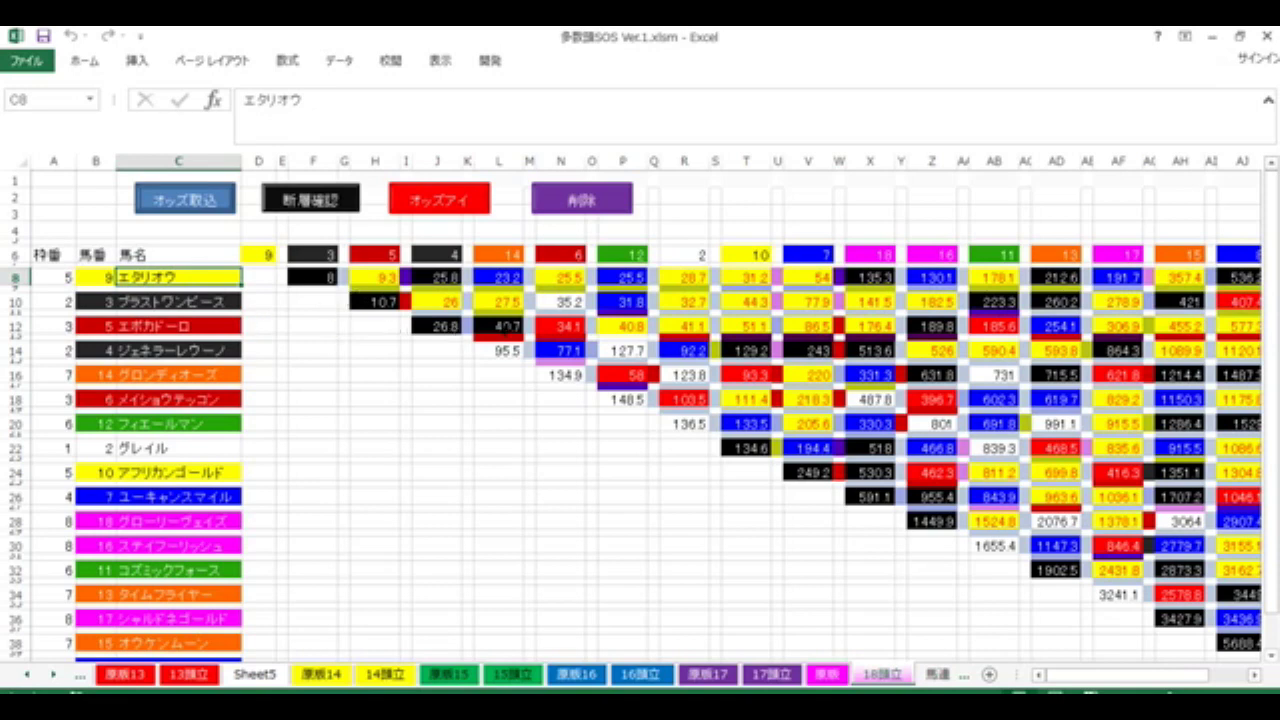
click(505, 333)
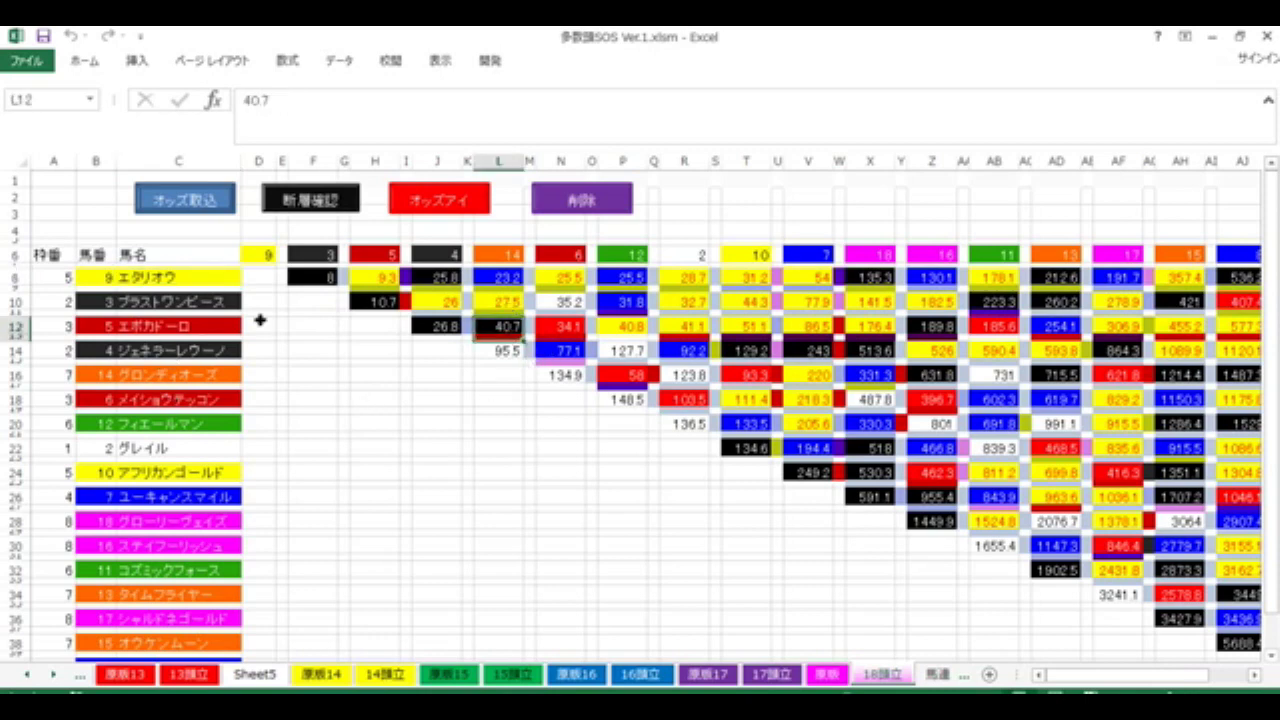
click(140, 330)
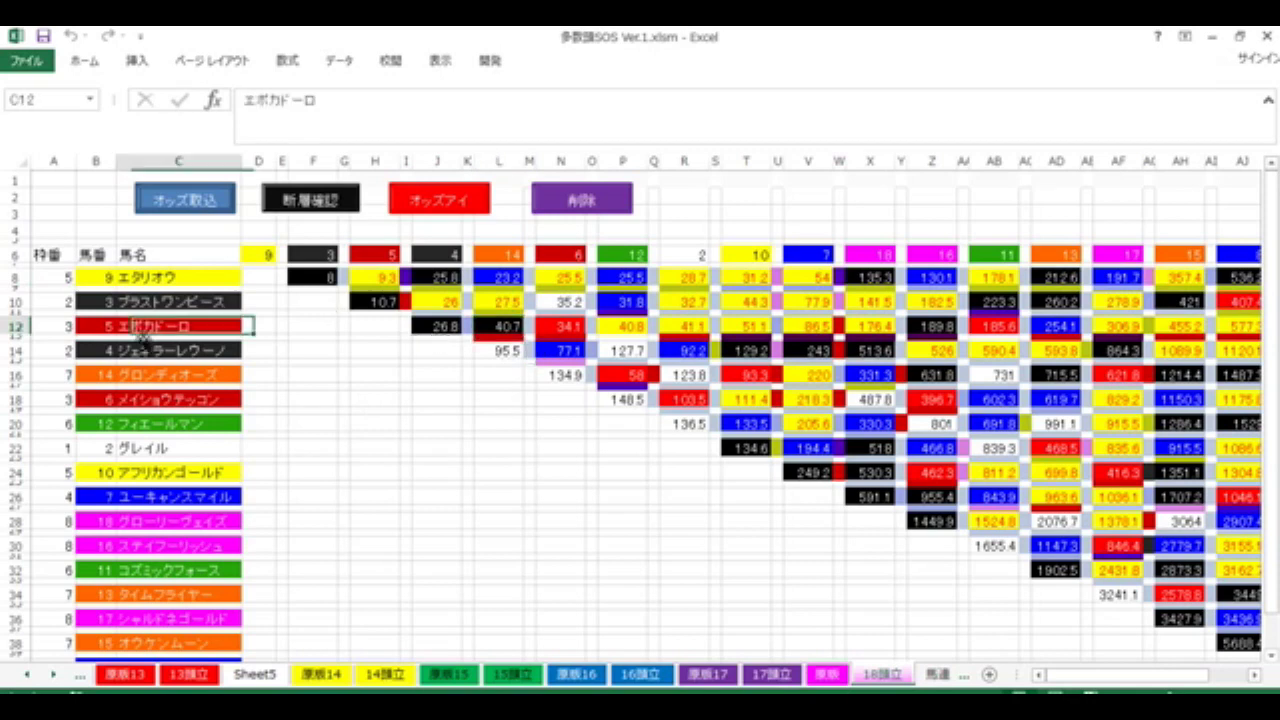
click(420, 335)
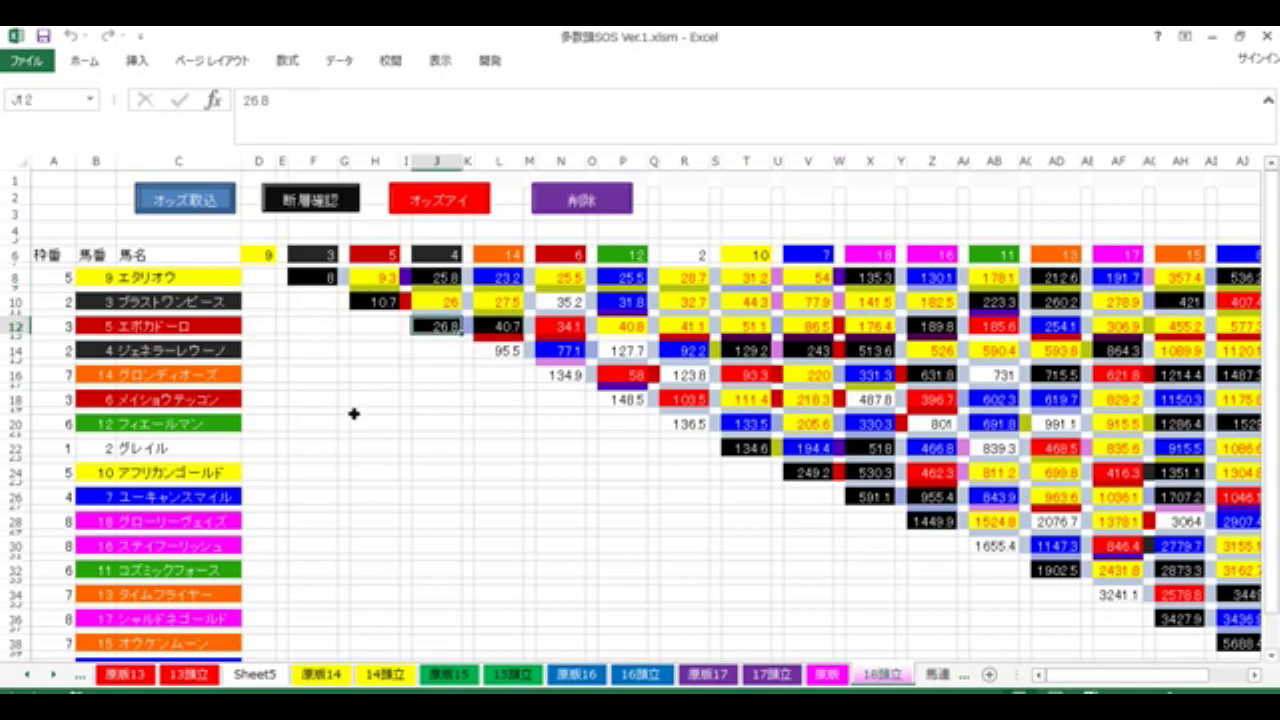
- Examine the red abnormal-odds cells in the エポカドーロ, グロンディオーズ and メイショウテッコン rows, including N12, P16 and AB12
click(503, 340)
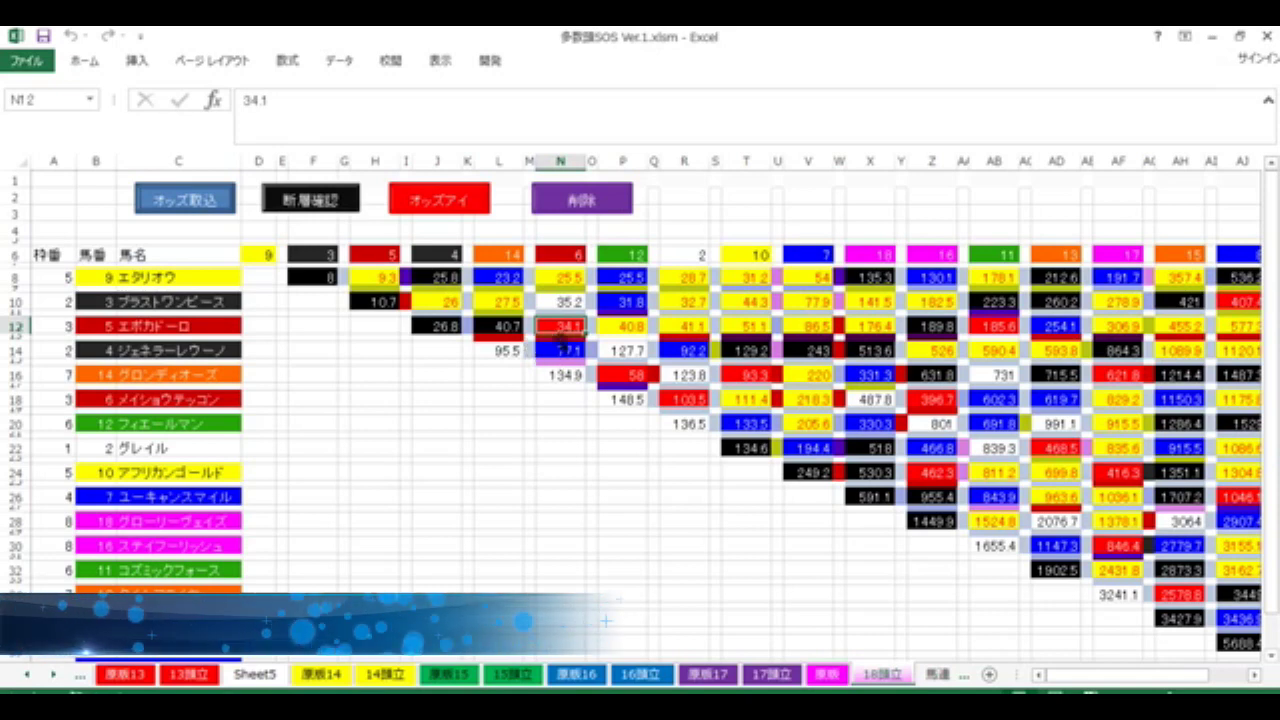
click(624, 377)
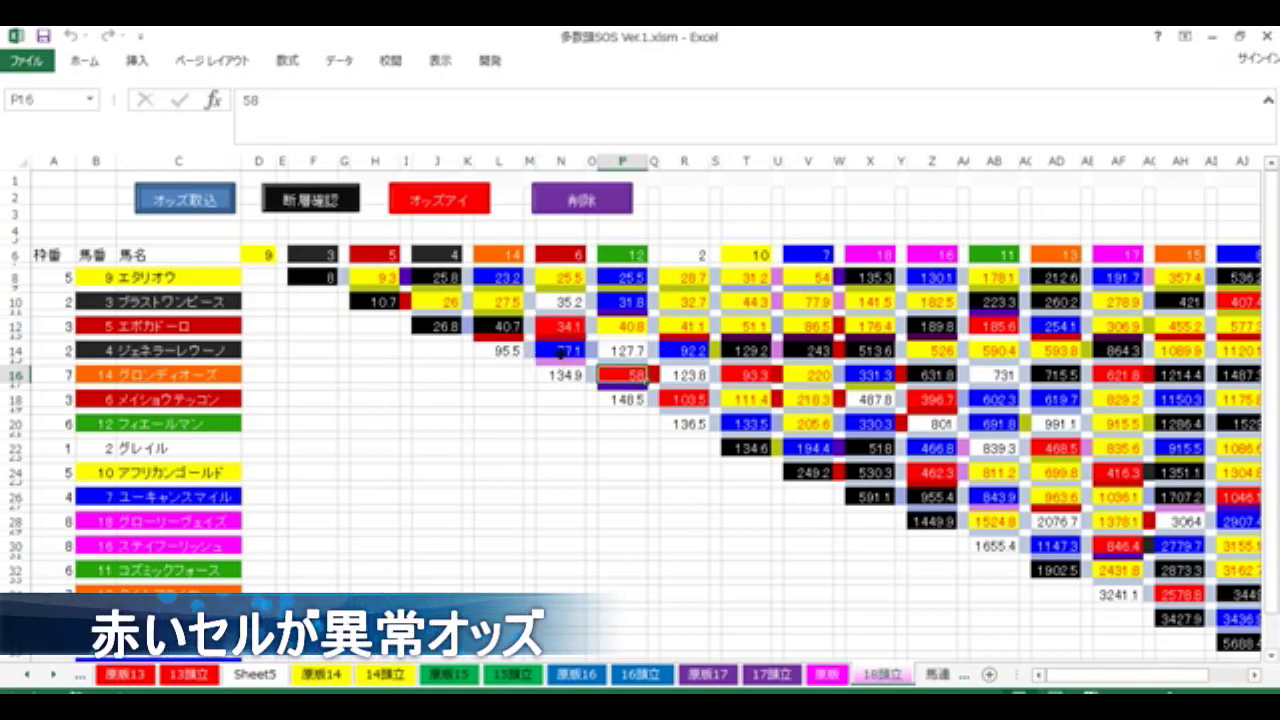
key(Left)
key(Left)
key(Up)
key(Up)
key(Up)
key(Up)
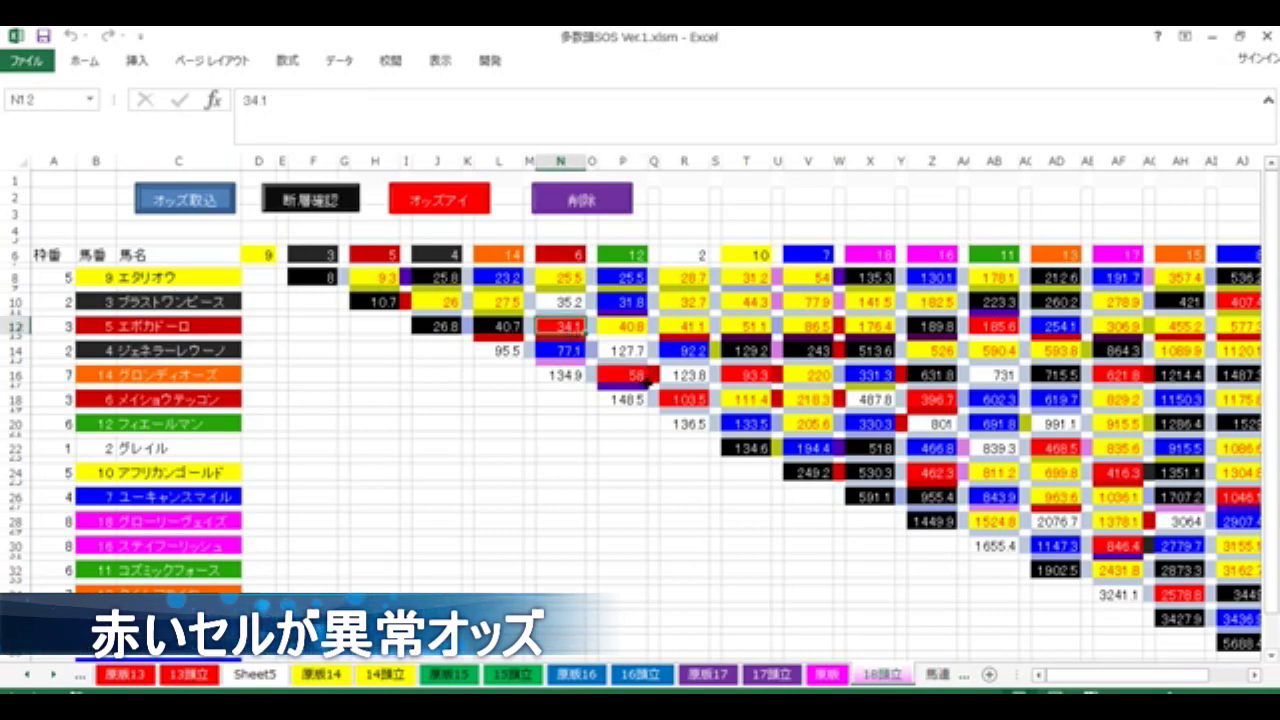
key(Down)
key(Down)
key(Down)
key(Down)
key(Right)
key(Right)
key(Right)
key(Right)
key(Right)
key(Right)
key(Down)
key(Down)
key(Down)
key(Right)
key(Right)
key(Right)
key(Right)
key(Right)
key(Right)
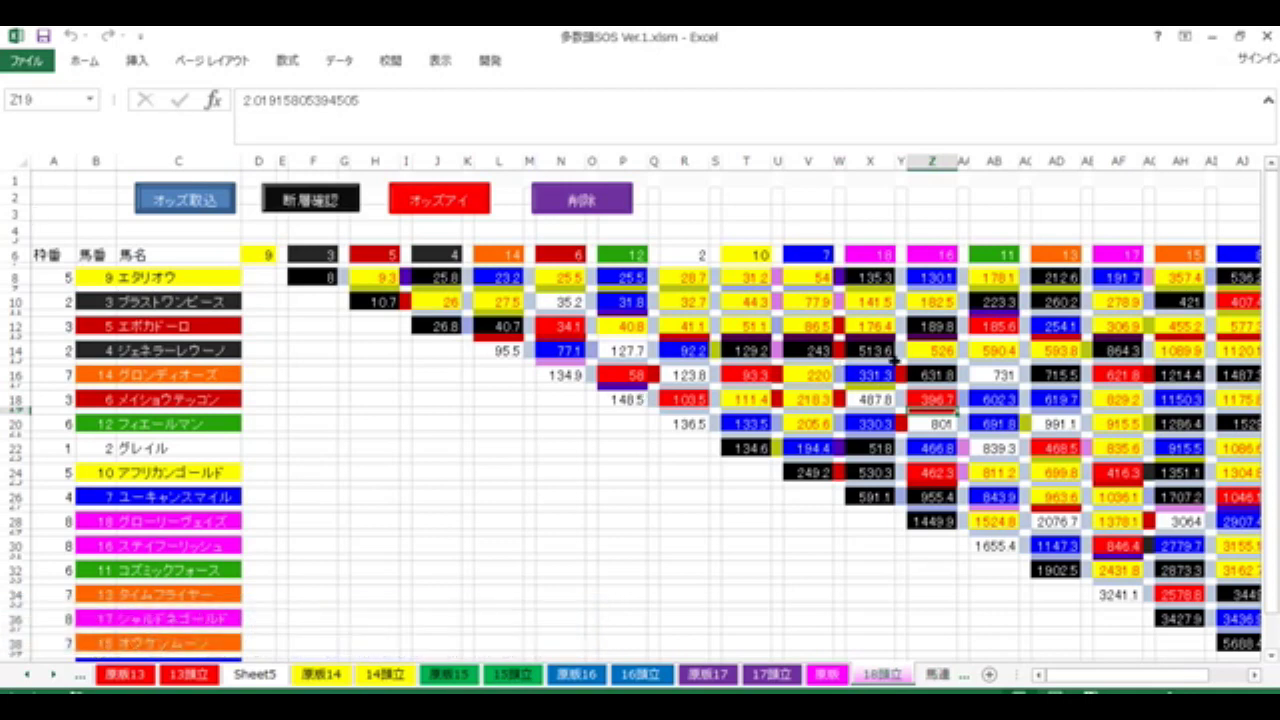
click(1003, 333)
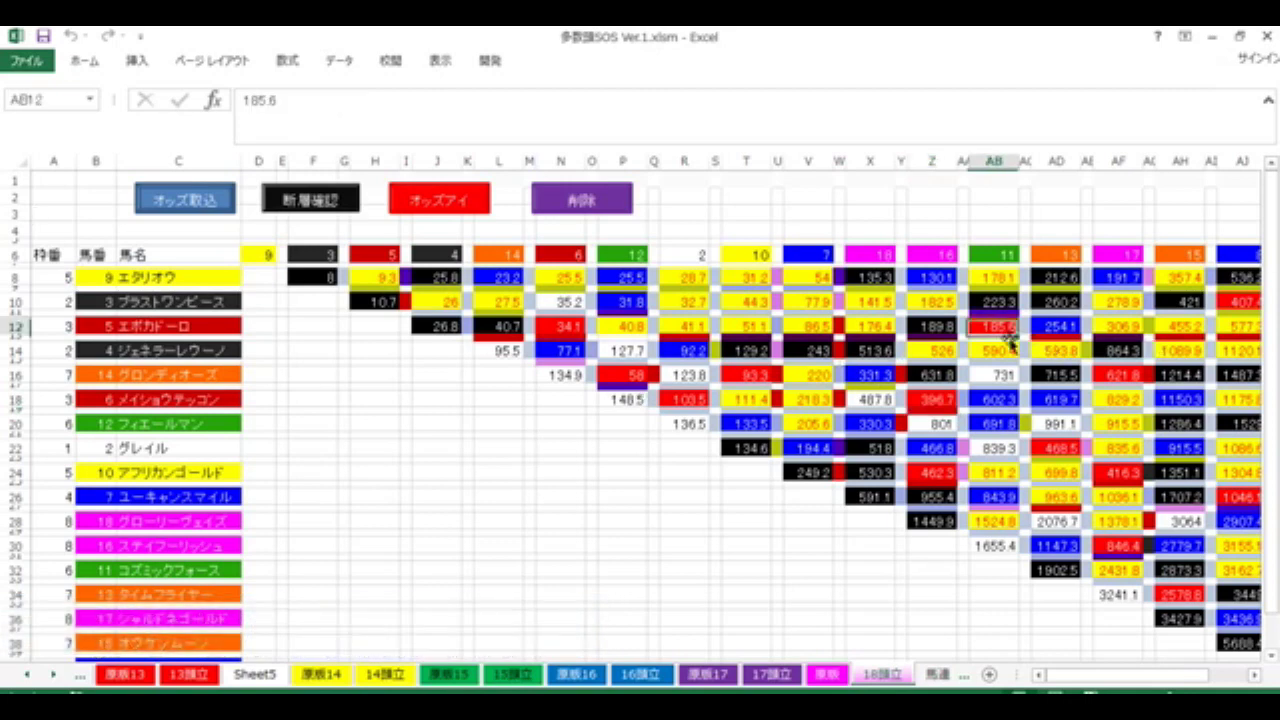
- Examine the red abnormal-odds cells in columns Z, AD and AF of the 18頭立 sheet, including Z18, AD22 and AF24
click(1127, 377)
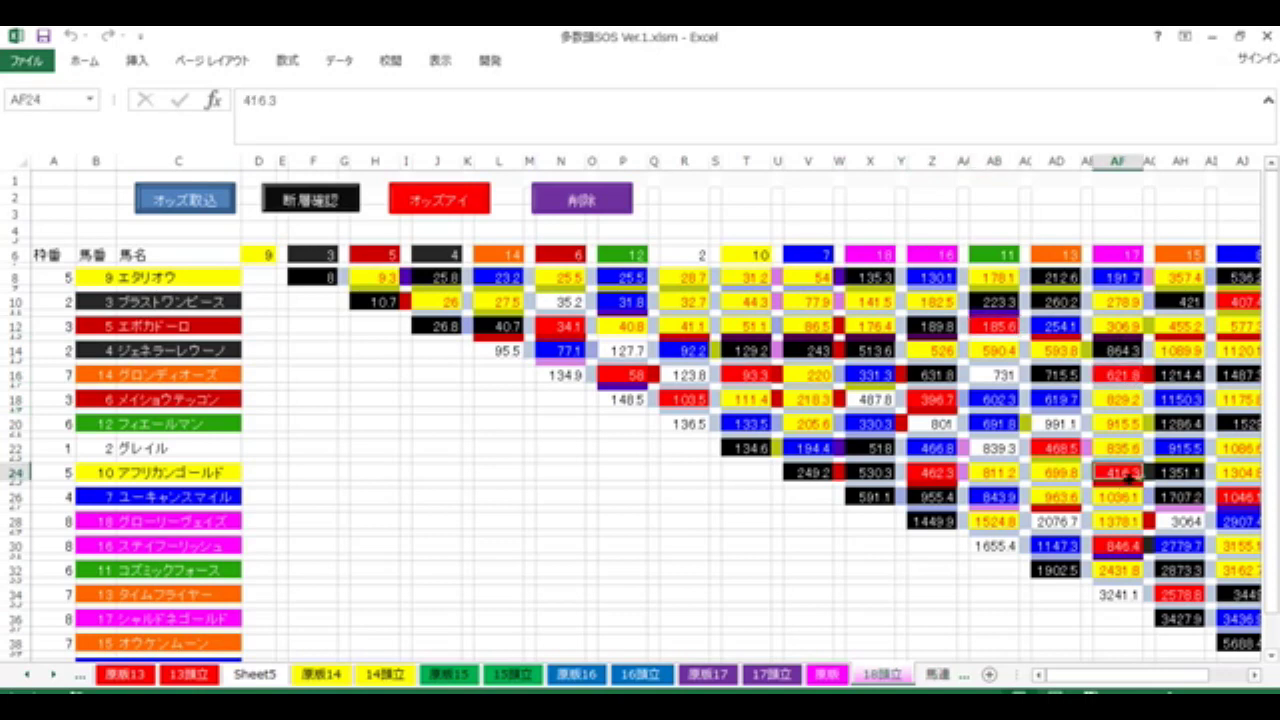
click(1120, 547)
click(1058, 450)
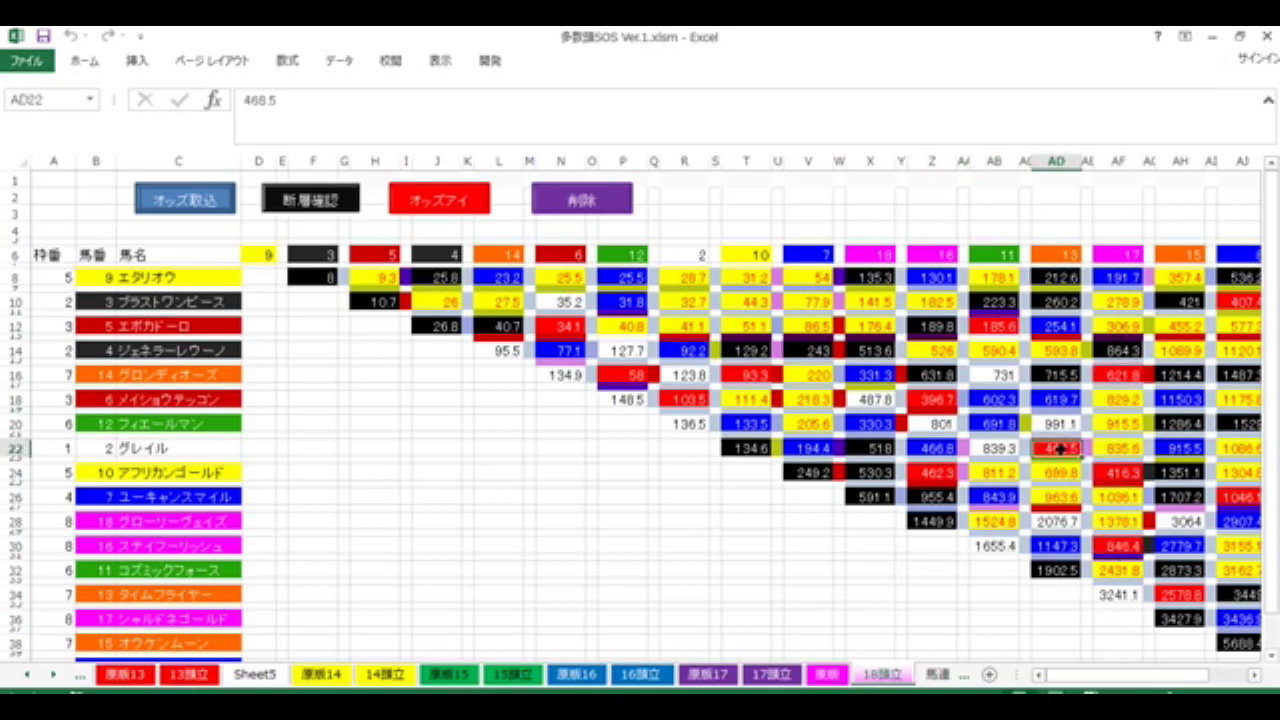
click(948, 478)
click(950, 400)
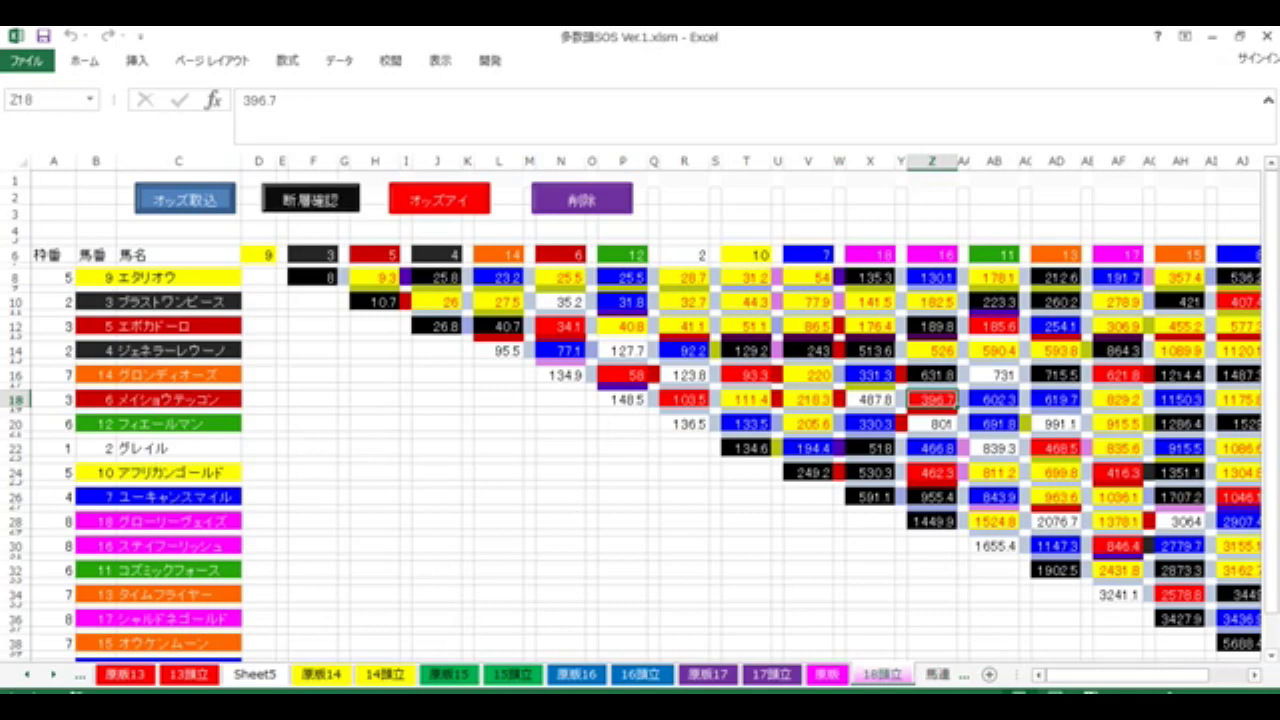
click(1122, 376)
click(1118, 472)
click(1118, 545)
click(1058, 449)
- Examine the colored gap markers in column W beside horse 7's odds, including W12 and W18
click(818, 478)
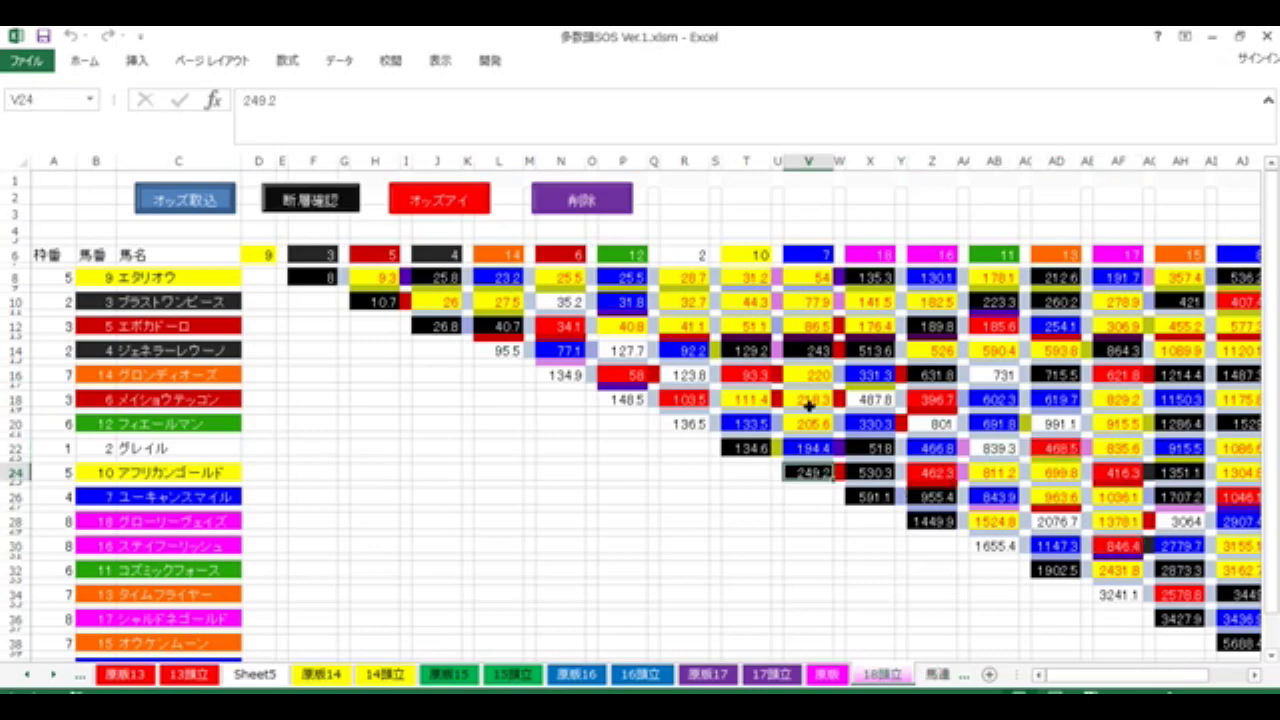
click(838, 330)
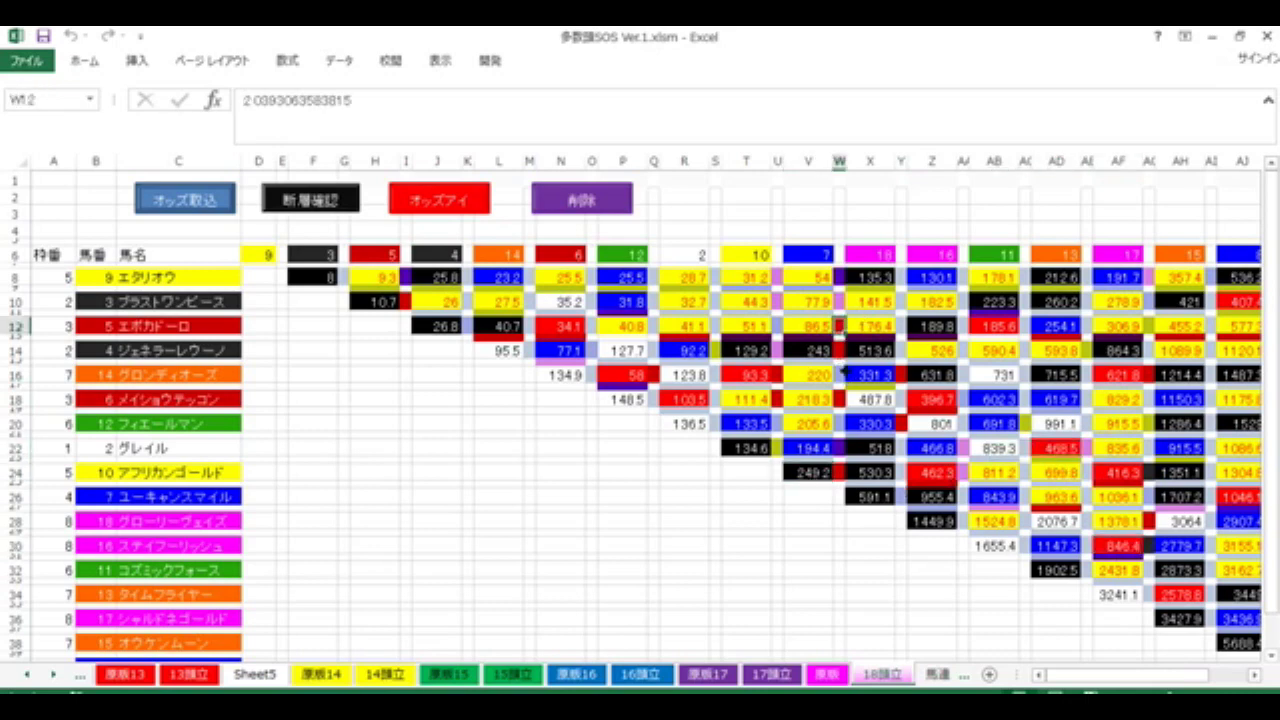
click(843, 350)
click(840, 400)
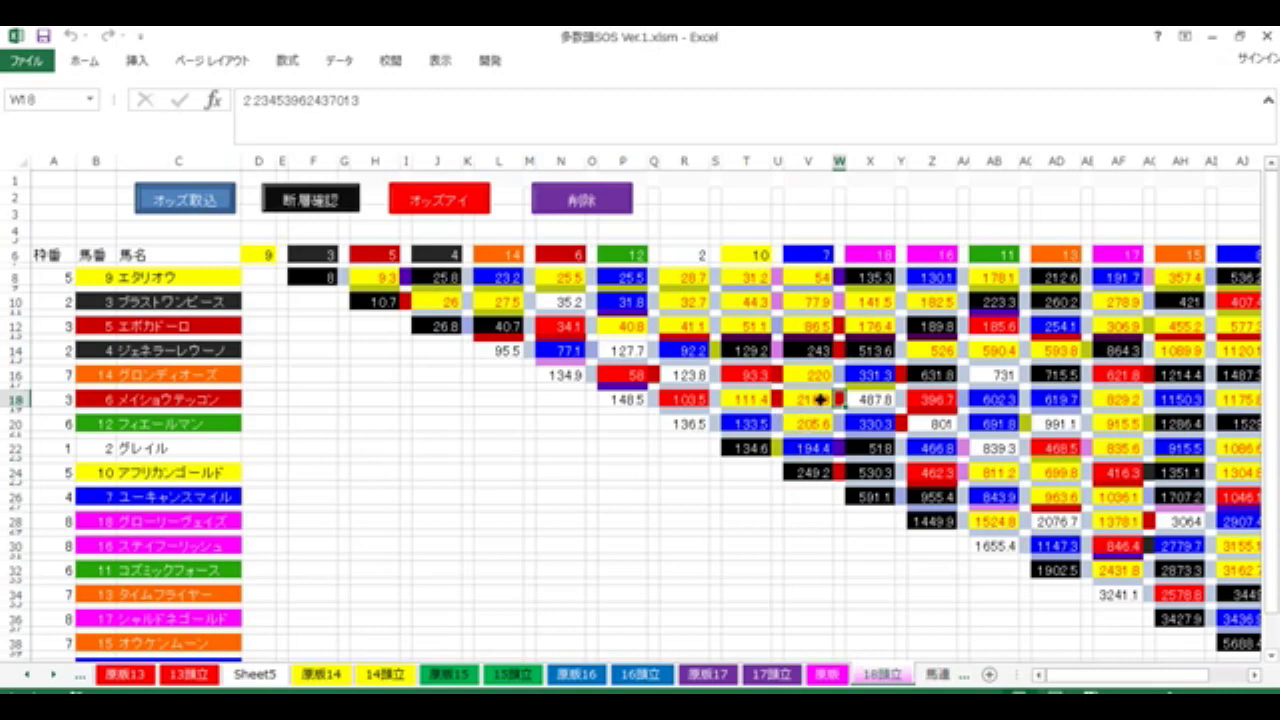
drag(708, 330, 1032, 526)
click(850, 510)
drag(742, 358, 975, 505)
click(870, 462)
- Examine the gap marker in Y16, comparing the odds in X16 and Z16 and checking further down column X
click(903, 376)
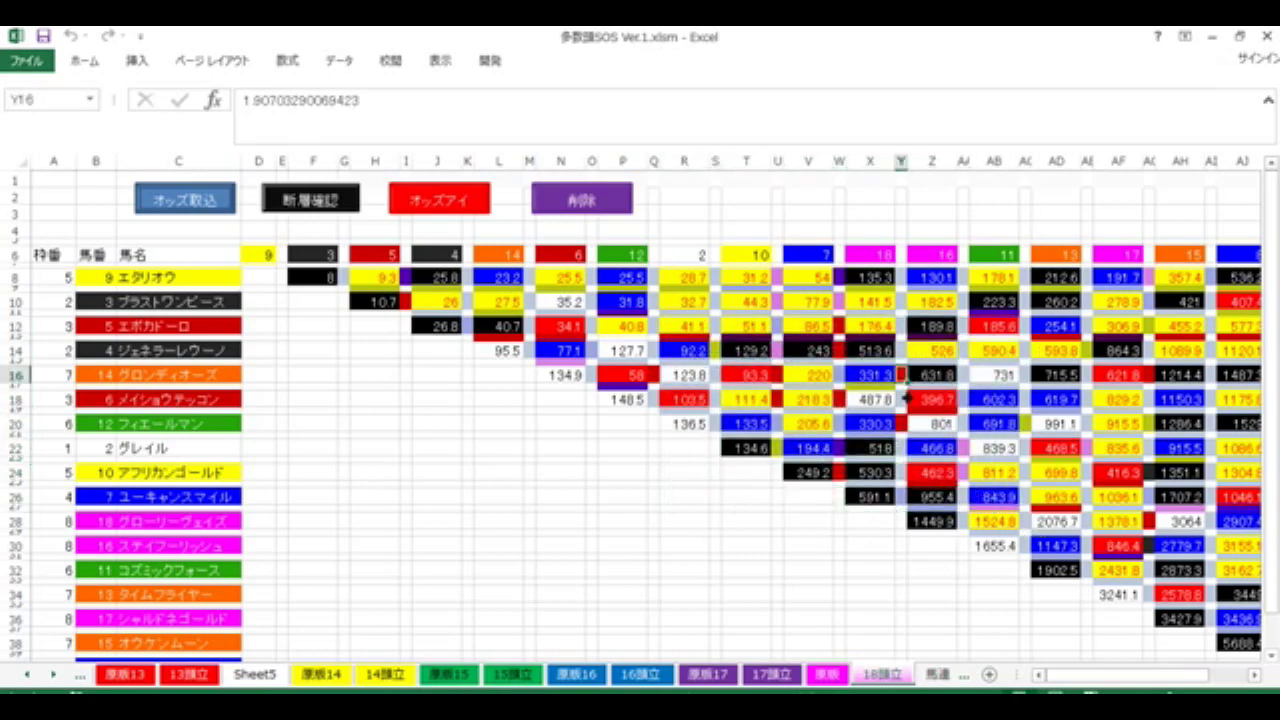
click(872, 380)
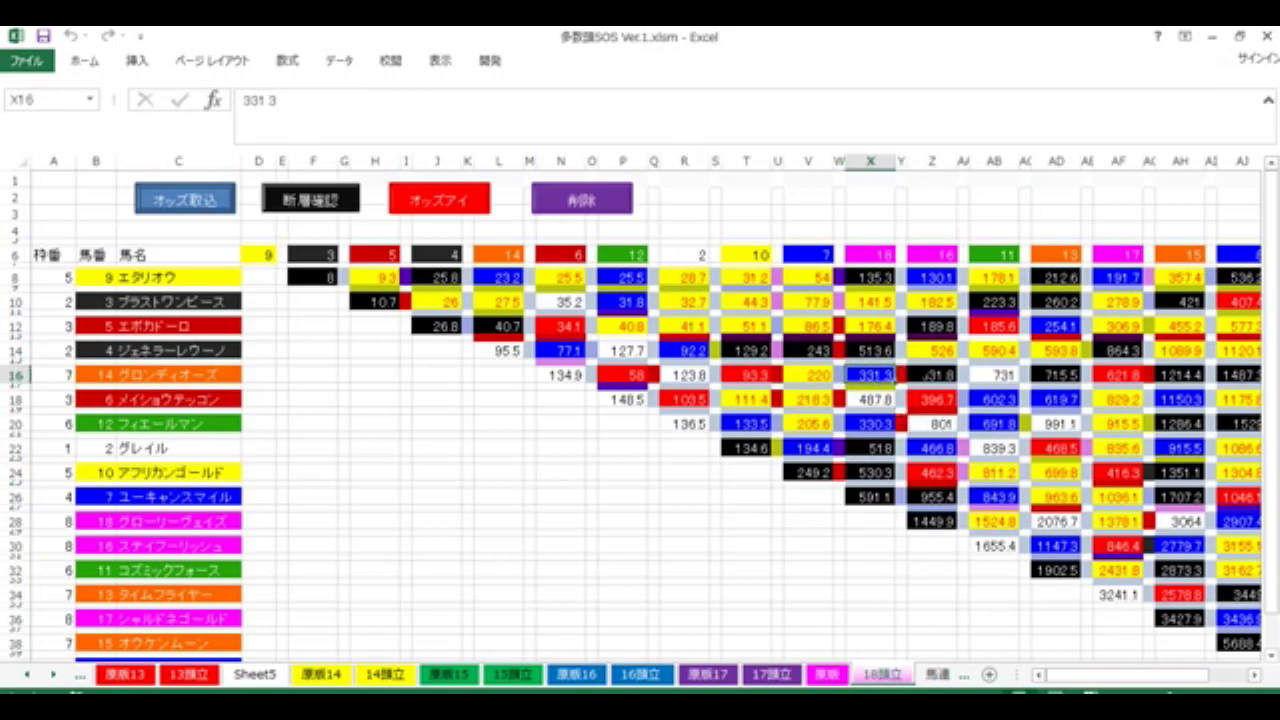
click(945, 378)
click(872, 380)
click(940, 380)
click(874, 380)
click(884, 426)
click(890, 461)
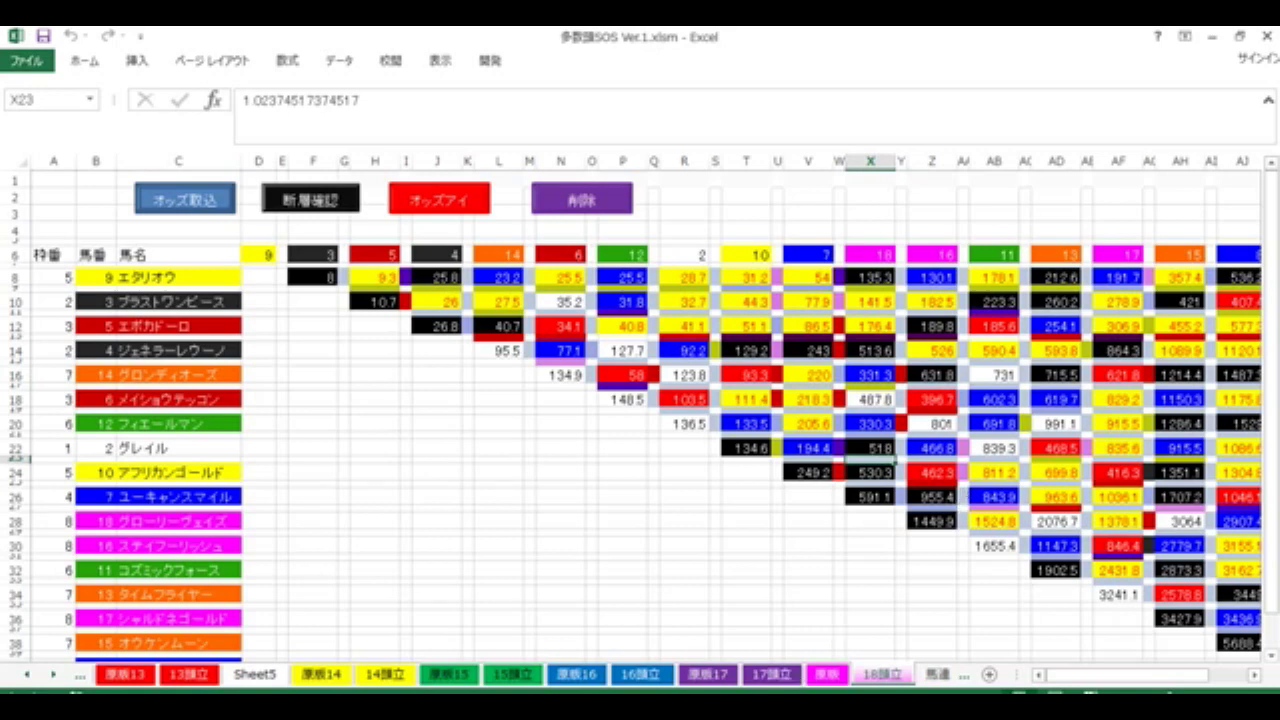
- Switch to TARGET frontier JV, open the 菊花賞 その他ランキング table and copy all its rows
key(alt+Tab)
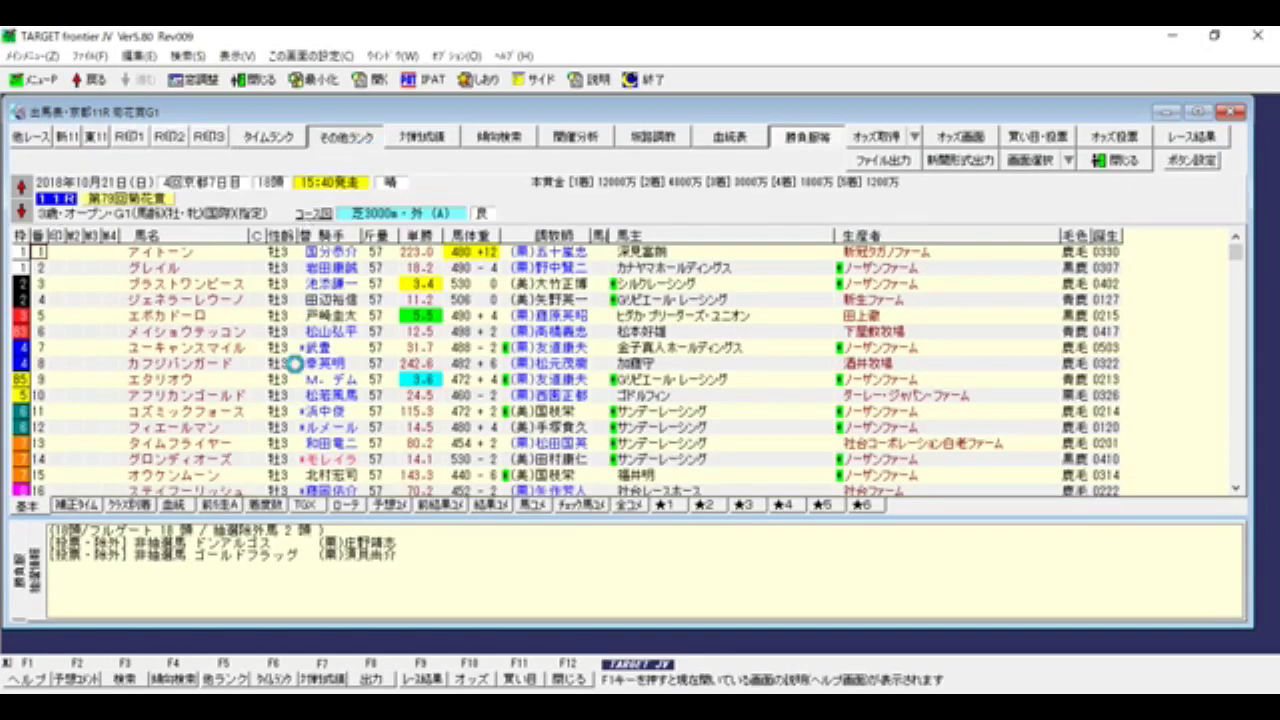
key(F5)
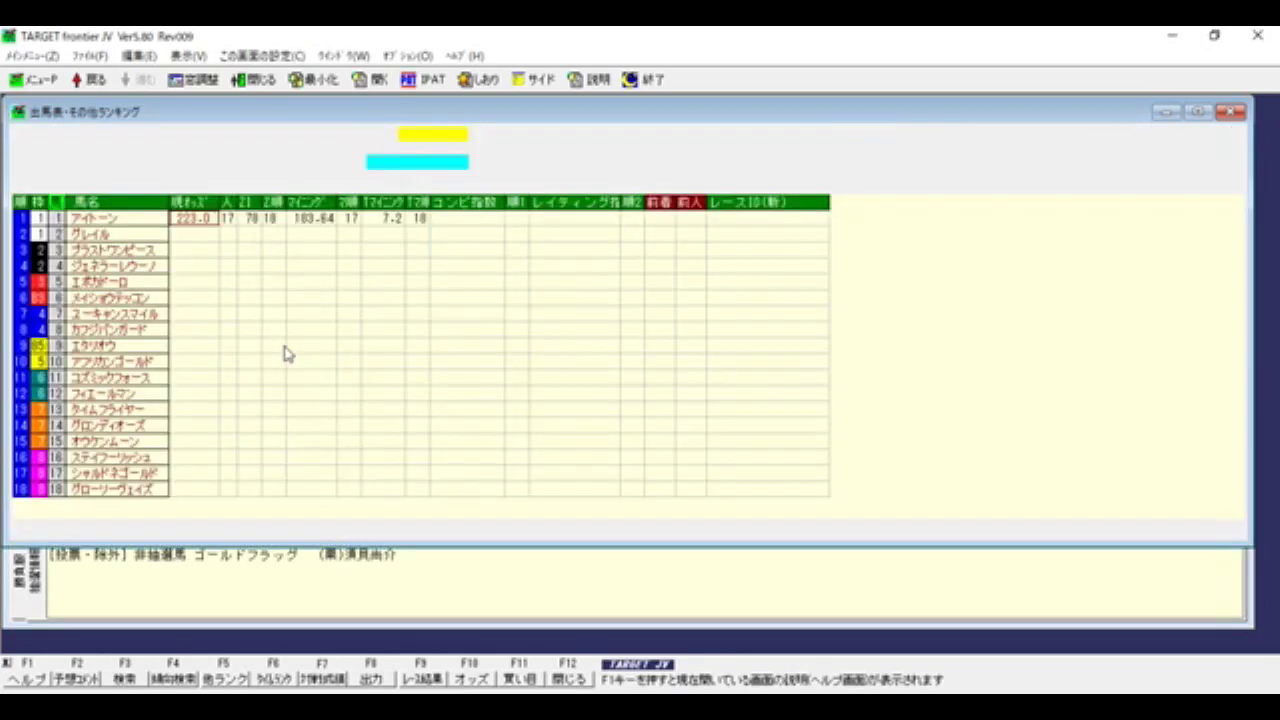
key(ctrl+a)
right_click(352, 311)
click(470, 390)
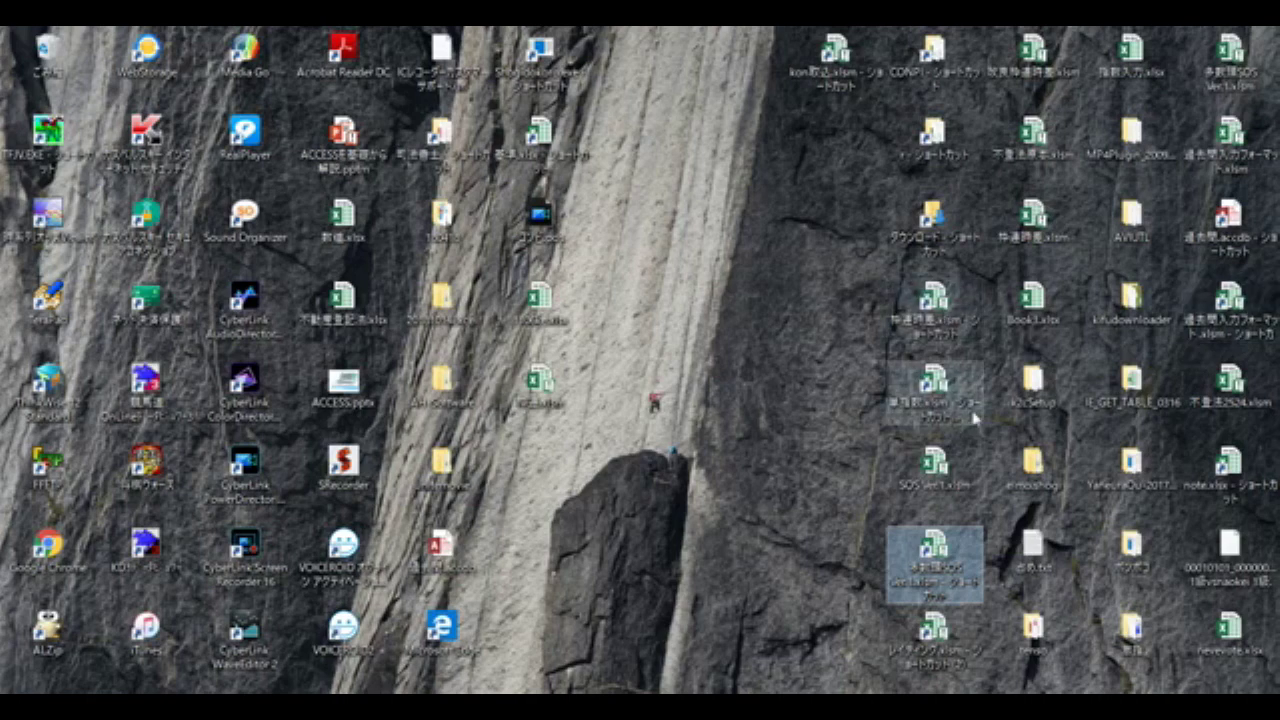
- Open the 単指数.xlsm workbook and paste the copied ranking into its target sheet at cell A1
click(938, 418)
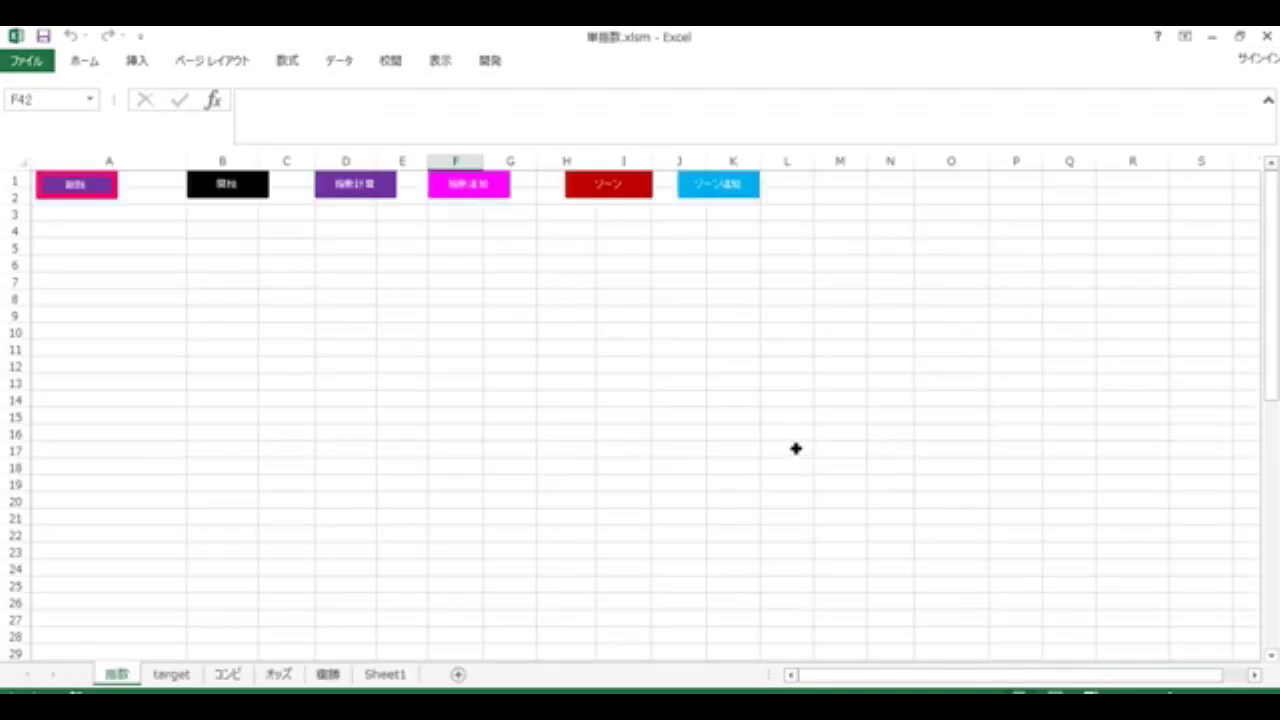
click(190, 679)
click(56, 184)
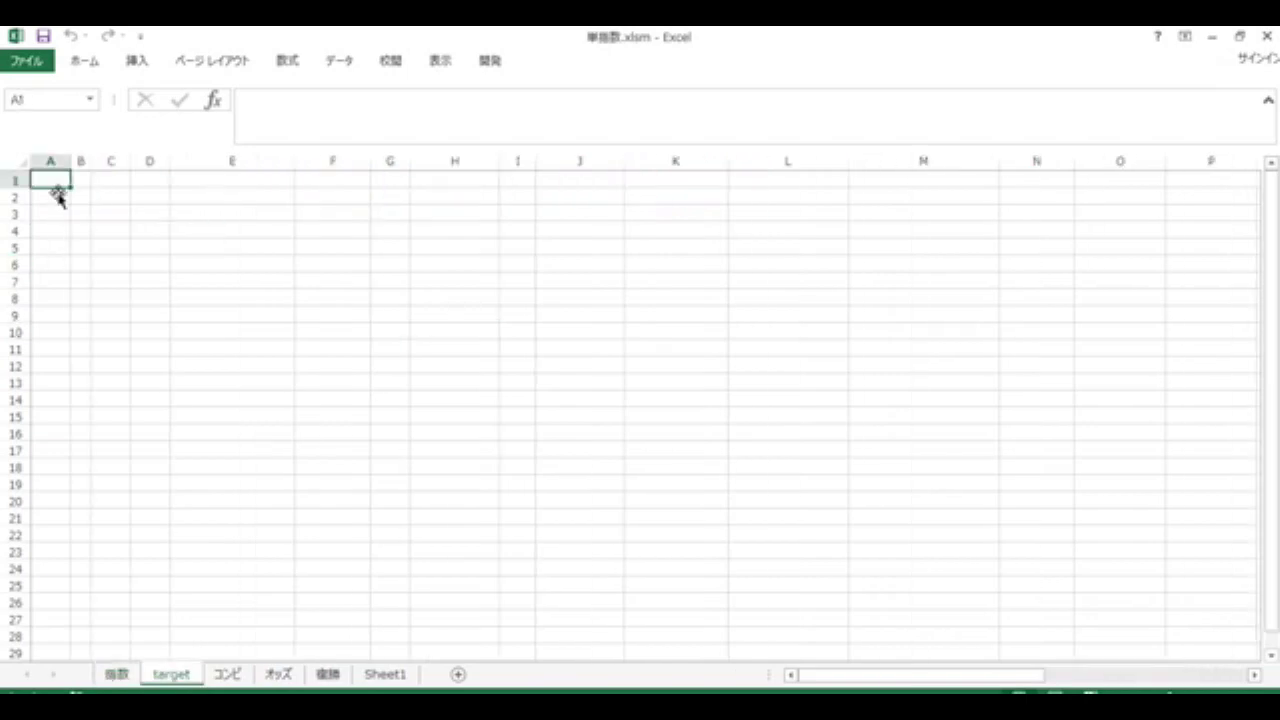
key(ctrl+v)
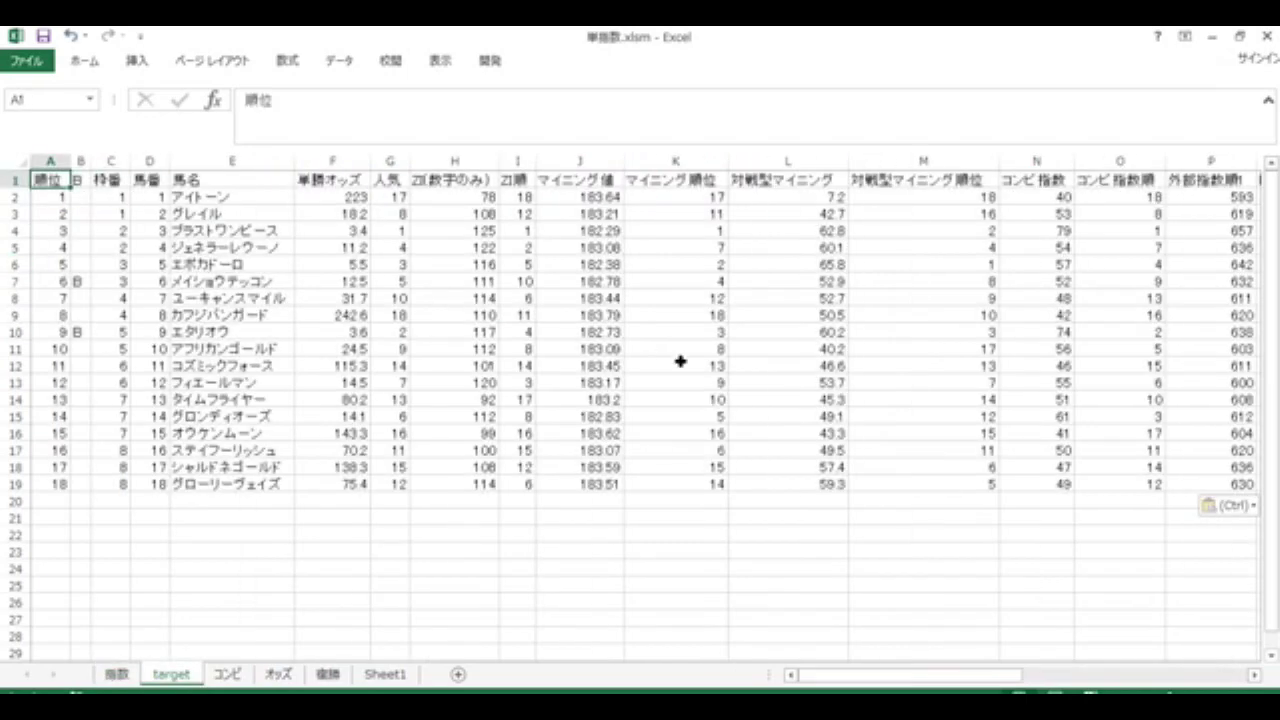
- Switch to 時系列オッズViewer 2, display the 単勝 time-series odds table for 京都11R and copy it to the clipboard
key(alt+Tab)
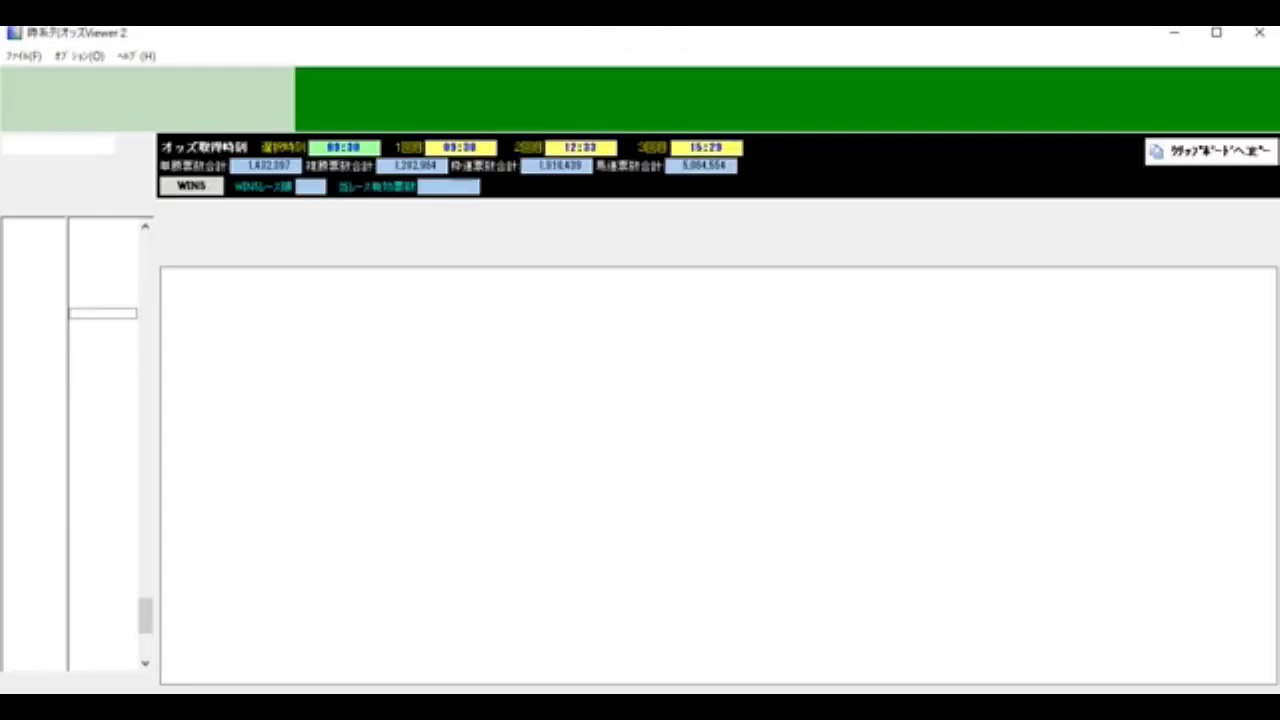
click(645, 208)
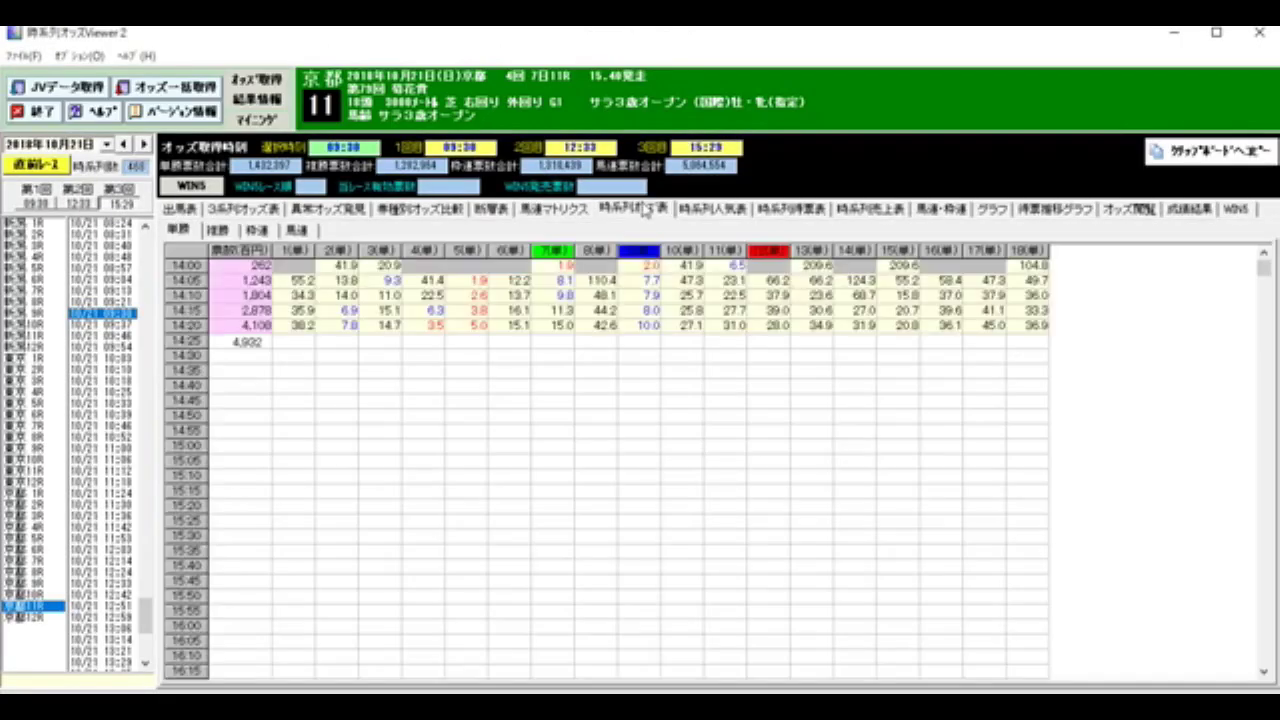
click(1236, 150)
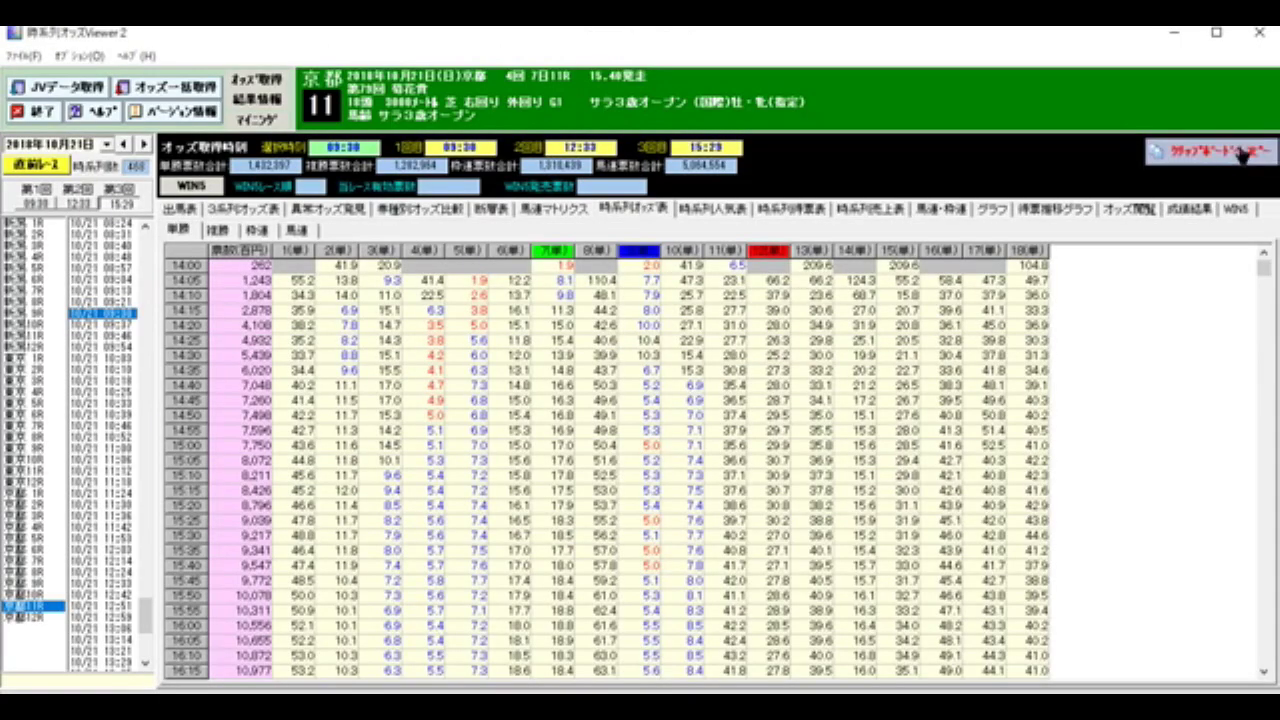
- Return to 単指数.xlsm and paste the 単勝 odds over the whole オッズ sheet, accepting the size difference
key(alt+Tab)
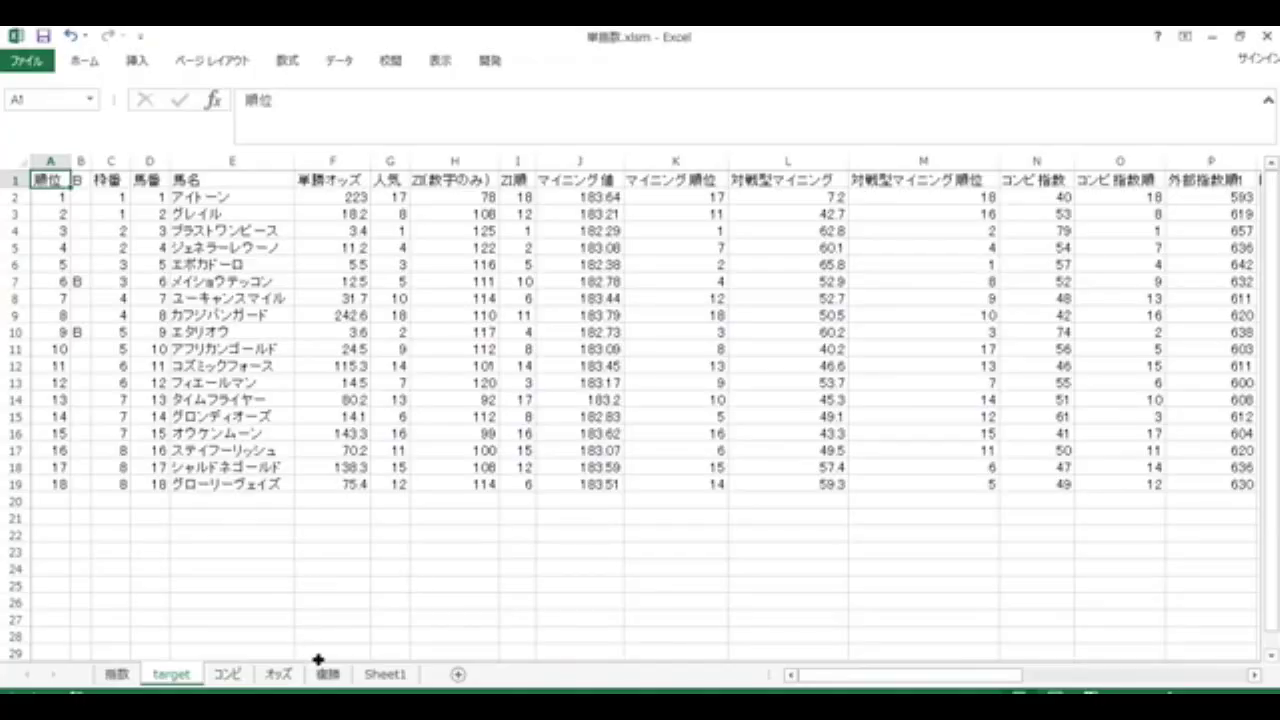
click(280, 675)
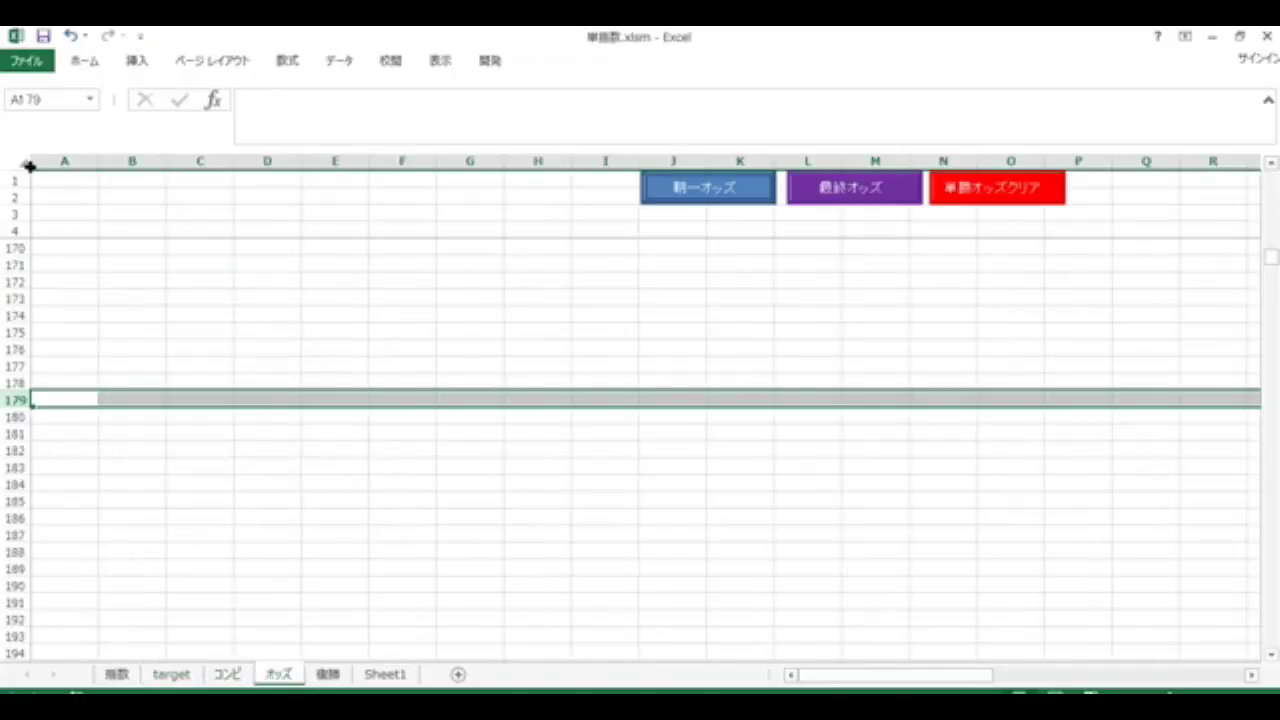
click(28, 164)
key(ctrl+v)
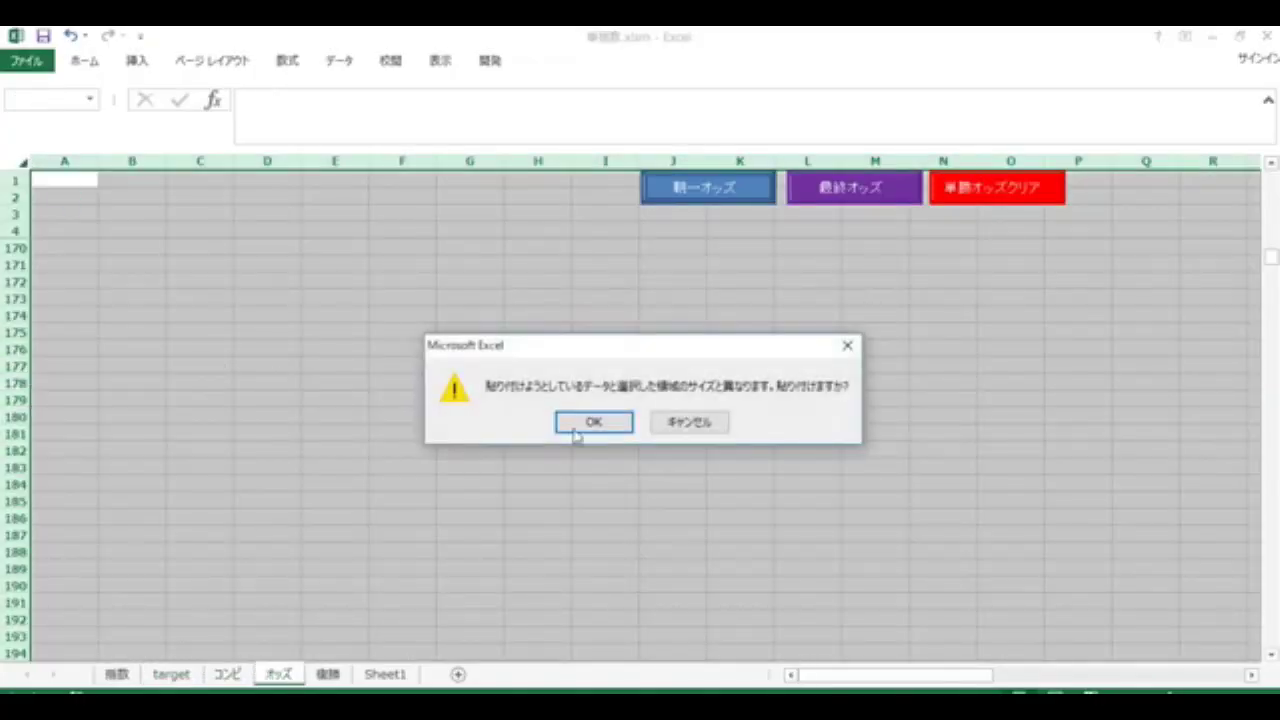
click(592, 424)
- Switch to 時系列オッズViewer 2, display the 複勝 time-series odds and copy them to the clipboard
key(alt+Tab)
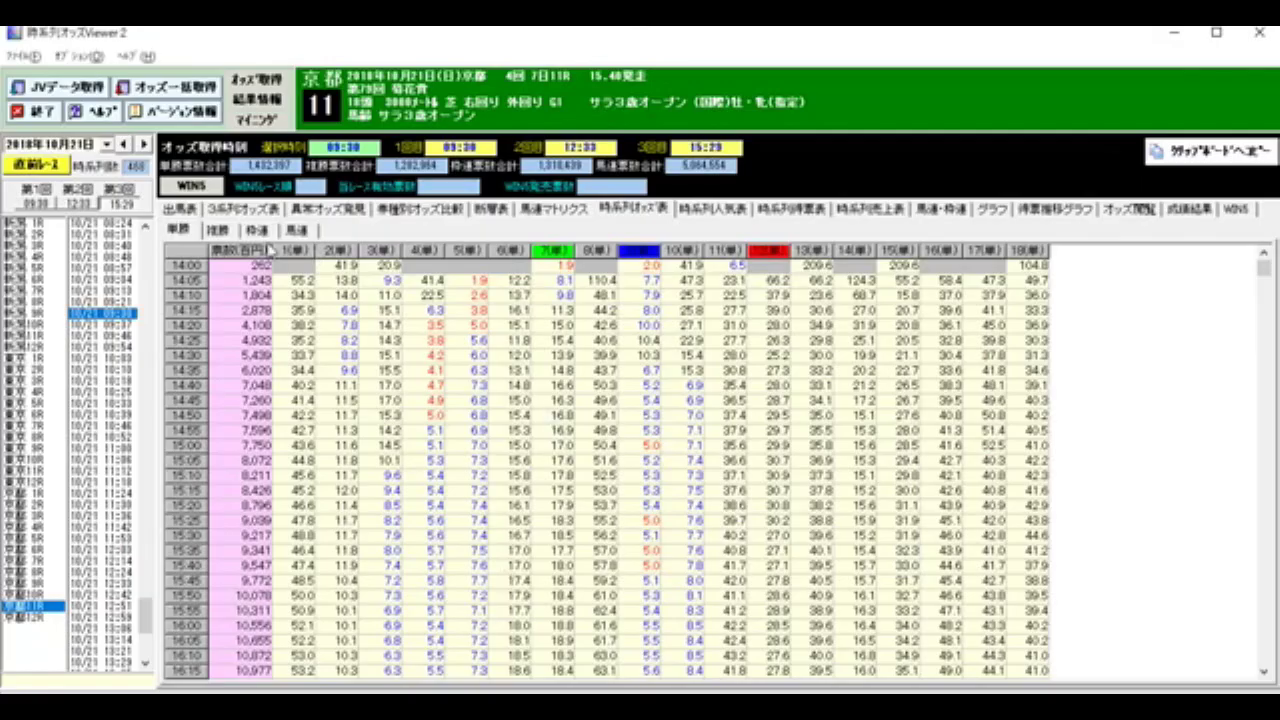
click(215, 229)
click(1210, 151)
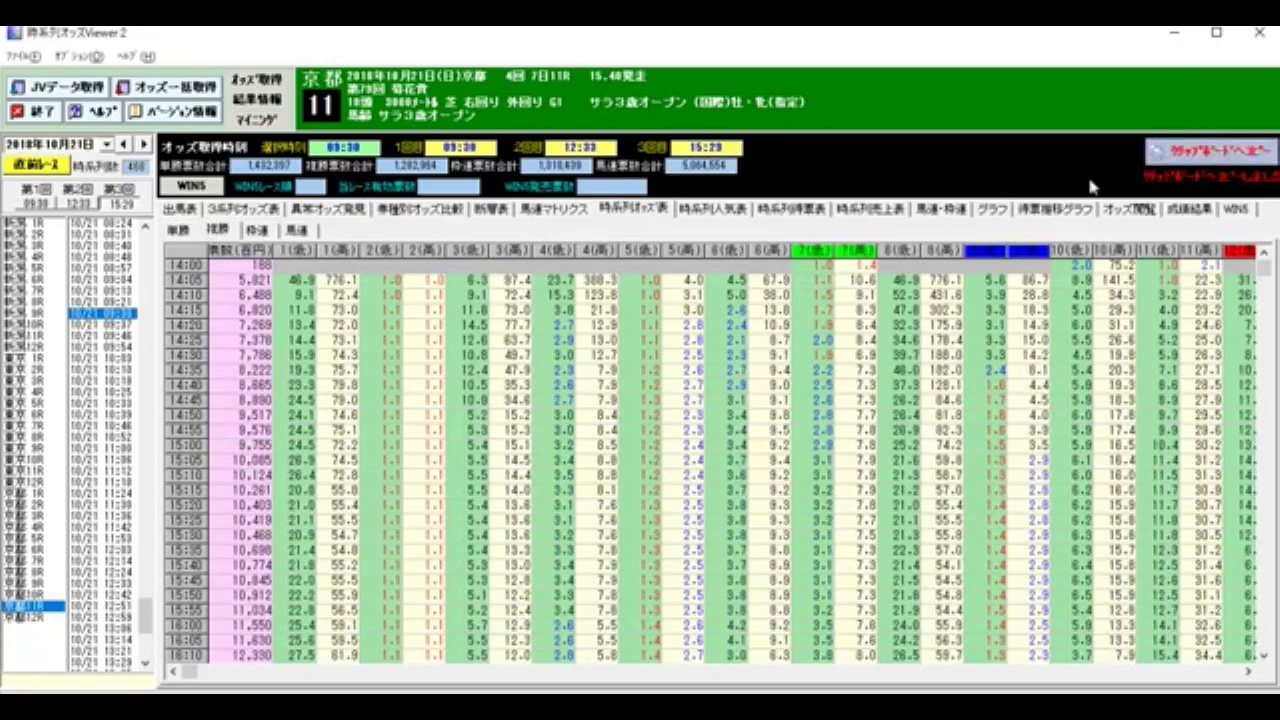
- Return to 単指数.xlsm and paste the 複勝 odds over the whole 複勝 sheet, accepting the size difference
key(alt+Tab)
click(327, 674)
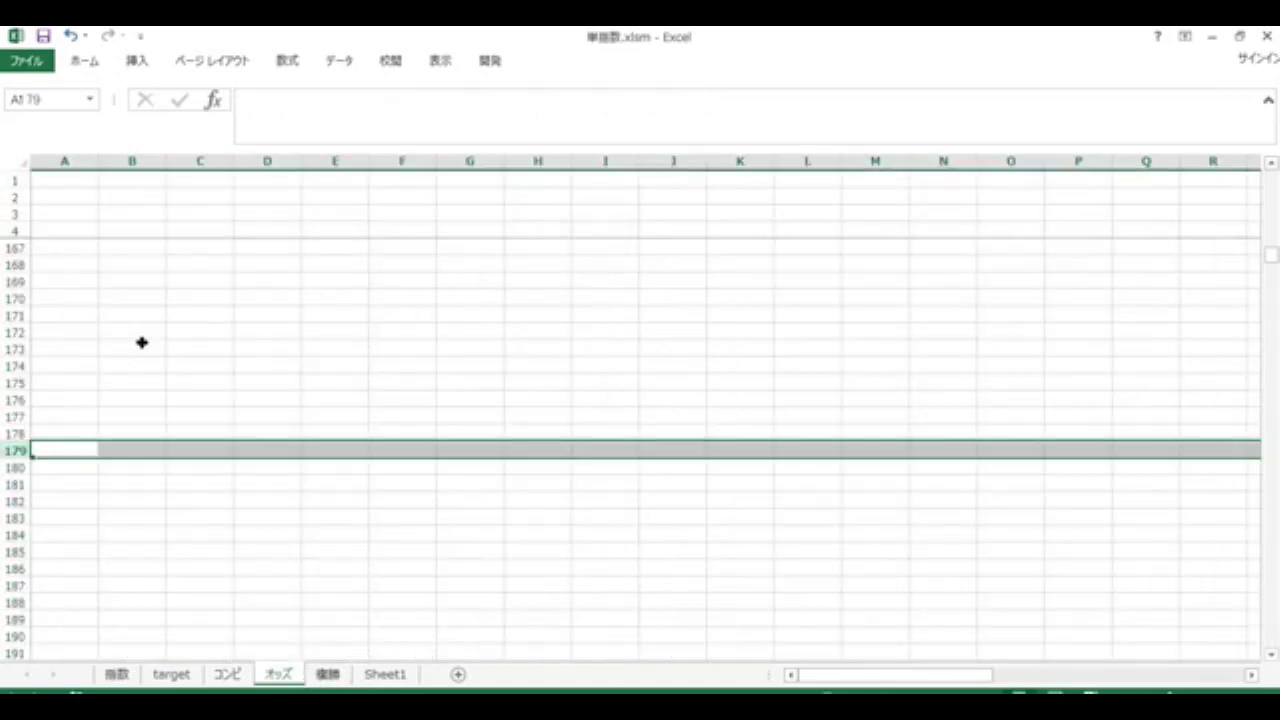
click(21, 164)
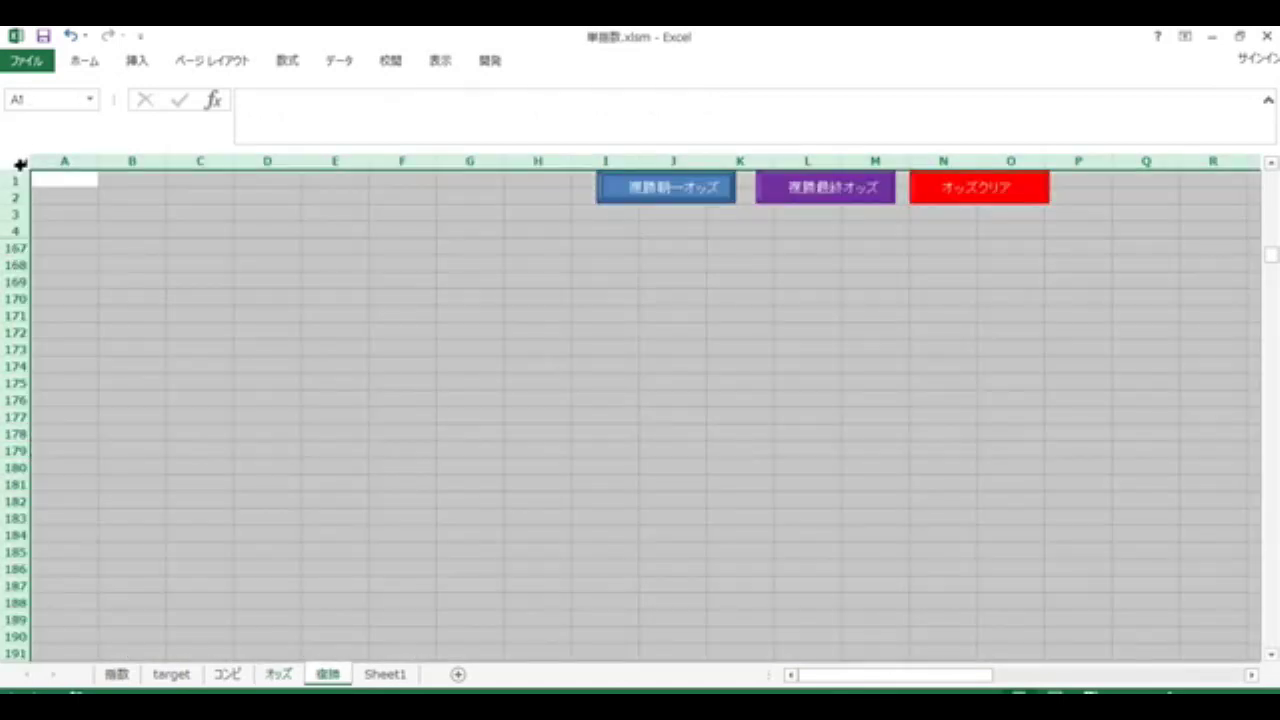
key(ctrl+v)
click(590, 421)
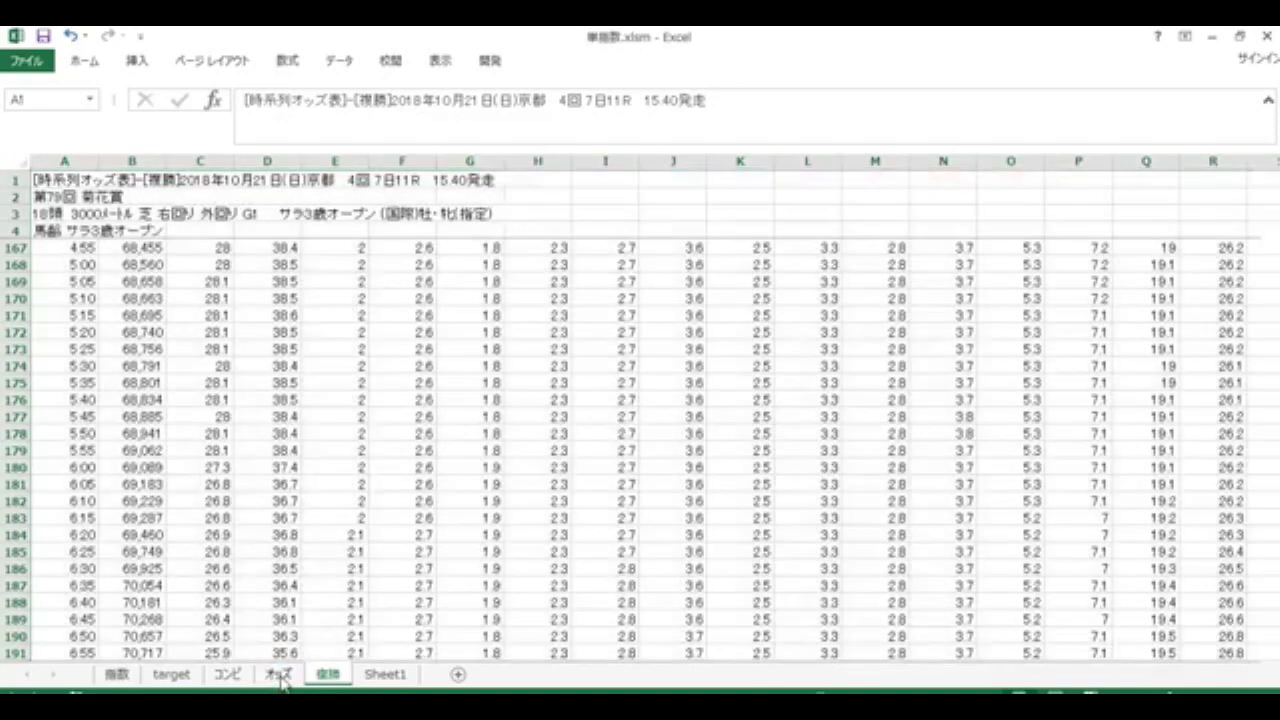
- Select the 15:10 row (467) in the オッズ sheet and run the 最終オッズ macro on it
click(278, 674)
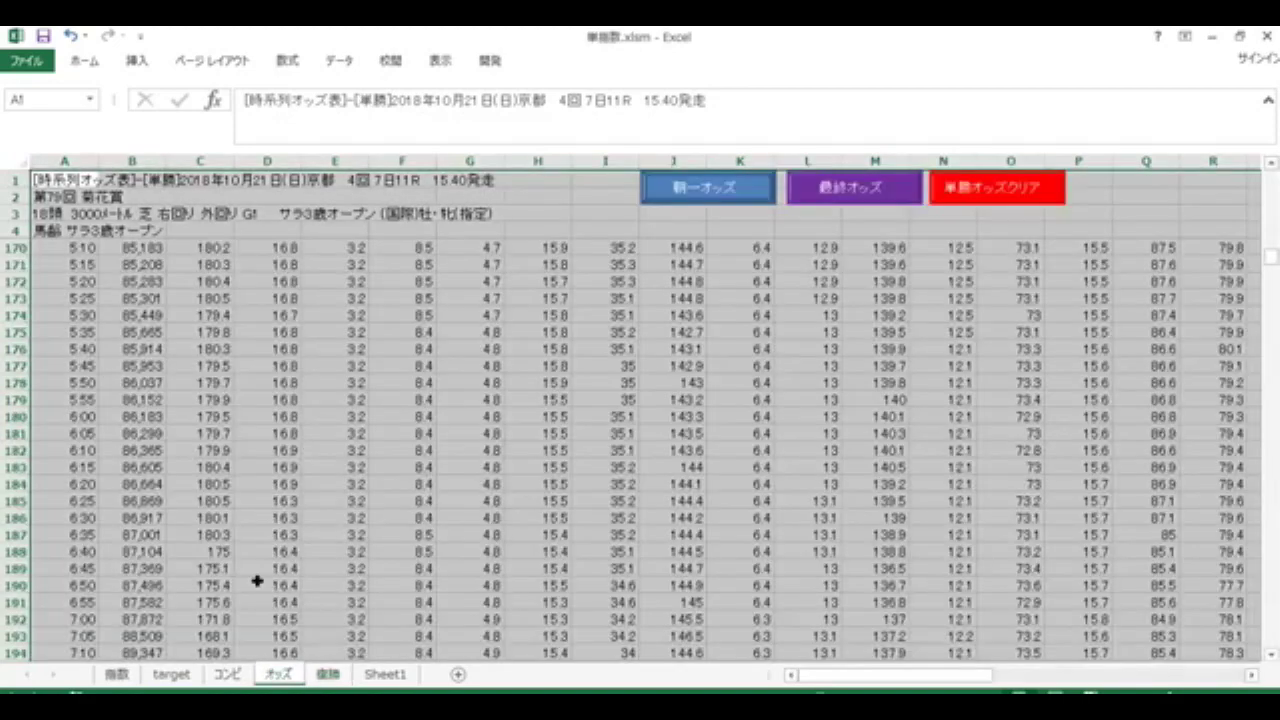
click(233, 540)
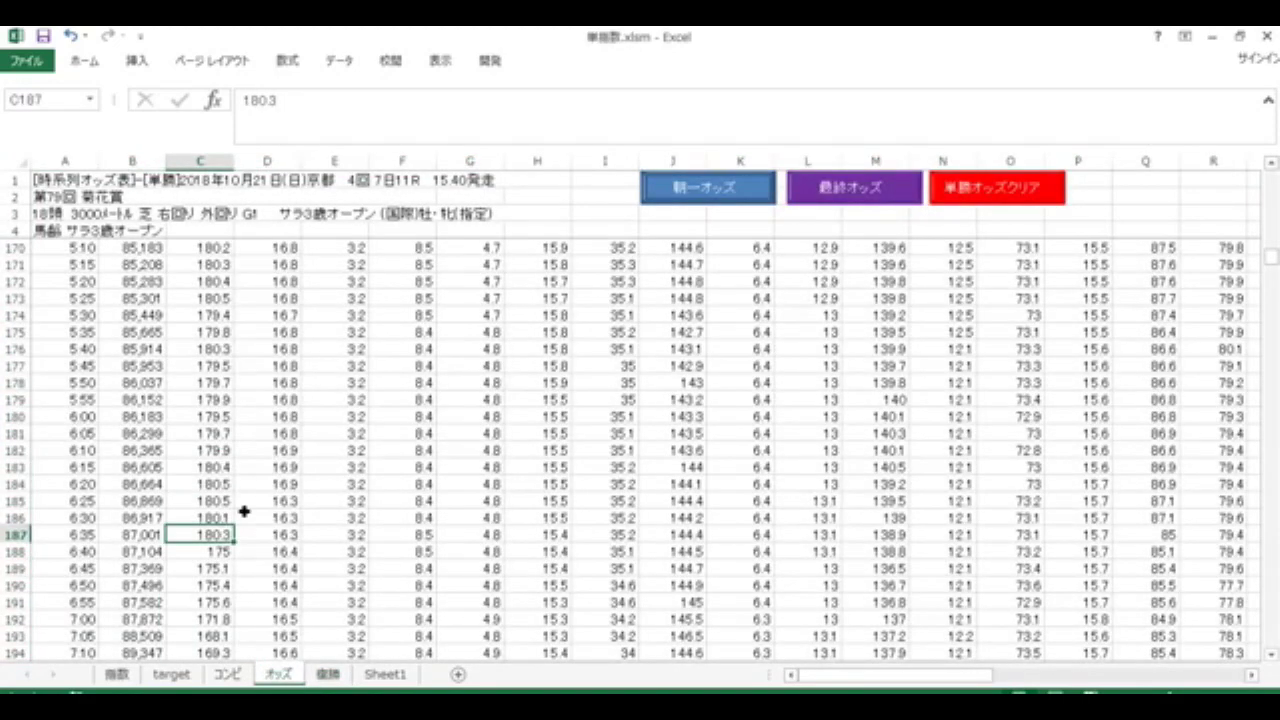
key(ctrl+shift+Down)
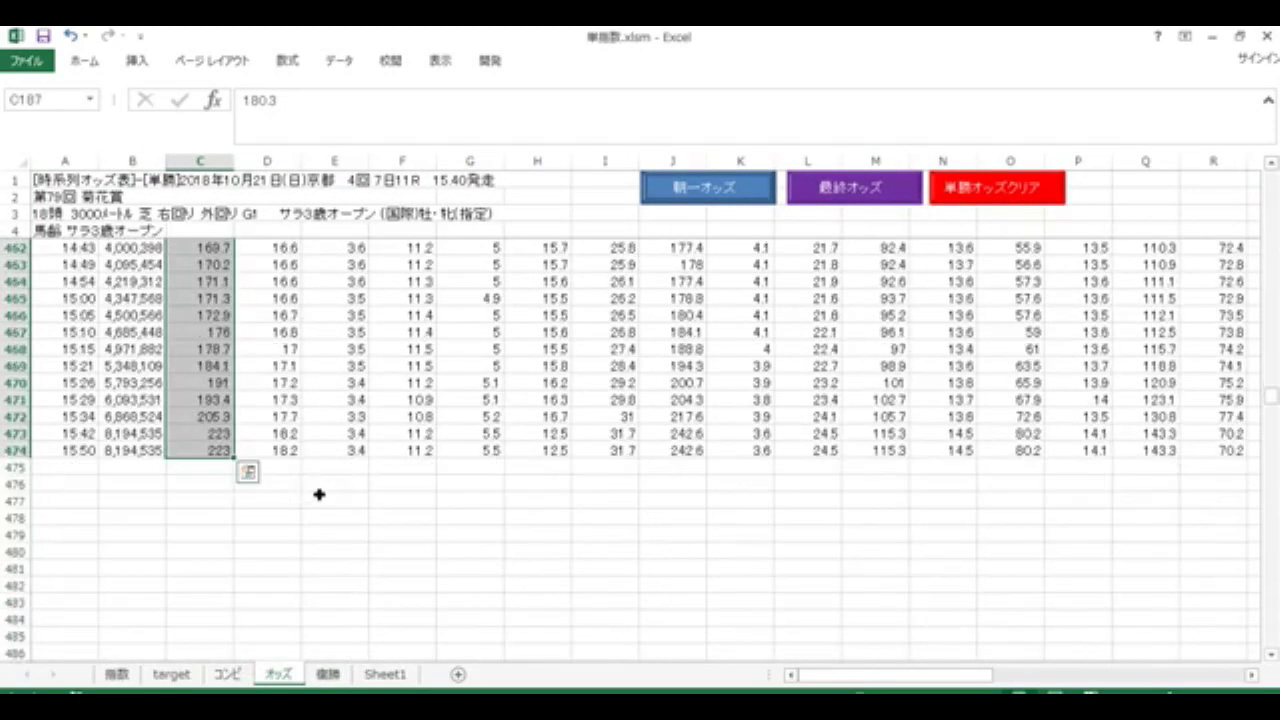
scroll(318, 494, up, 3)
scroll(317, 495, down, 1)
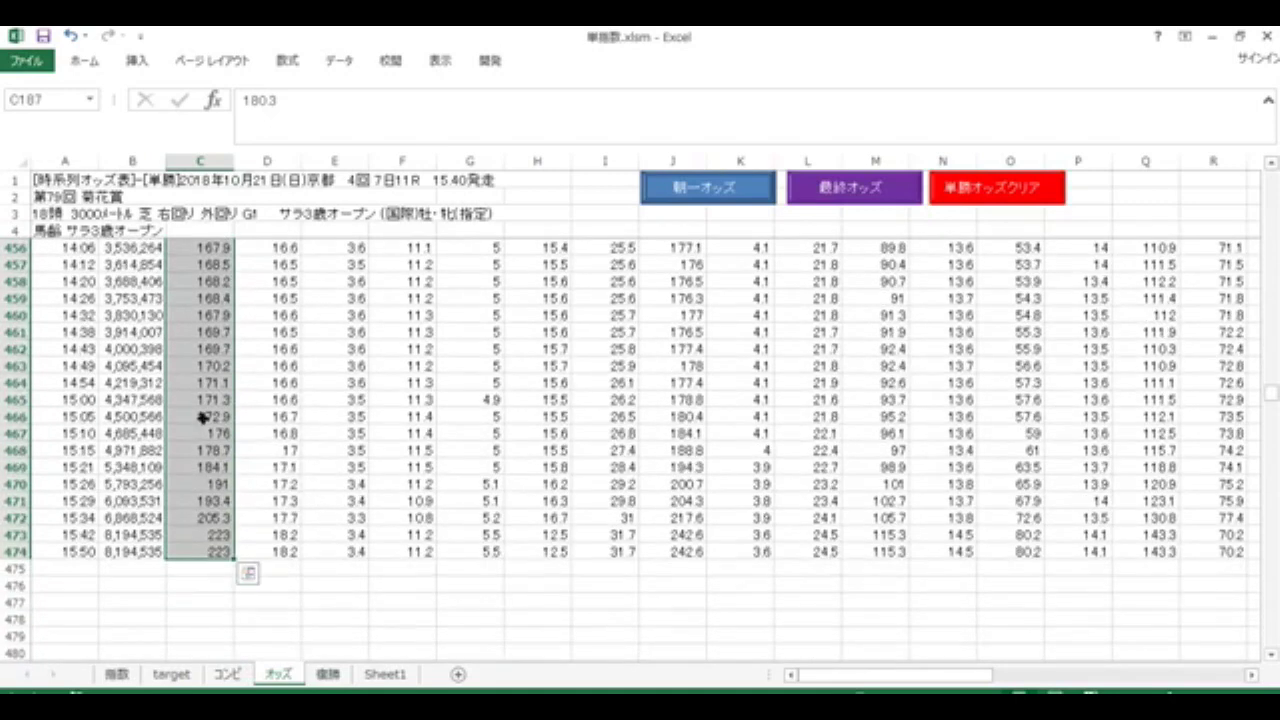
click(16, 433)
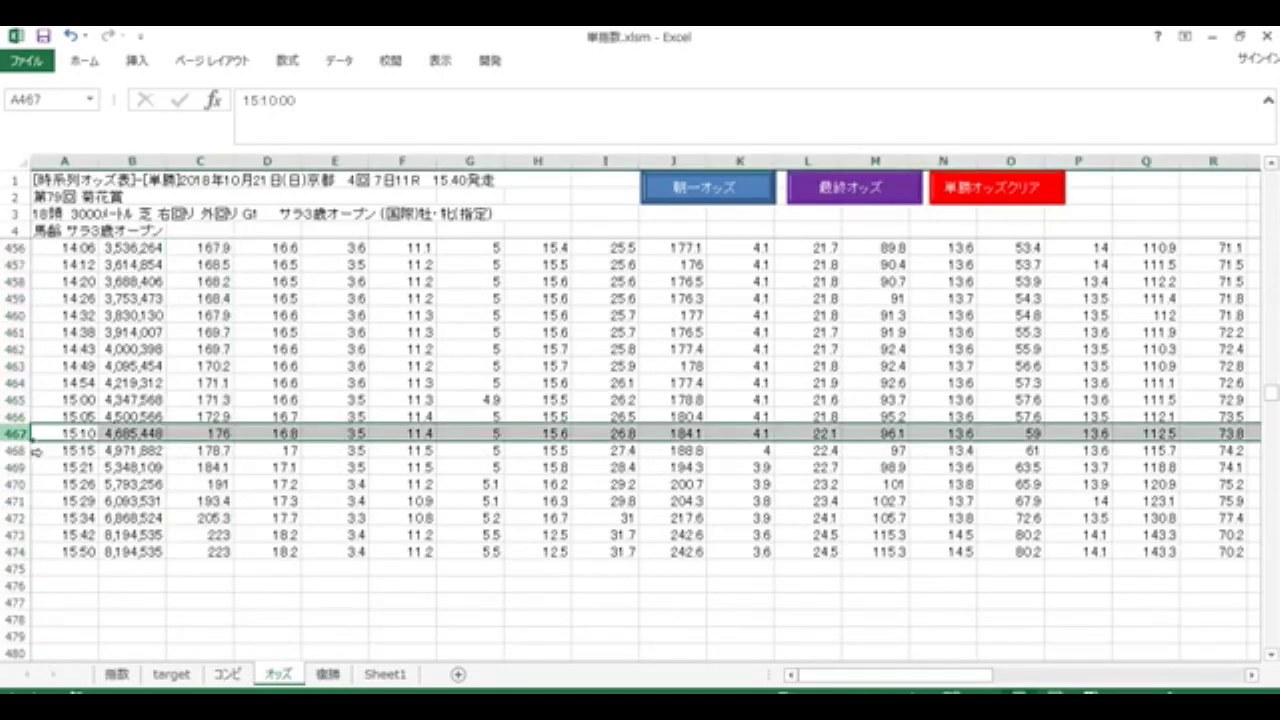
click(862, 203)
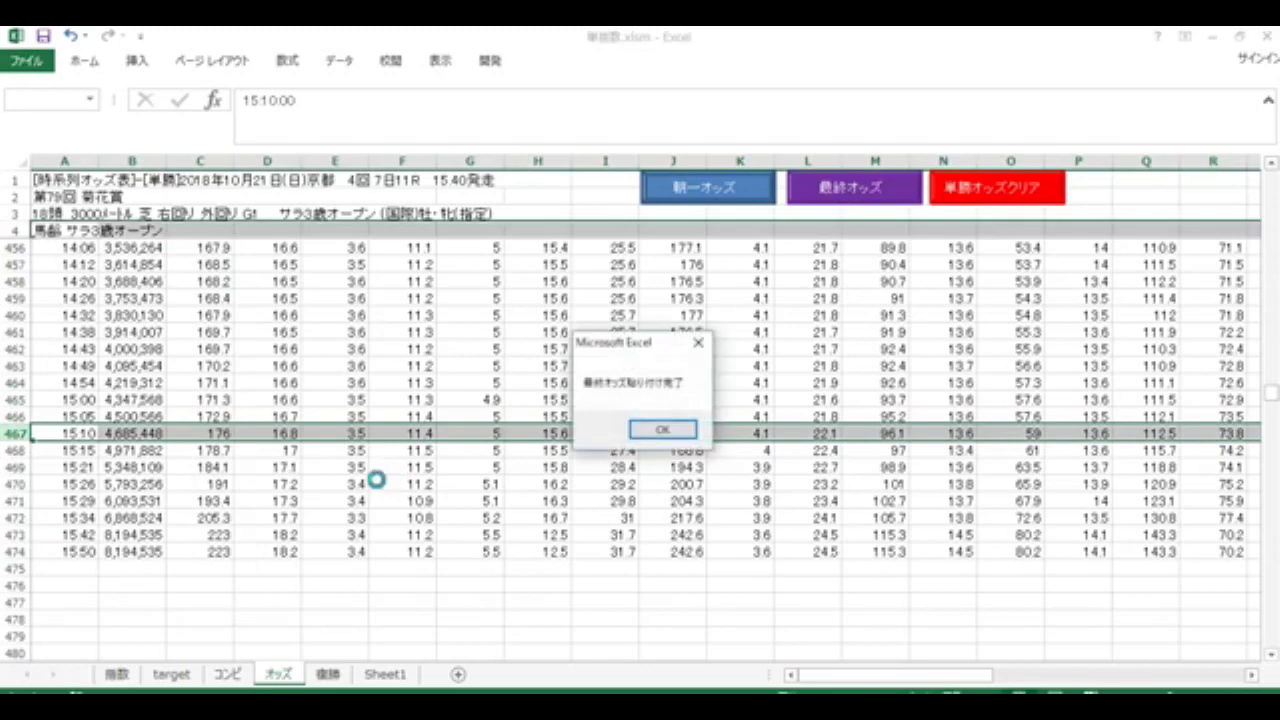
click(666, 430)
- Select the 9:30 row (419) in the オッズ sheet and run the 朝一オッズ macro on it
scroll(272, 458, up, 14)
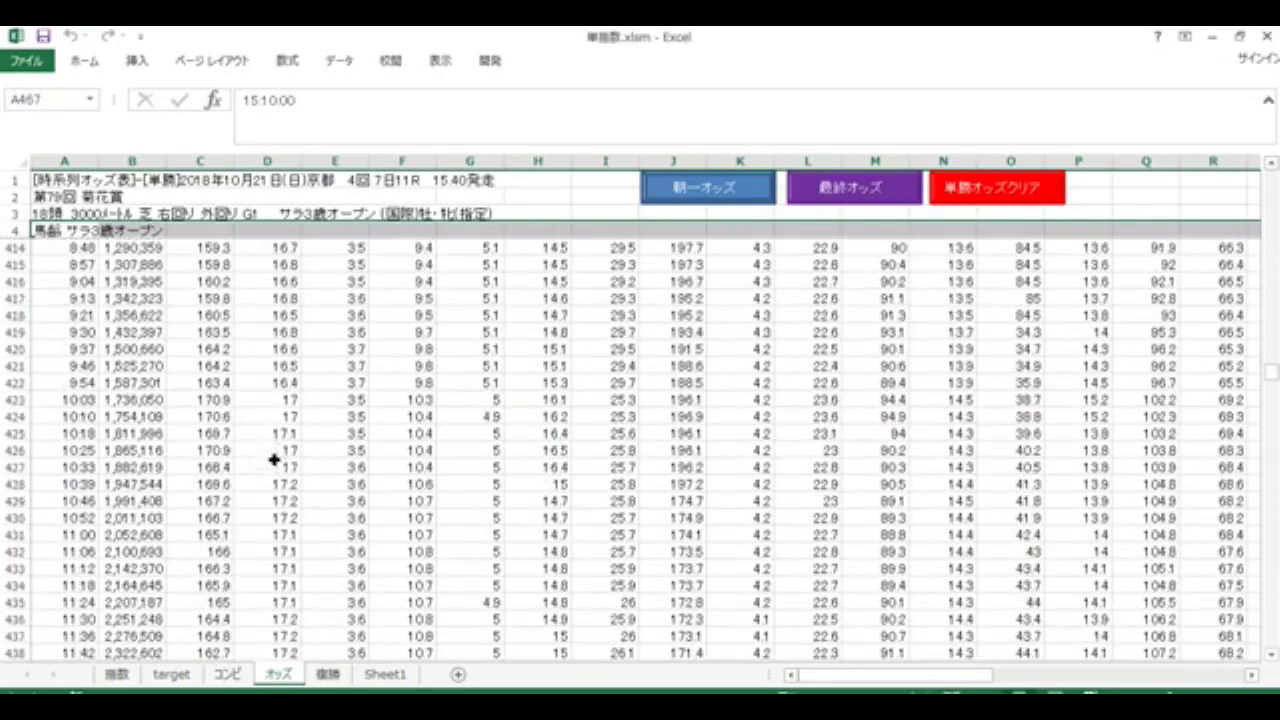
click(24, 333)
click(752, 214)
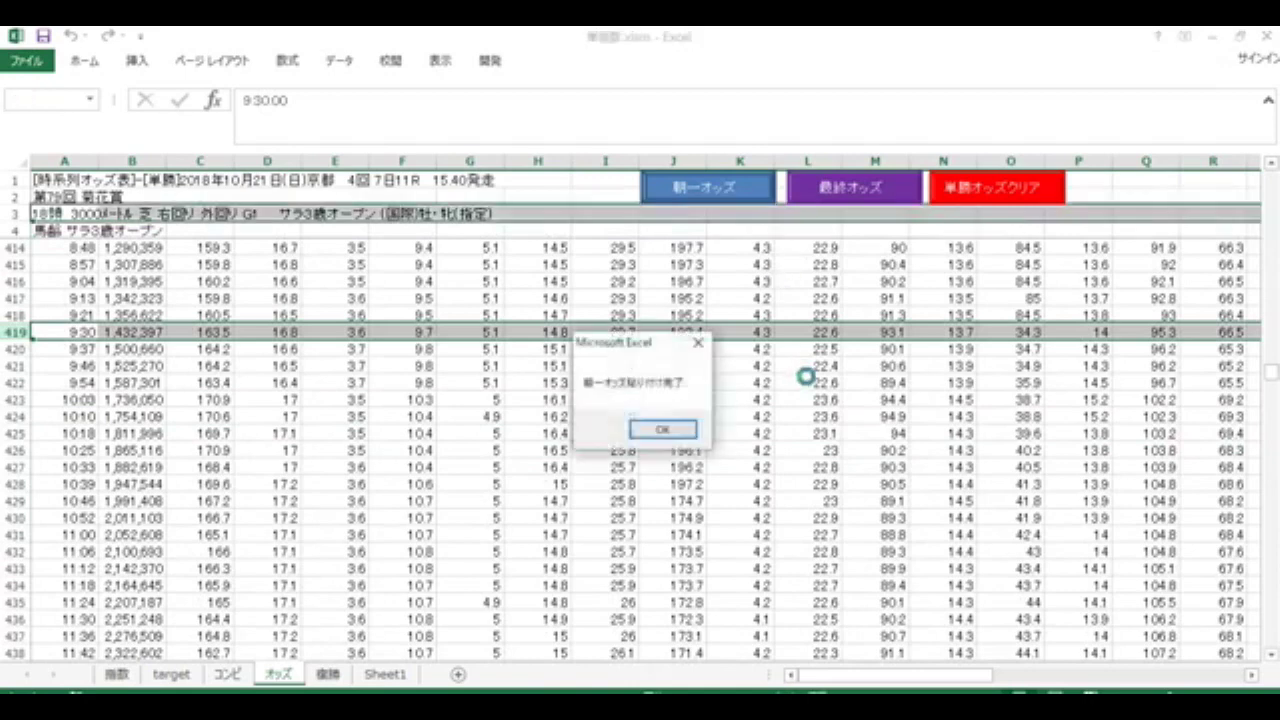
click(678, 427)
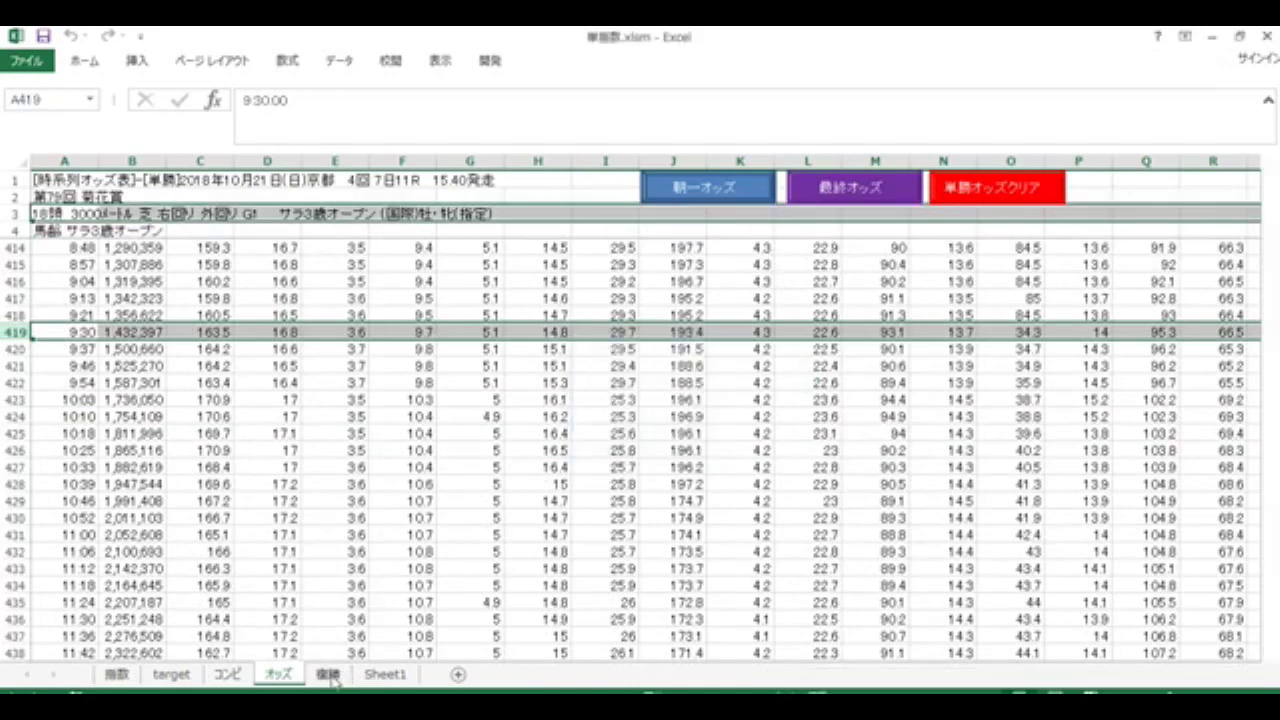
- Open the 複勝 sheet, select its 15:10 row (467) and run the 複勝最終オッズ macro on it
click(328, 674)
click(284, 553)
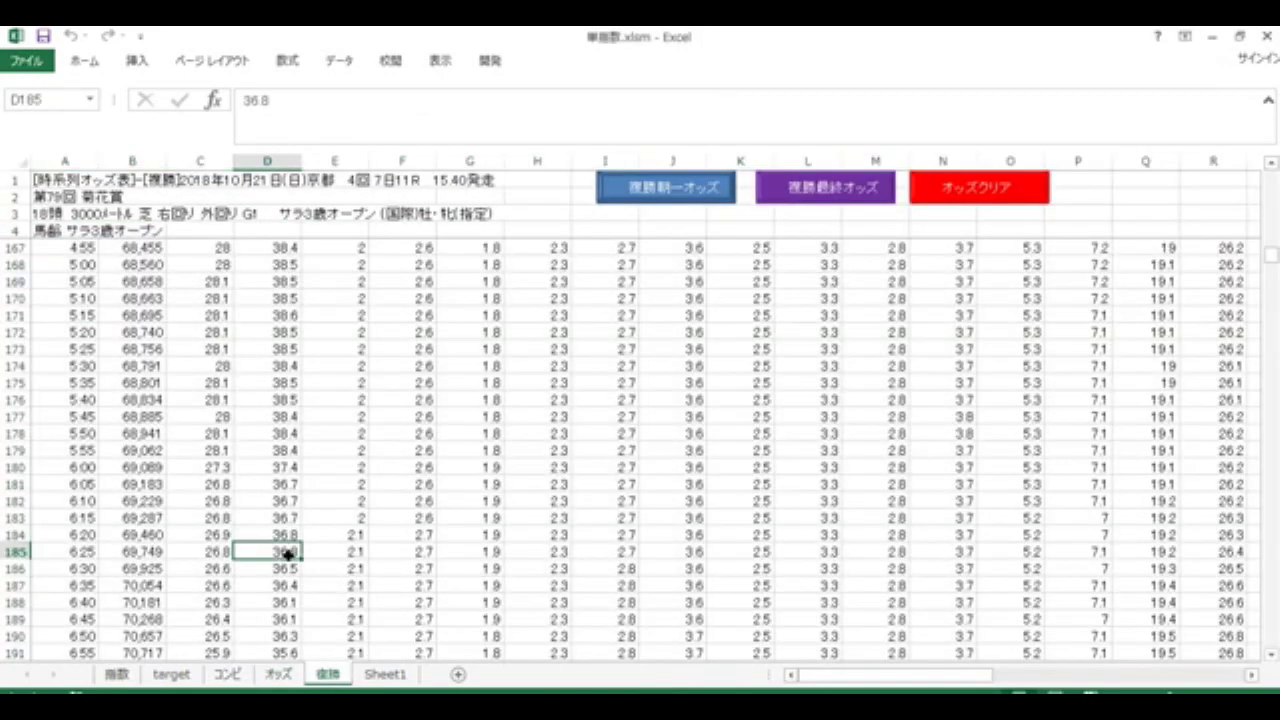
drag(287, 553, 287, 565)
key(shift+Down)
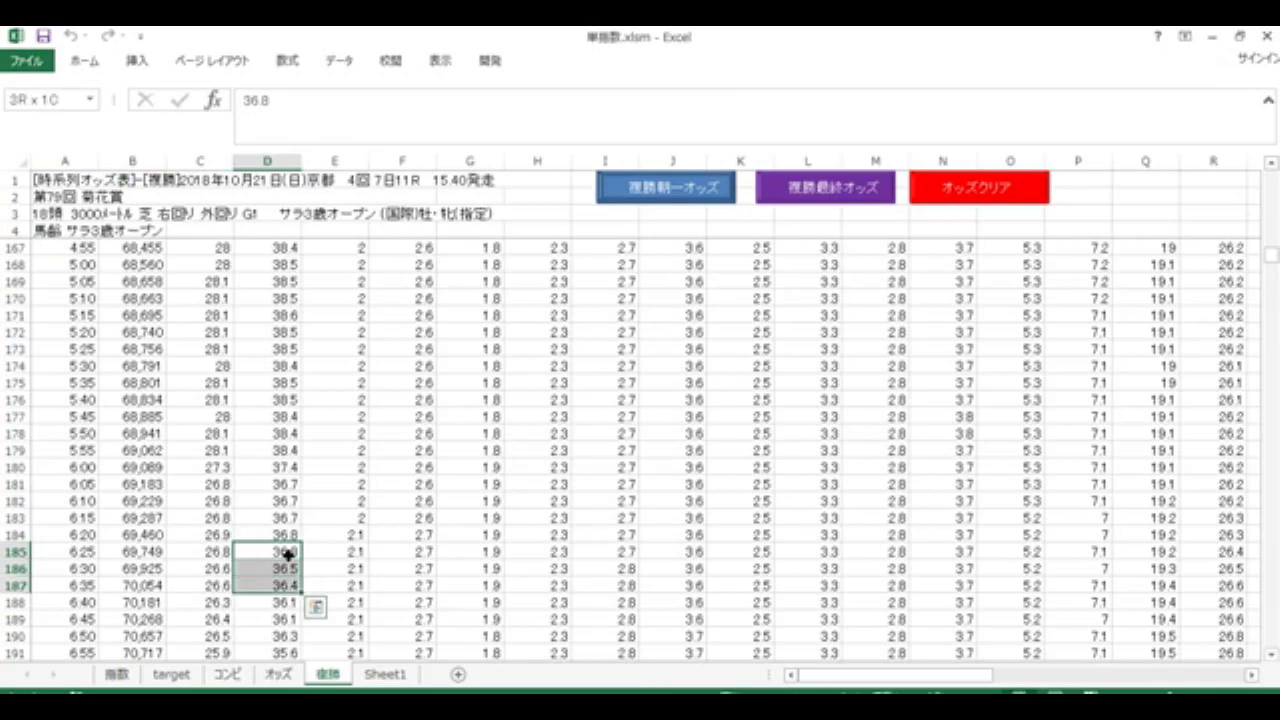
key(shift+Down)
key(Down)
key(shift+Down)
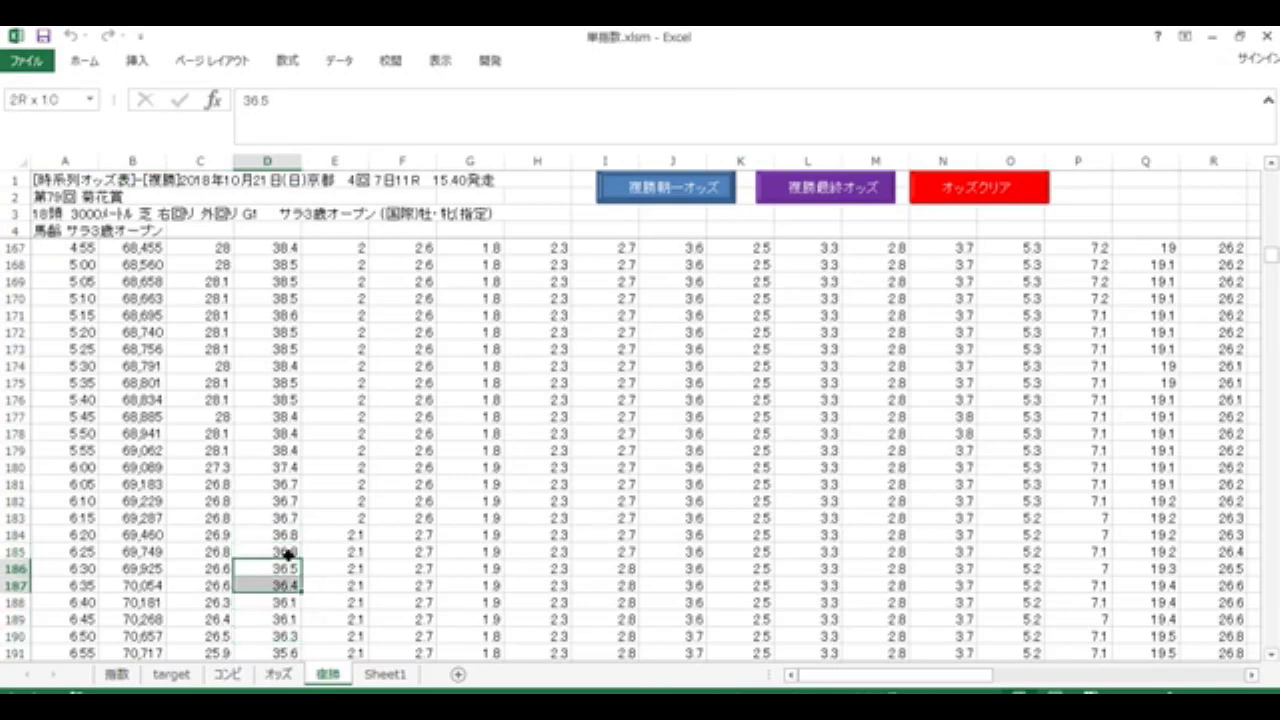
key(Down)
click(161, 537)
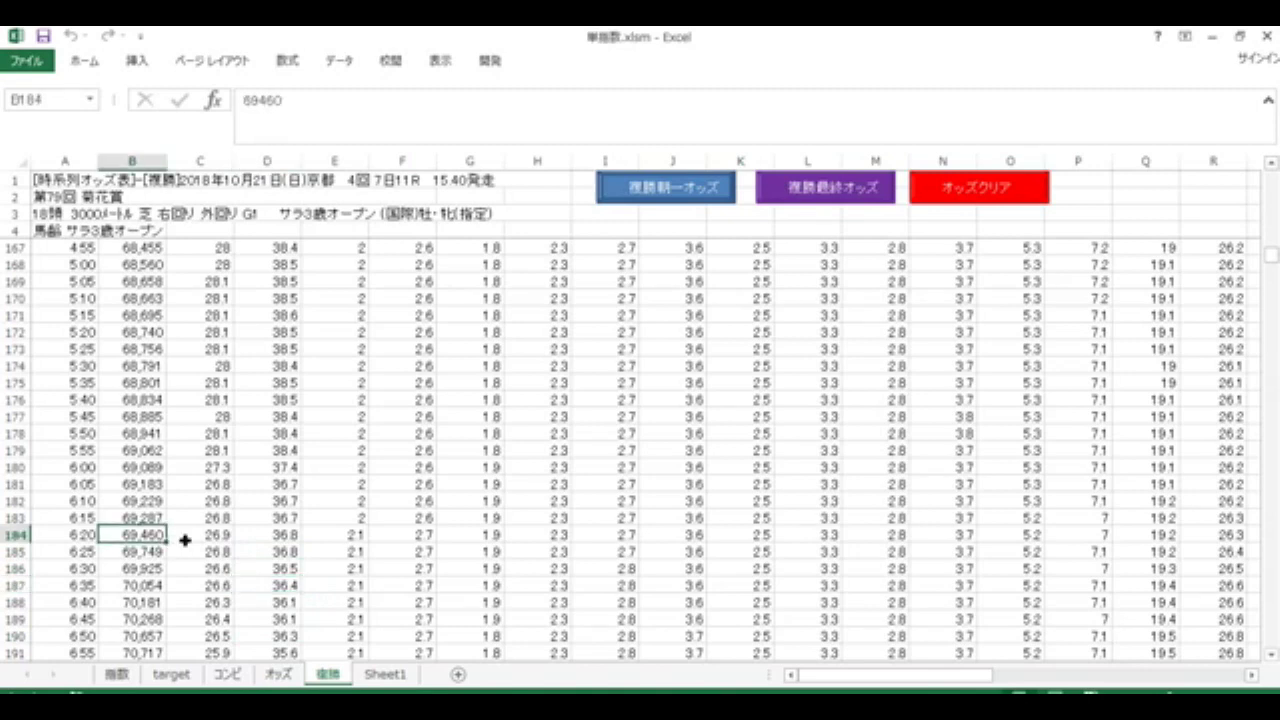
key(ctrl+shift+Down)
scroll(321, 542, up, 3)
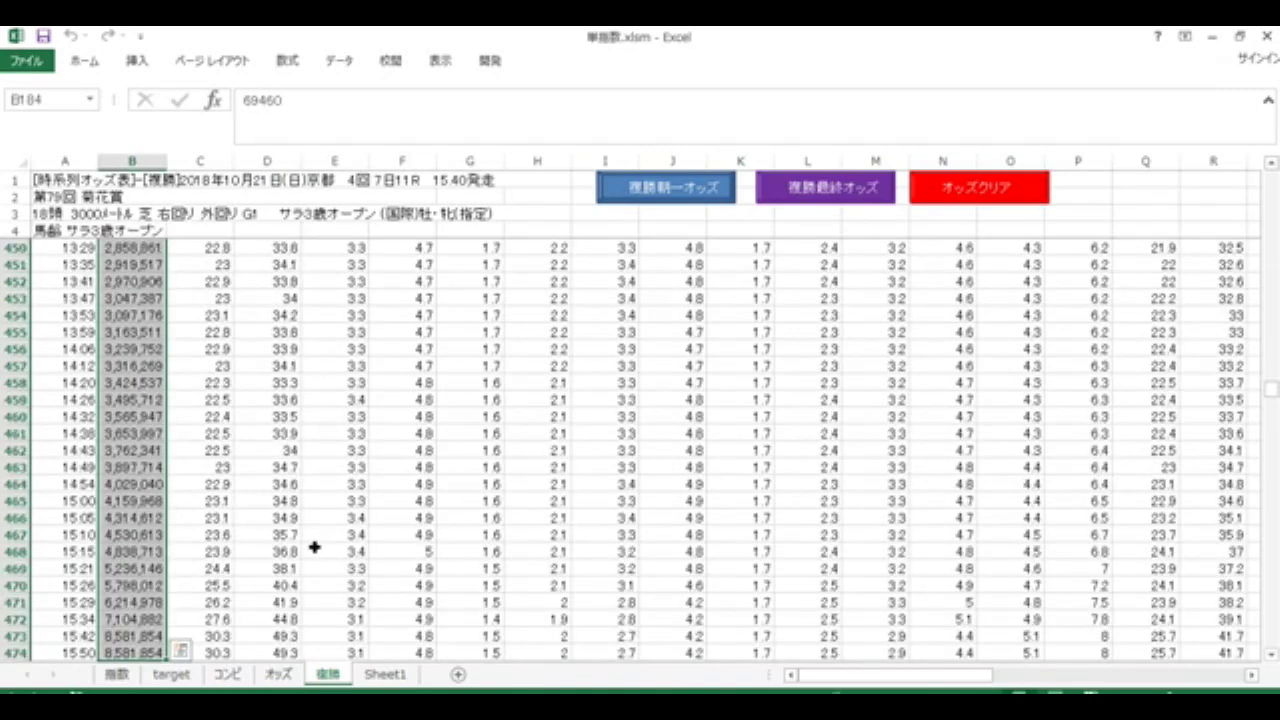
click(200, 535)
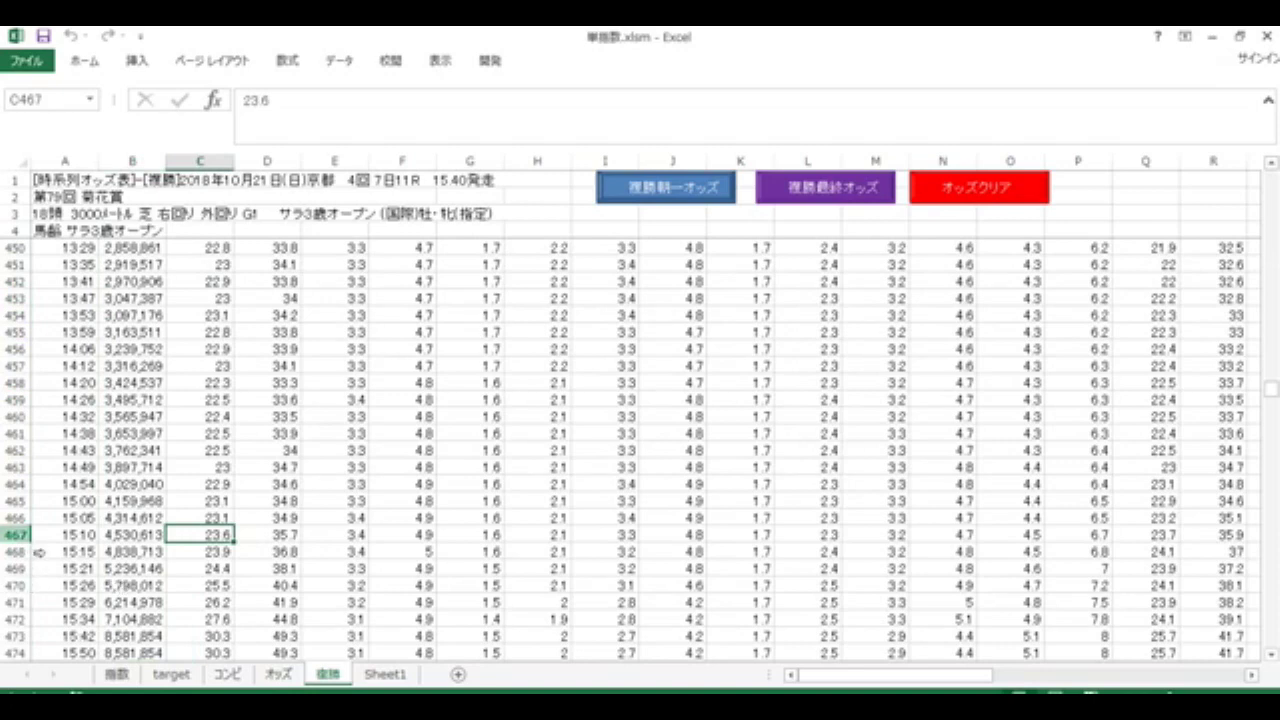
click(16, 535)
click(897, 192)
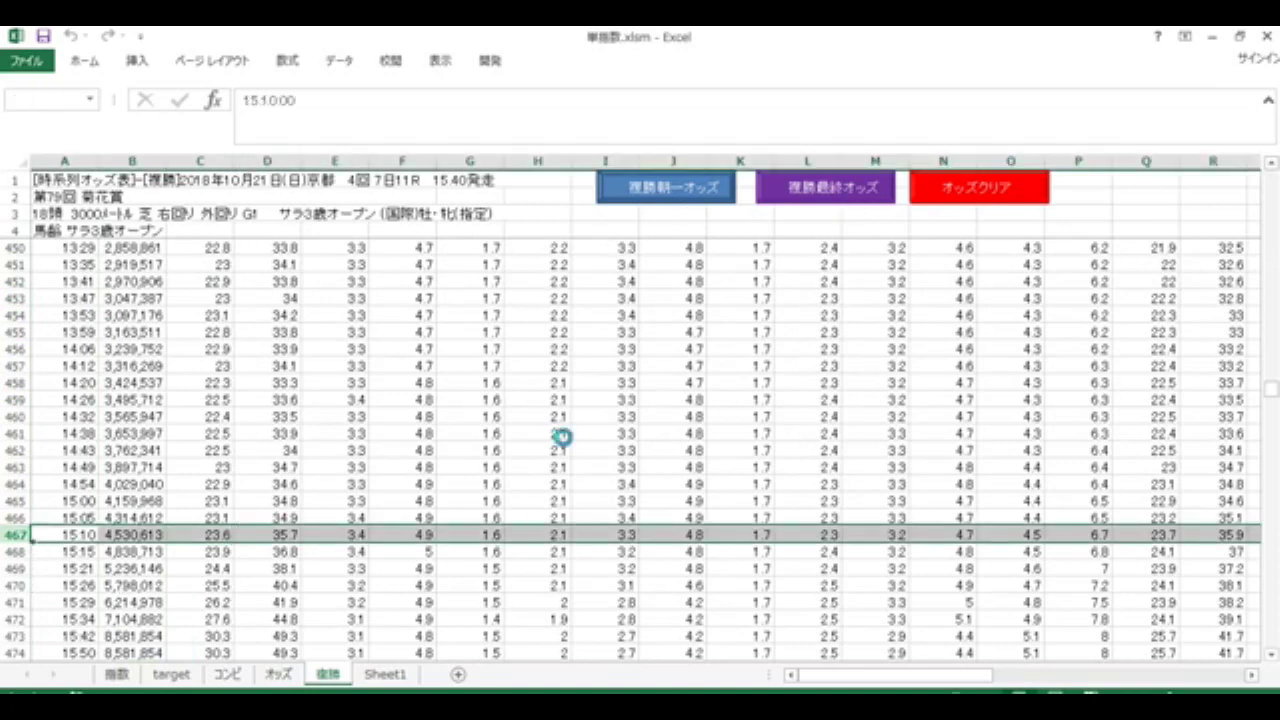
click(668, 430)
- Select the 9:30 row (419) in the 複勝 sheet and run the 複勝朝一オッズ macro on it
scroll(441, 474, up, 13)
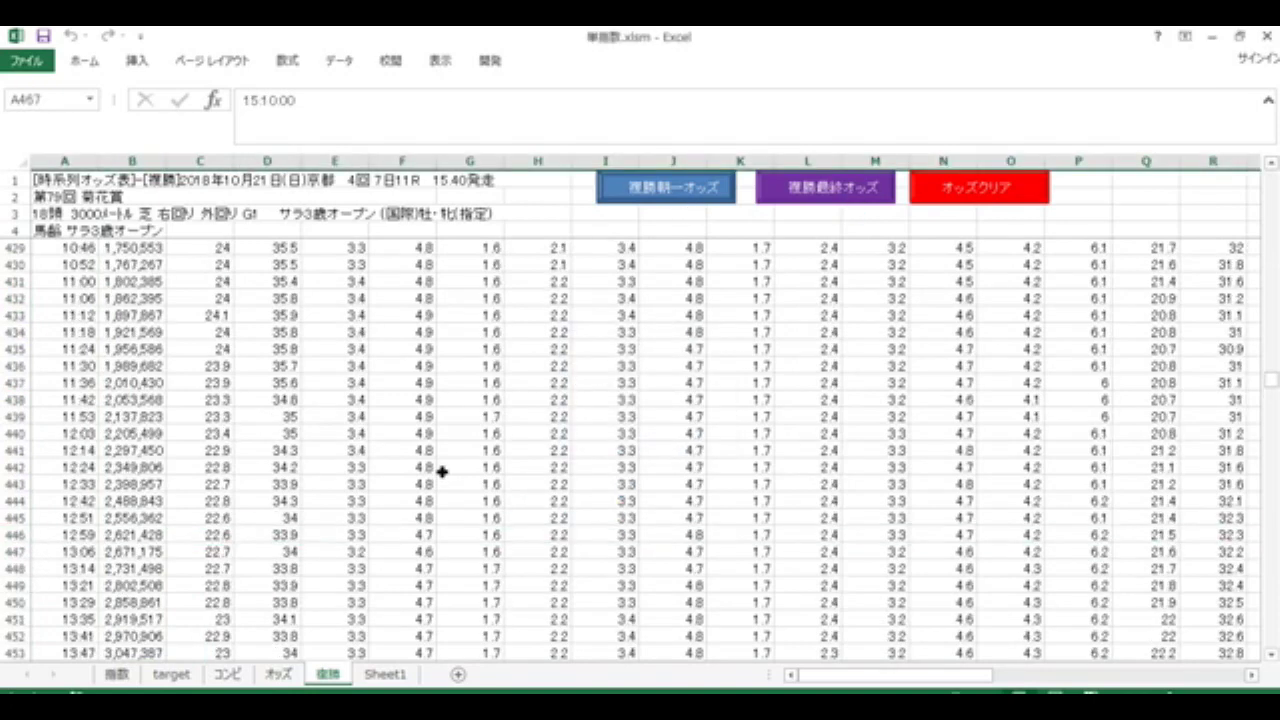
click(20, 385)
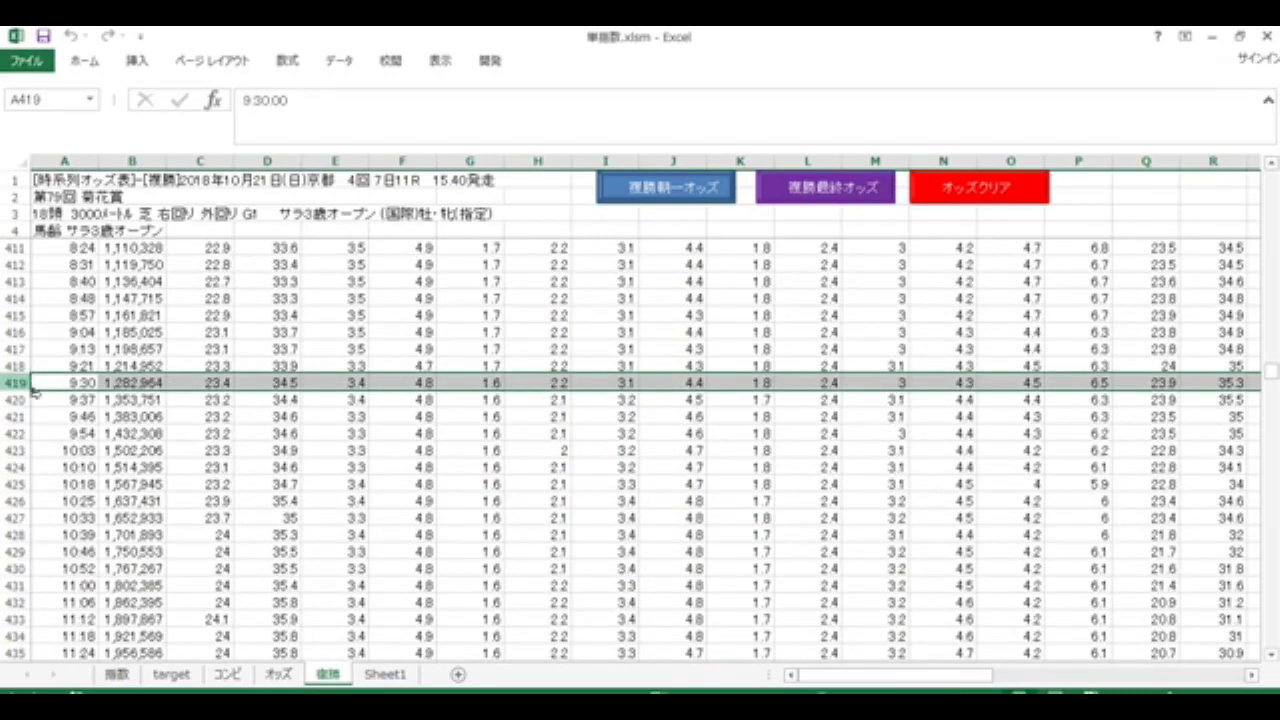
click(650, 192)
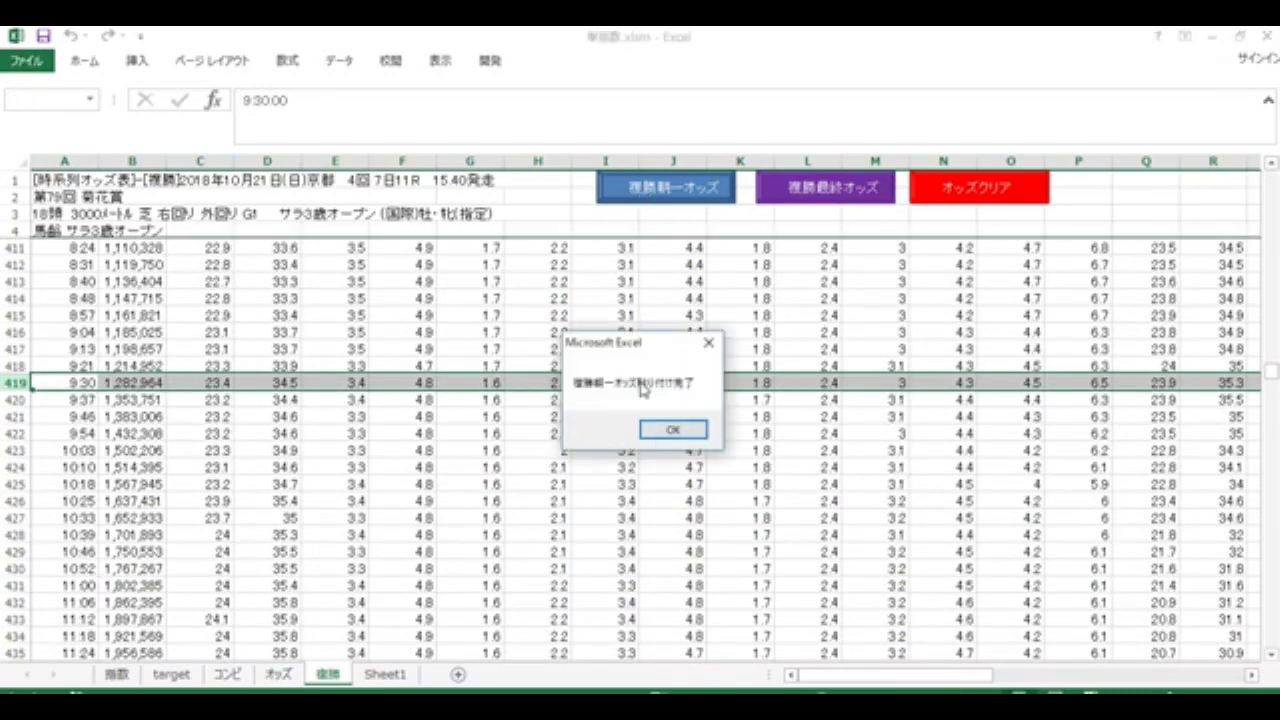
click(670, 429)
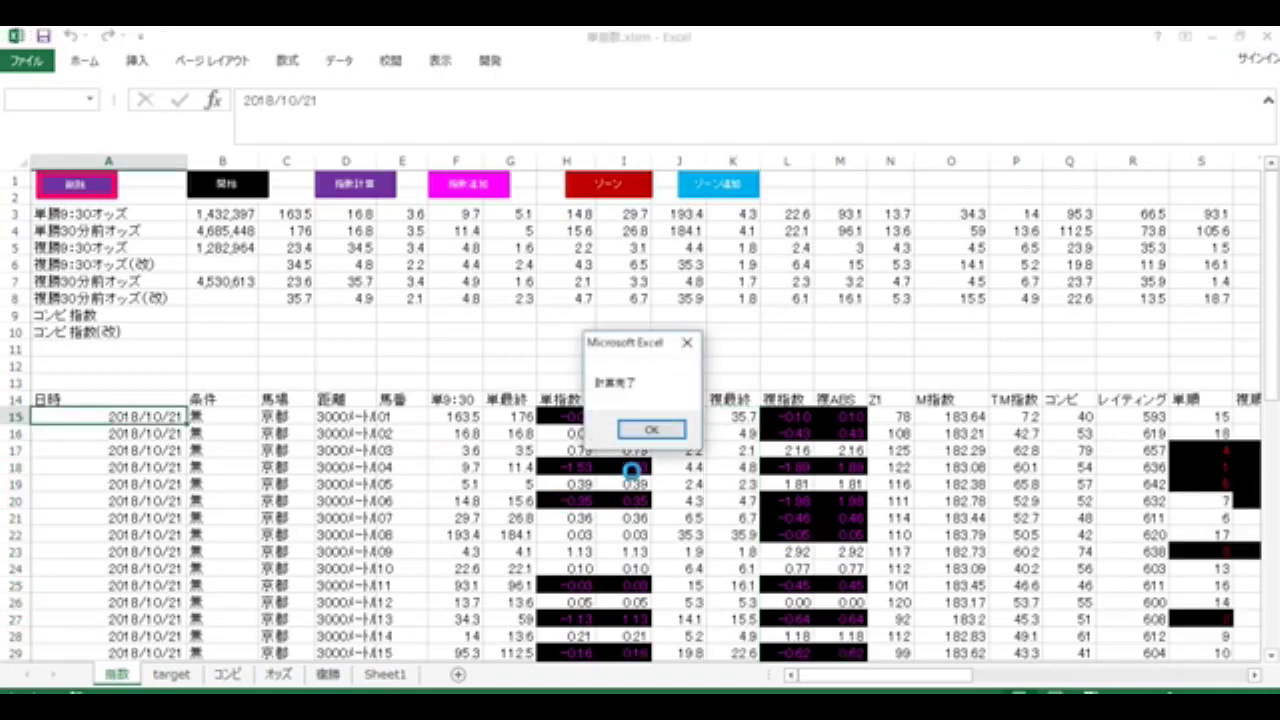
- Dismiss the calculation message and the system error dialog on the 指数 sheet
click(668, 430)
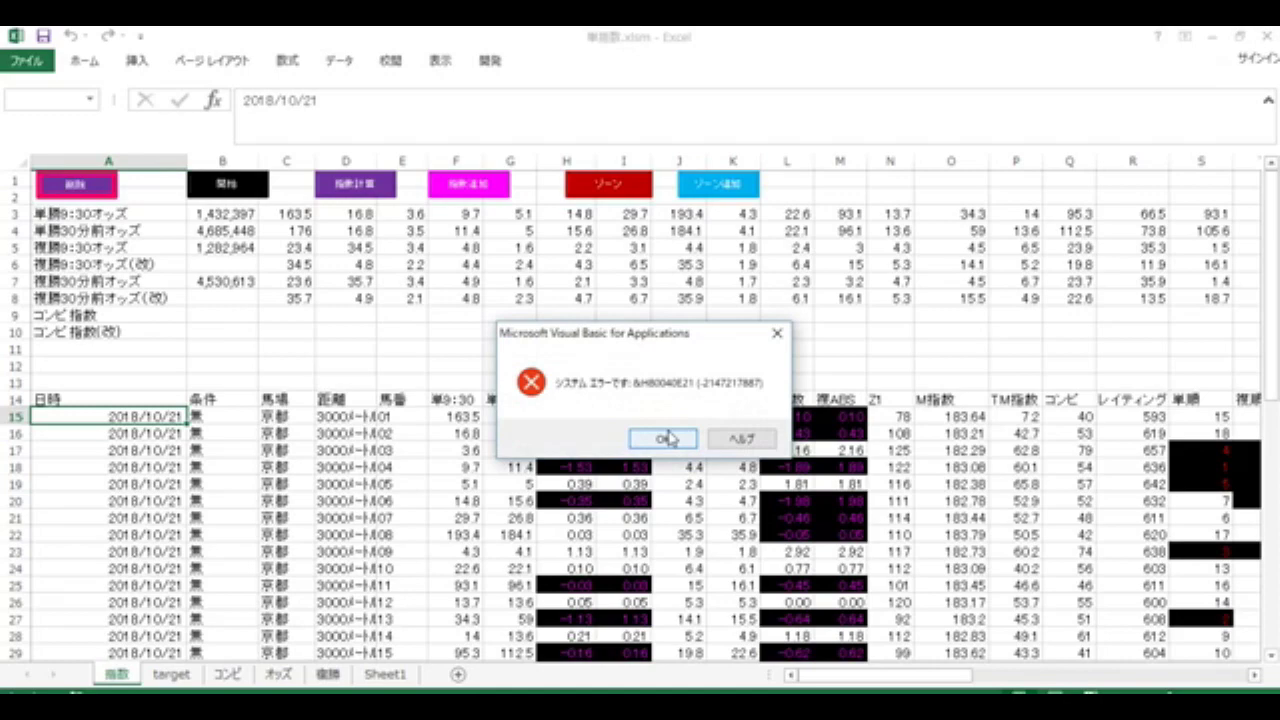
click(668, 437)
click(680, 467)
- Examine the rank columns of the 指数 sheet, going through the headers from Z1順 to 前走着順
scroll(718, 522, down, 7)
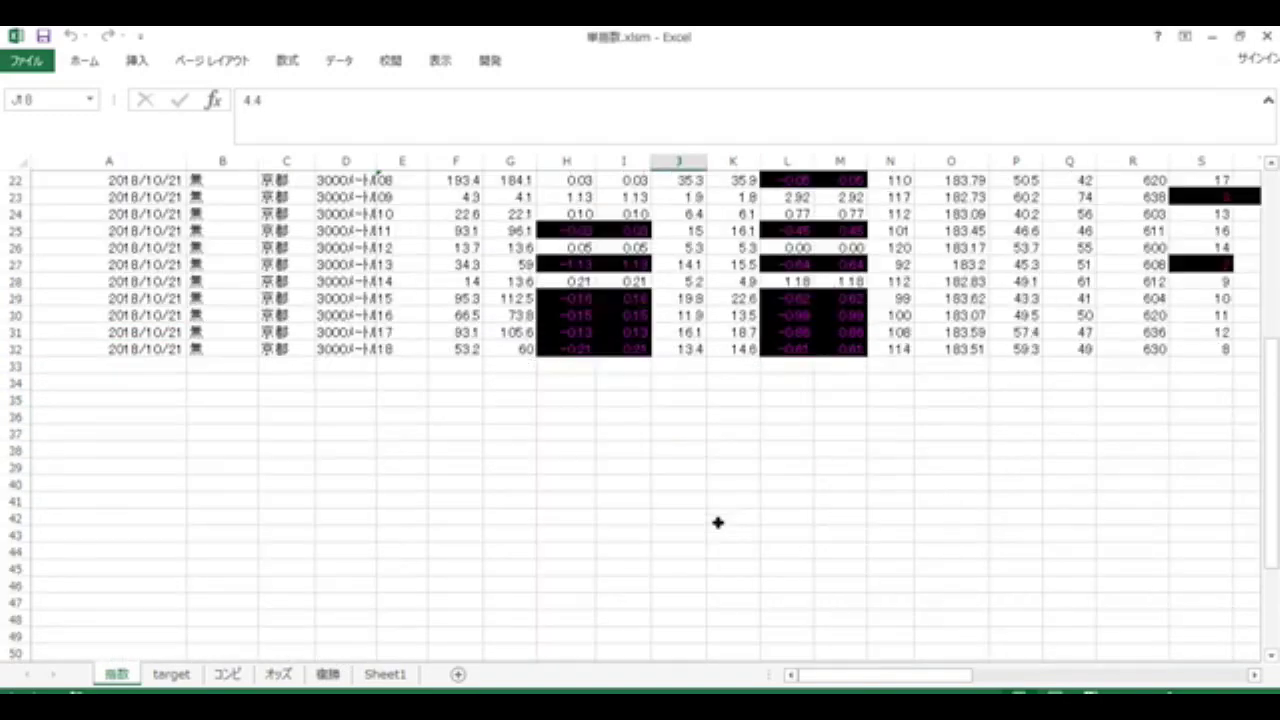
scroll(718, 522, up, 2)
drag(846, 674, 1009, 654)
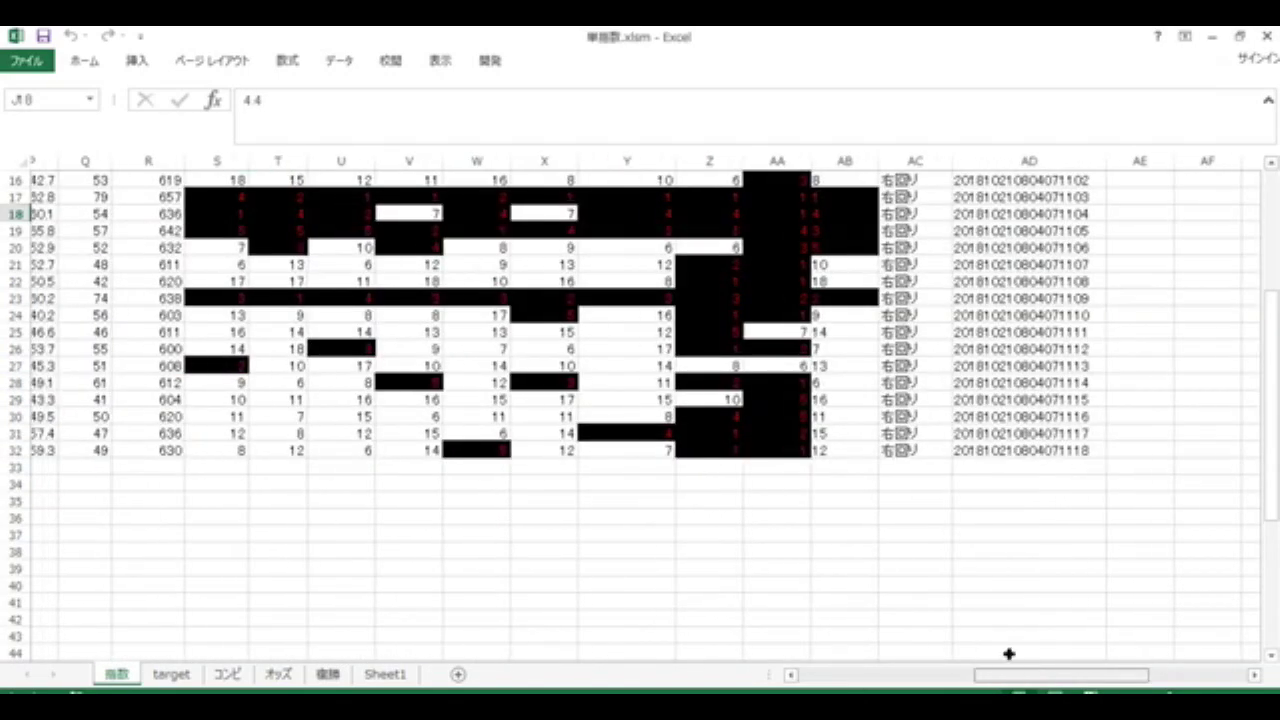
scroll(823, 523, up, 3)
click(357, 516)
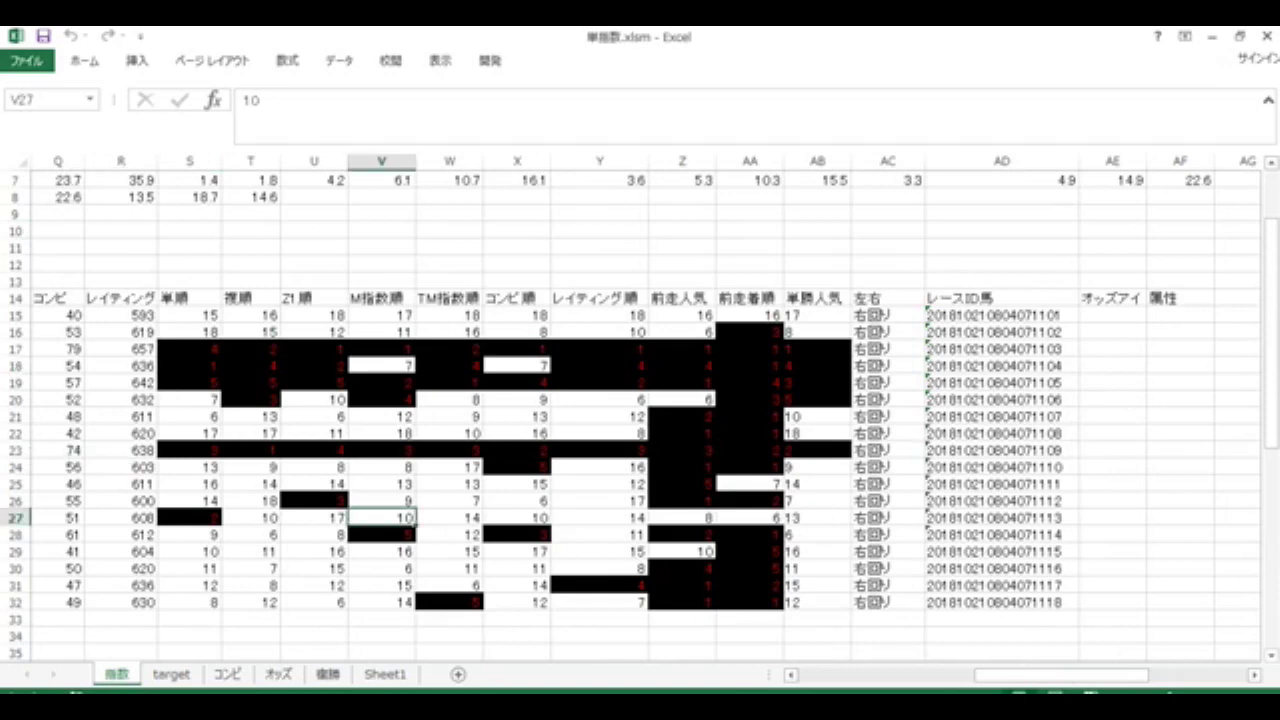
click(325, 306)
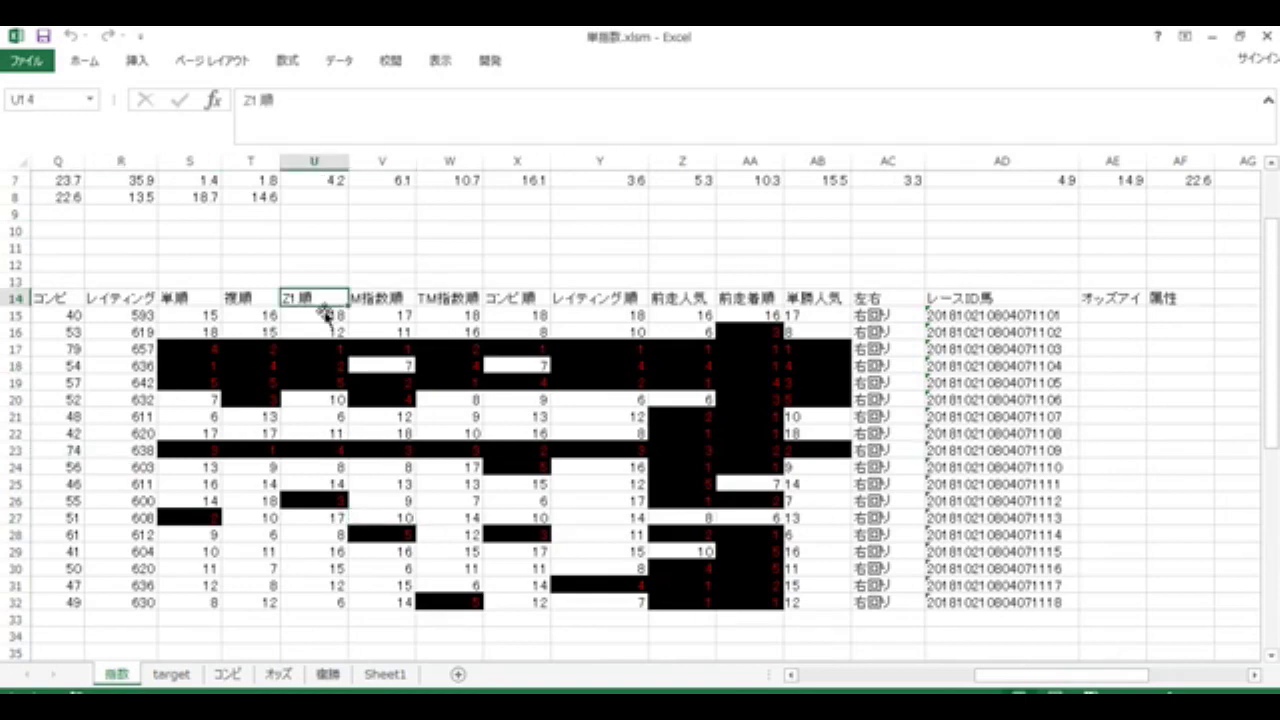
click(375, 305)
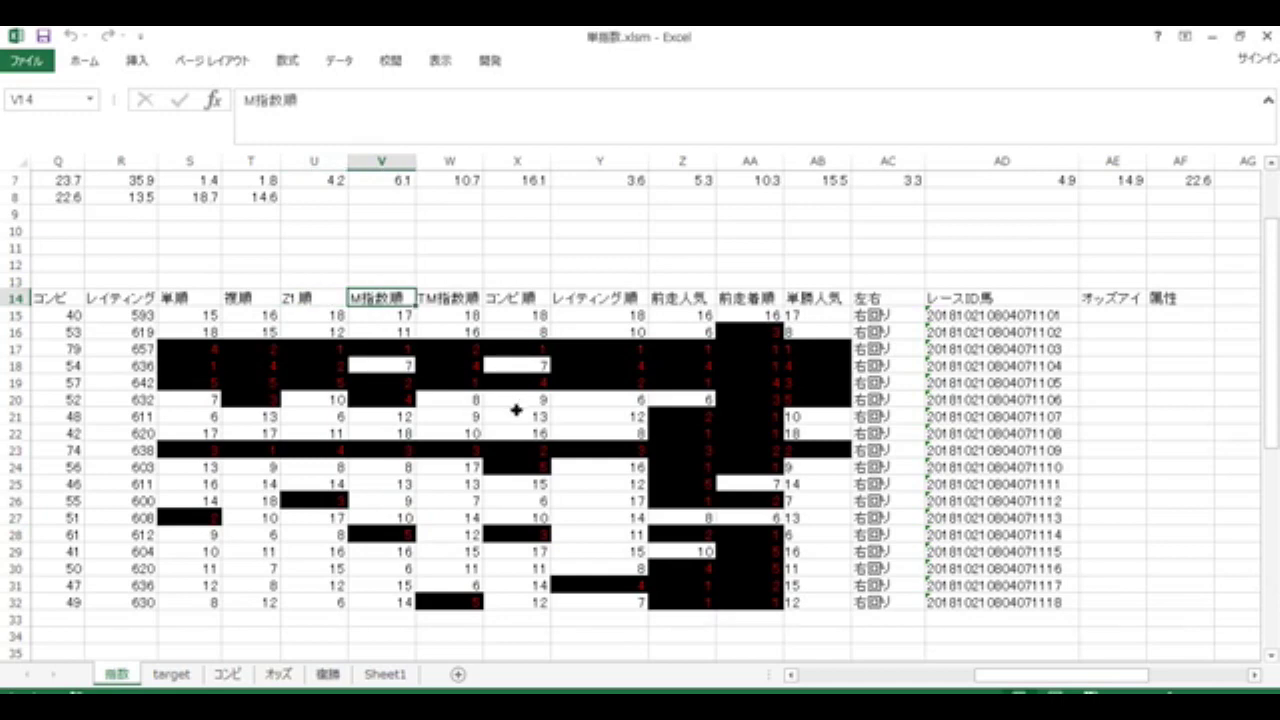
click(447, 304)
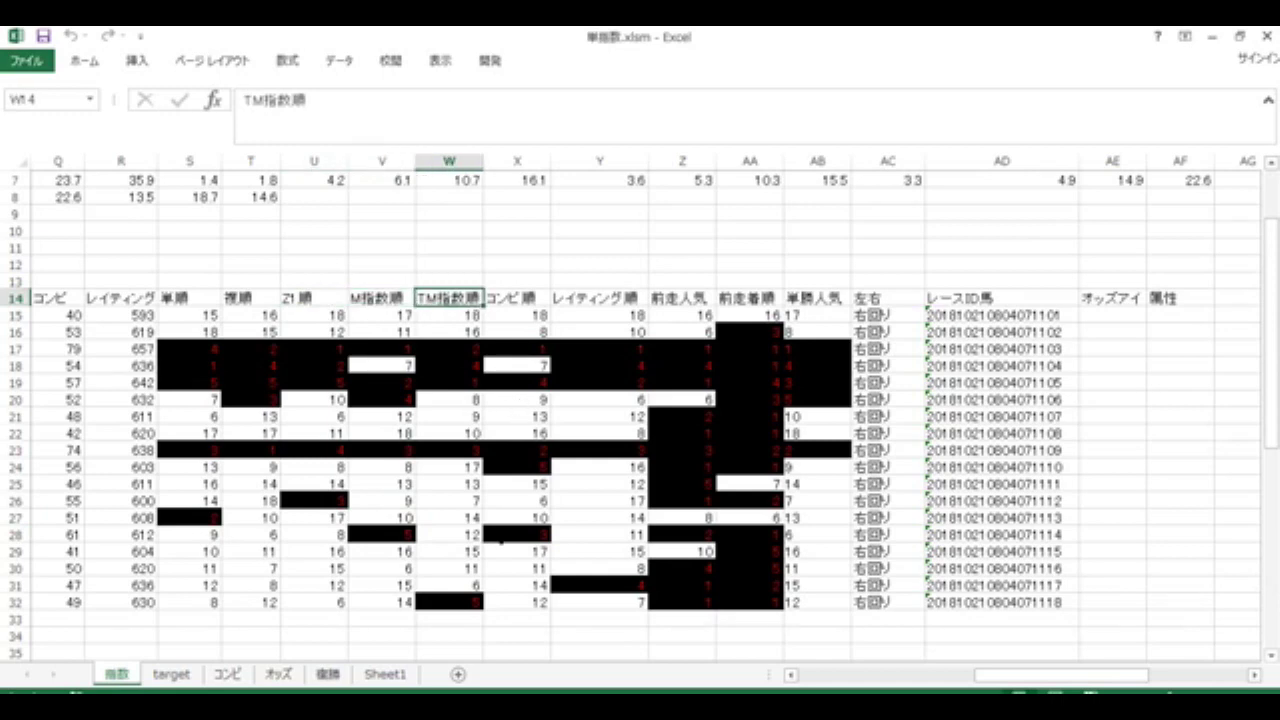
click(509, 304)
click(618, 302)
click(706, 304)
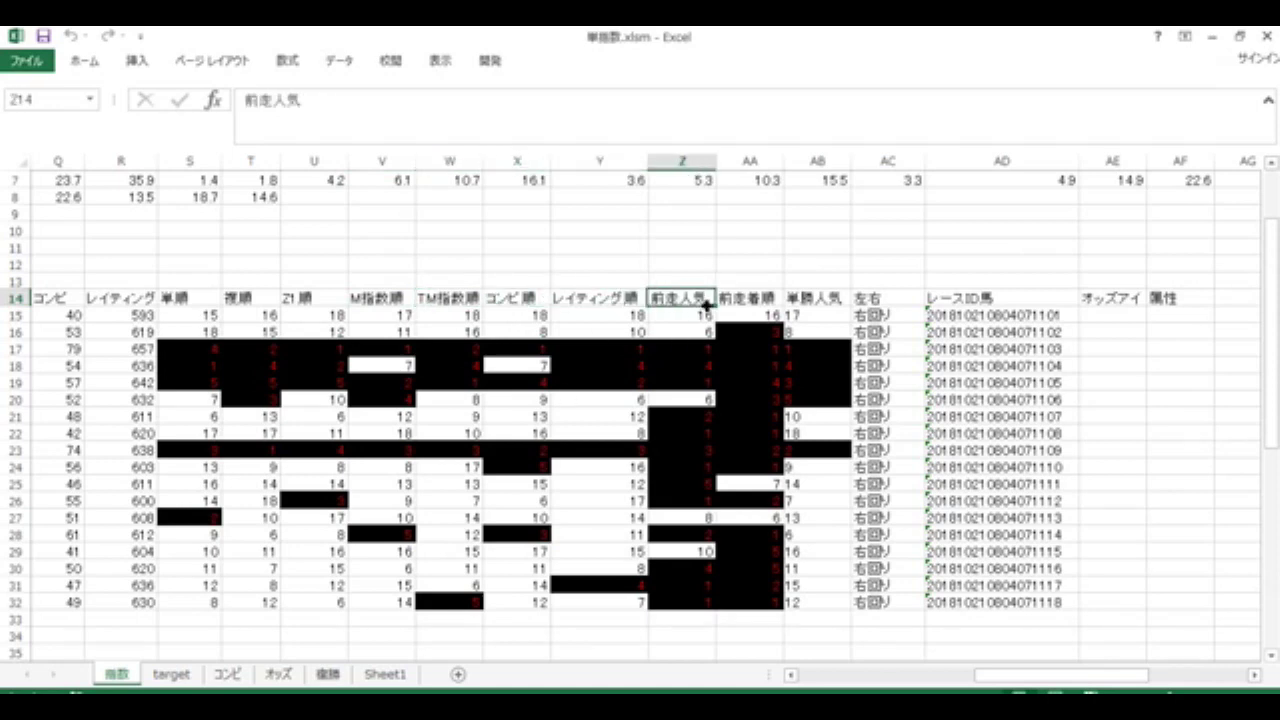
click(752, 303)
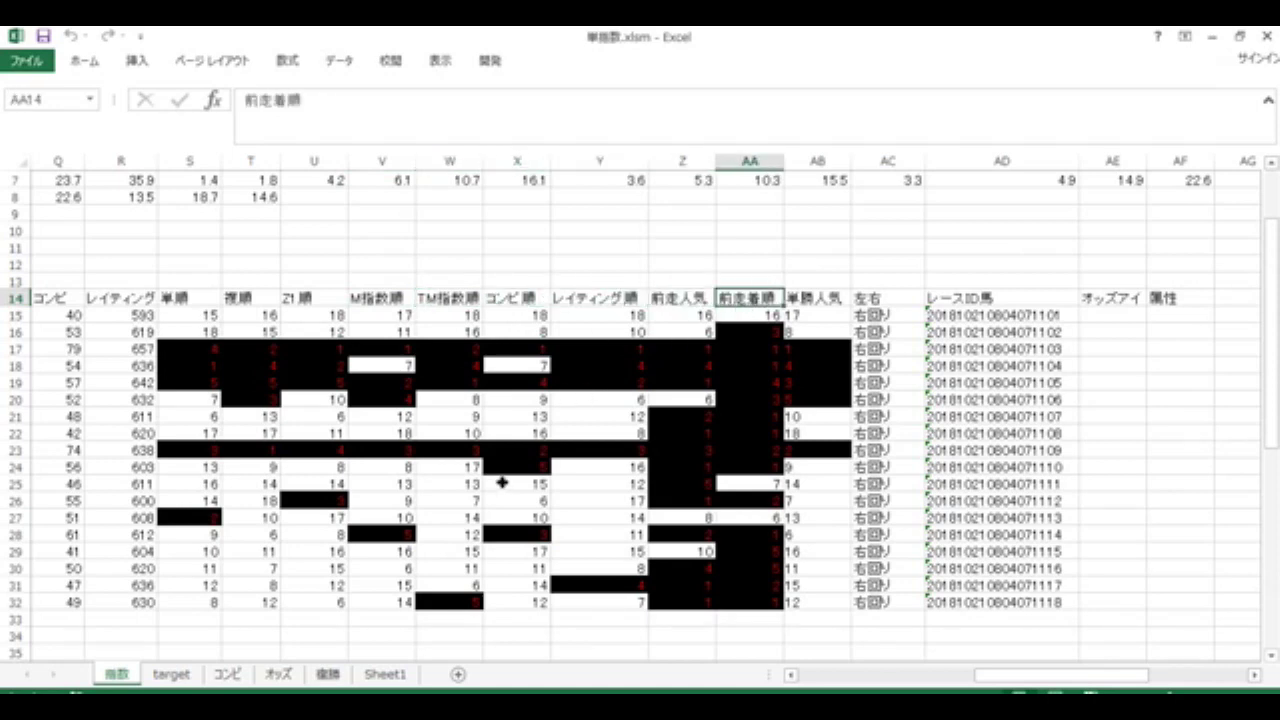
scroll(502, 482, down, 1)
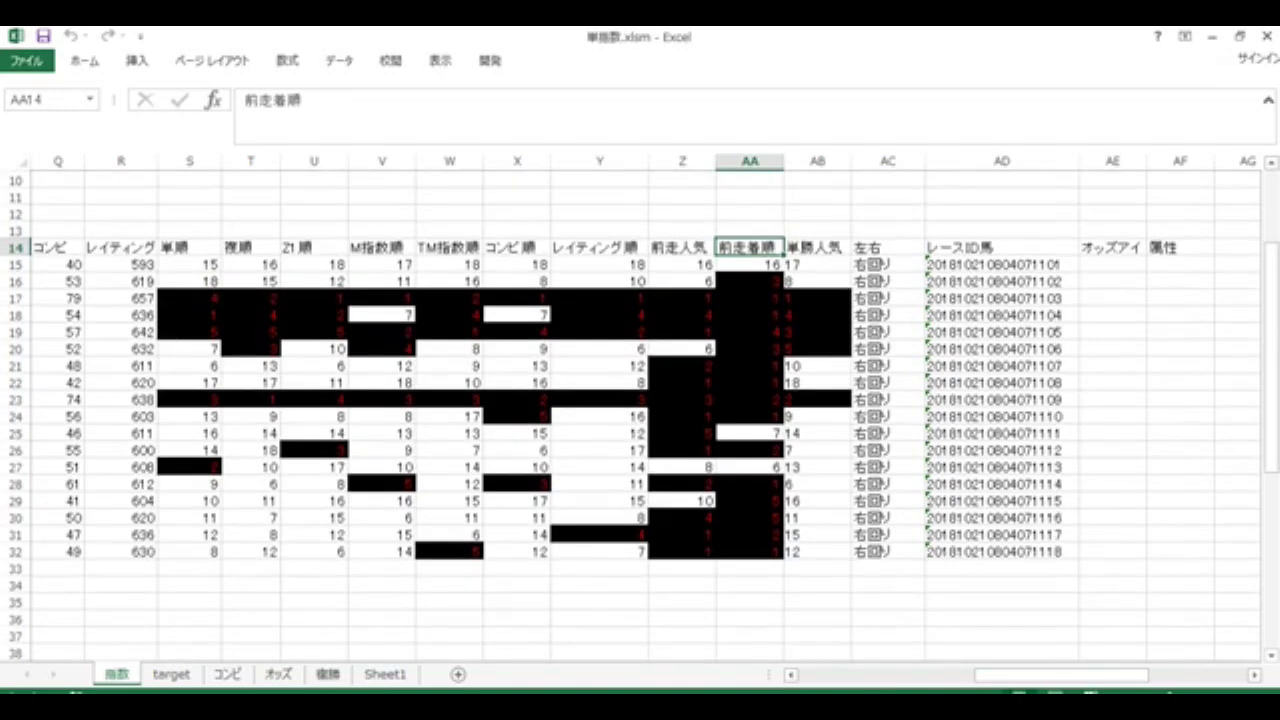
scroll(265, 413, up, 1)
- Examine the highlighted top ranks per horse, including the full row of horse 09 (S23:AB23) and isolated ones such as コンビ順
click(250, 382)
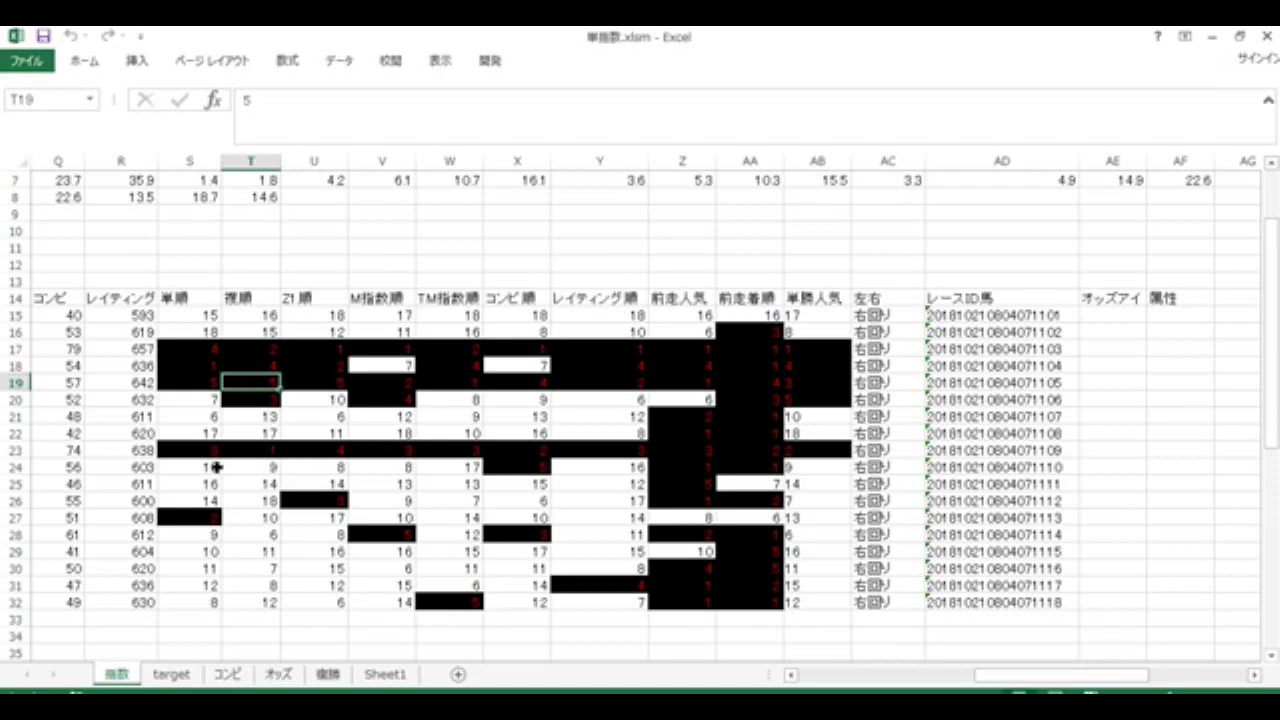
drag(189, 452, 846, 456)
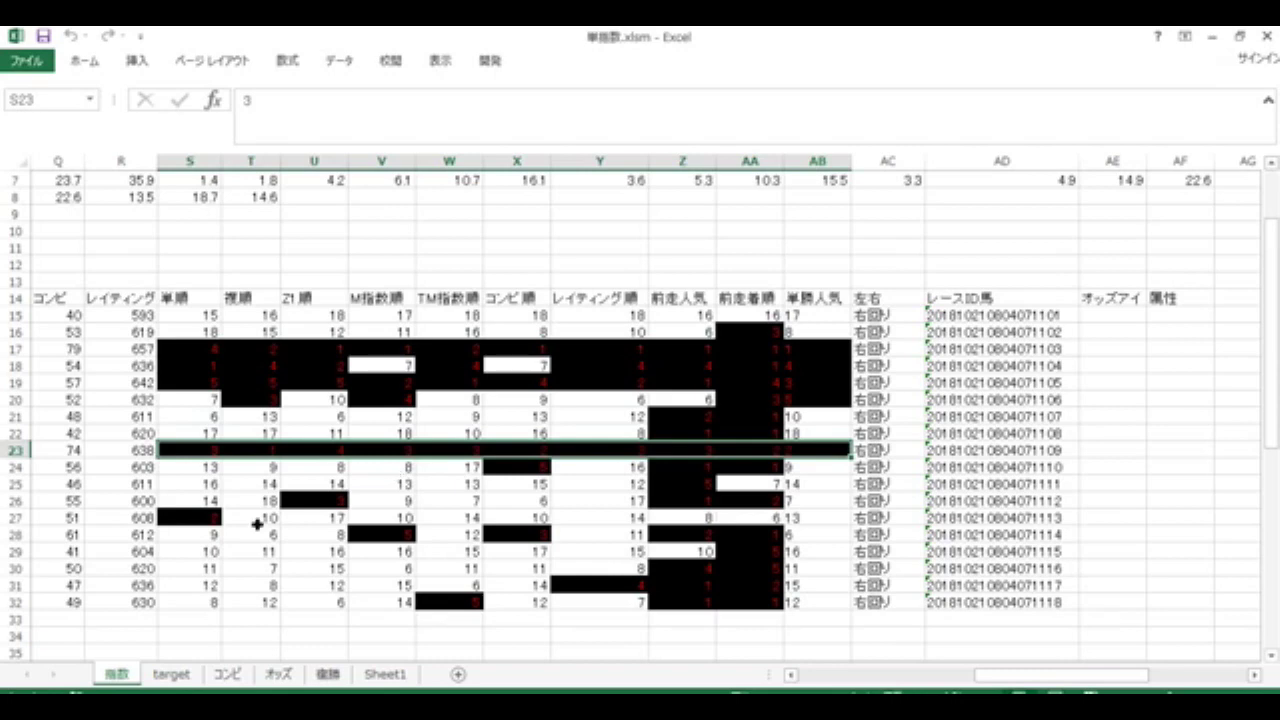
click(315, 500)
click(530, 467)
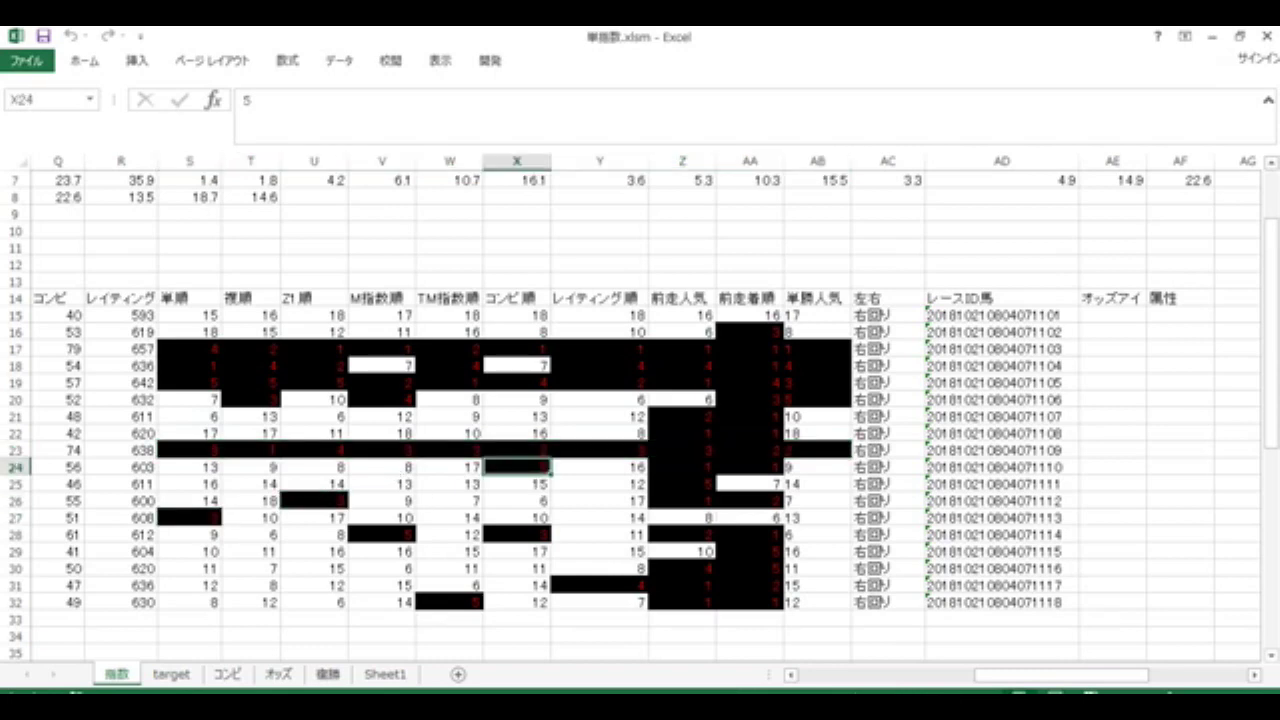
click(600, 484)
click(474, 520)
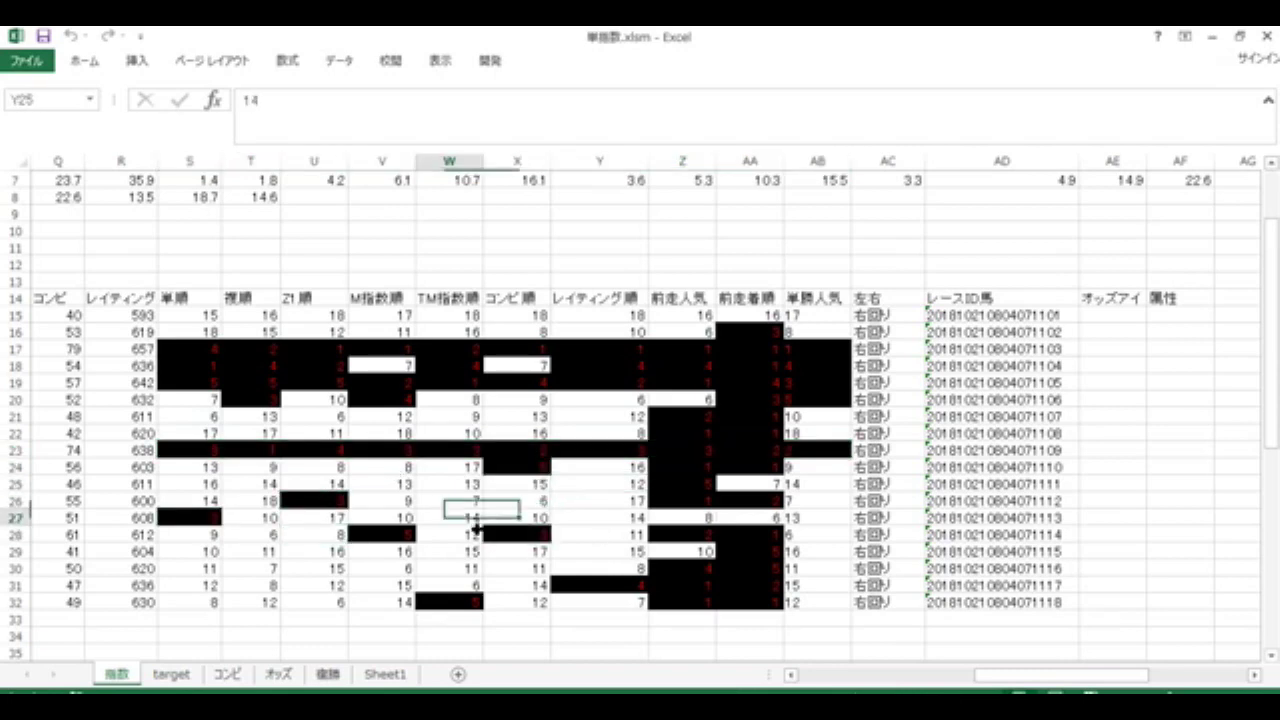
click(512, 536)
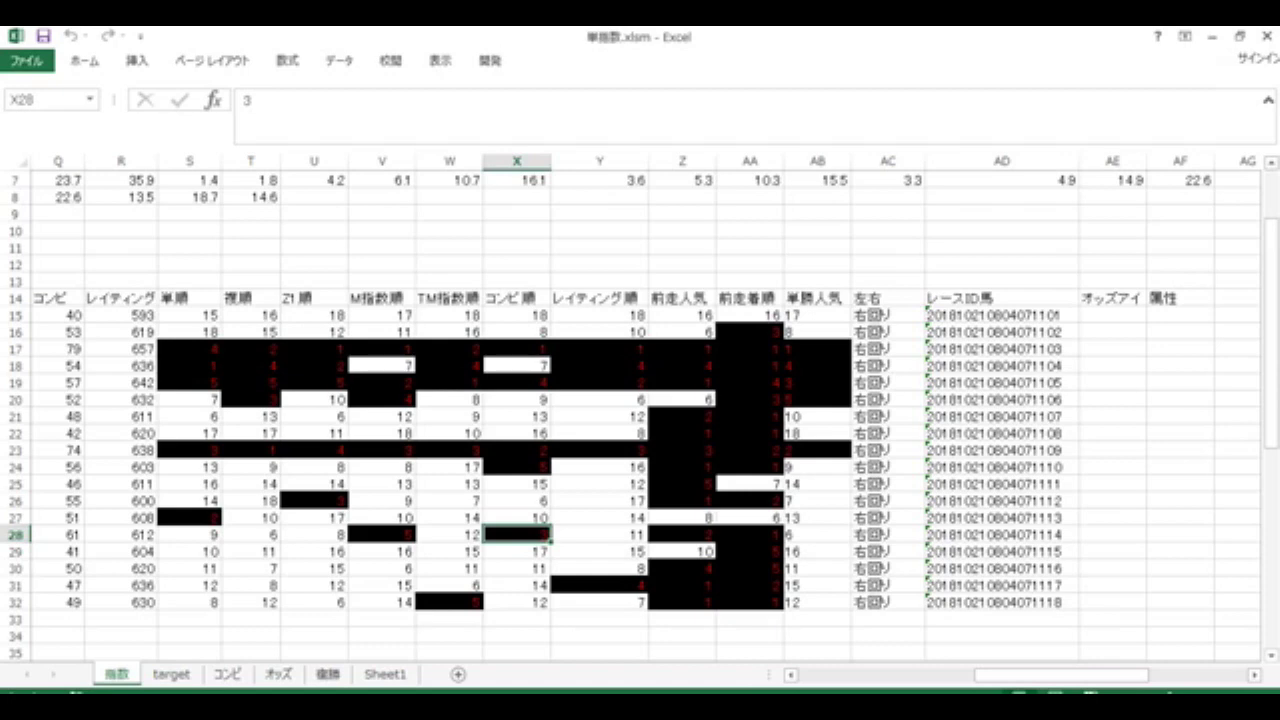
- Select the 単指数 and 複指数 columns together, from their headers down to row 32, to compare the indices
drag(1020, 678, 1020, 680)
drag(995, 677, 828, 681)
drag(410, 298, 412, 604)
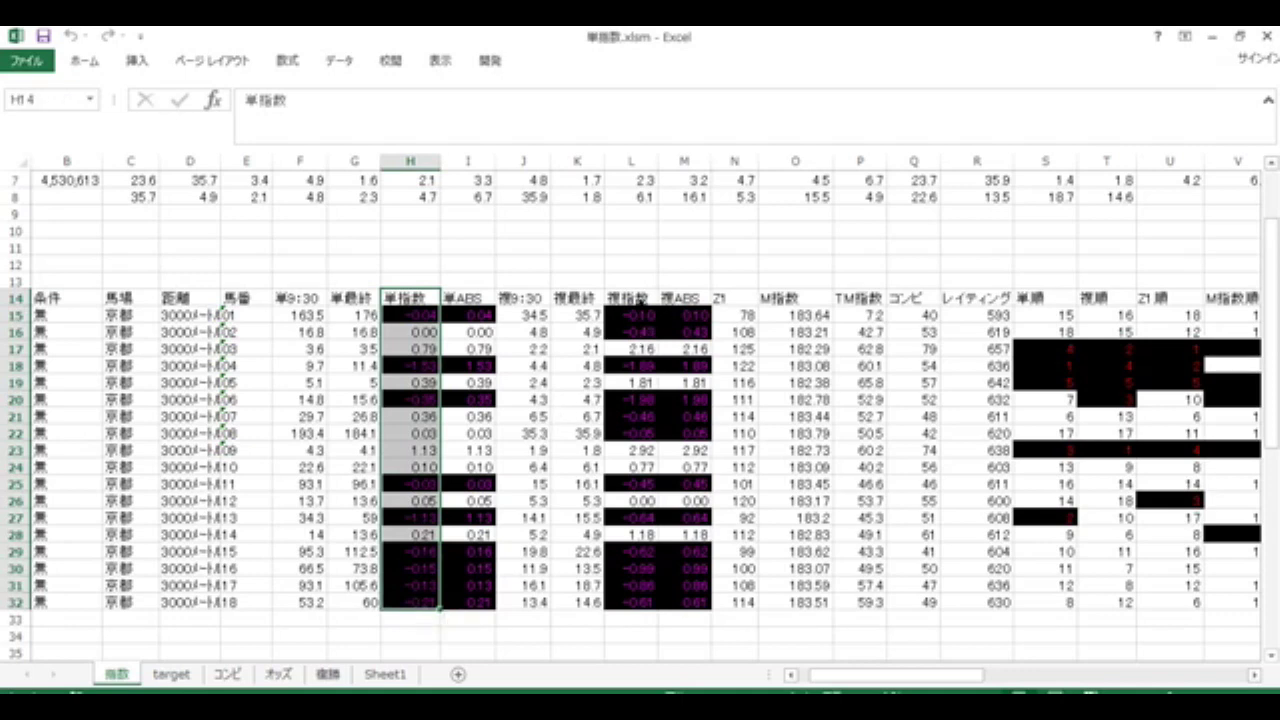
drag(640, 298, 640, 600)
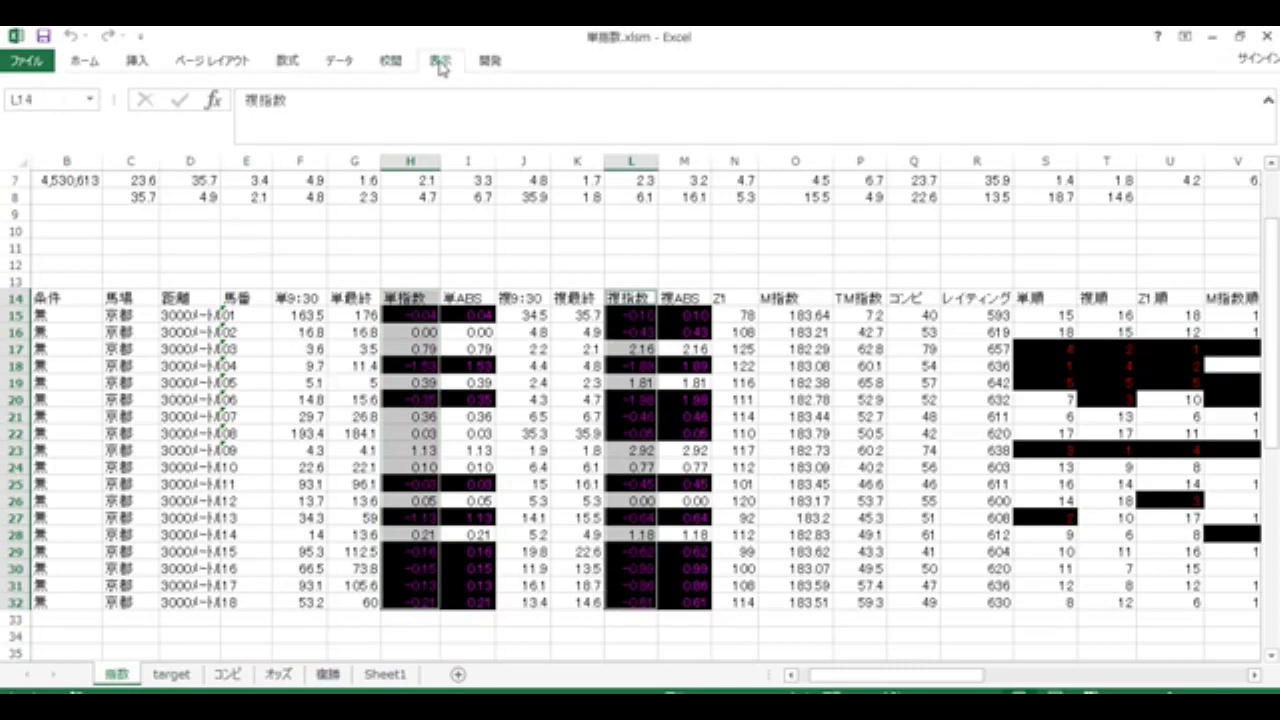
click(440, 62)
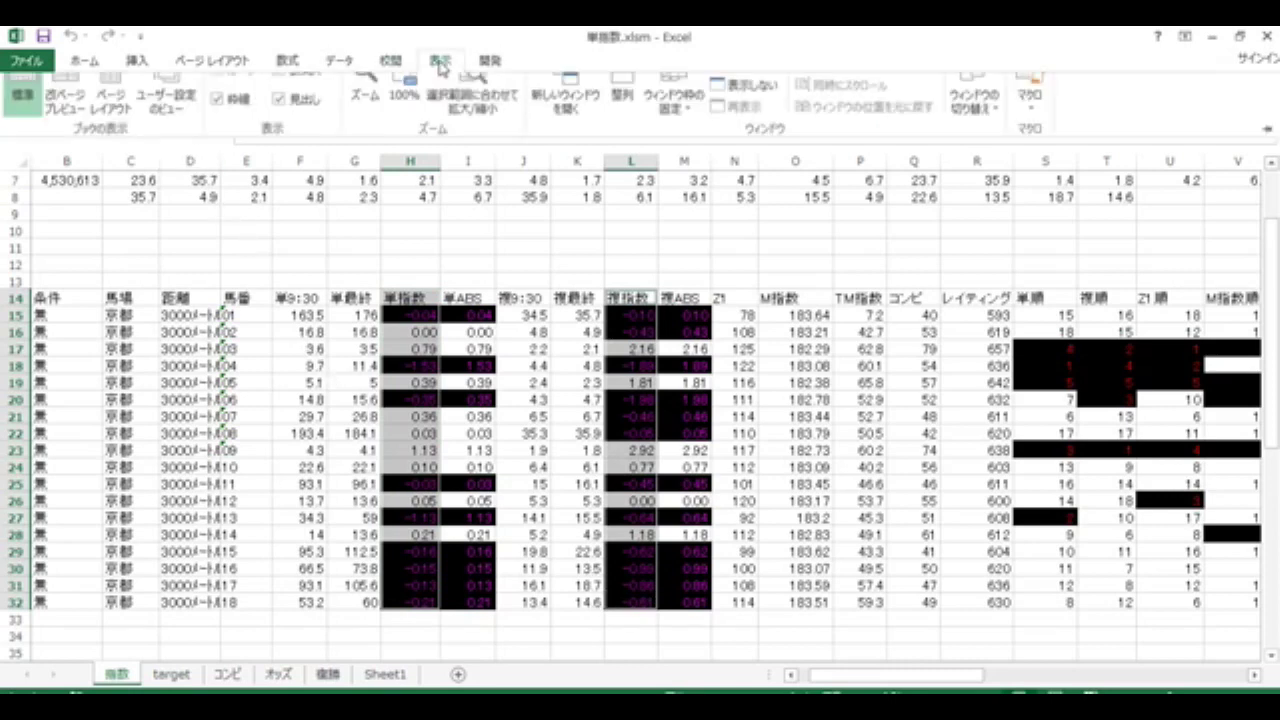
click(87, 63)
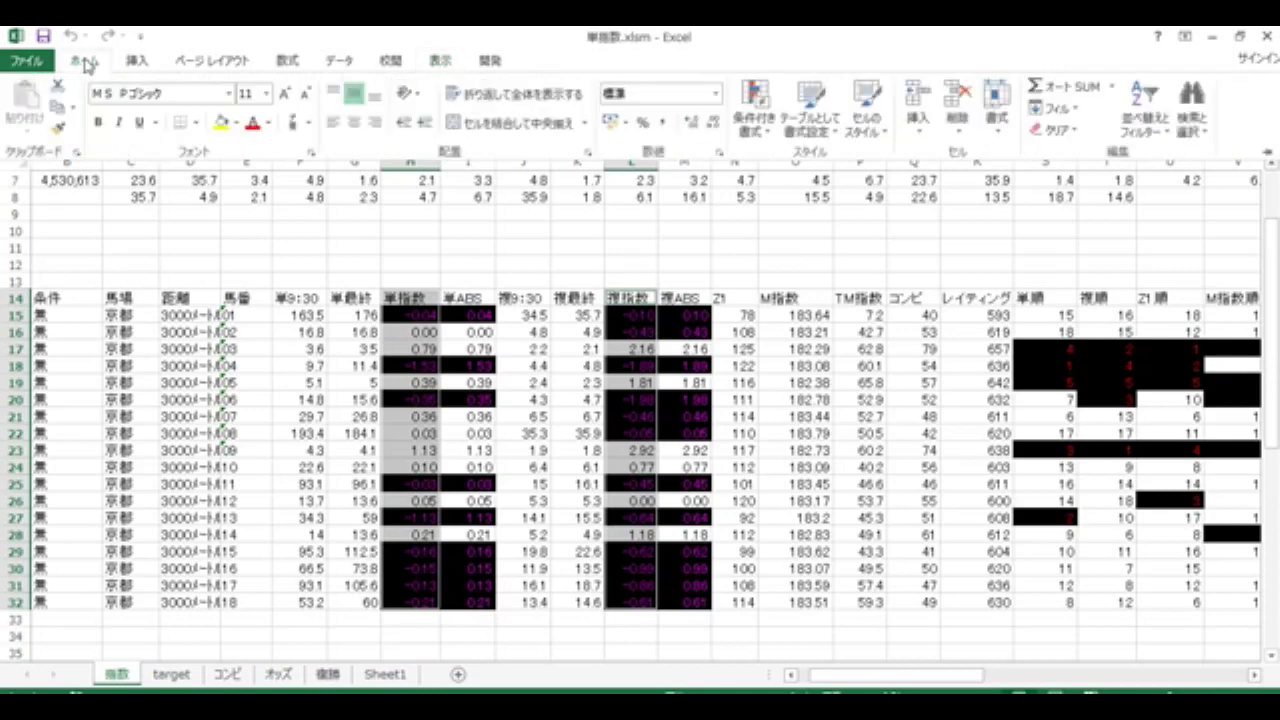
click(137, 62)
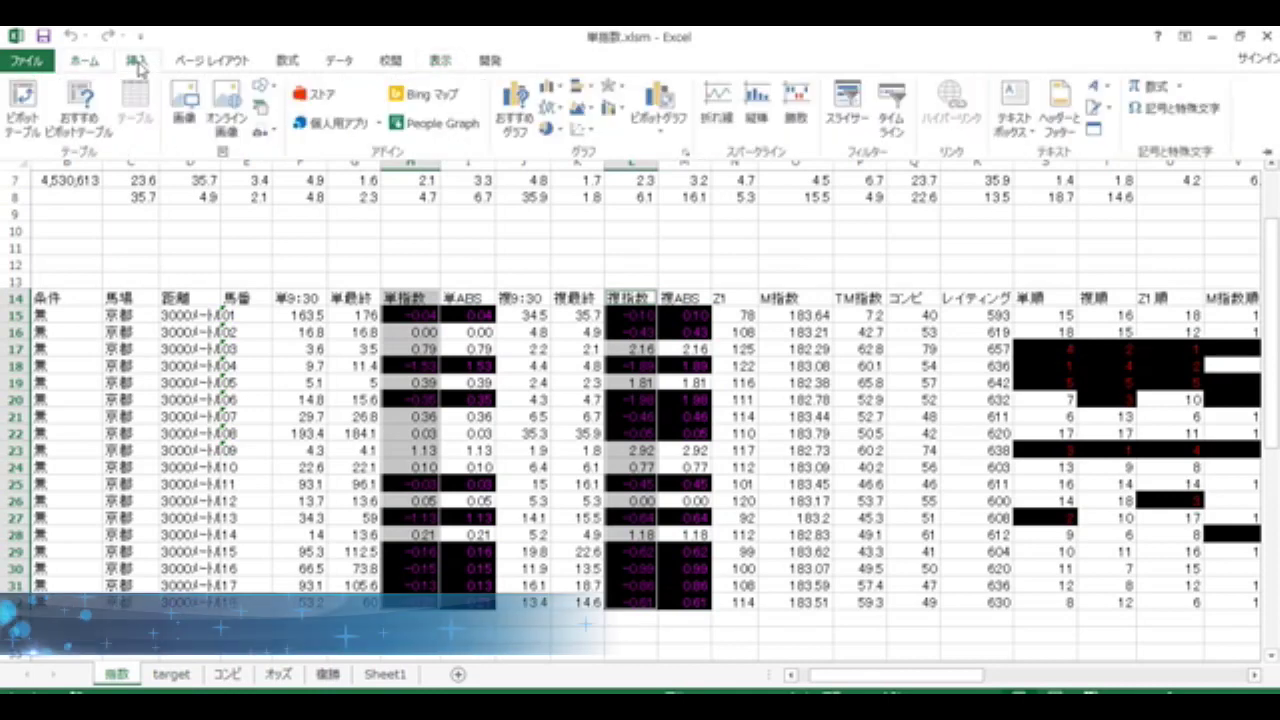
click(211, 63)
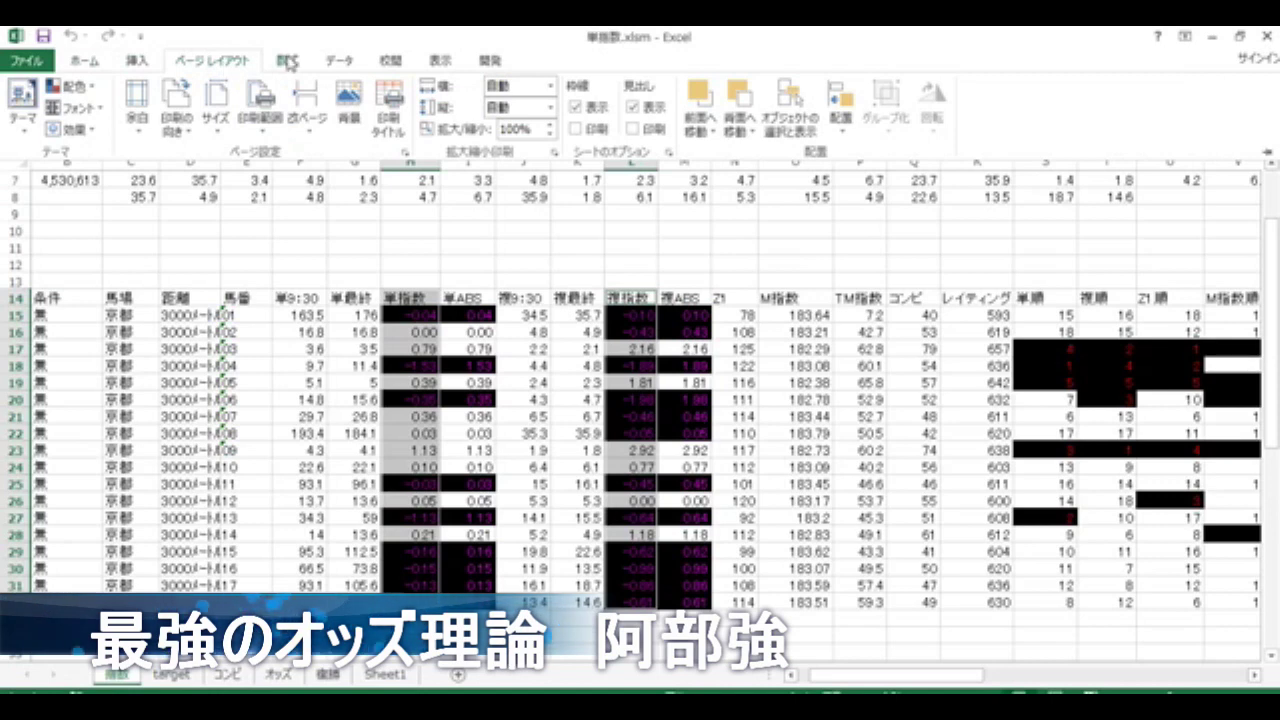
click(137, 64)
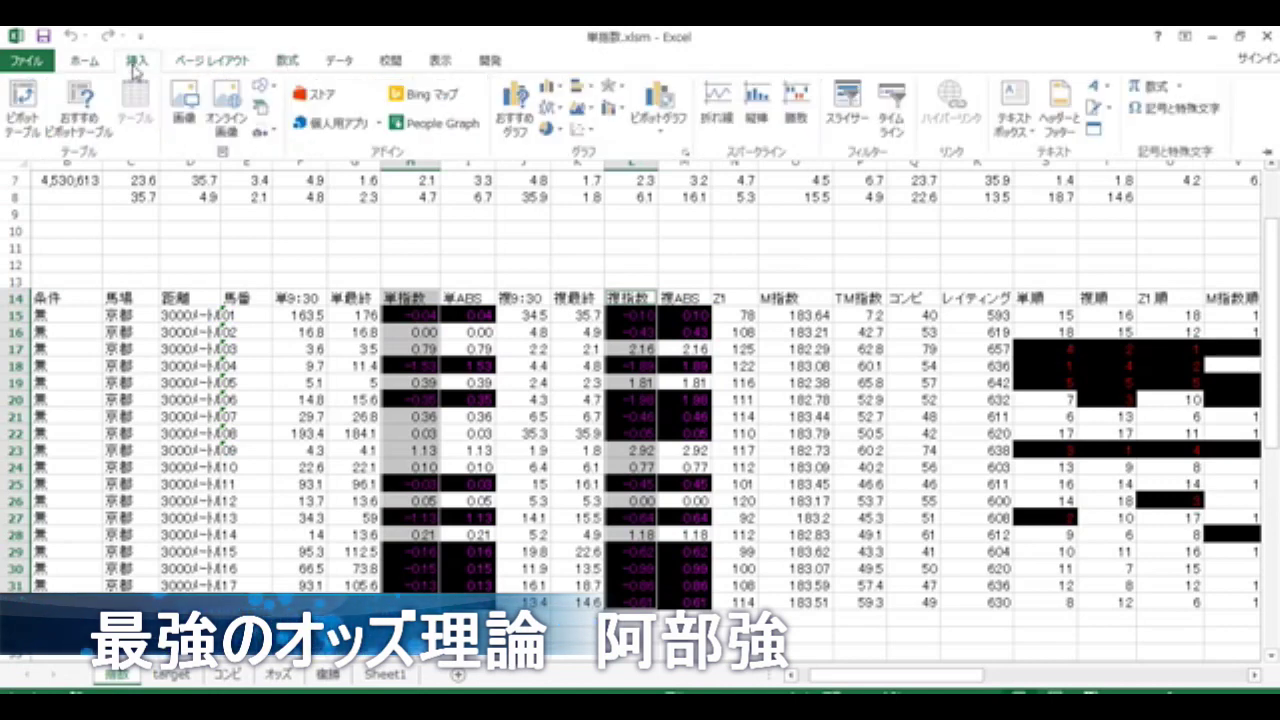
click(287, 60)
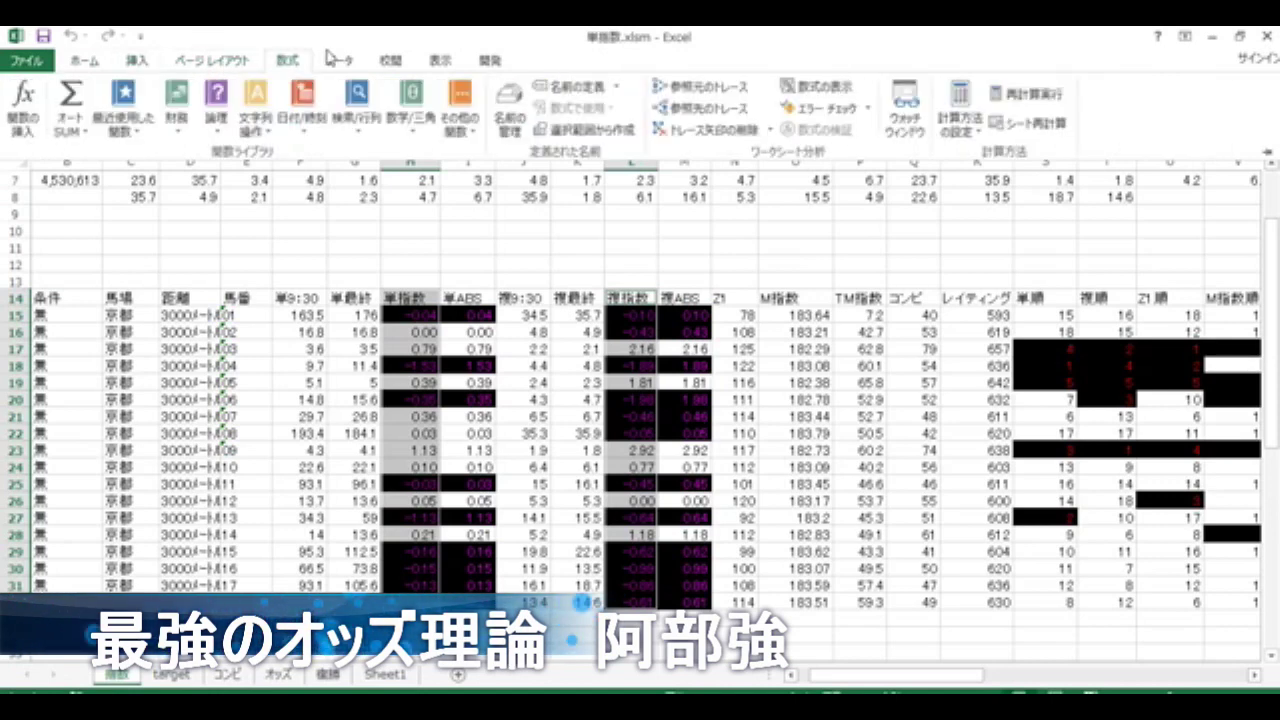
click(137, 60)
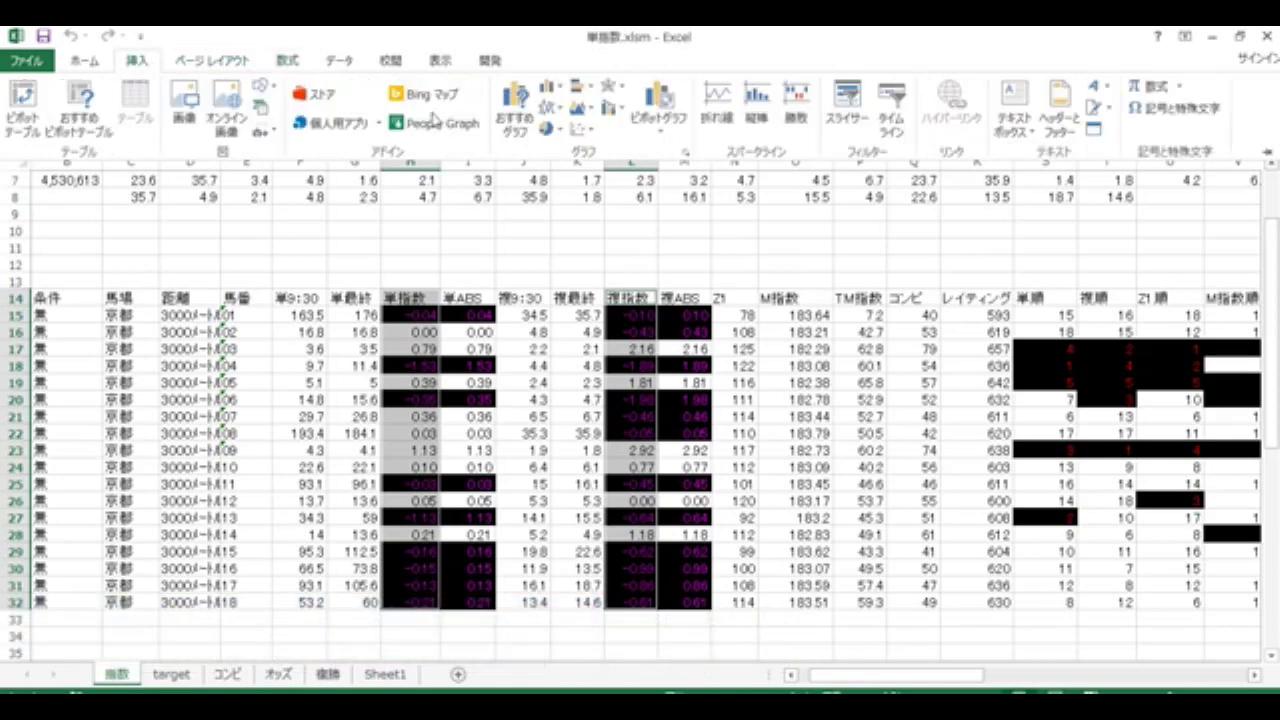
- Insert the recommended clustered column chart comparing 単指数 and 複指数 for the 18 horses
click(514, 110)
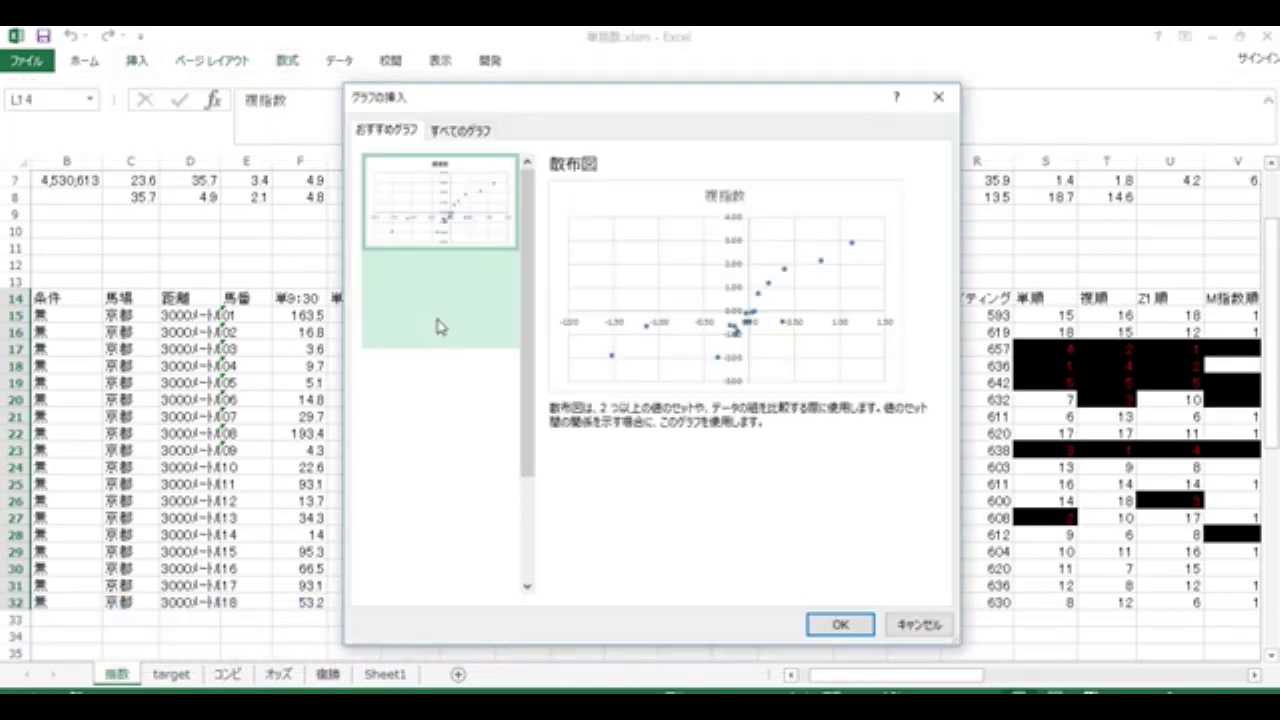
click(437, 320)
click(843, 627)
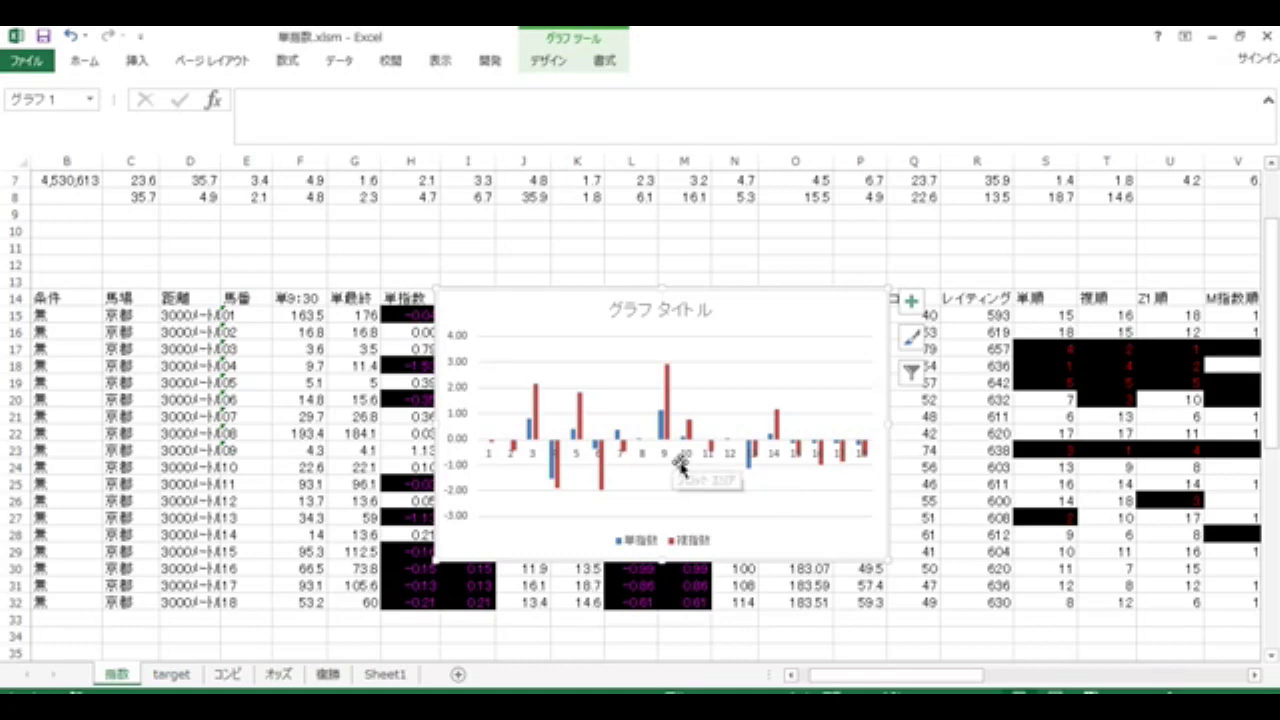
- Examine the negative bars of horses 4 and 6 in the chart, comparing their 単指数 and 複指数
click(591, 489)
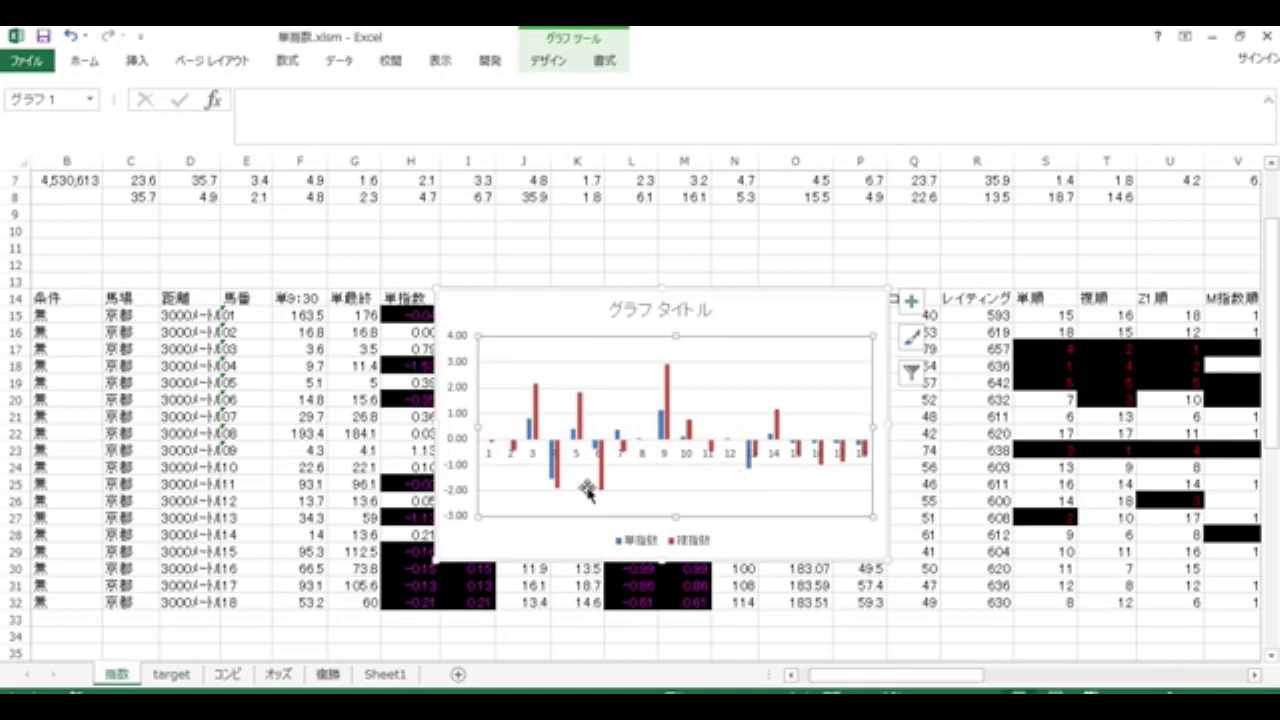
click(645, 466)
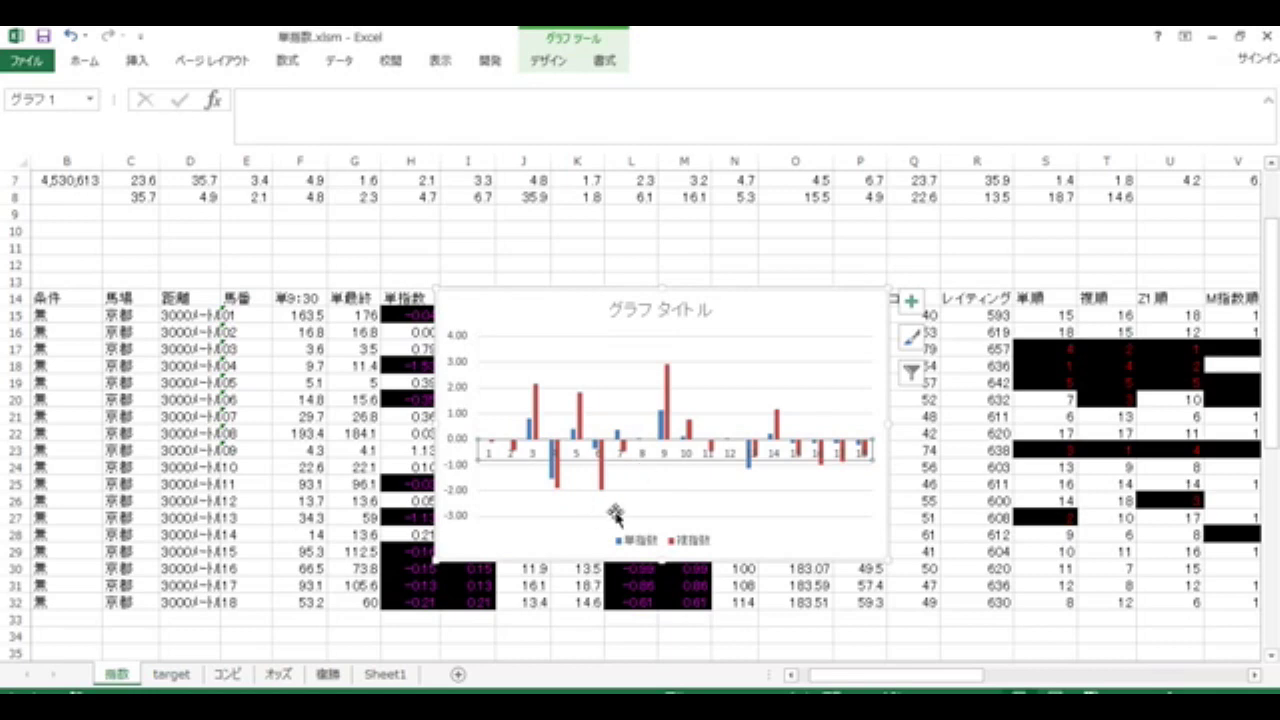
click(626, 508)
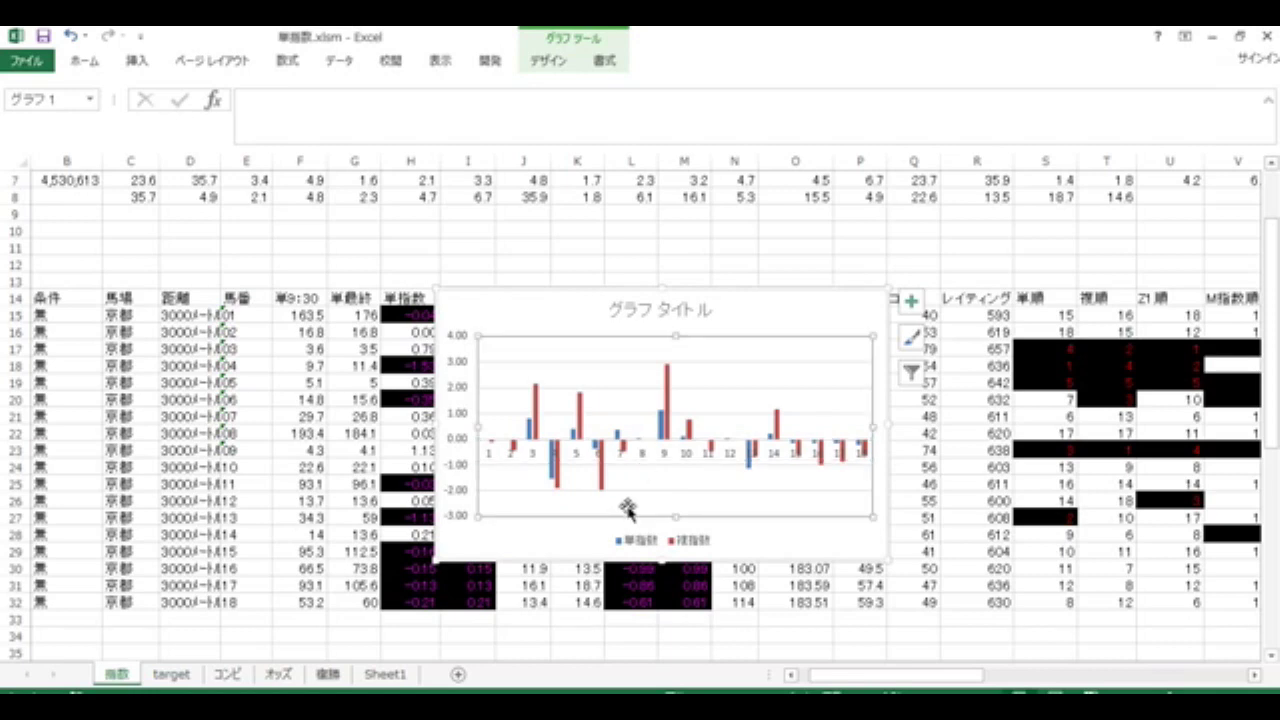
click(560, 488)
click(688, 489)
click(600, 476)
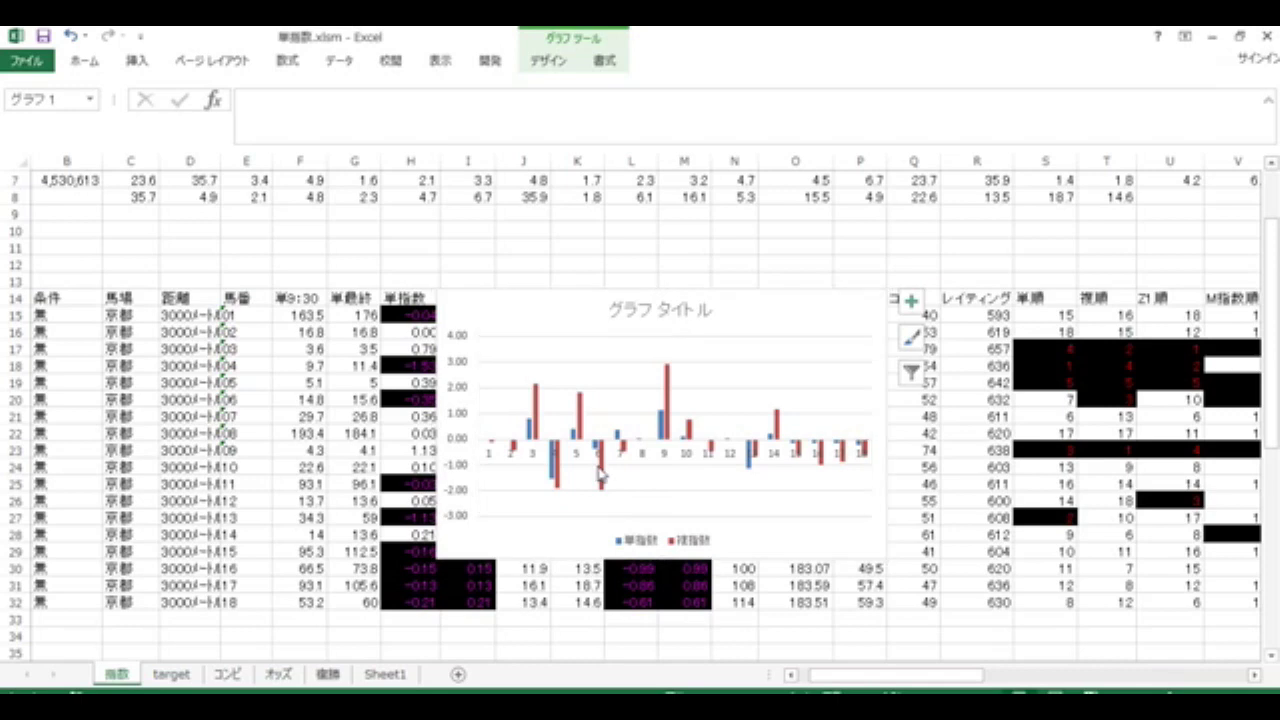
click(586, 490)
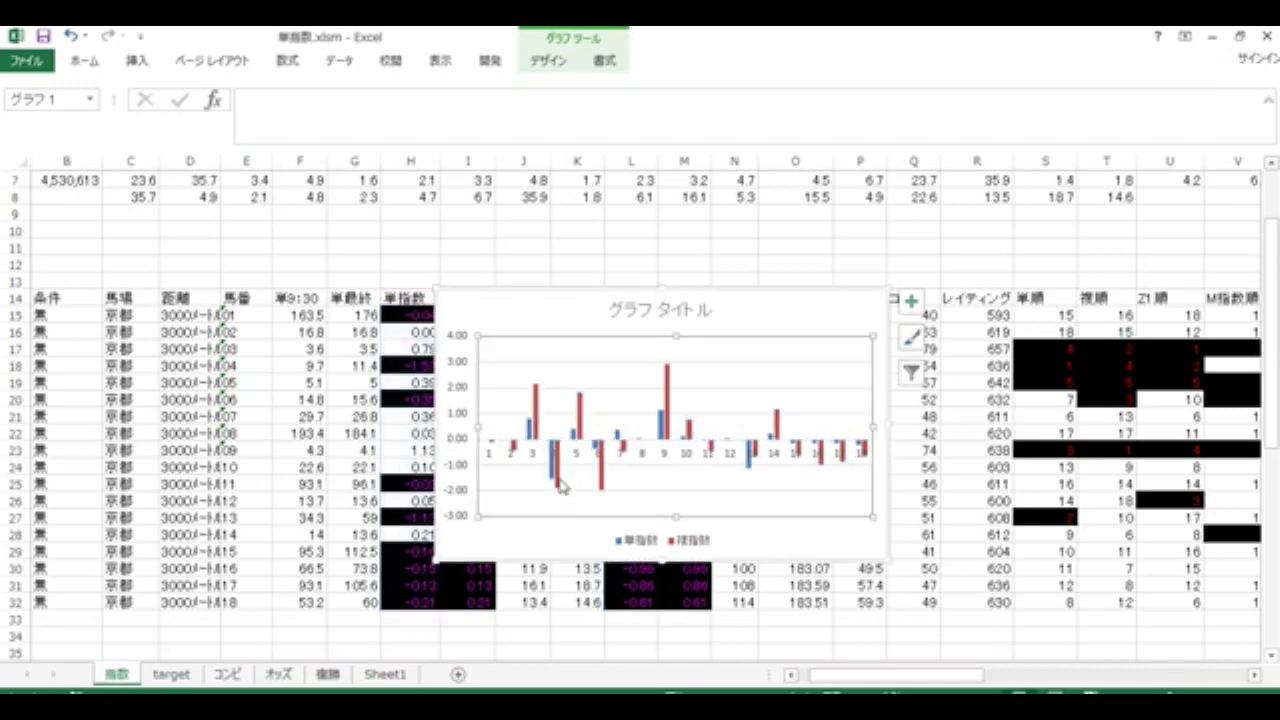
click(561, 484)
click(567, 472)
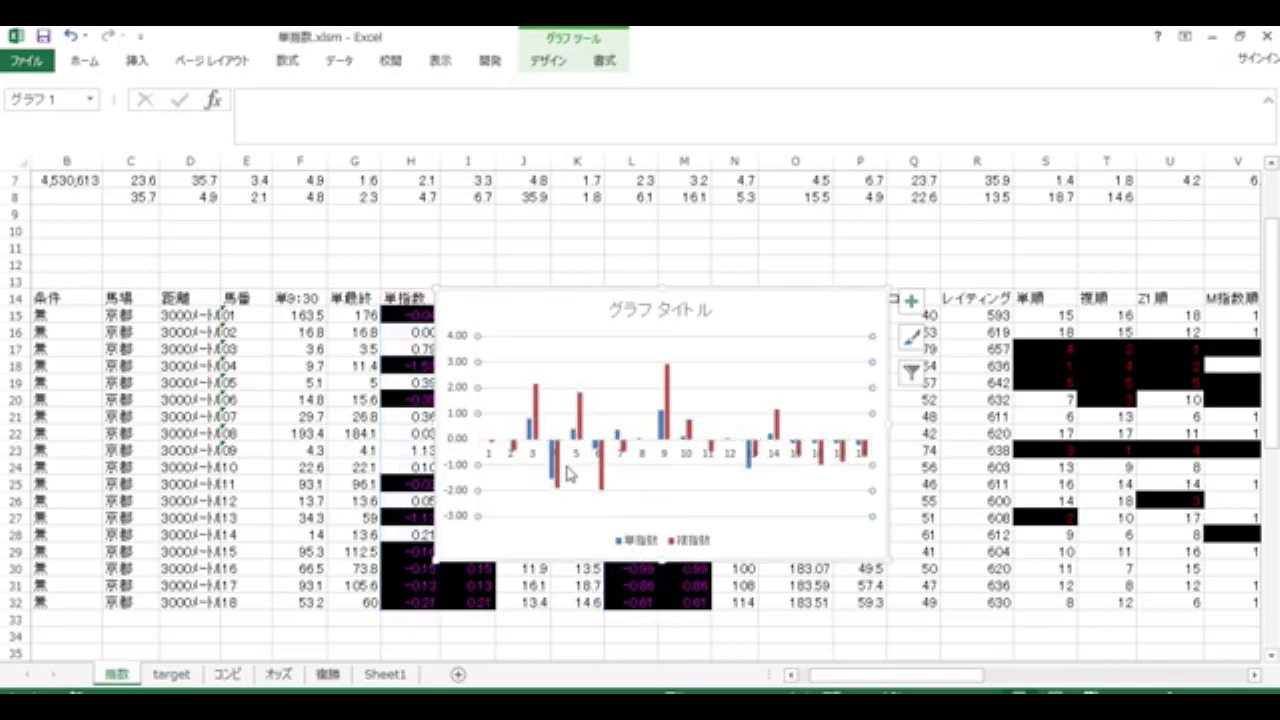
click(600, 472)
click(523, 489)
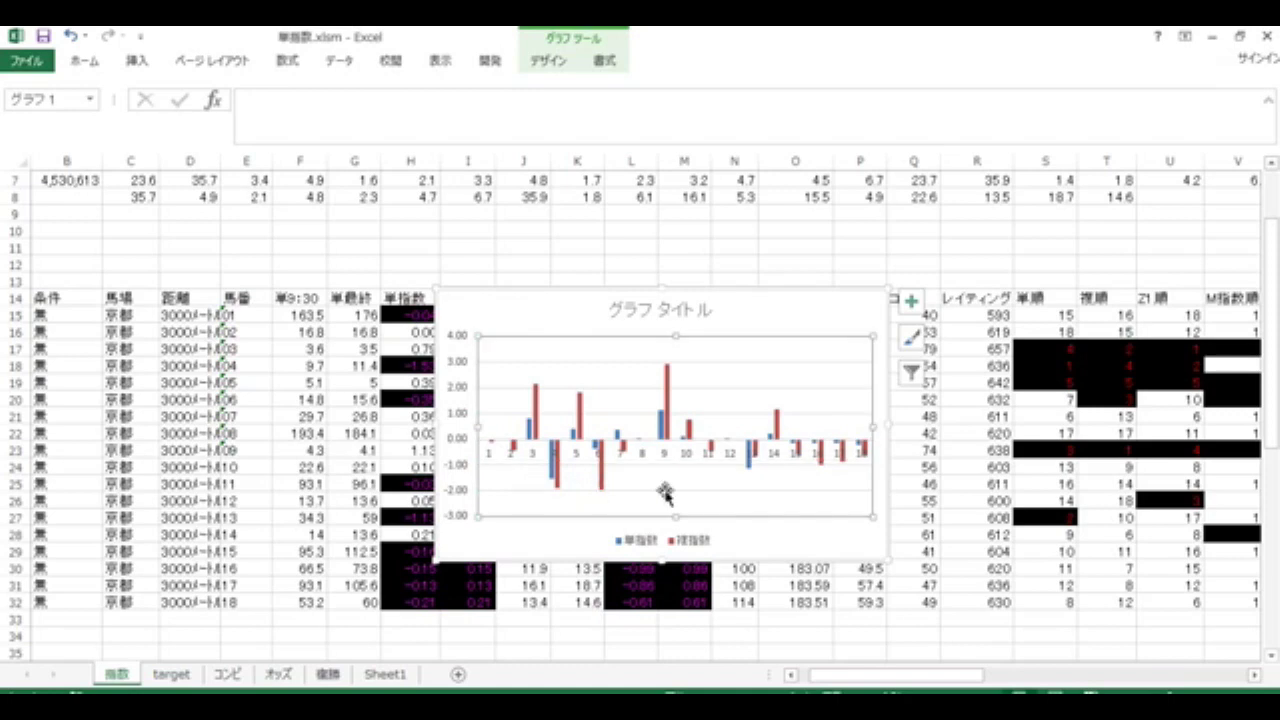
- Examine the chart's bars for horse 7 and horses 15 to 18, and the 複指数 series for horses 4 and 6
click(712, 455)
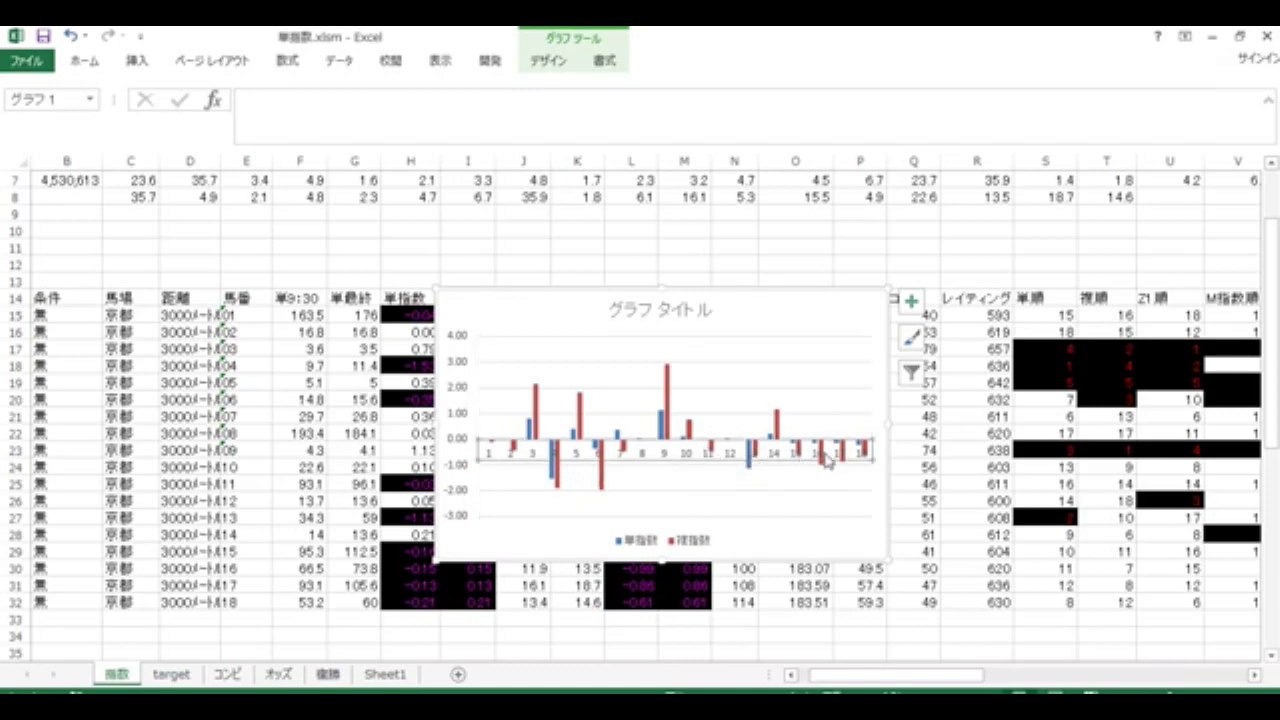
click(816, 513)
click(803, 456)
click(623, 447)
click(635, 465)
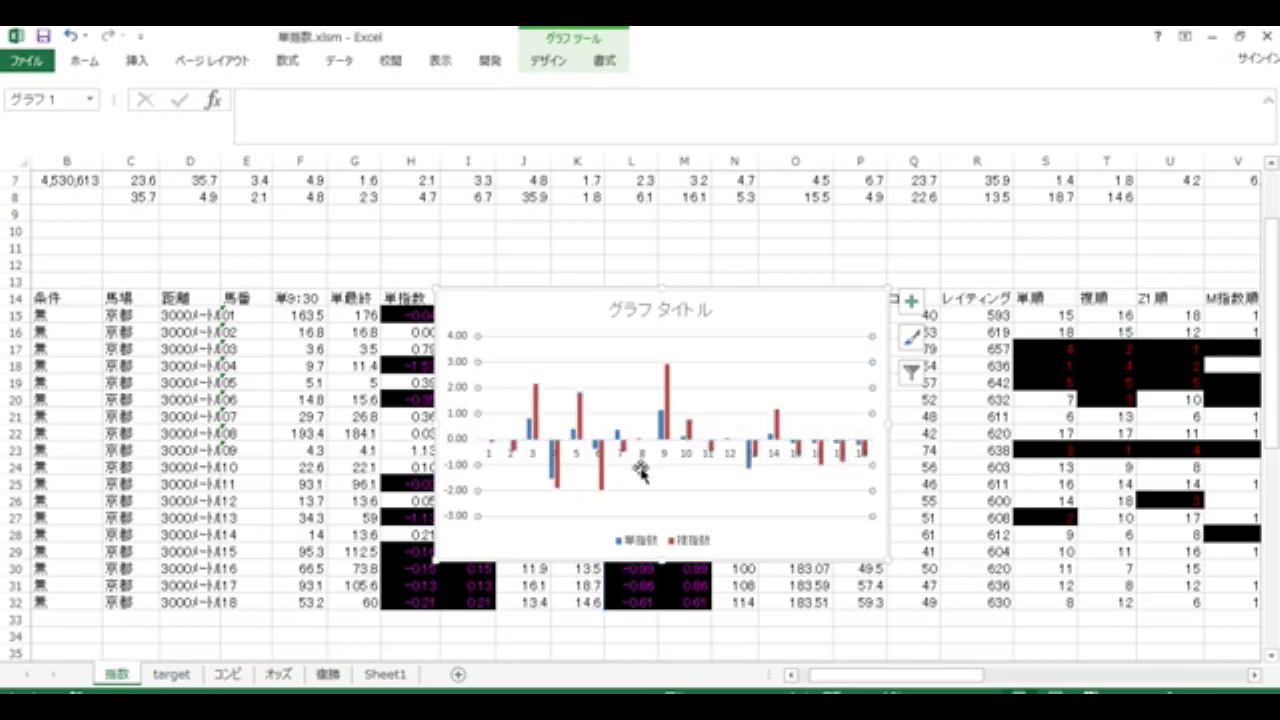
click(558, 472)
click(602, 475)
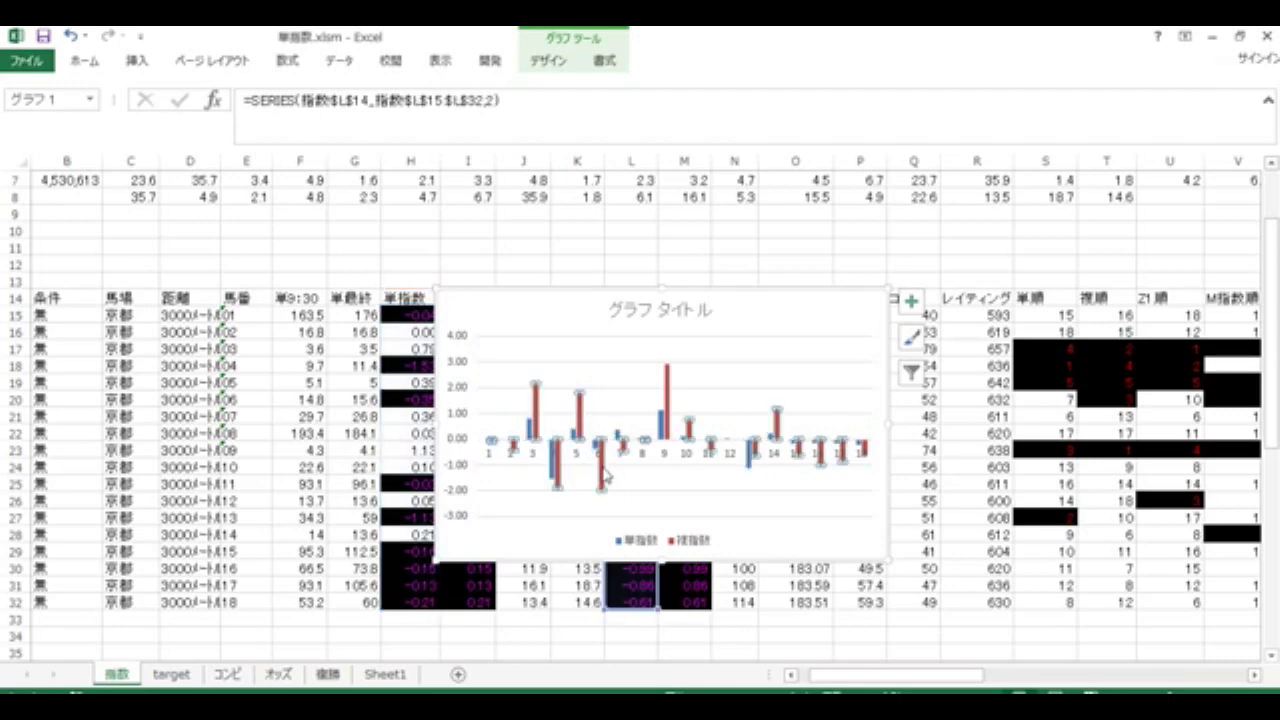
click(676, 487)
- Run the ゾーン macro on the 指数 sheet to build the odds zone table below the horse list
scroll(414, 509, down, 4)
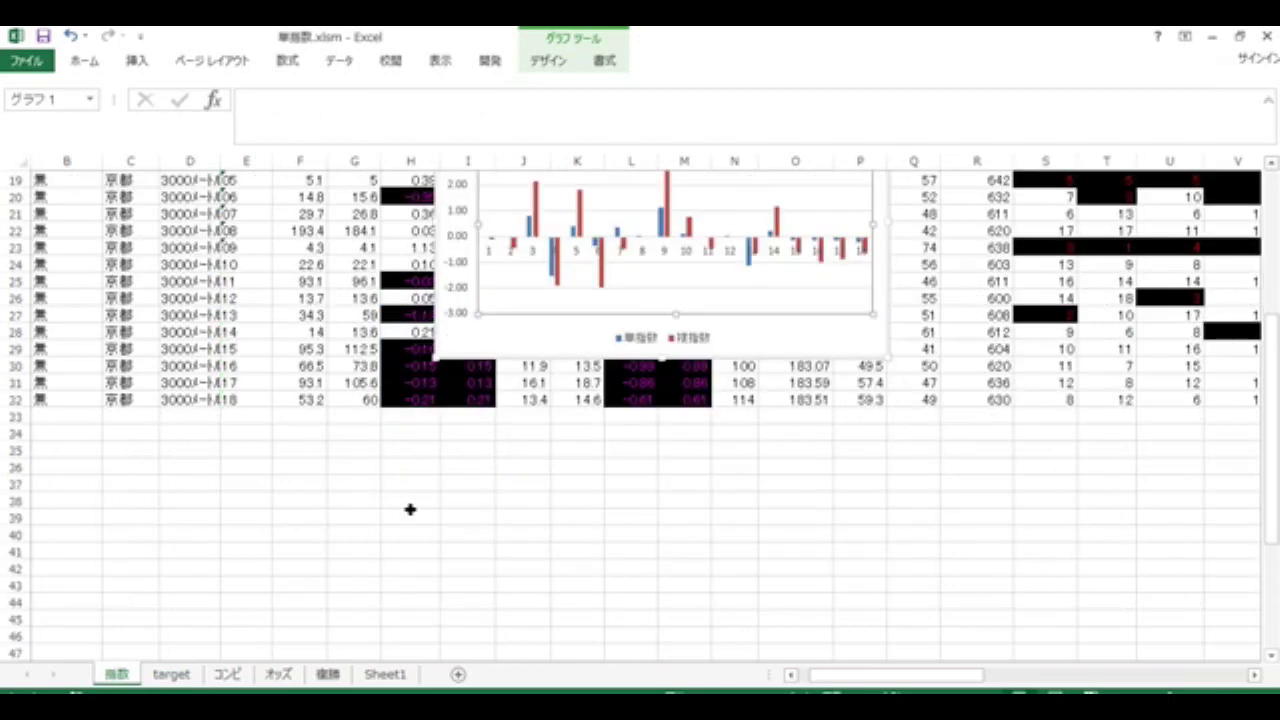
scroll(410, 509, up, 2)
scroll(410, 509, up, 4)
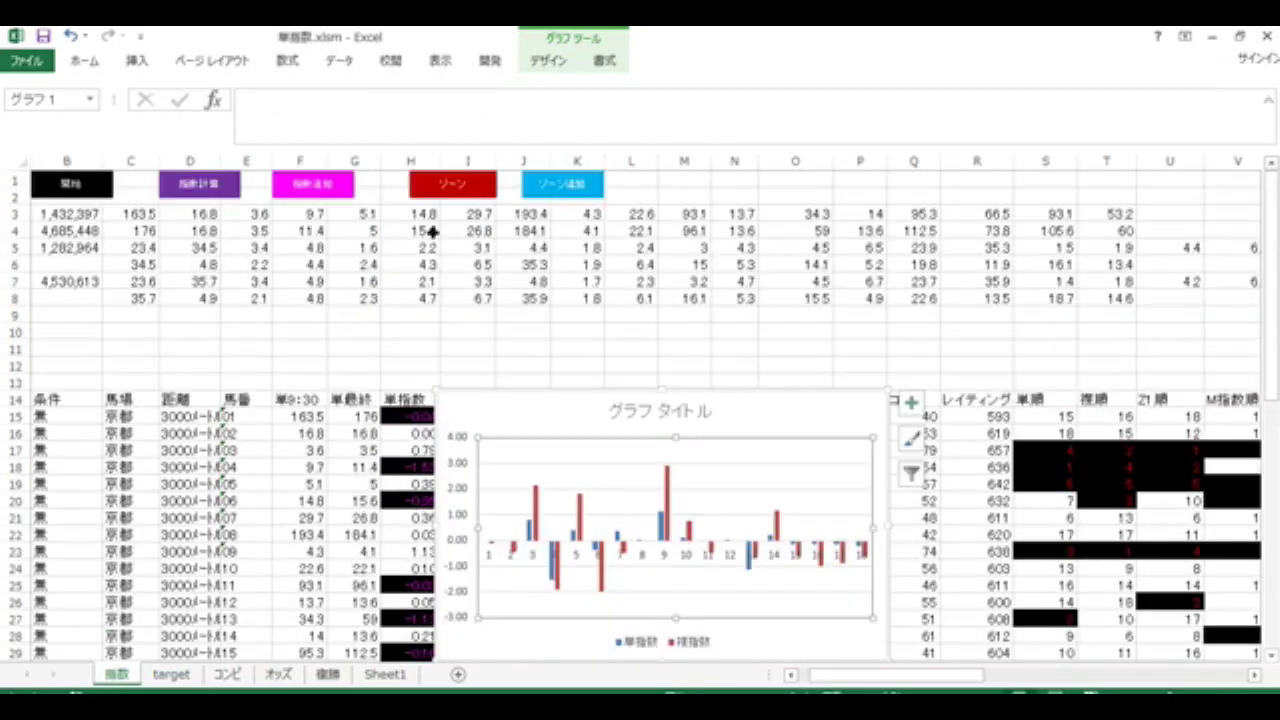
scroll(365, 474, down, 14)
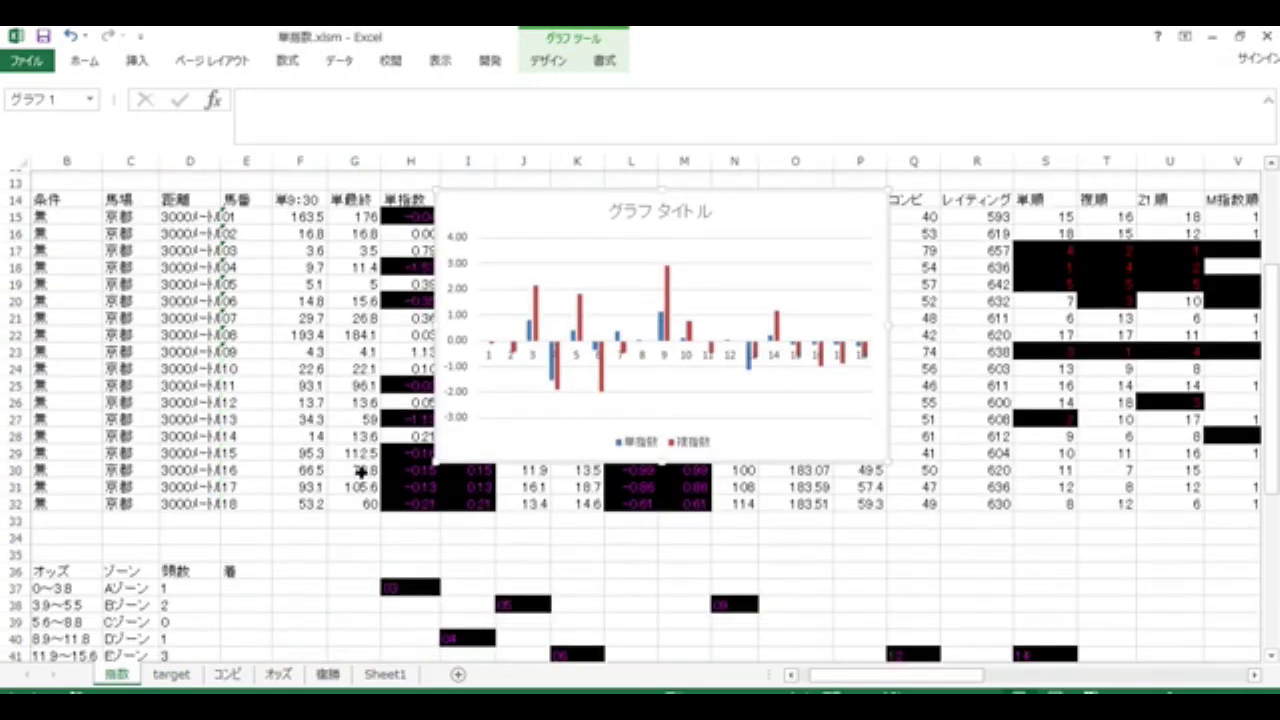
scroll(361, 473, up, 4)
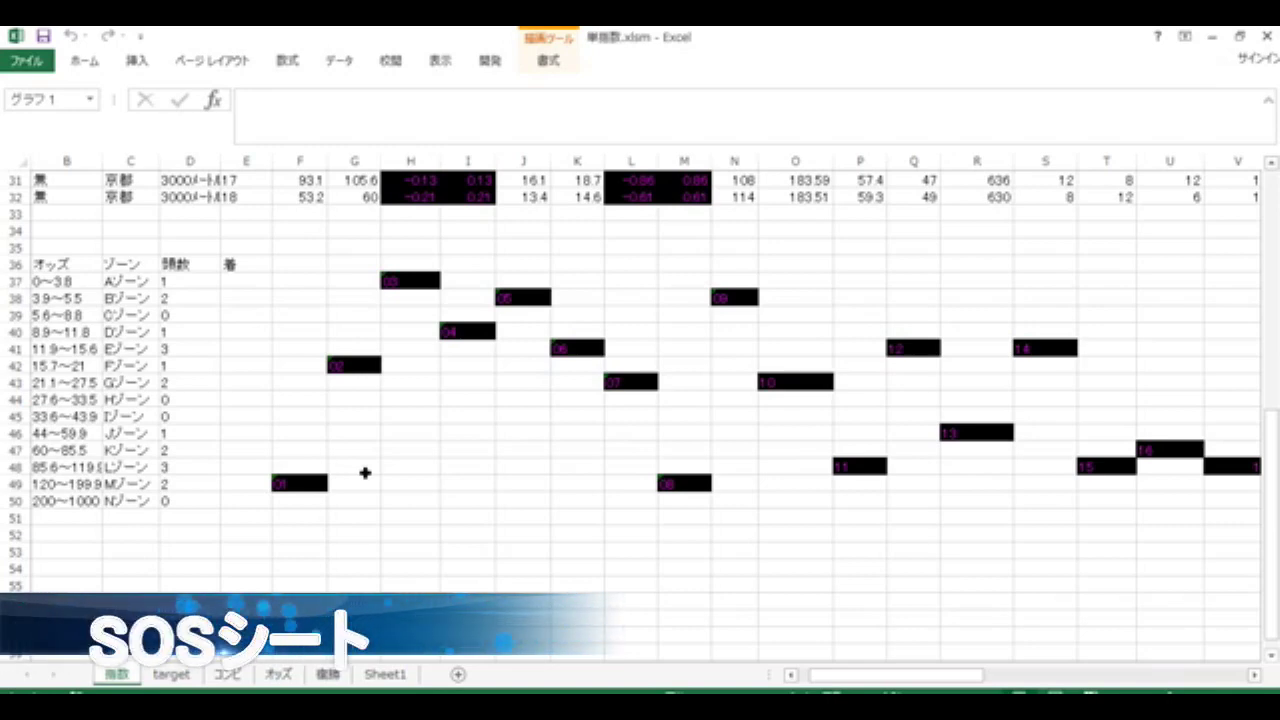
- Examine the zone table's オッズ ranges and 頭数 values, tracing the Aゾーン and Bゾーン rows across to their horses
drag(60, 281, 62, 298)
drag(71, 362, 74, 518)
click(259, 467)
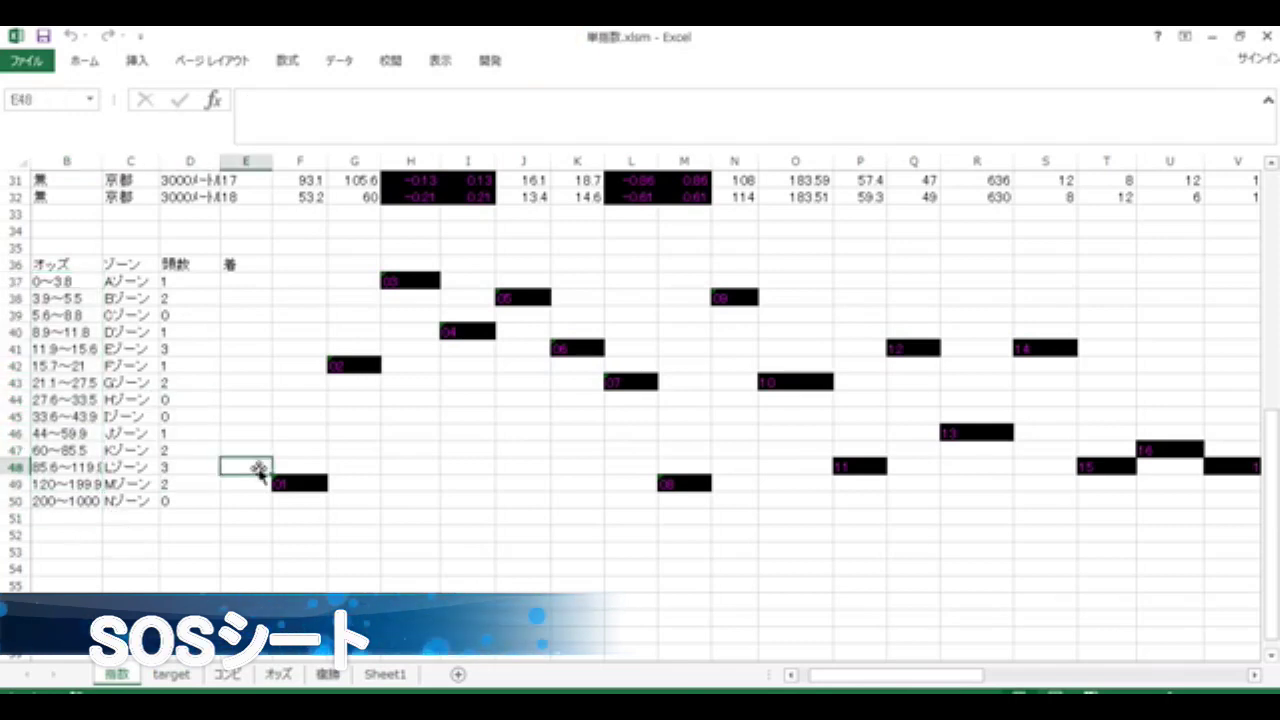
click(186, 283)
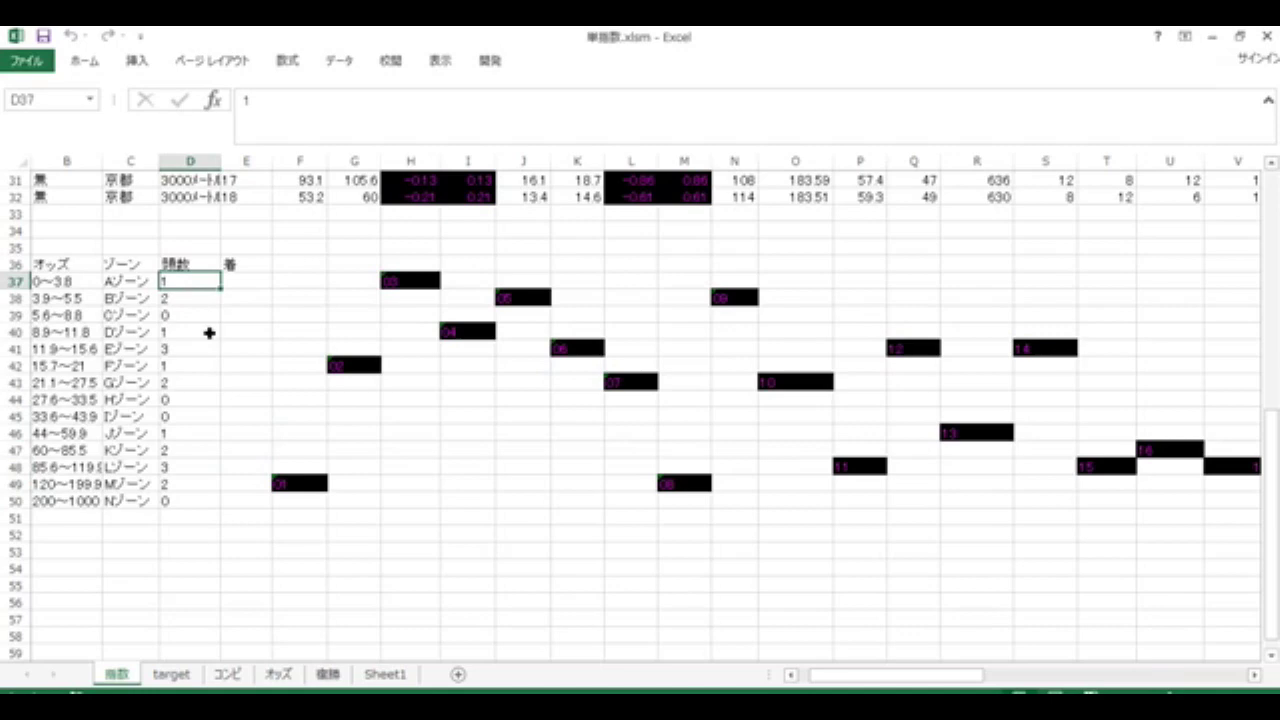
drag(209, 305, 790, 316)
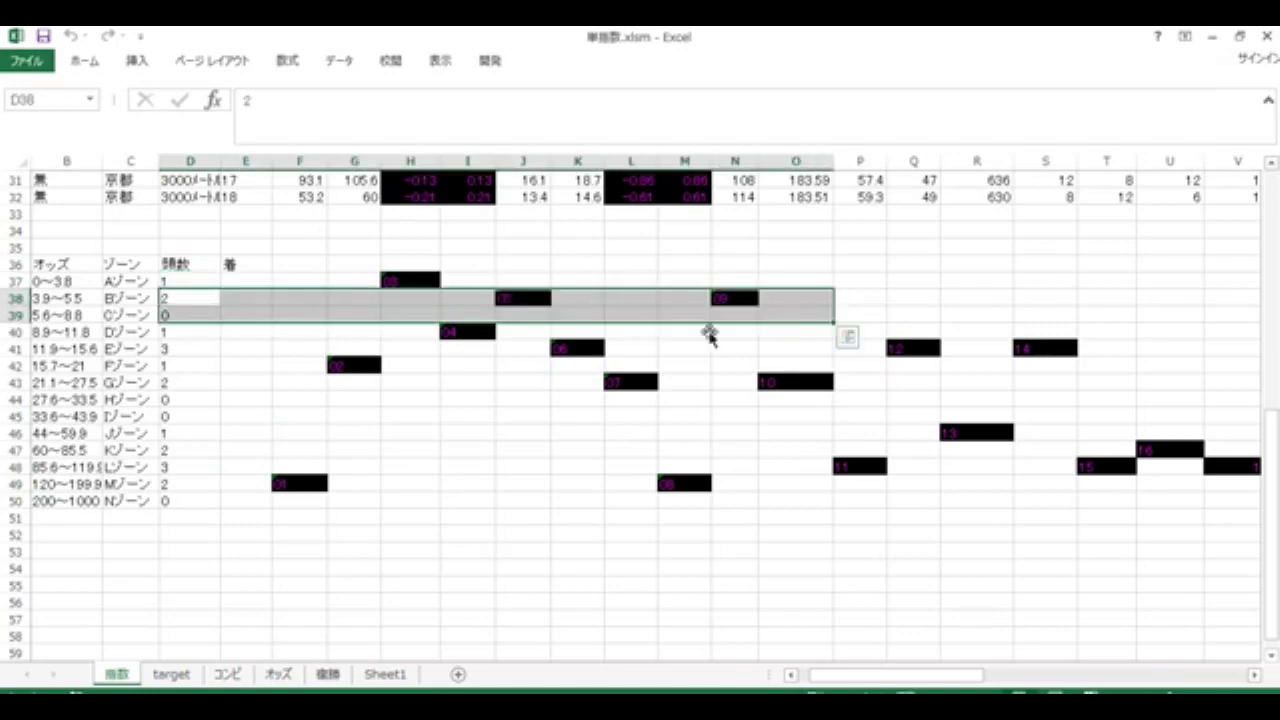
drag(206, 285, 425, 283)
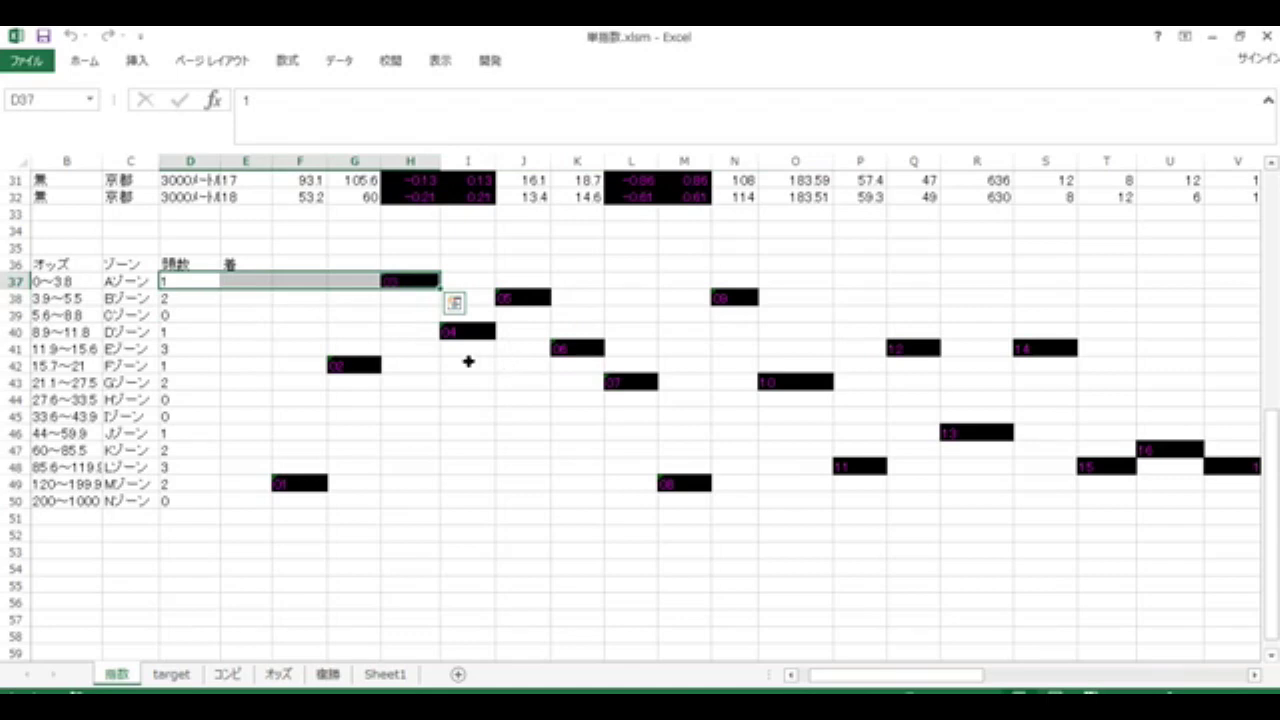
- Examine horse 03's placement in the Aゾーン row, its 頭数 cell D37 and the neighbouring 着 cell
click(433, 338)
click(675, 297)
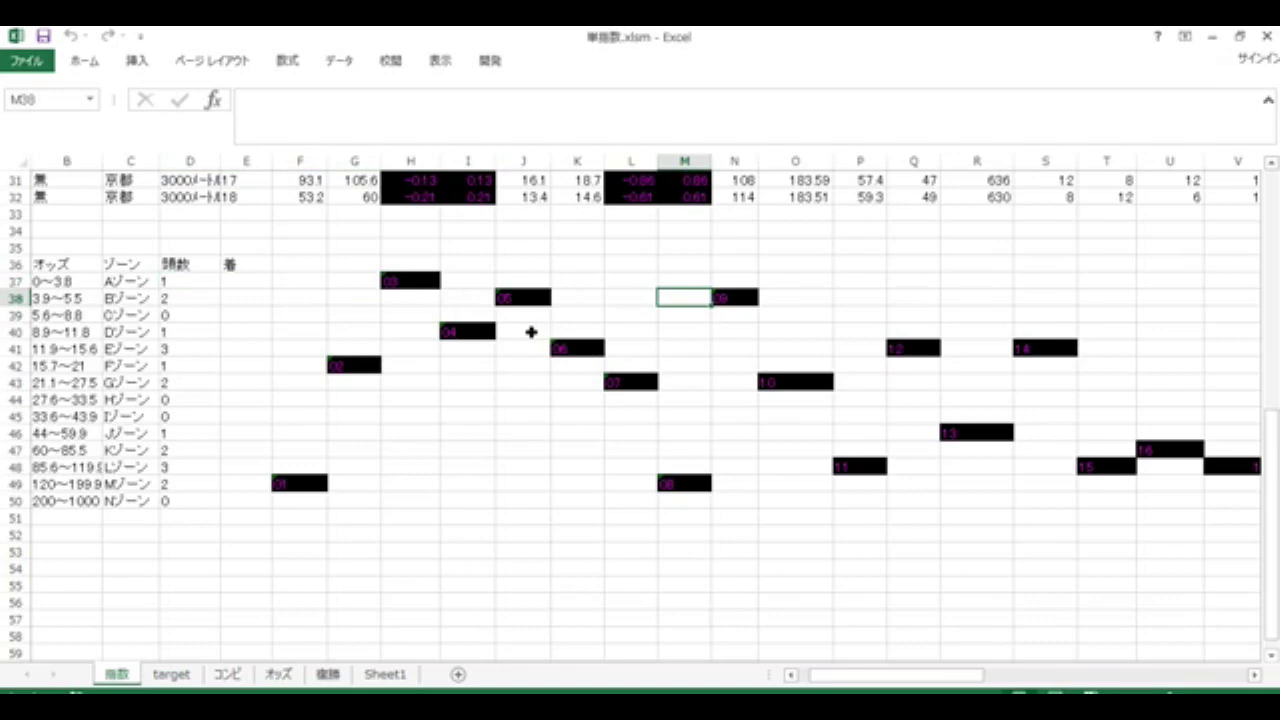
click(414, 338)
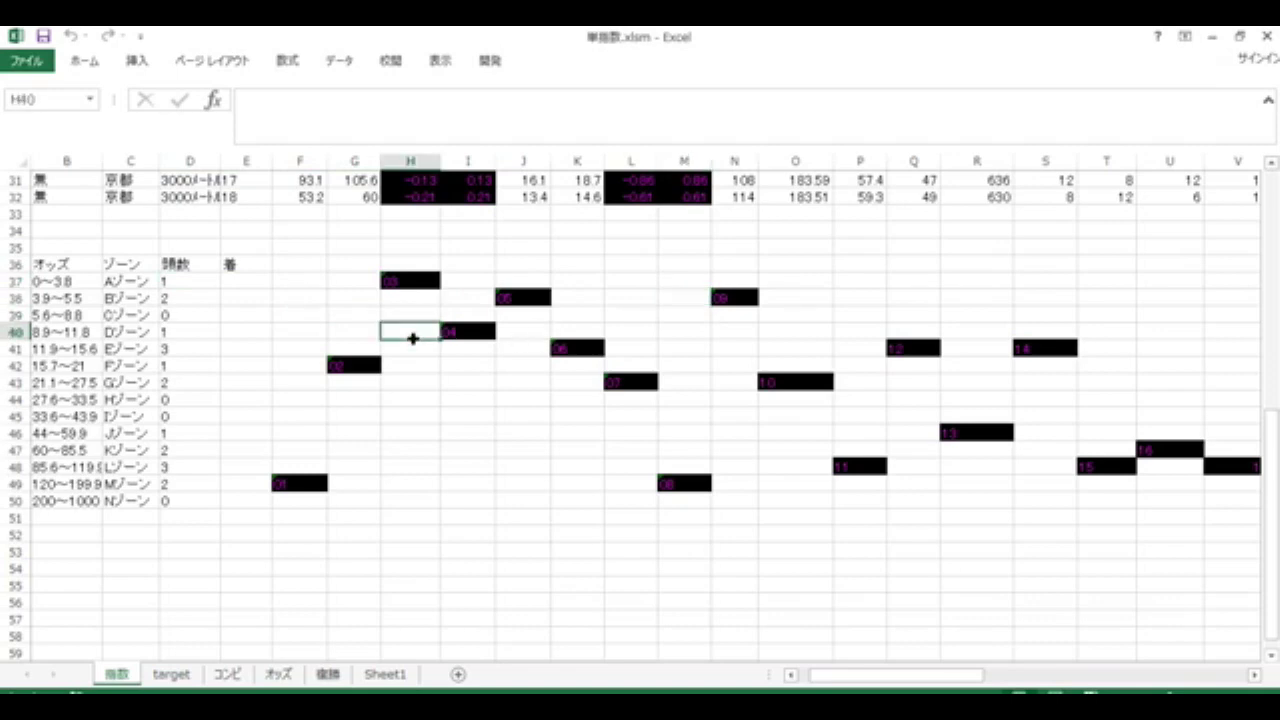
click(415, 283)
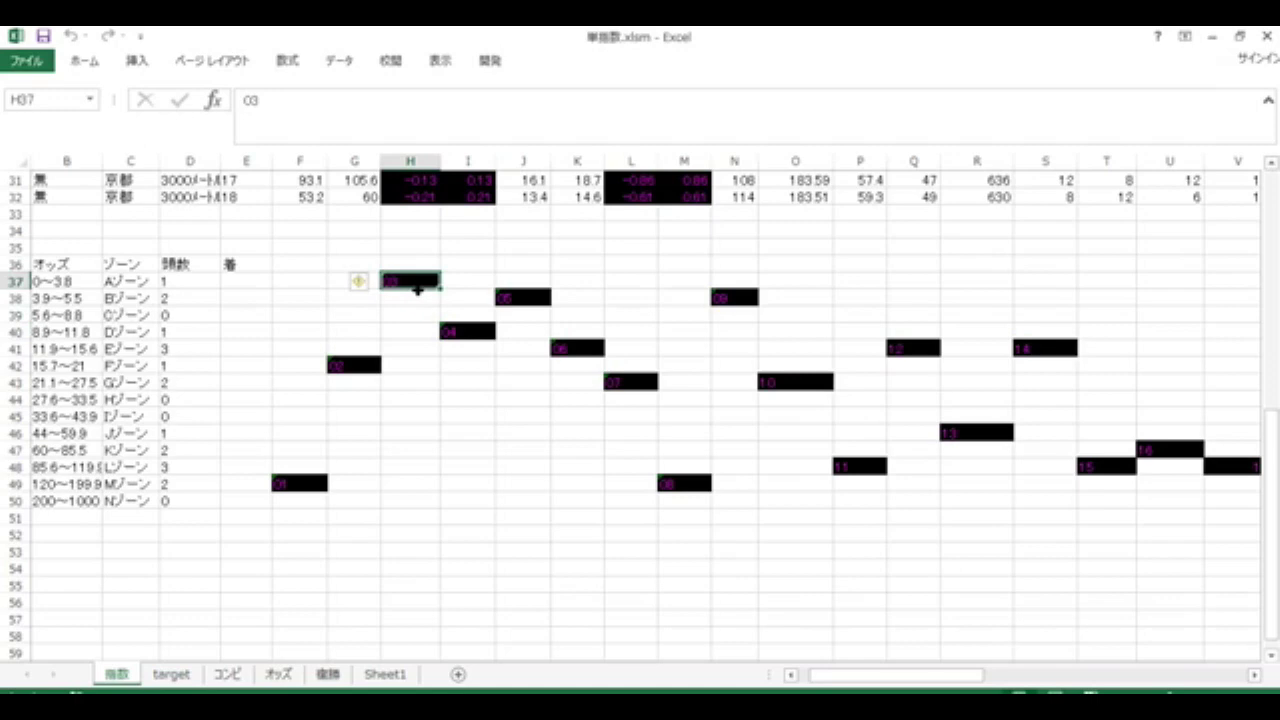
click(426, 297)
click(424, 285)
click(195, 285)
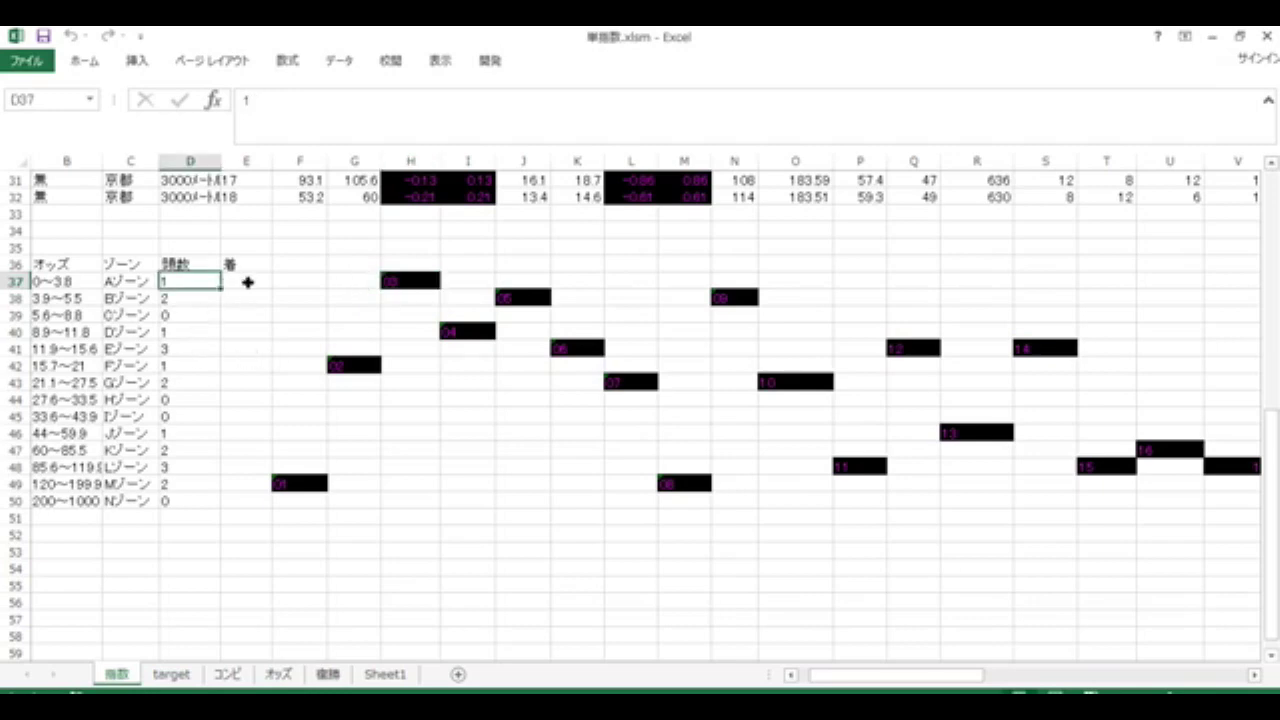
click(249, 282)
- Examine the Dゾーン and Eゾーン rows, selecting their 頭数 and 着 cells and the area across to horse 10
click(209, 336)
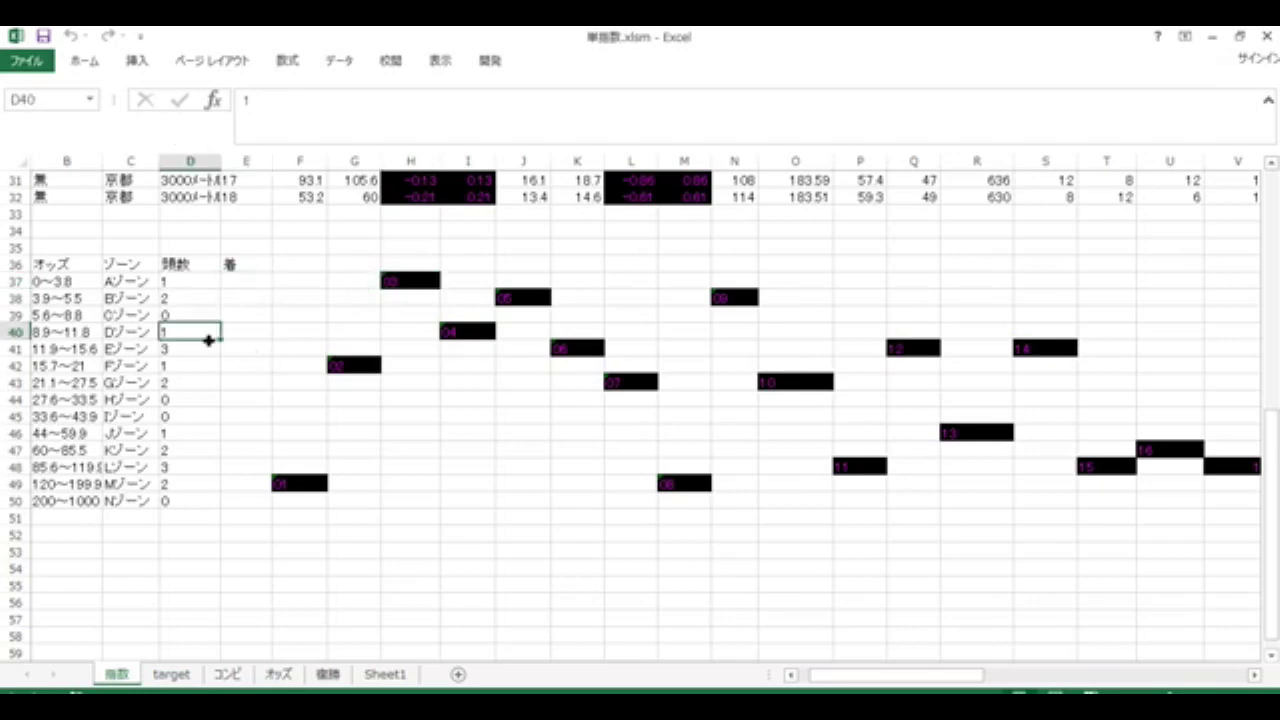
drag(212, 335, 257, 352)
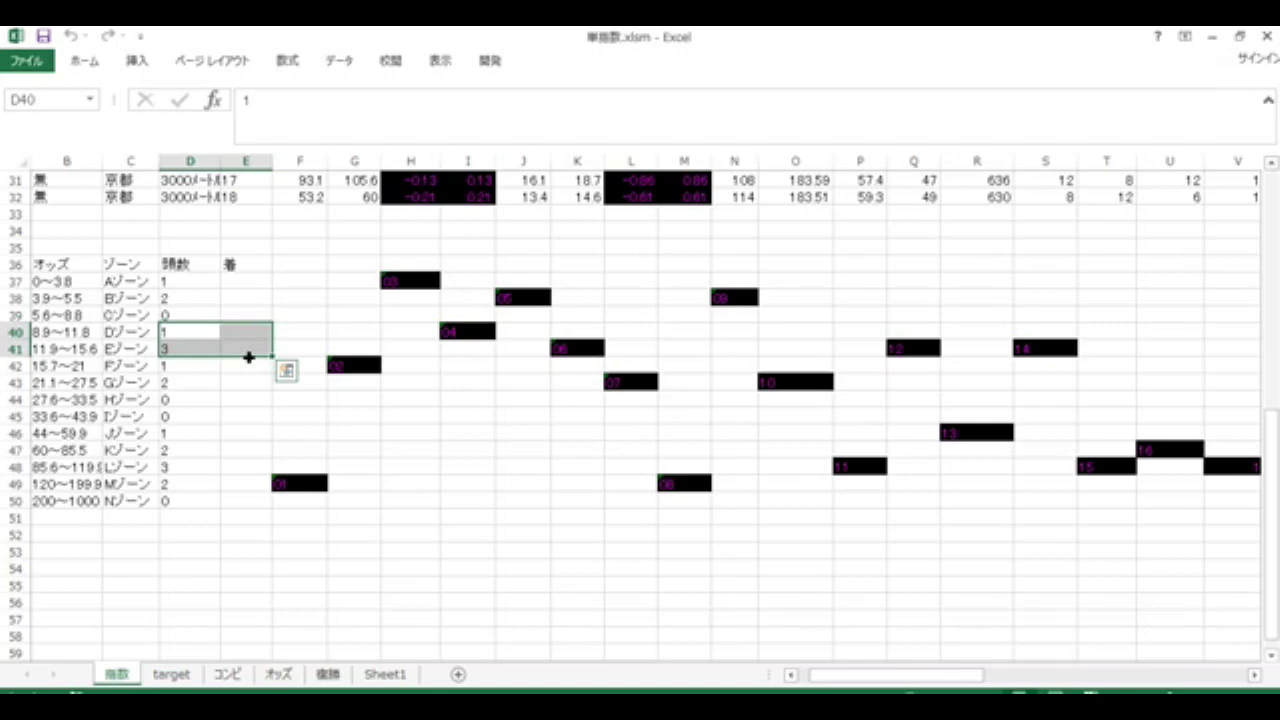
click(254, 337)
drag(185, 332, 264, 352)
drag(184, 343, 745, 388)
click(626, 418)
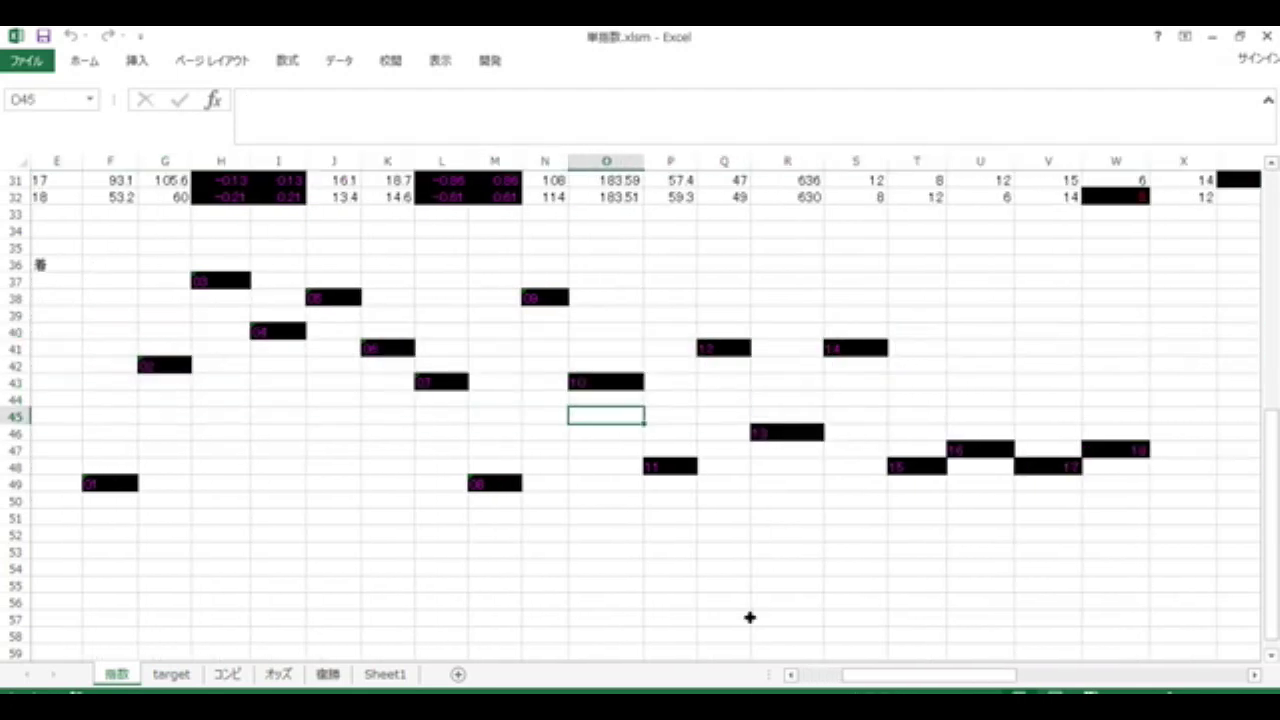
- Review the whole zone table from the レースID column onward, together with the index chart above it
drag(950, 676, 833, 685)
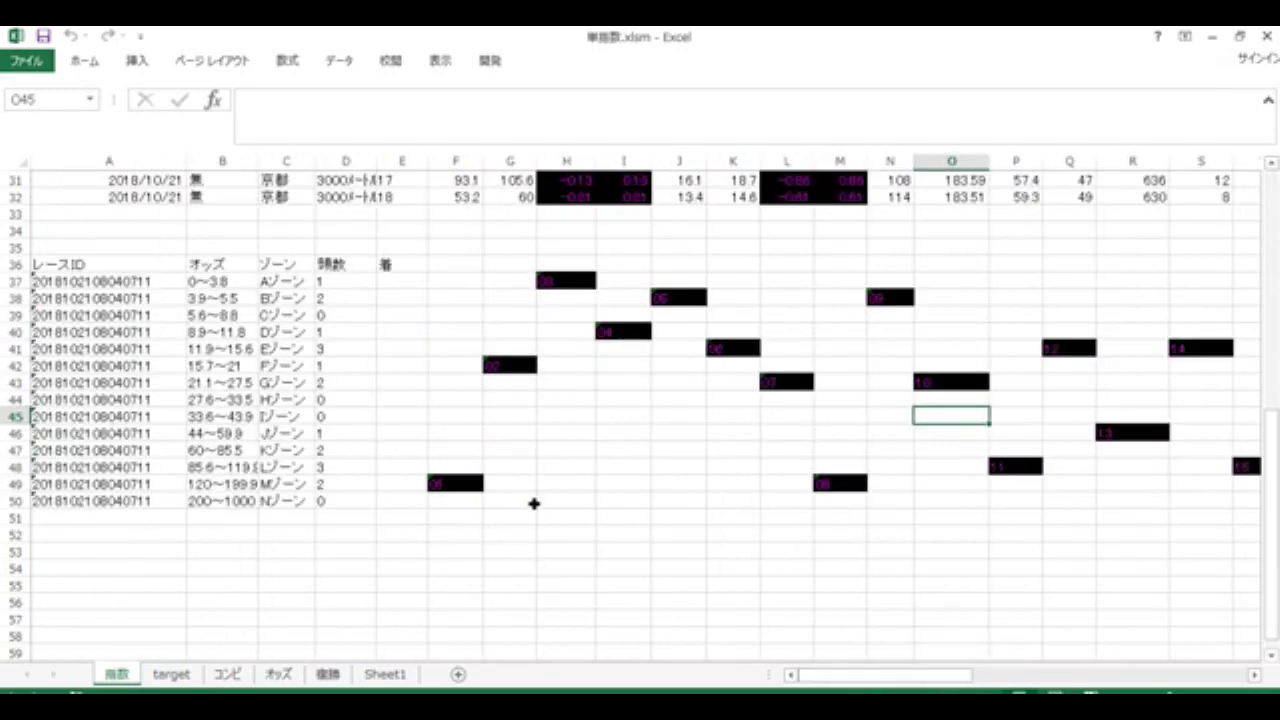
scroll(534, 504, up, 2)
scroll(534, 503, down, 4)
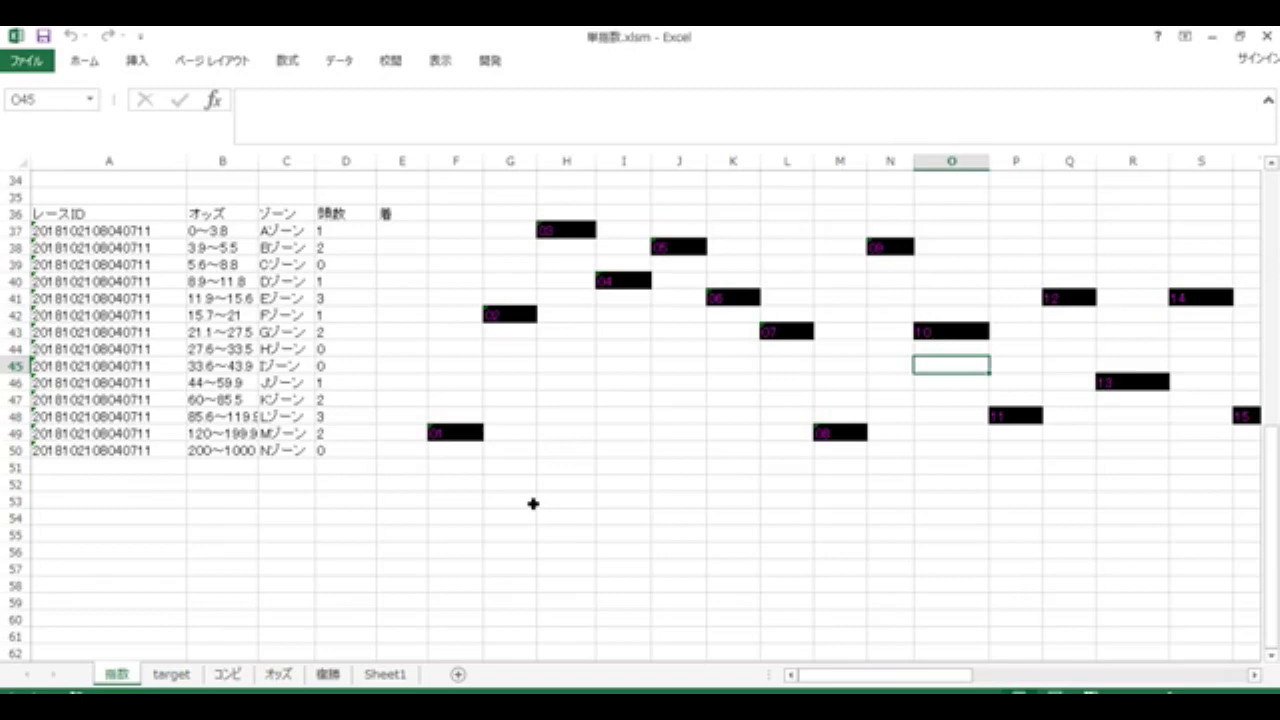
scroll(420, 517, up, 5)
scroll(446, 520, down, 1)
scroll(446, 520, down, 2)
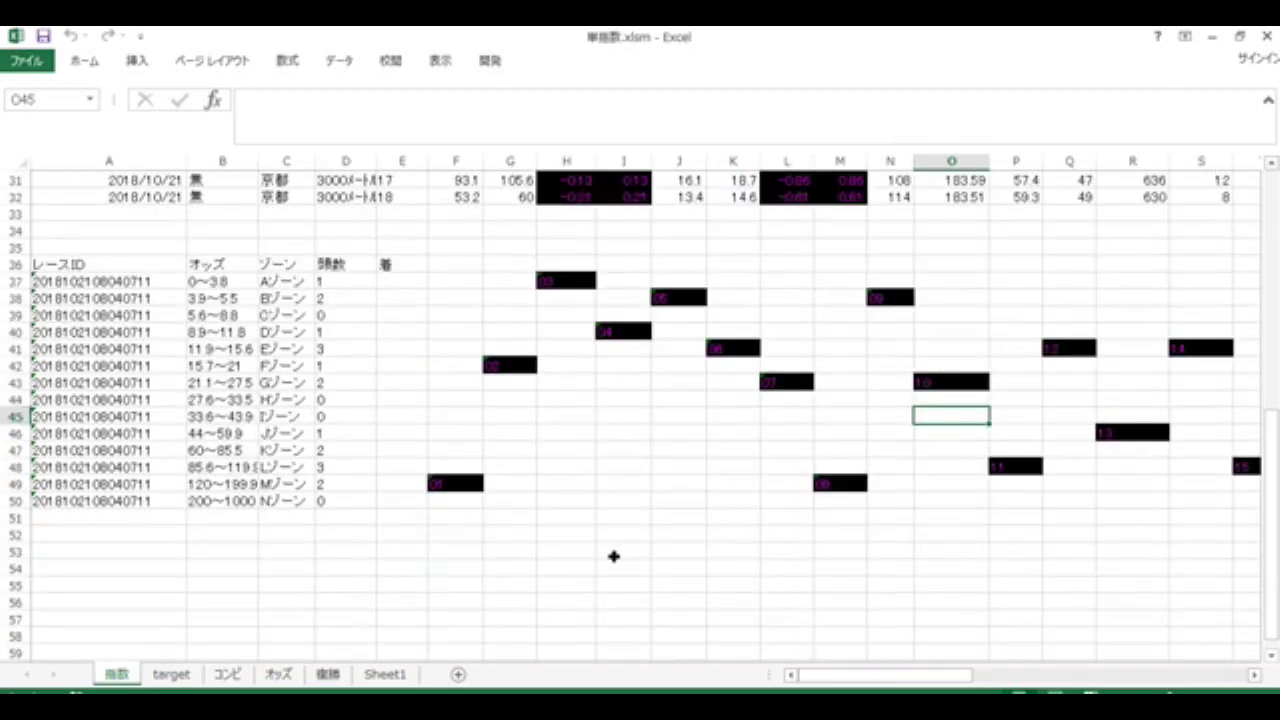
scroll(654, 534, up, 4)
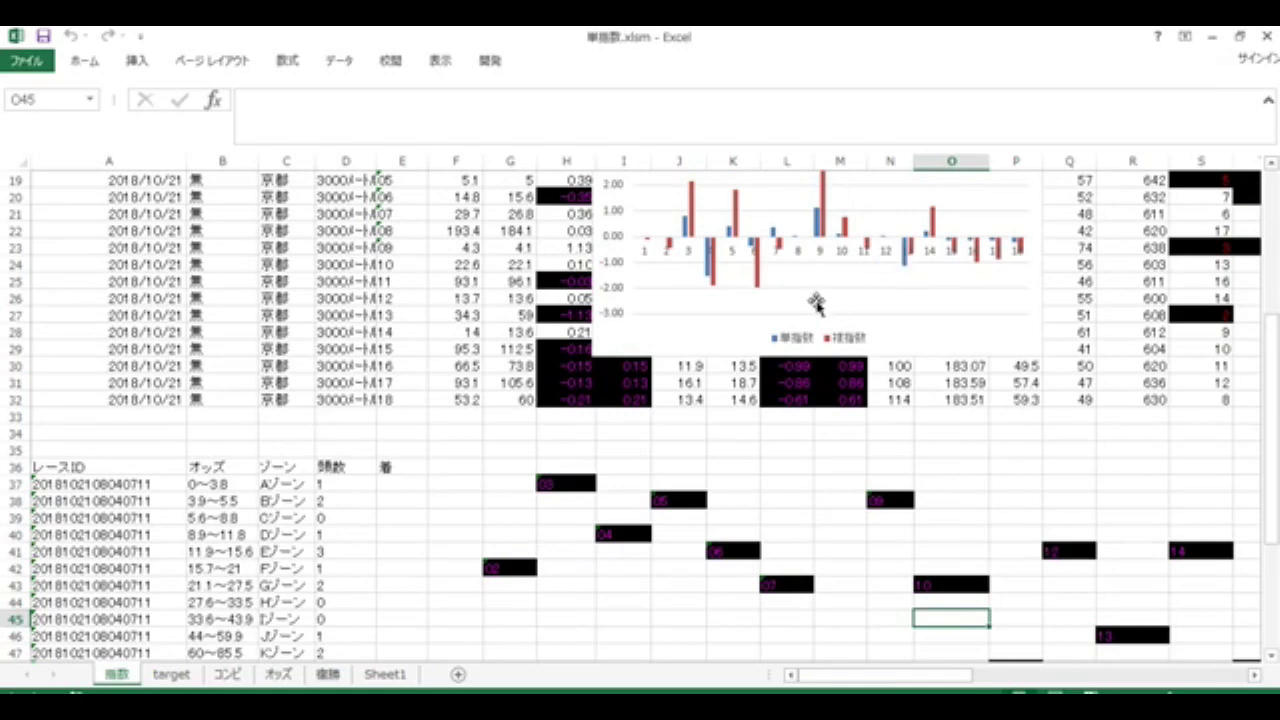
scroll(816, 302, up, 2)
scroll(709, 443, down, 3)
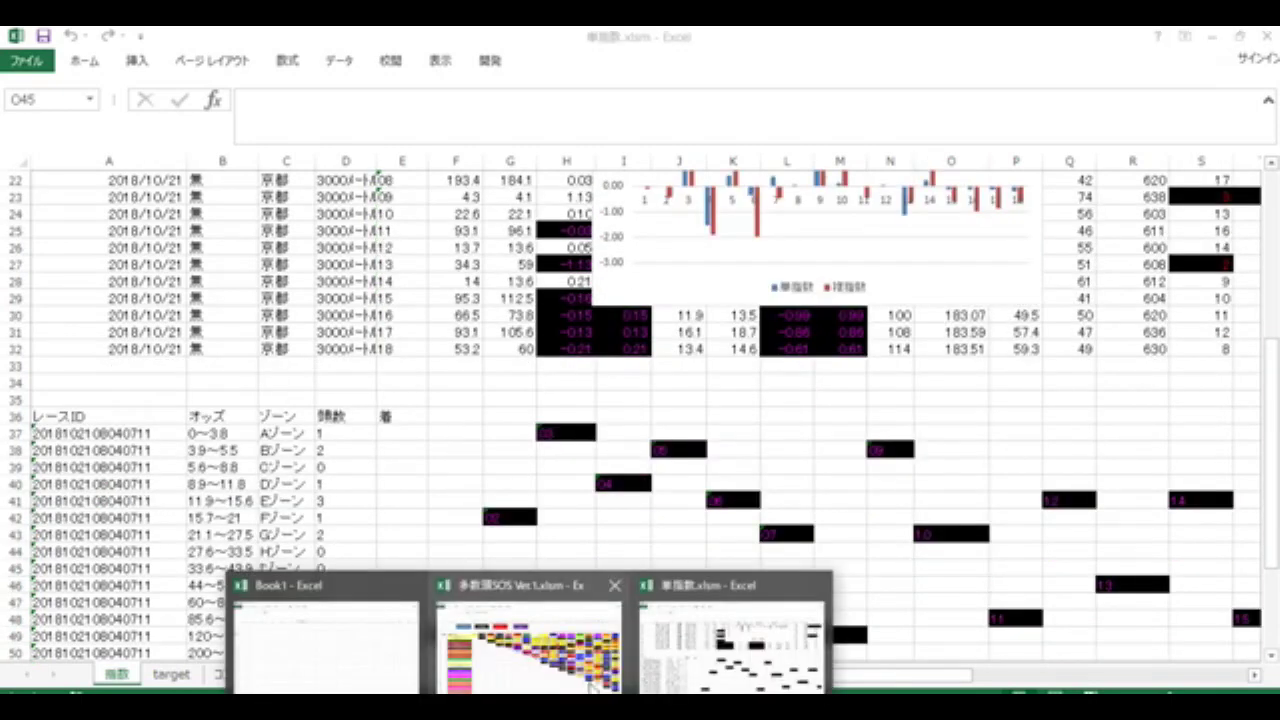
- Switch to 多数頭SOS Ver.1.xlsm to view its 18頭立 odds matrix, and switch to the TARGET frontier JV race card
click(549, 684)
click(877, 401)
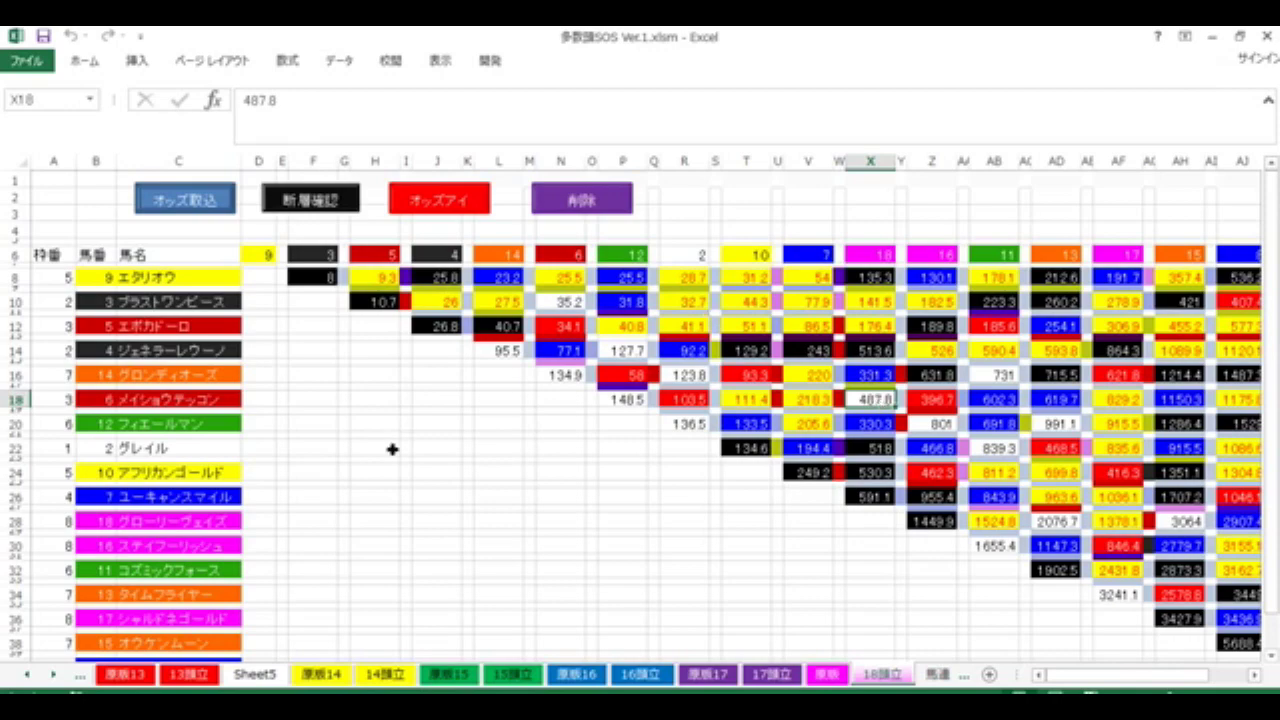
key(alt+Tab)
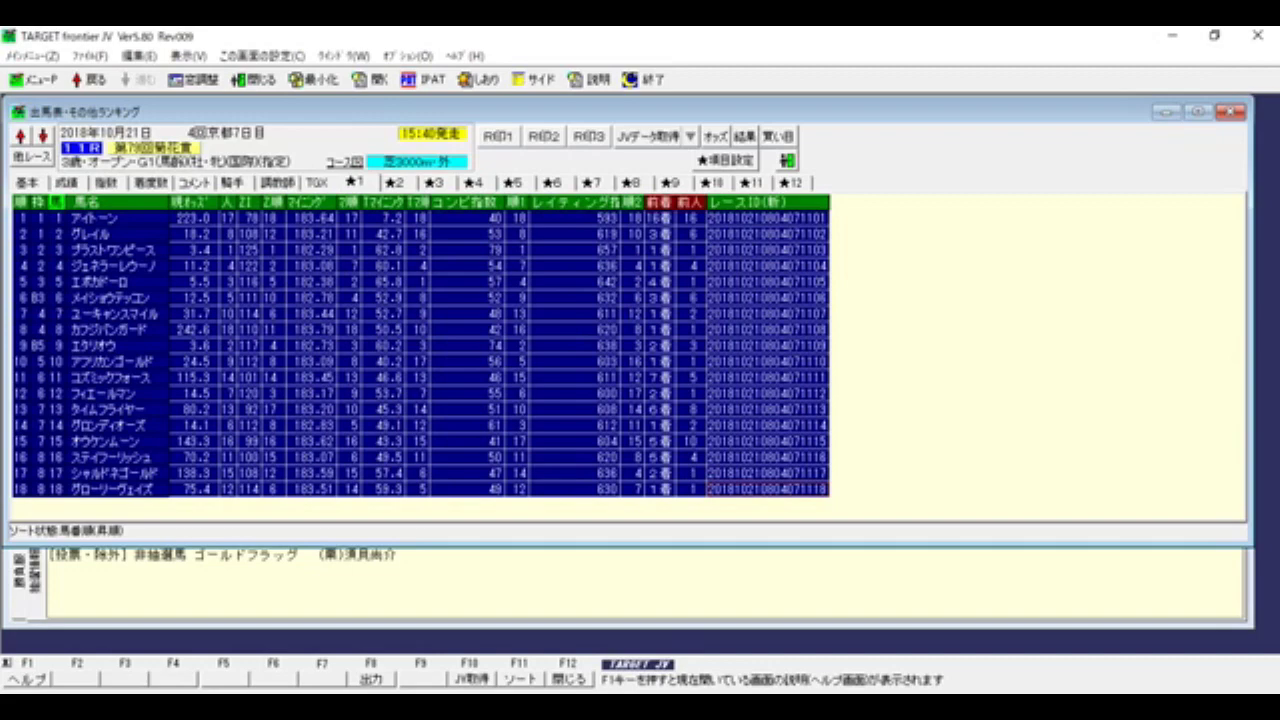
- Switch back to 単指数.xlsm and view the index chart alongside the horse list on the 指数 sheet
mouse_move(530, 708)
click(680, 664)
click(950, 569)
scroll(840, 305, up, 2)
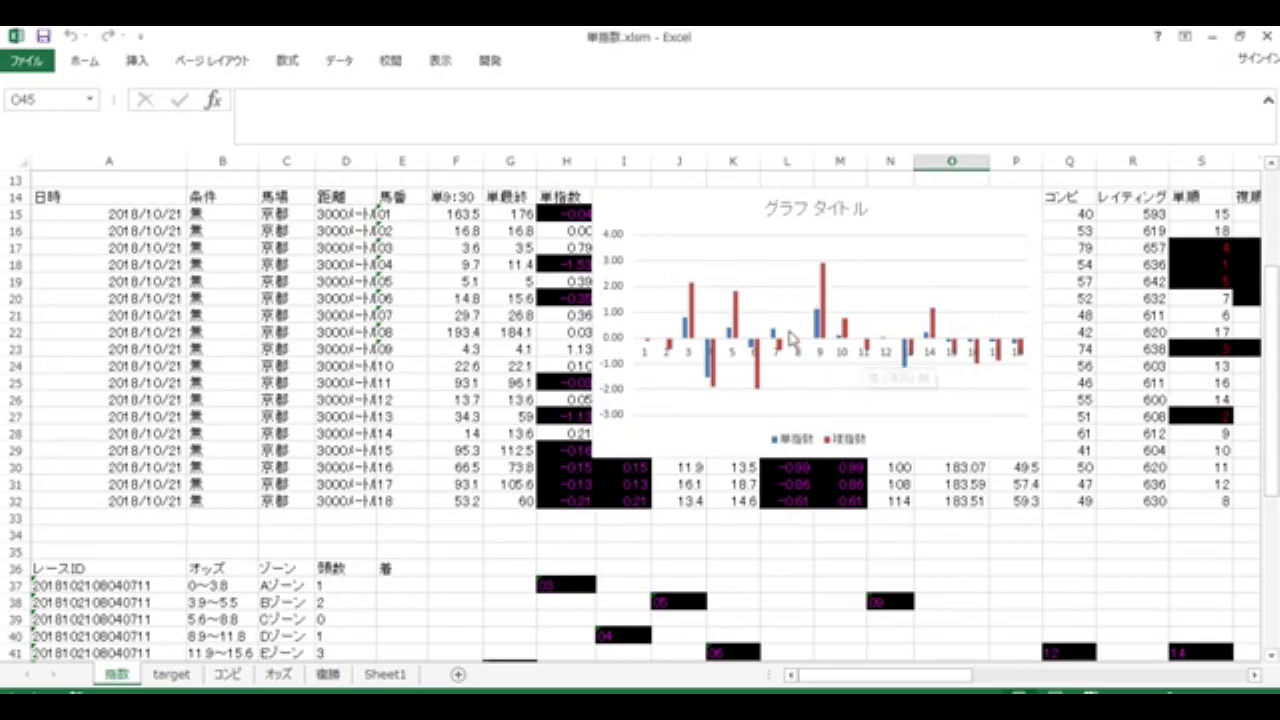
- Examine the 単指数 and 複指数 bars in the index chart for the higher-numbered horses, together with the zone table below
click(760, 379)
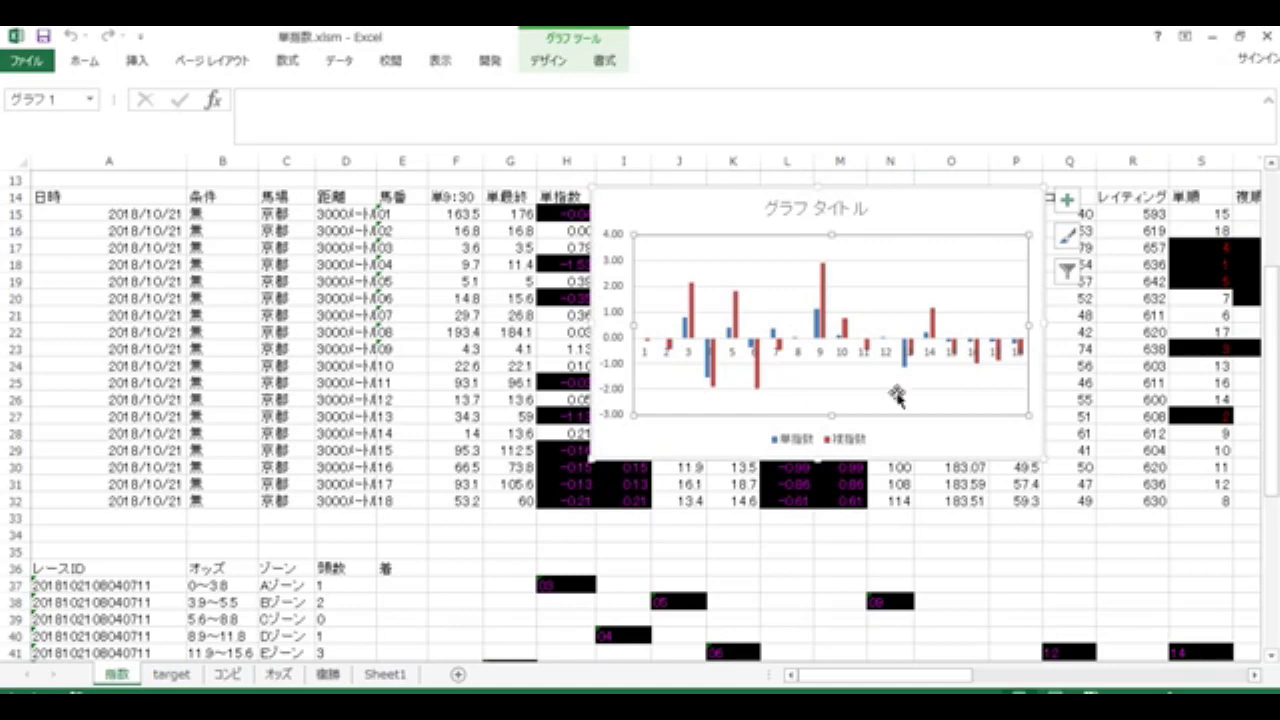
click(952, 352)
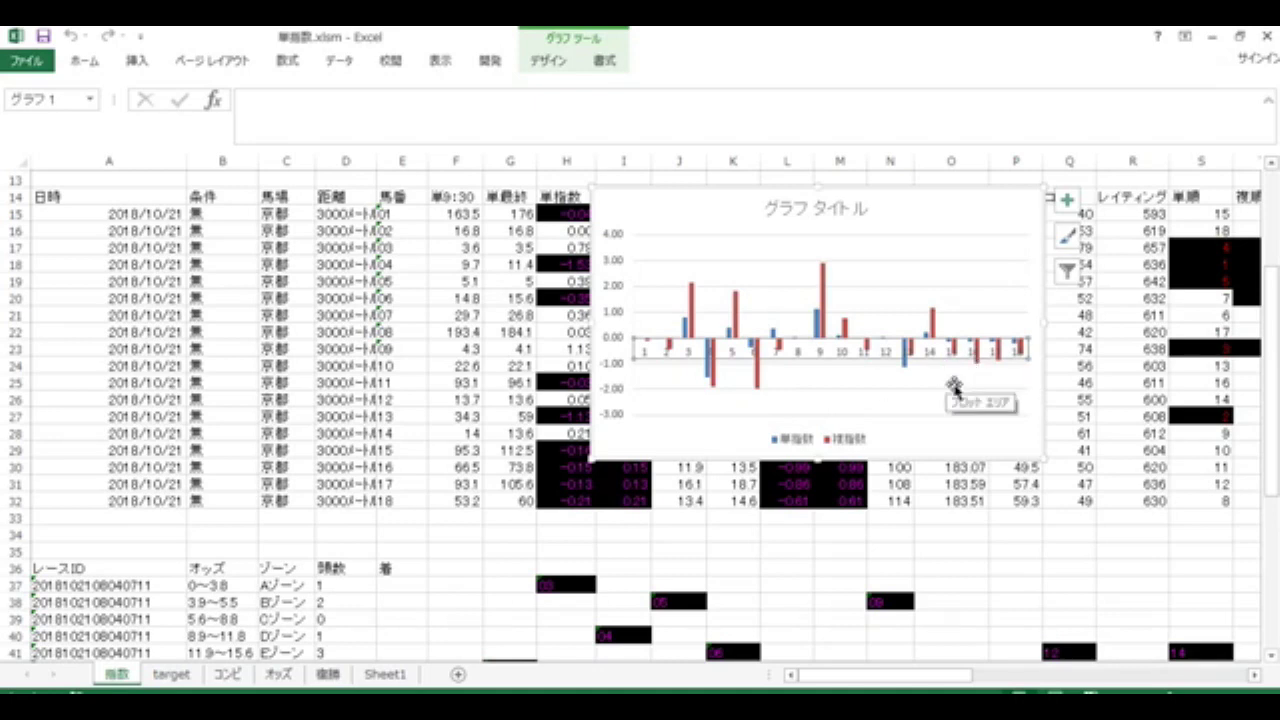
click(954, 387)
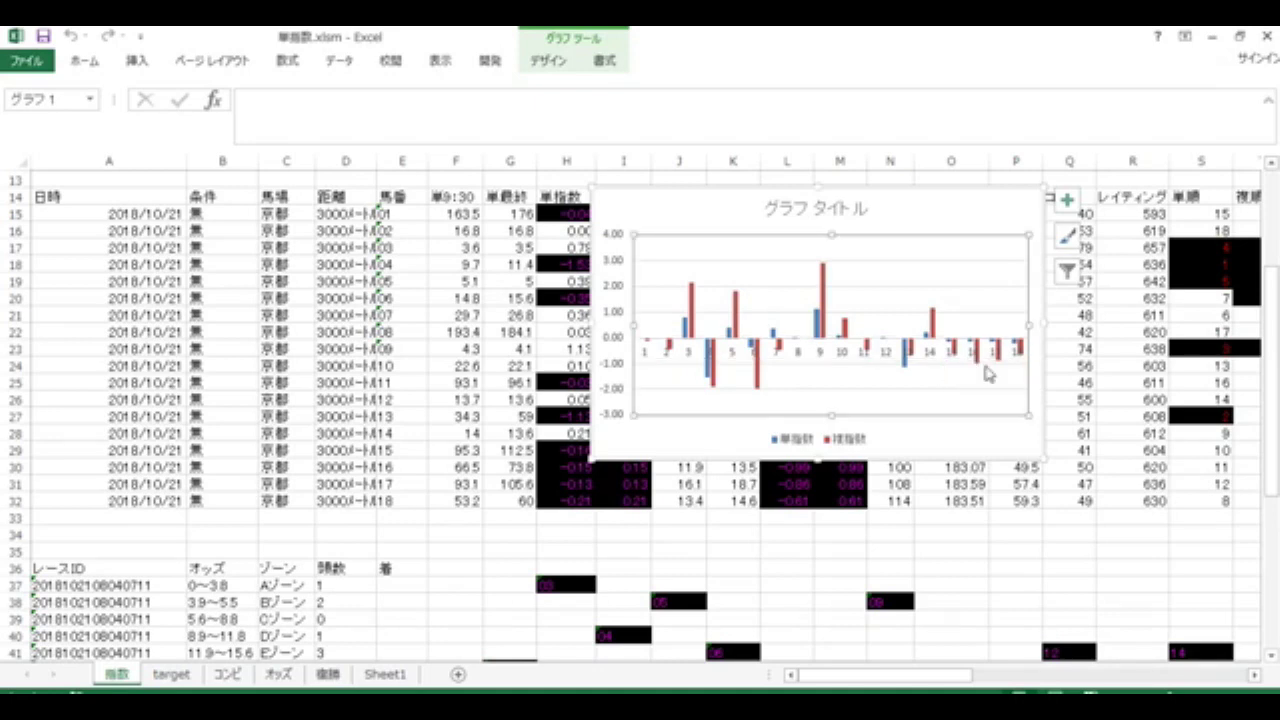
click(1020, 352)
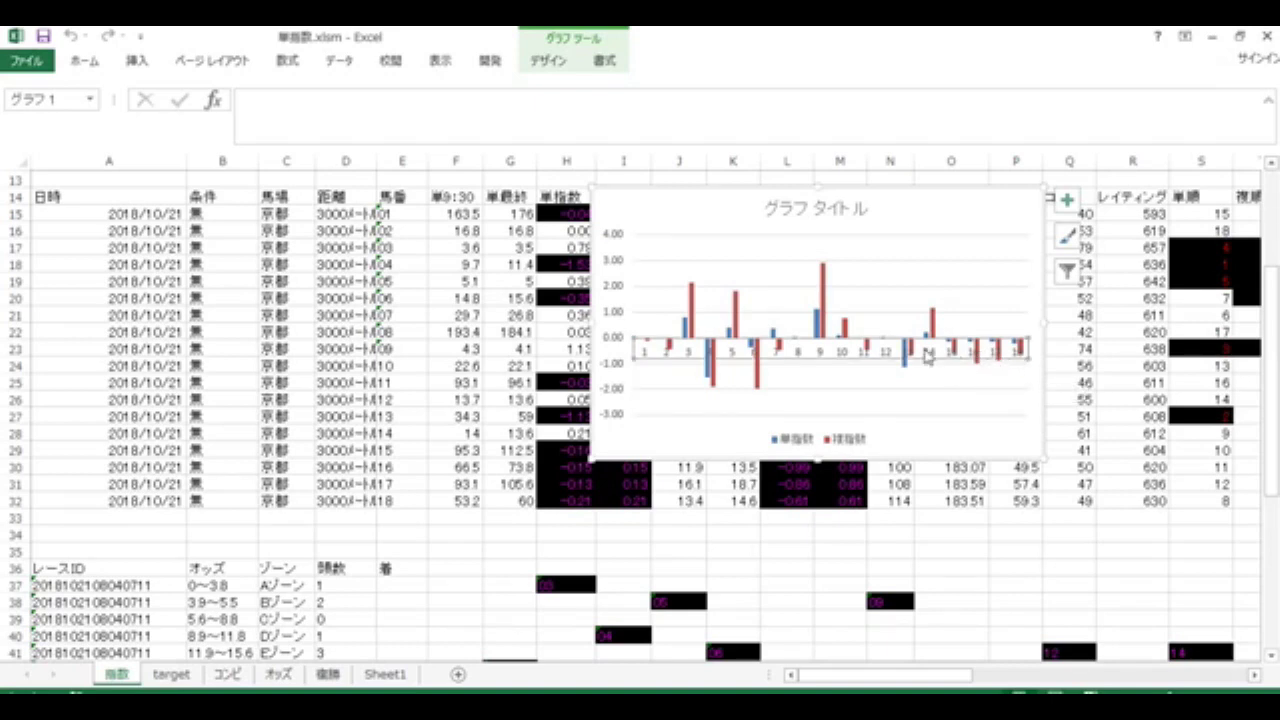
click(890, 362)
scroll(466, 560, down, 4)
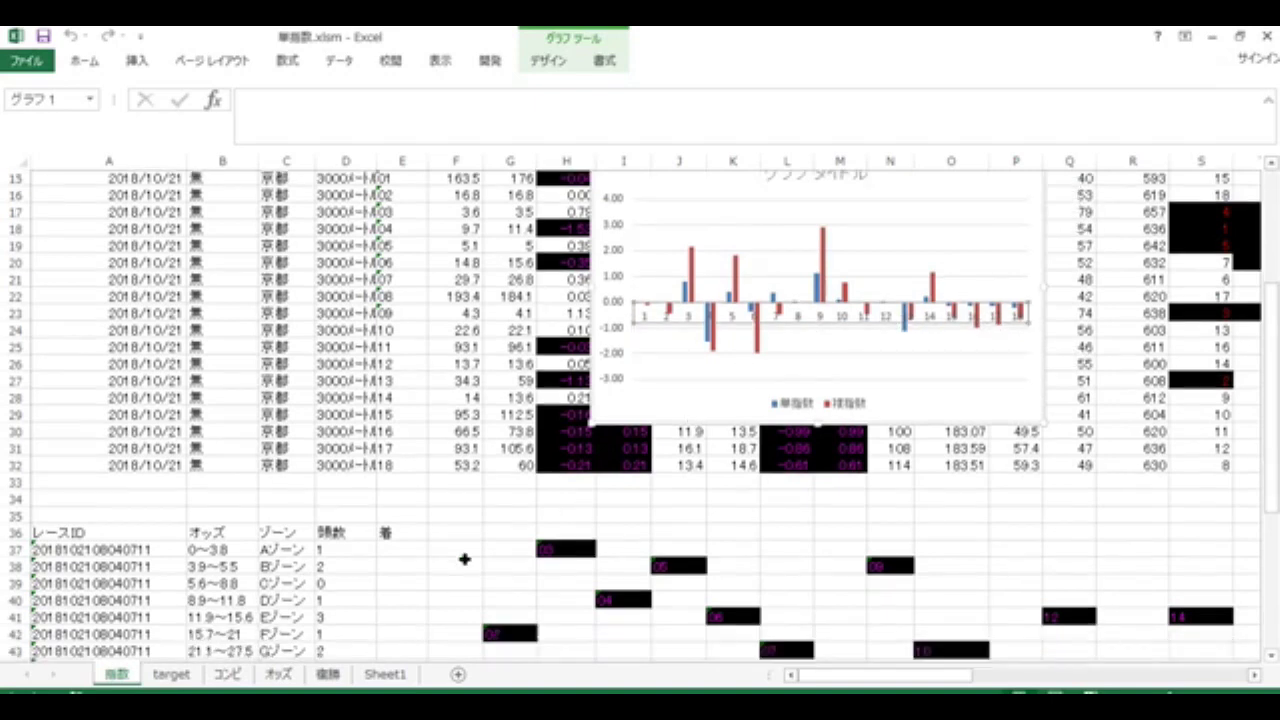
click(497, 537)
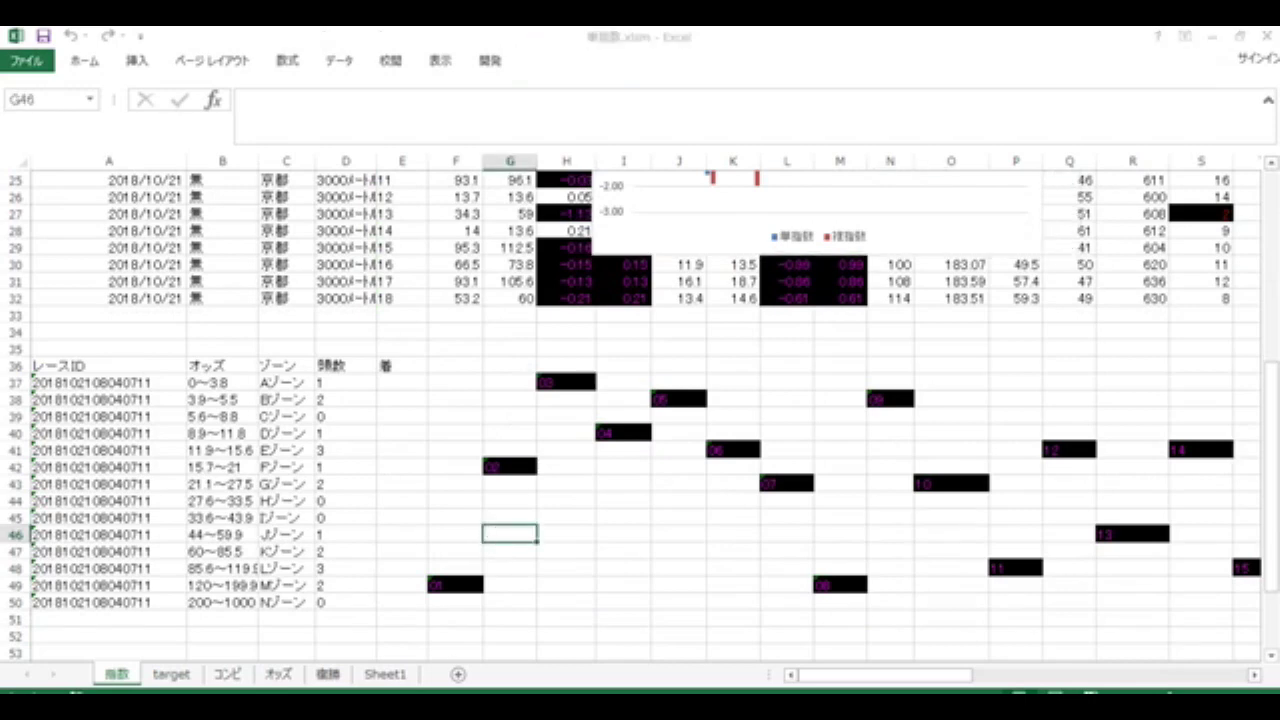
- Switch to 多数頭SOS Ver.1.xlsm to examine the 18頭立 odds matrix, and switch to the TARGET frontier JV race card
mouse_move(530, 706)
click(580, 667)
key(Down)
key(Down)
key(Down)
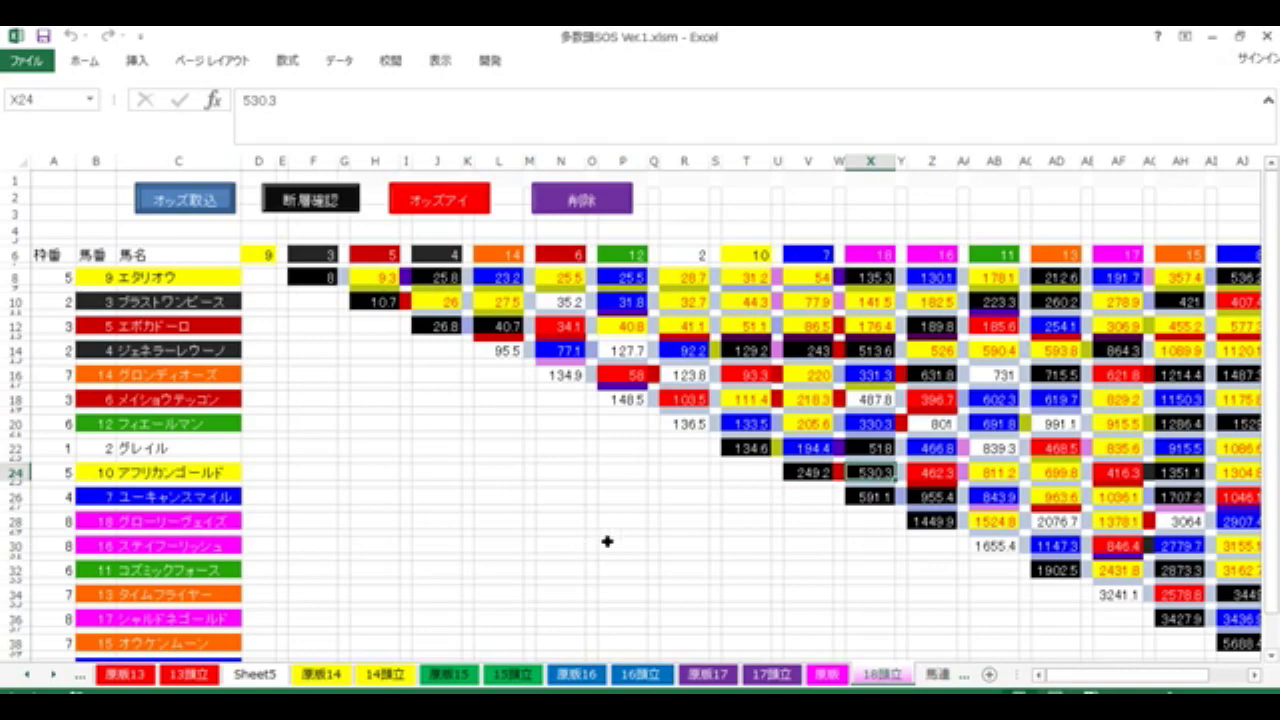
scroll(608, 540, down, 3)
scroll(615, 534, up, 3)
key(alt+Tab)
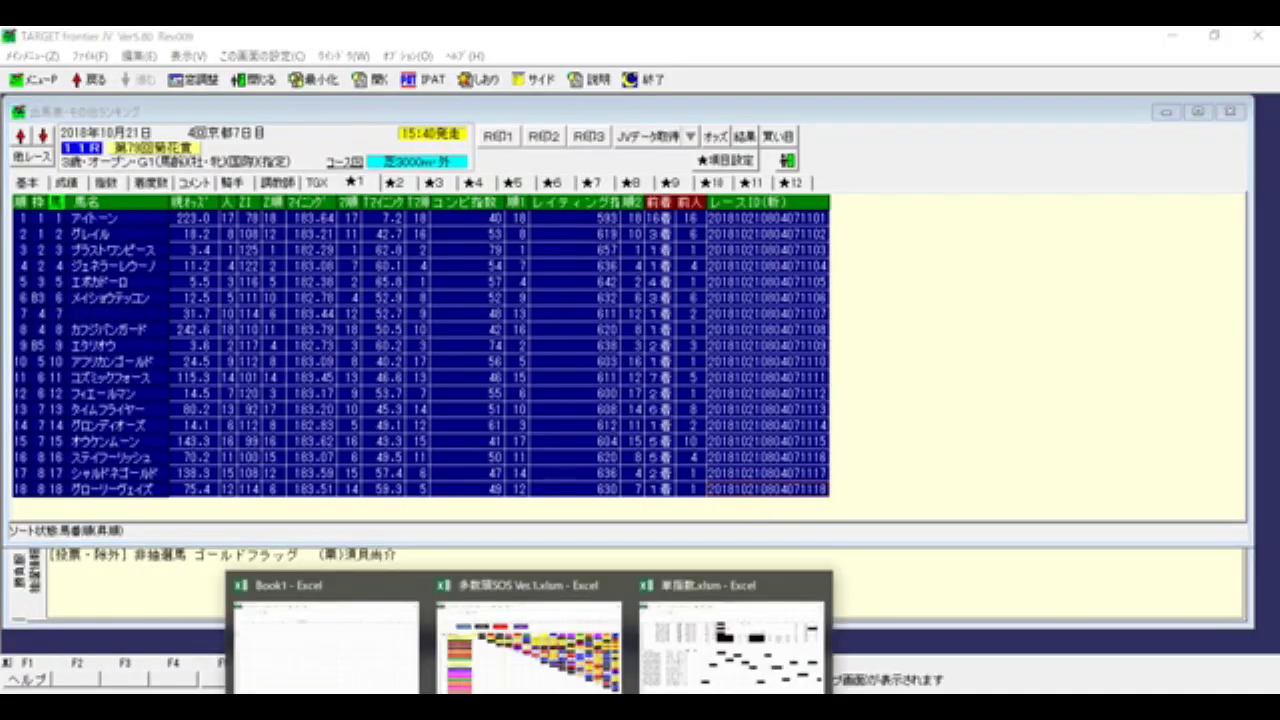
- Return to 単指数.xlsm and examine the bars around horses 7 to 13 in the index chart
click(680, 670)
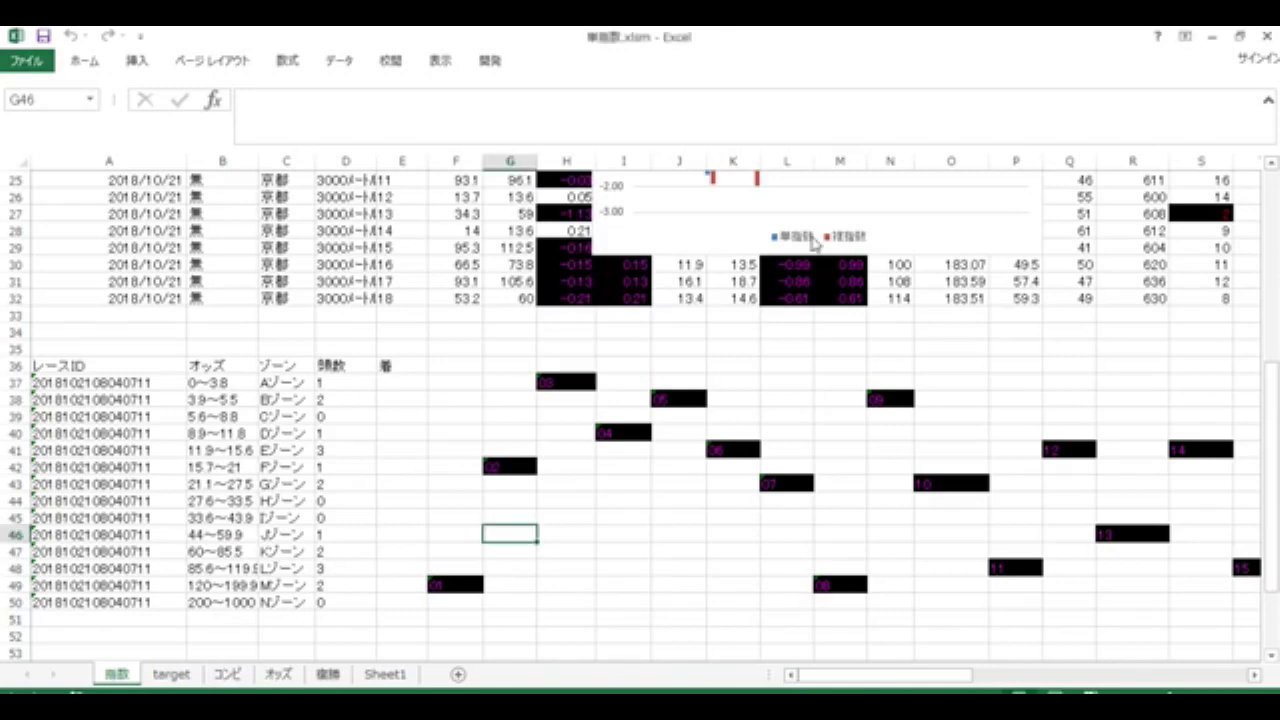
scroll(830, 255, up, 3)
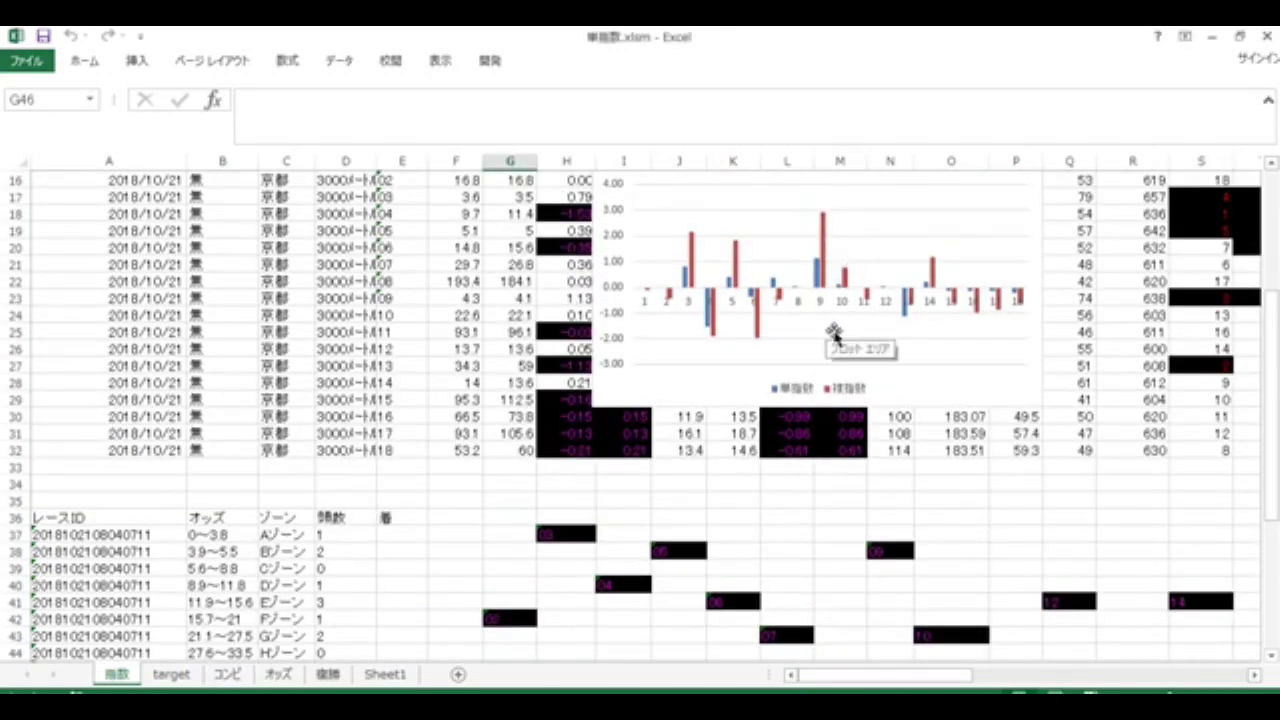
click(824, 320)
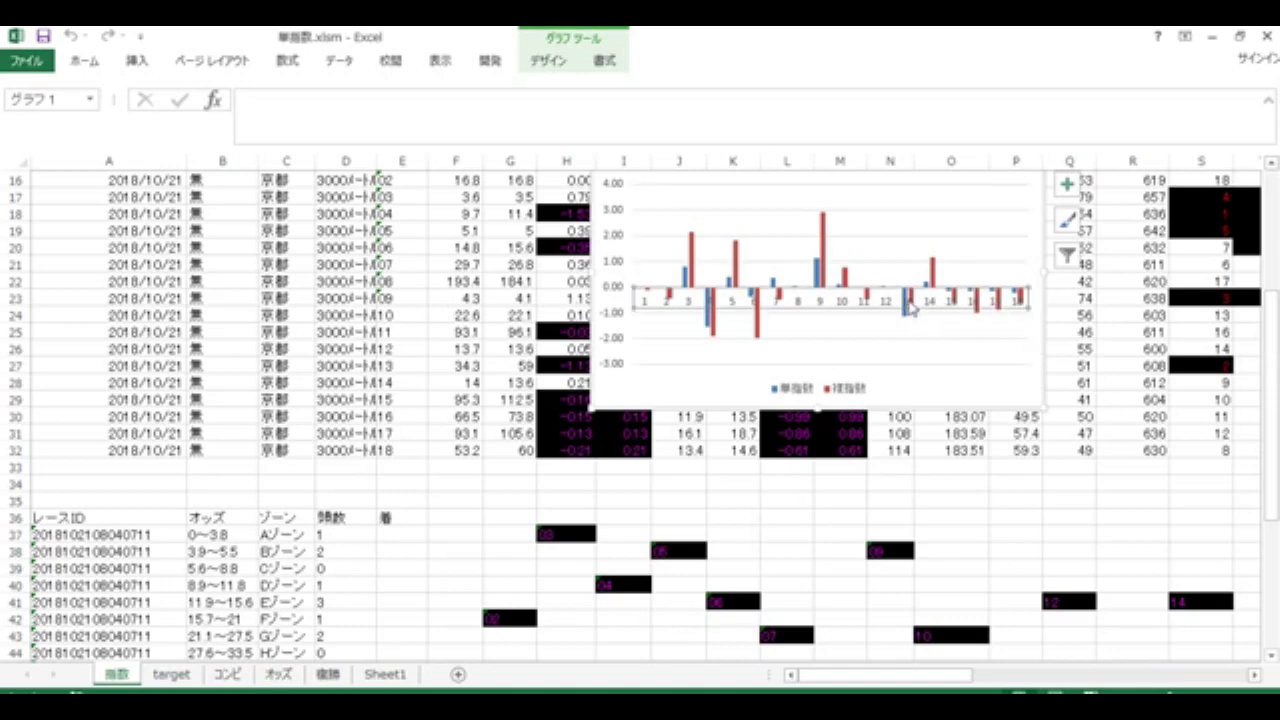
click(790, 300)
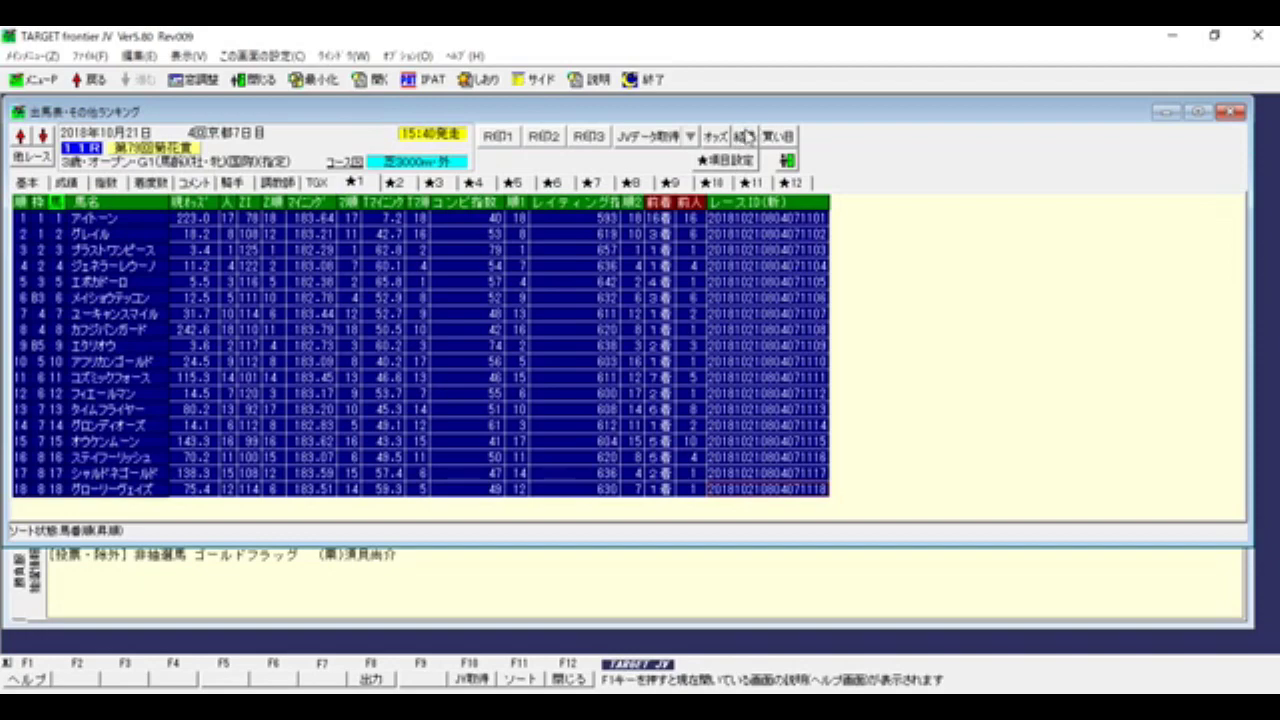
- Open the 菊花賞 race results in TARGET frontier JV and compare the finishing order and payouts with the index chart in 単指数.xlsm
click(750, 135)
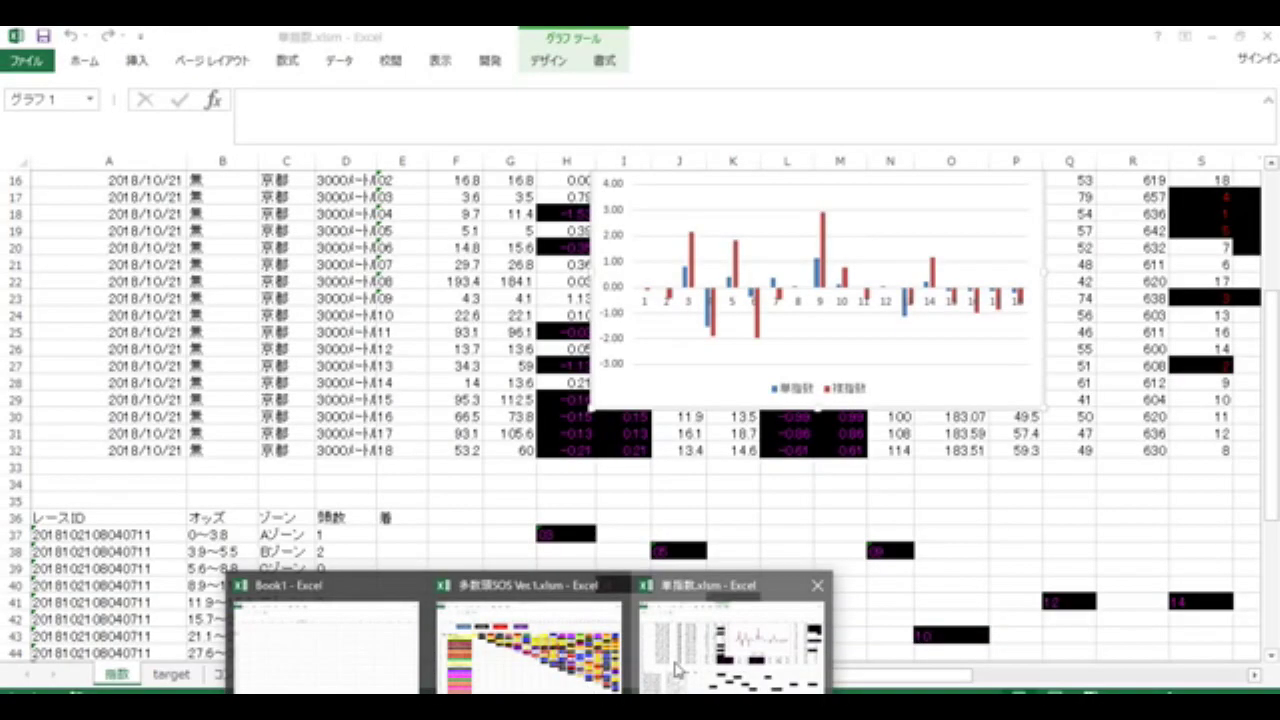
click(730, 635)
click(887, 313)
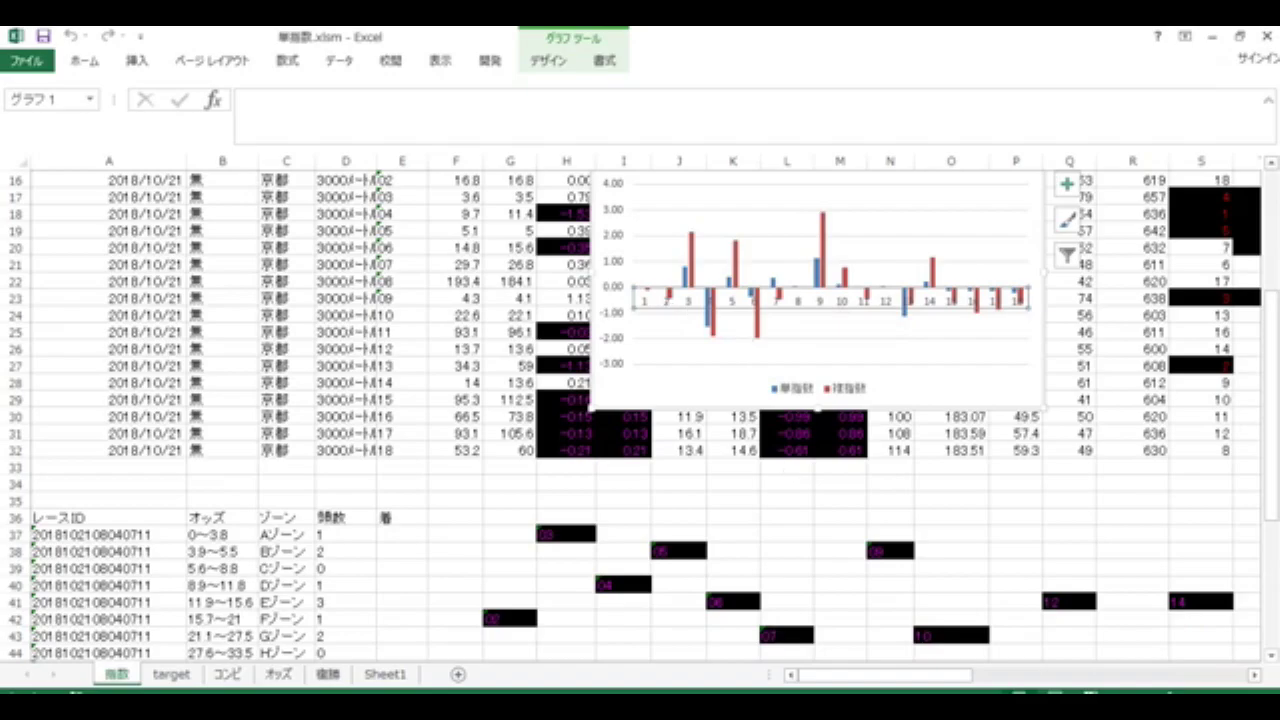
key(alt+Tab)
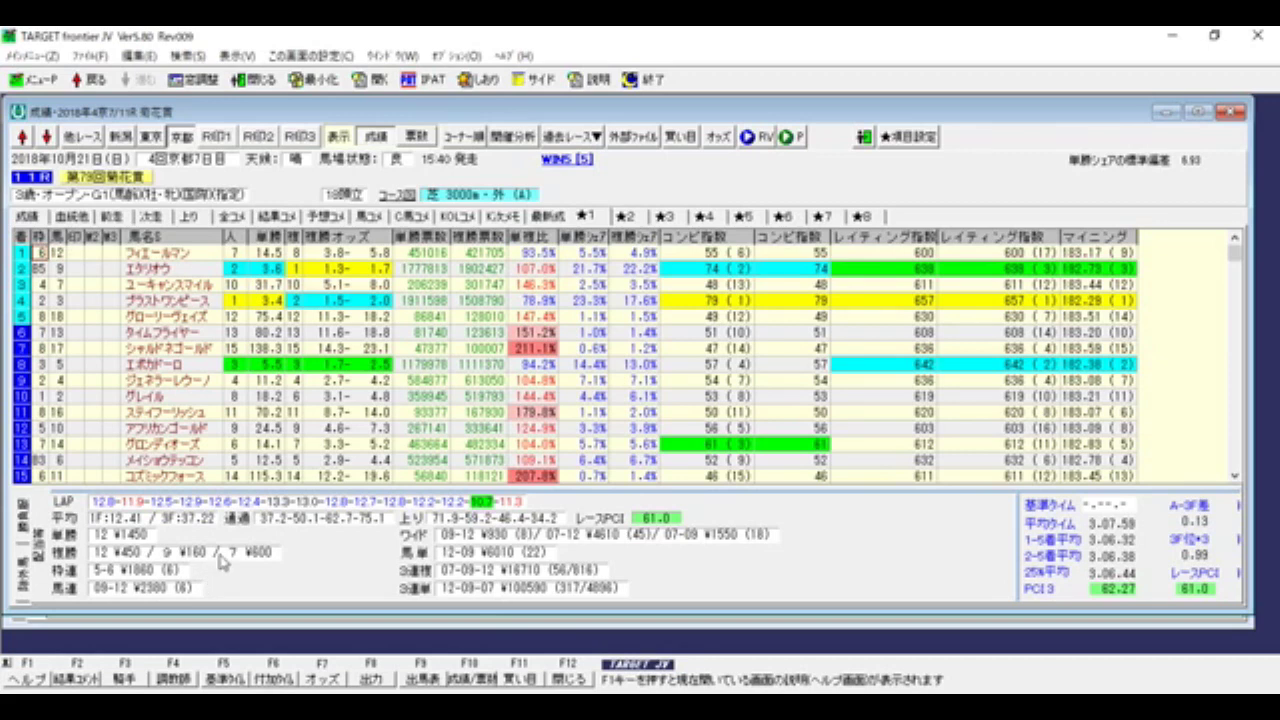
click(236, 255)
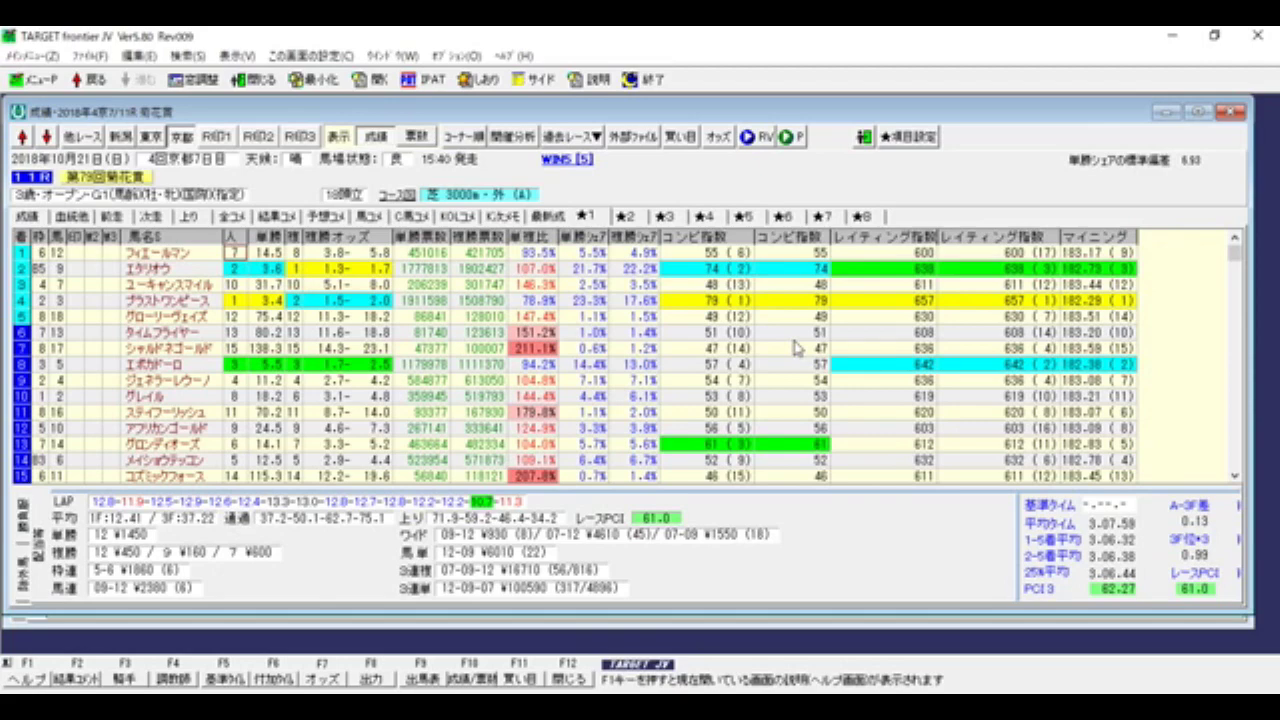
- Close the 菊花賞 results window and exit TARGET frontier JV, confirming the exit
click(1232, 114)
click(1257, 35)
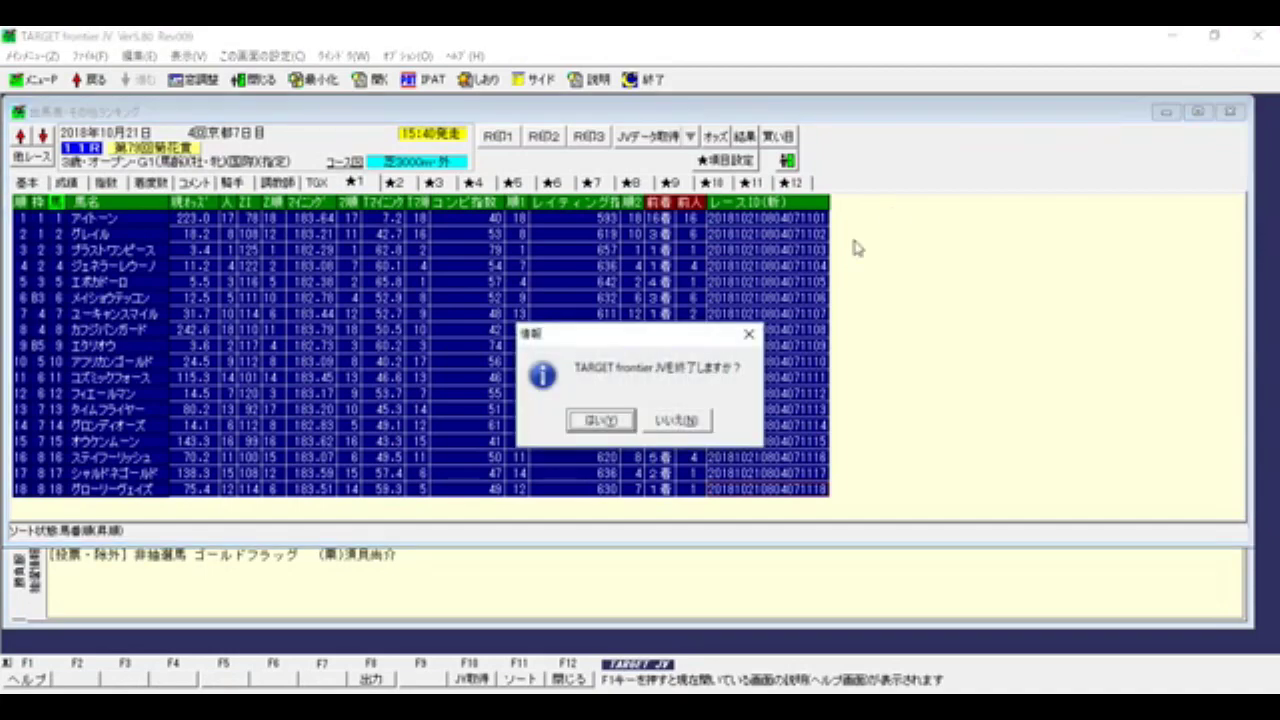
click(621, 430)
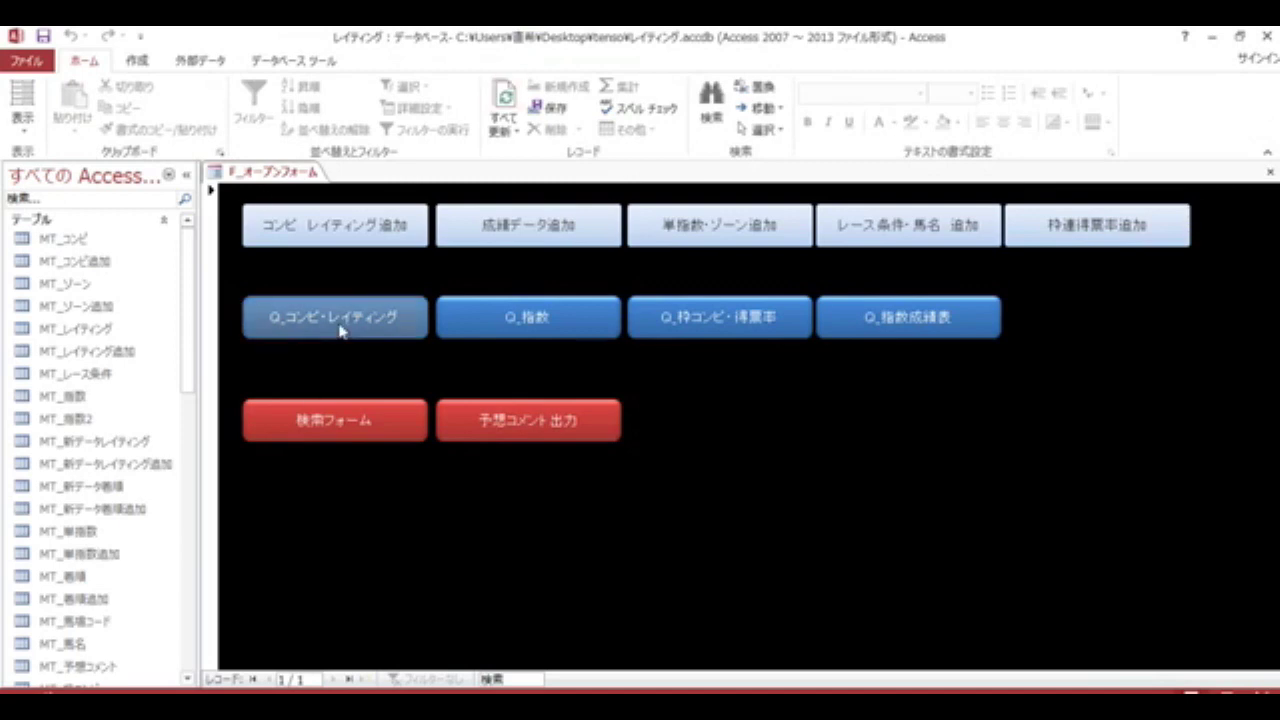
- In the レイティング.accdb Access database, open the Q_コンピ・レイティング query and inspect its コンピ指数 and レイティング columns
click(340, 330)
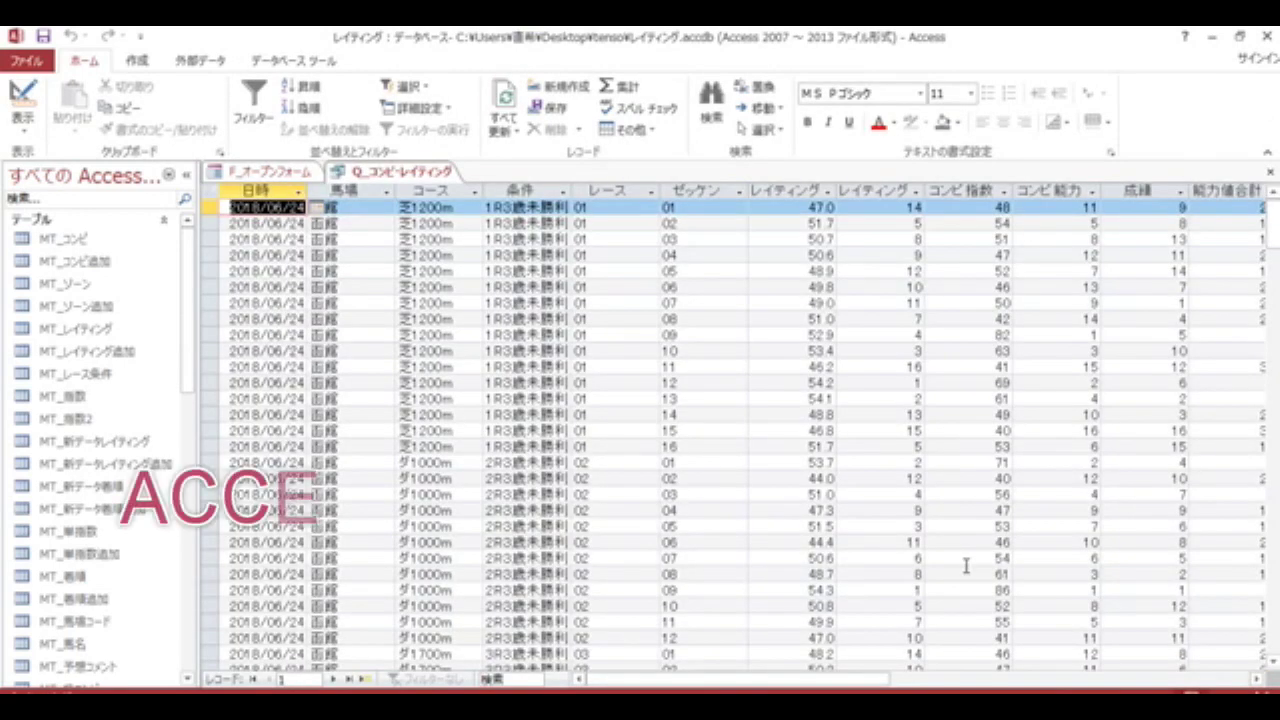
click(652, 512)
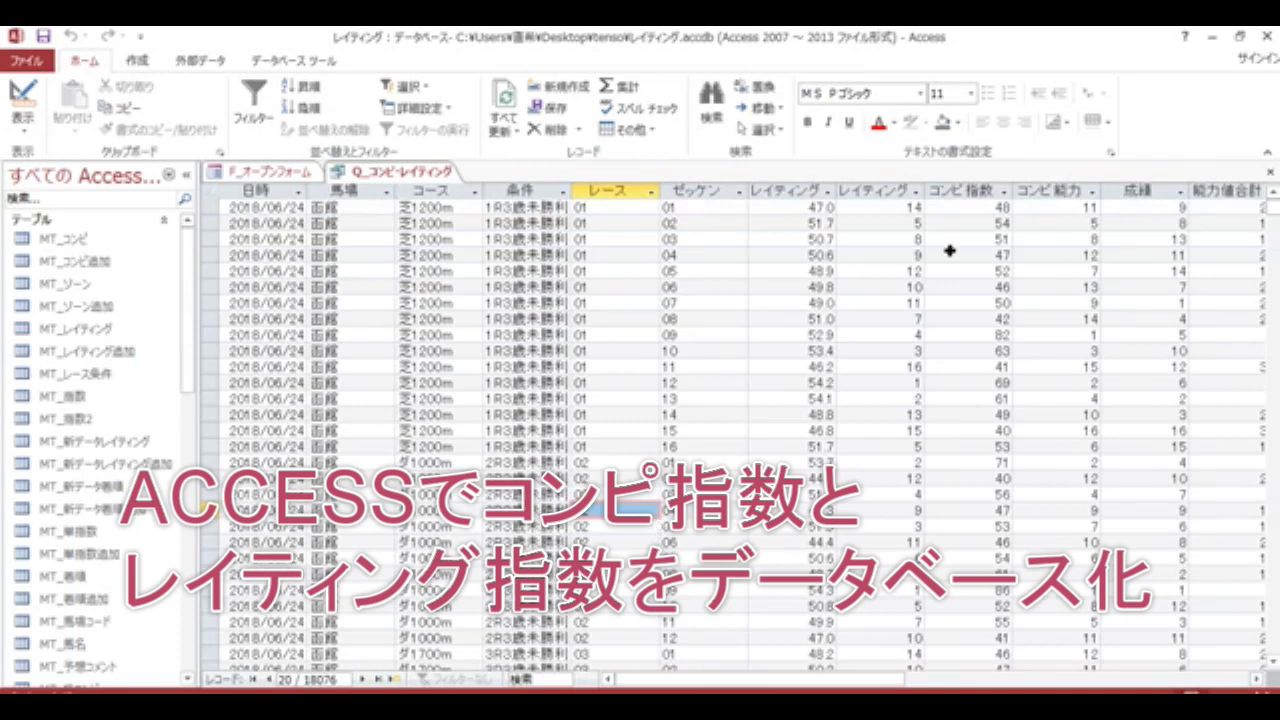
click(968, 192)
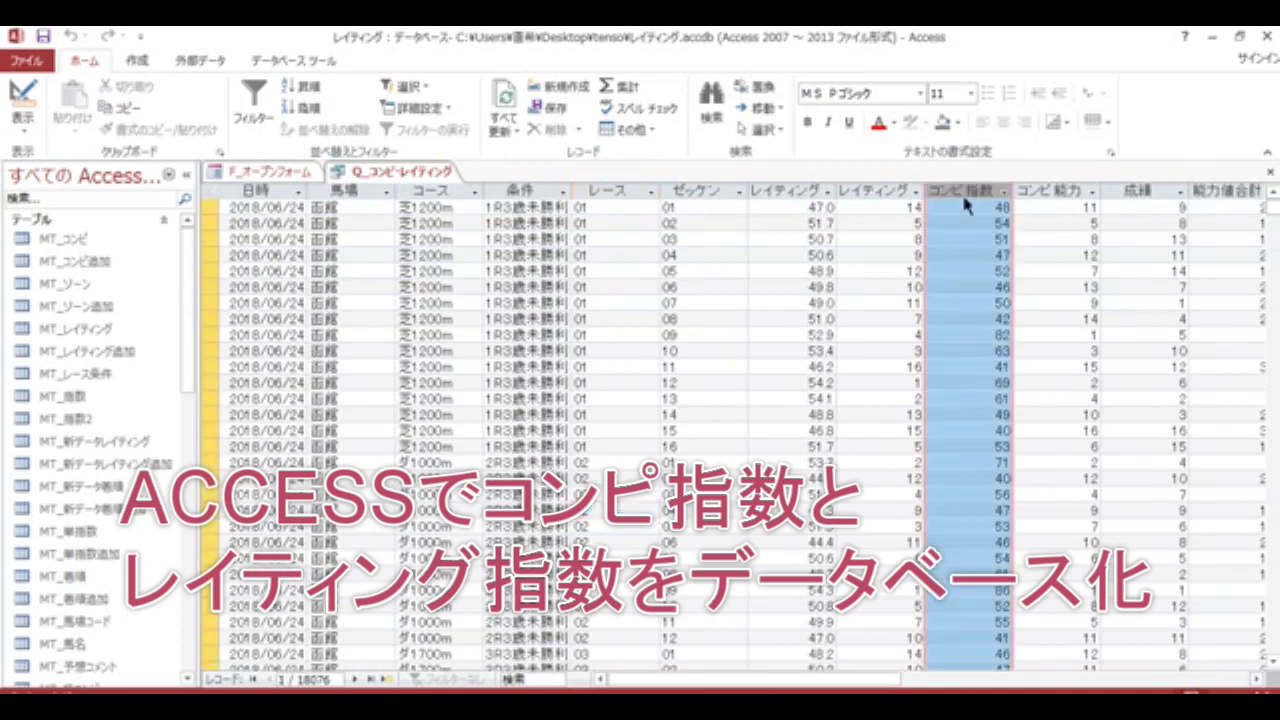
click(882, 192)
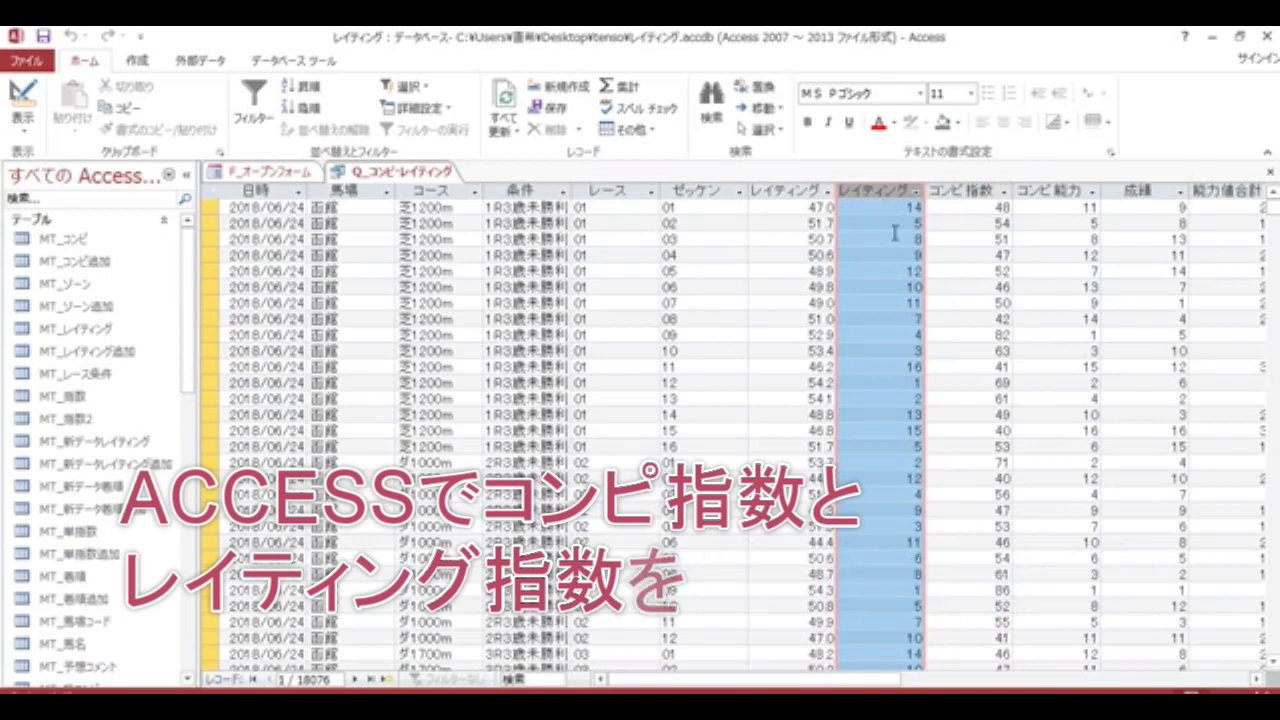
click(810, 192)
click(968, 192)
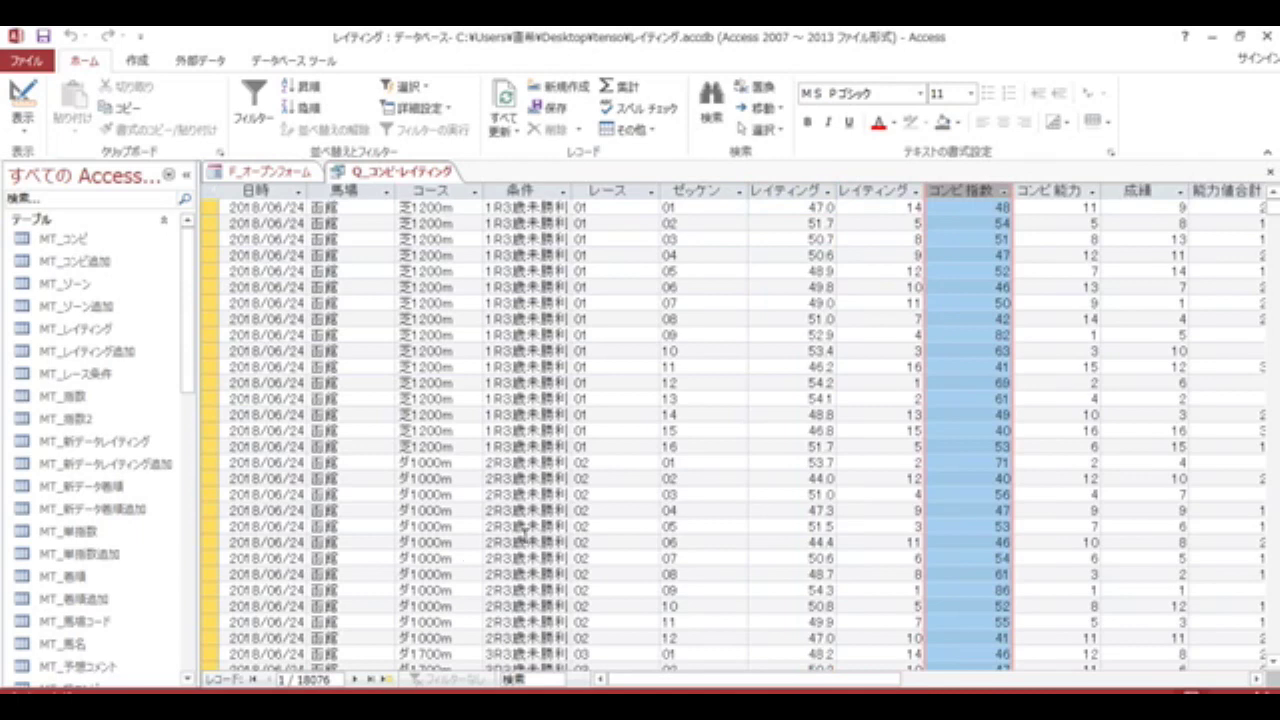
- Browse the query's 2018/06/24 records for the 函館, 東京 and 阪神 races, including their レイティング, コンピ指数 and 成績 values
scroll(576, 510, down, 5)
scroll(578, 506, down, 3)
scroll(578, 506, up, 8)
click(711, 432)
scroll(714, 434, down, 6)
scroll(718, 436, down, 14)
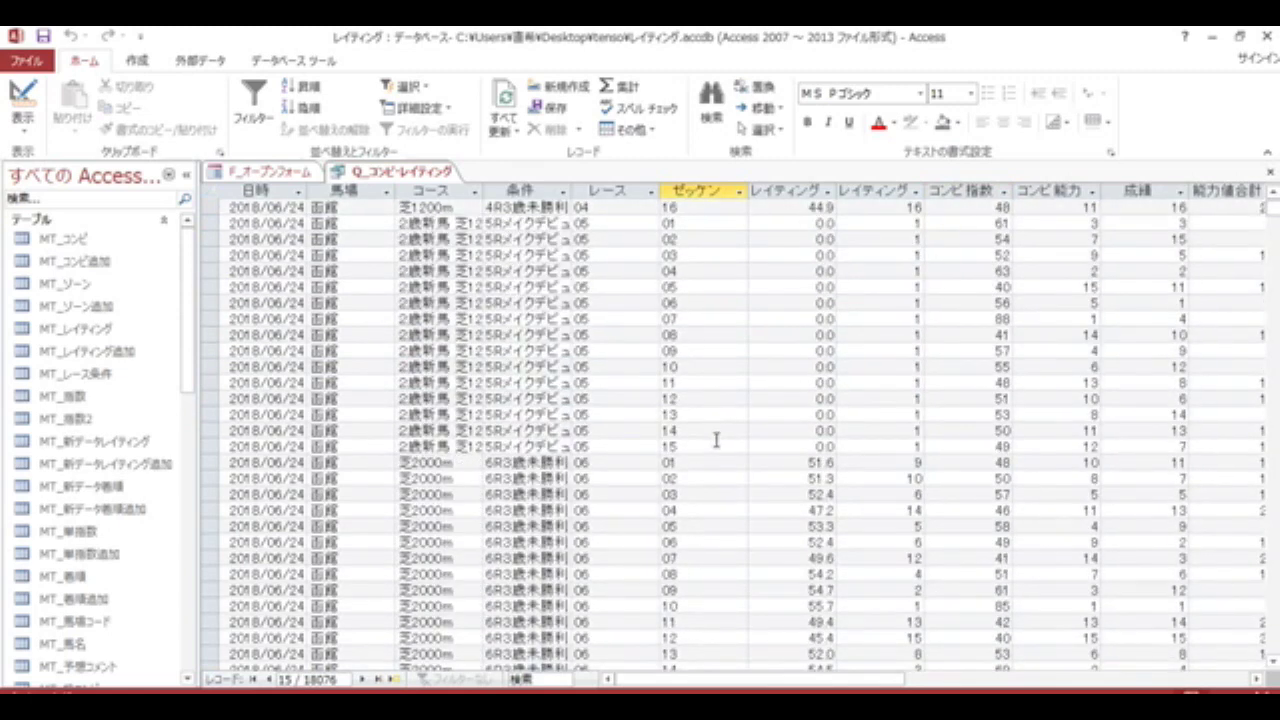
scroll(716, 440, down, 13)
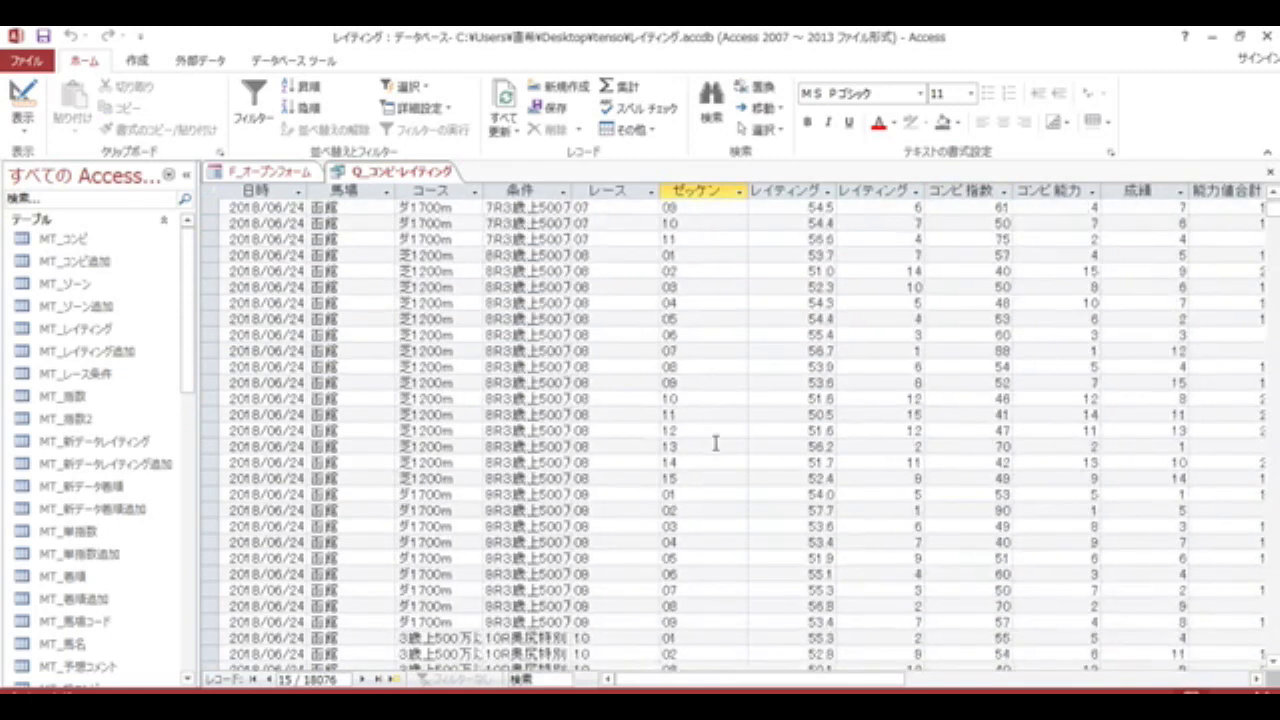
scroll(716, 443, down, 20)
scroll(716, 443, down, 13)
scroll(710, 441, down, 13)
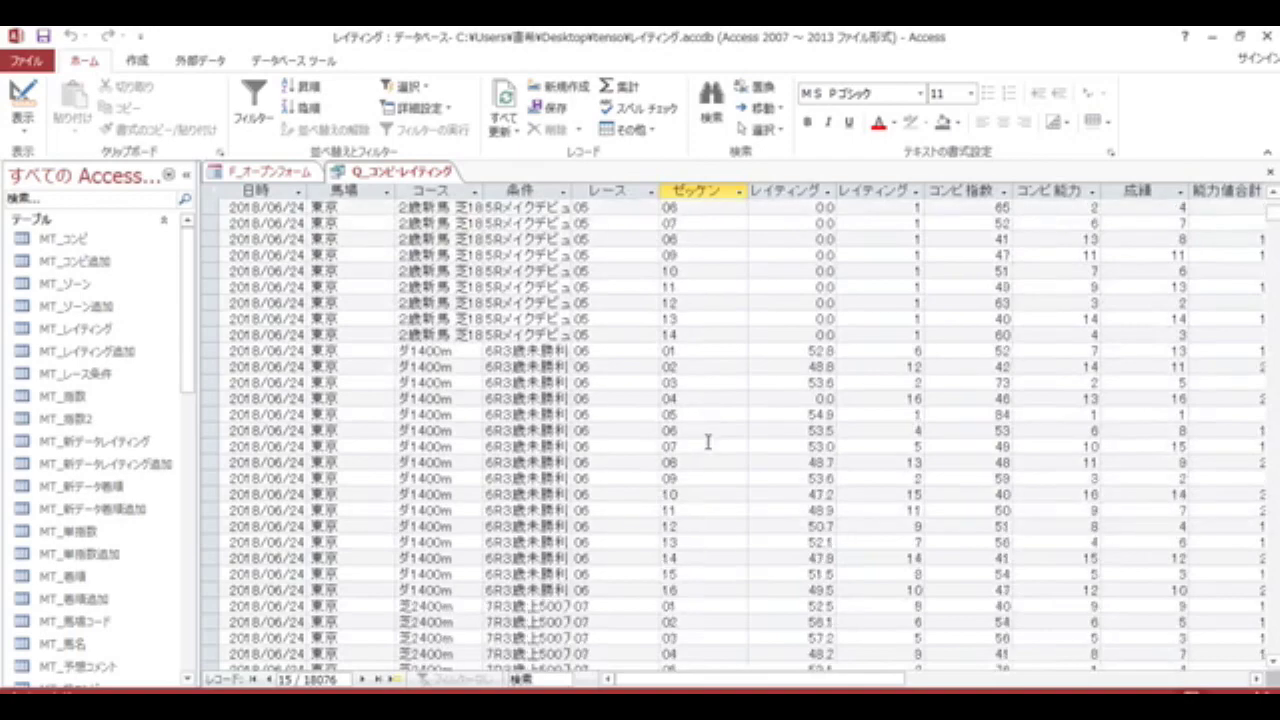
scroll(708, 441, down, 20)
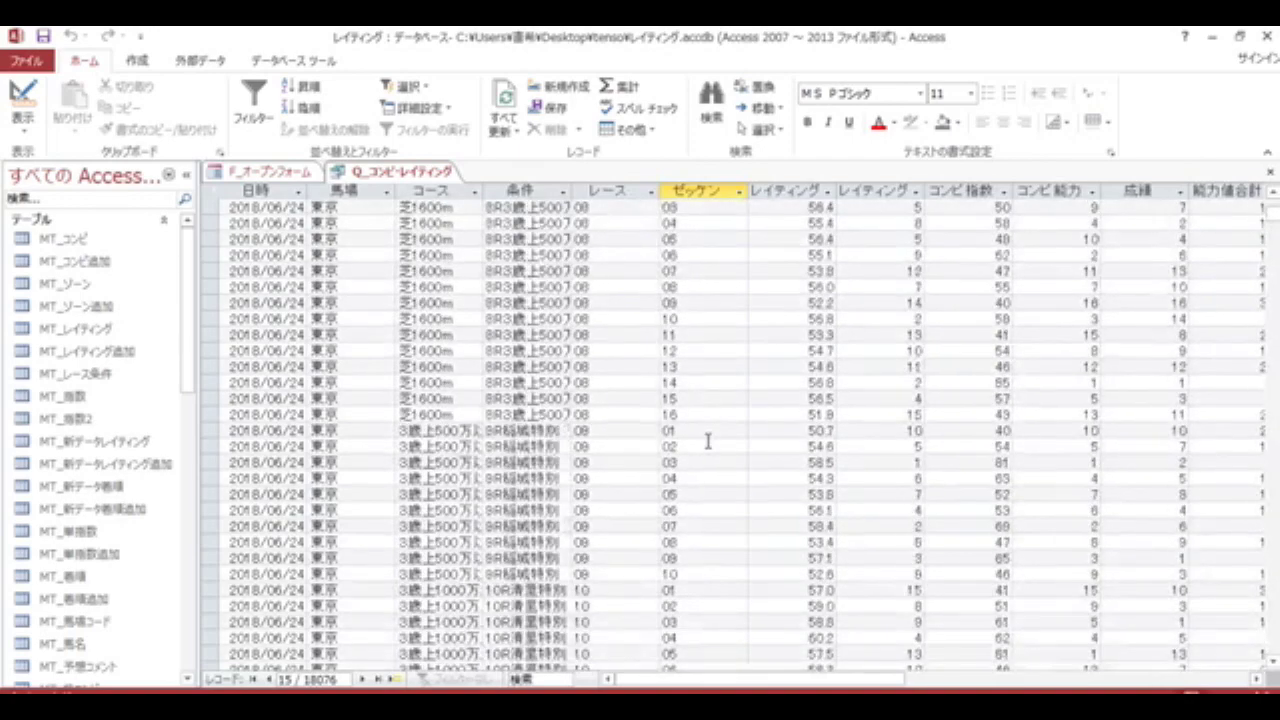
scroll(708, 441, down, 4)
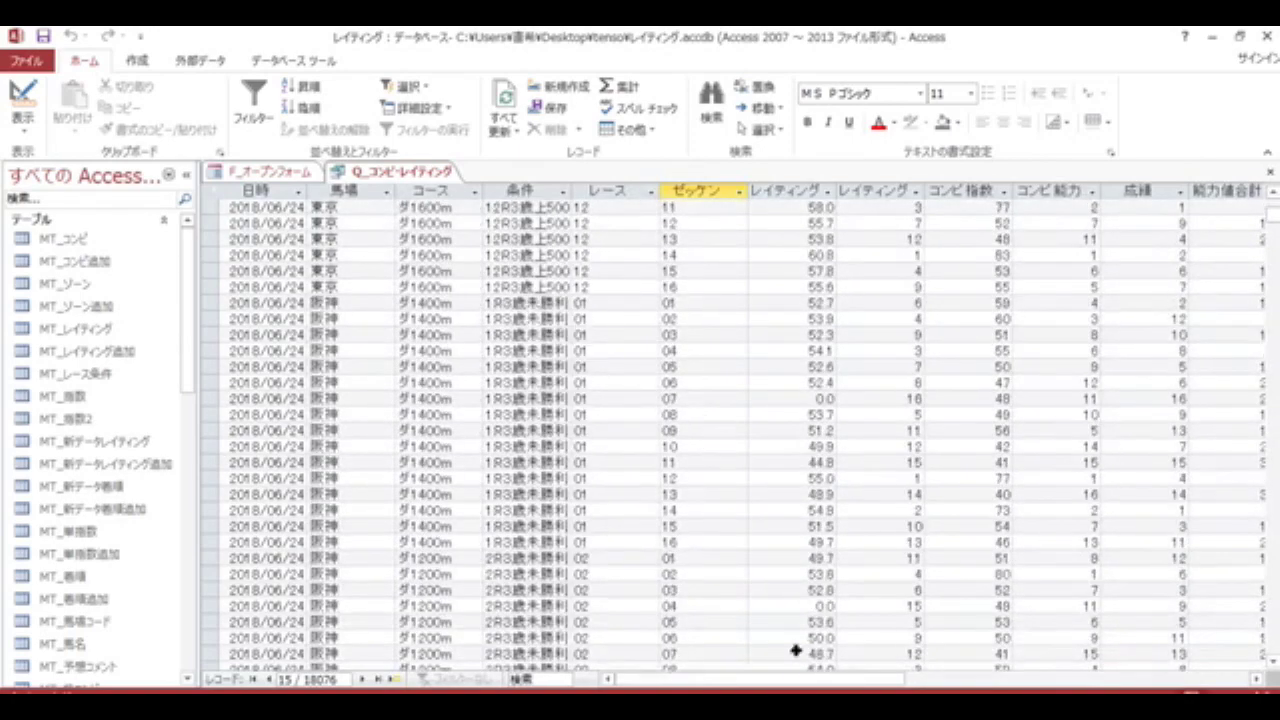
drag(803, 683, 776, 678)
scroll(757, 425, up, 11)
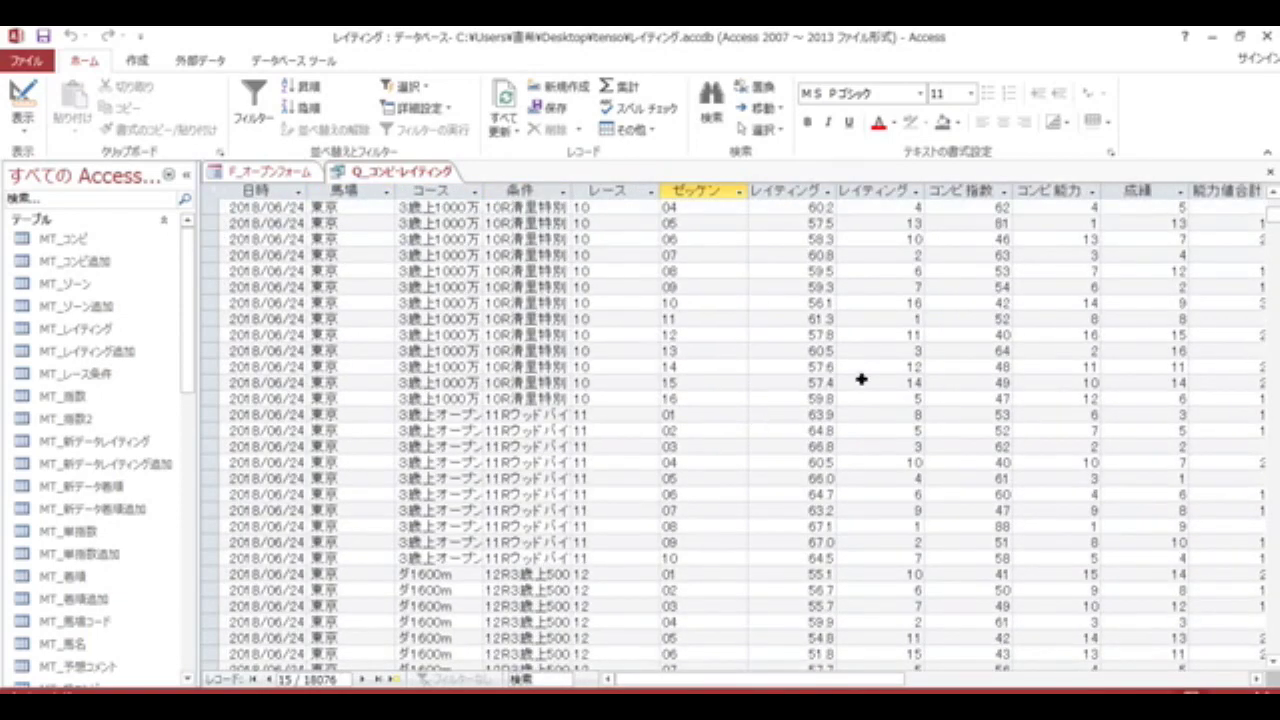
- Filter the レイティング順位 column to show only records ranked 1
click(914, 199)
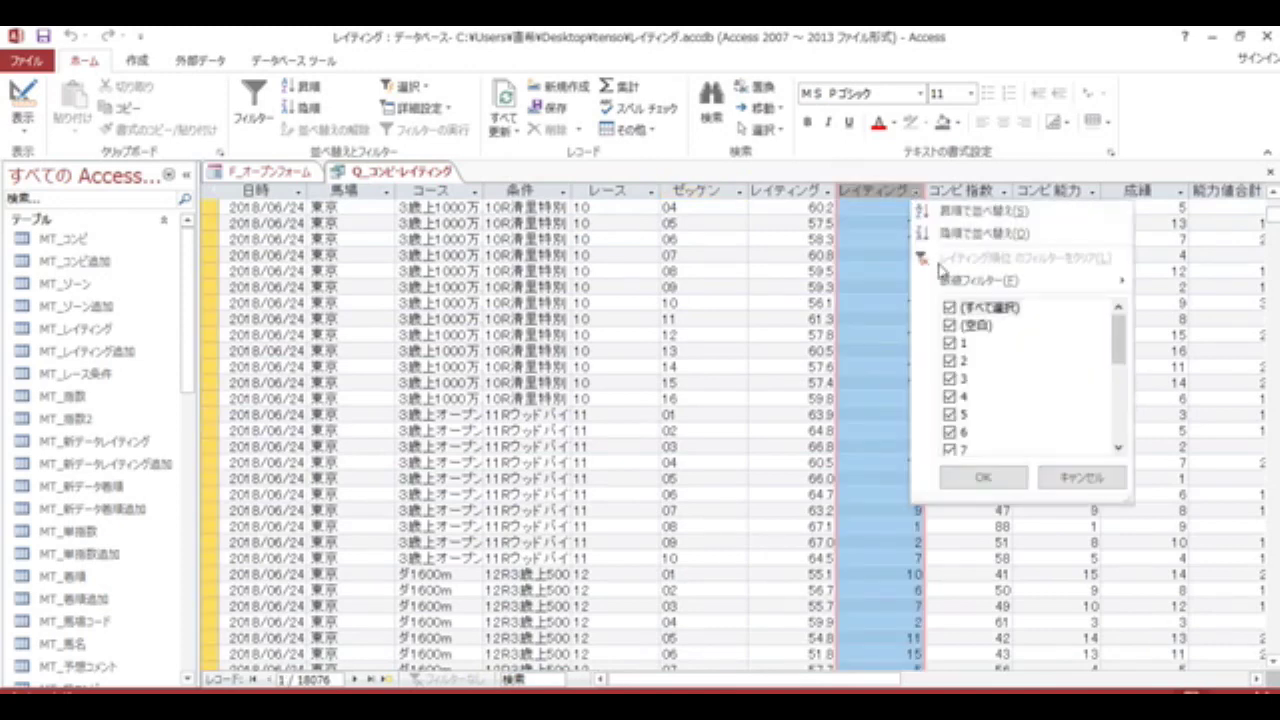
click(950, 308)
click(950, 343)
click(962, 474)
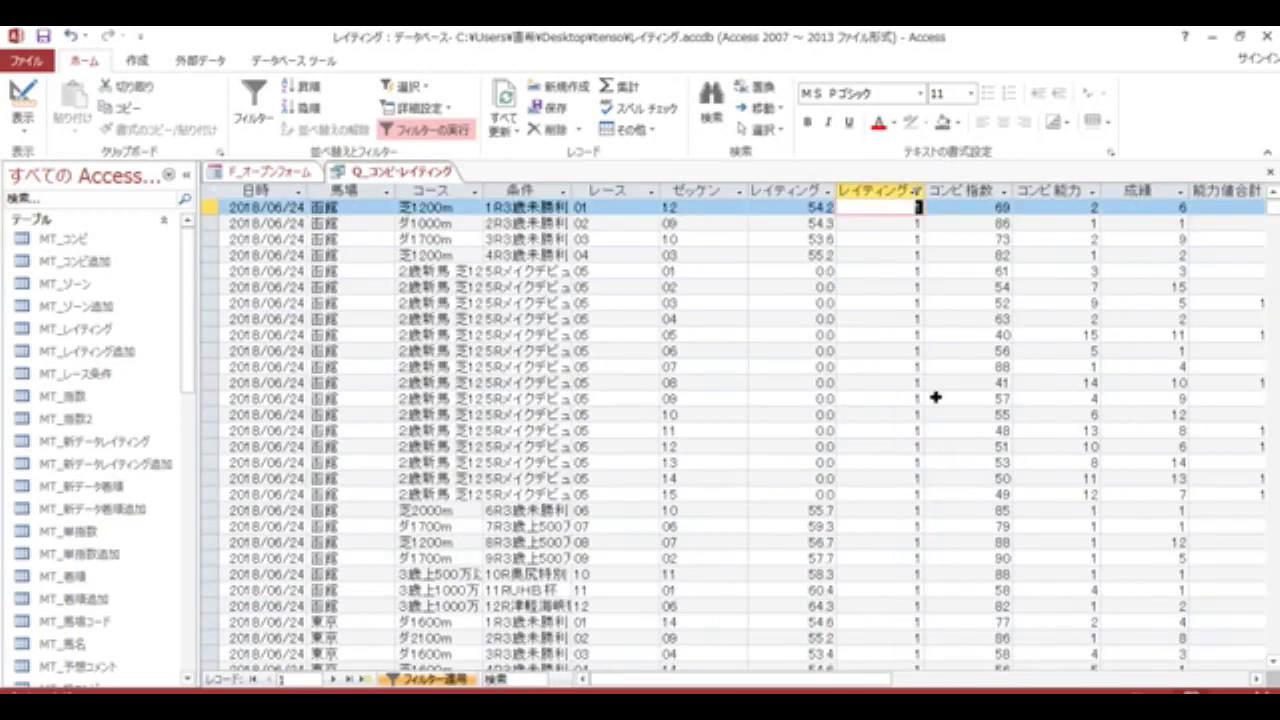
- Review the filtered rank-1 records, comparing レイティング順位, コンピ指数 and 成績 down to the 2018/06/30 函館 races
drag(935, 396, 935, 382)
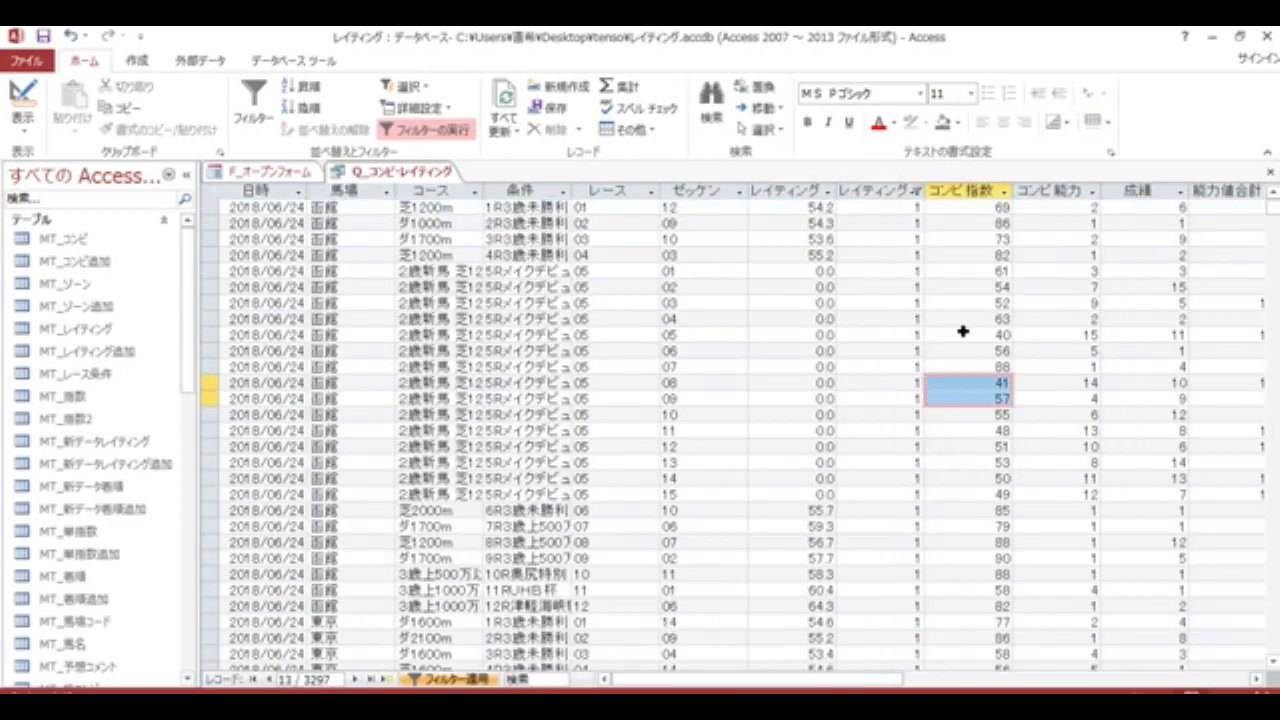
click(912, 335)
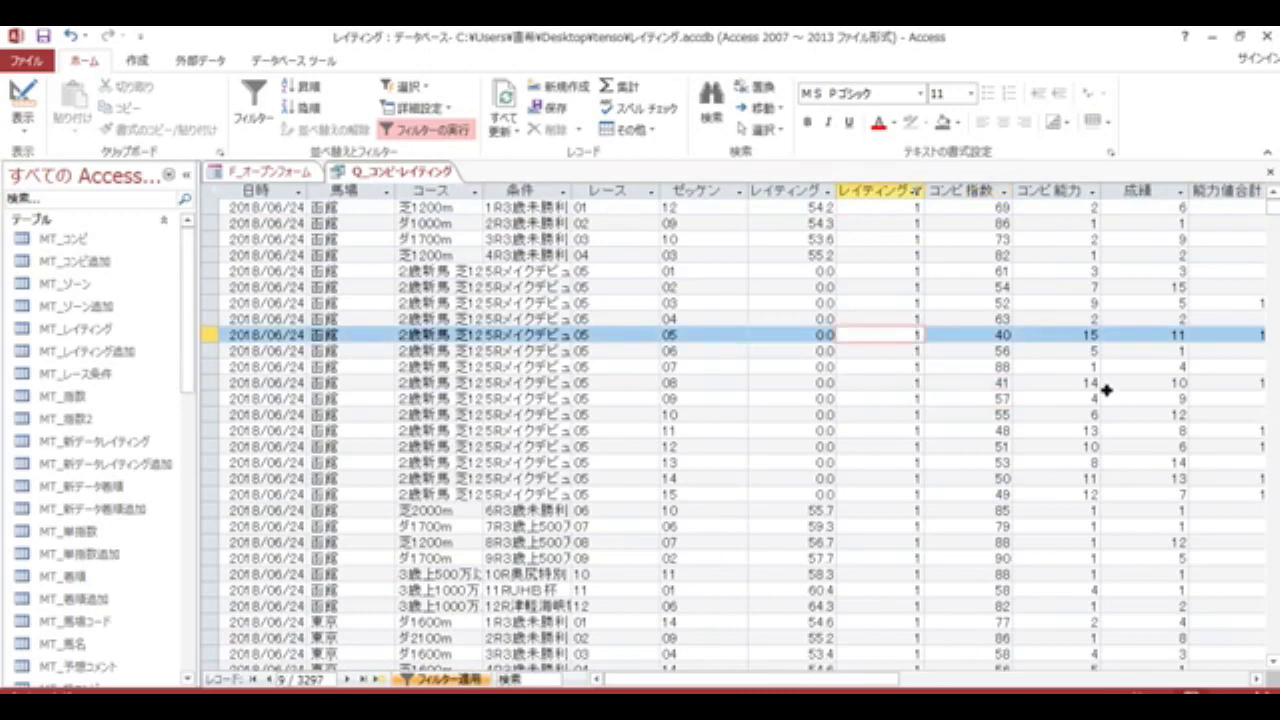
click(915, 350)
scroll(966, 423, down, 6)
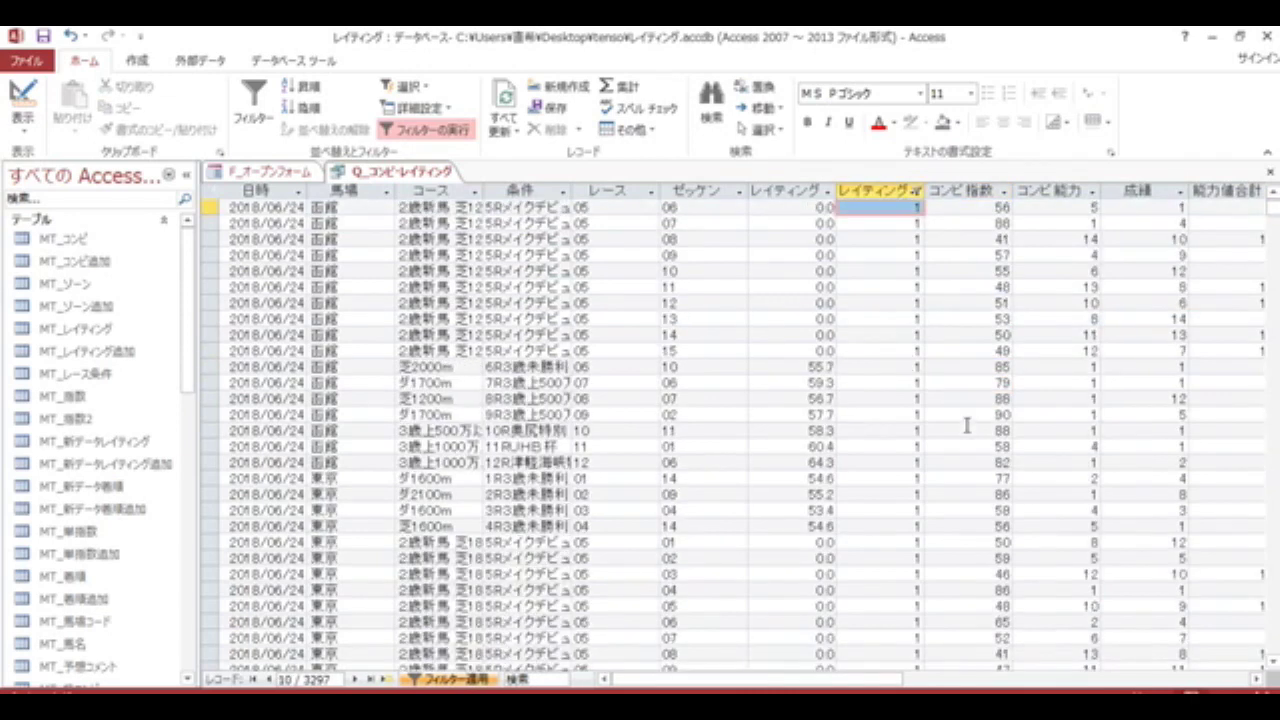
scroll(967, 425, down, 20)
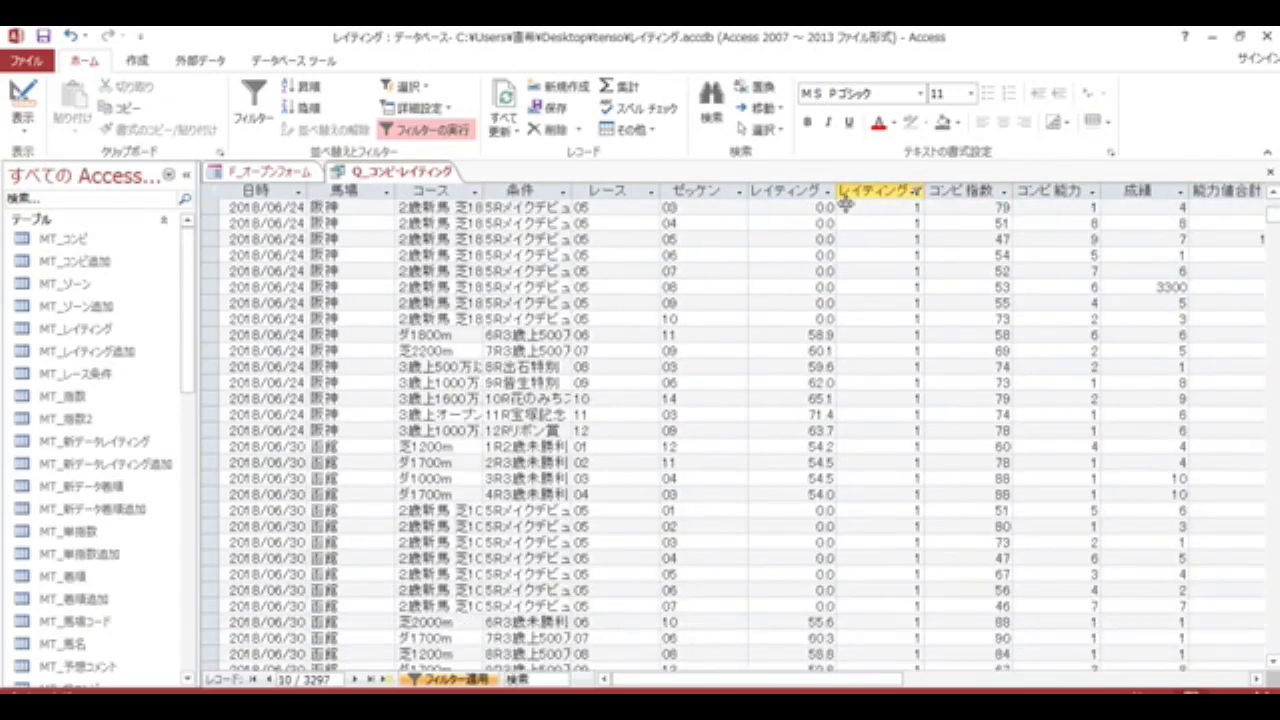
- Filter the レイティング指数 column to exclude records with the value 0.0
click(825, 194)
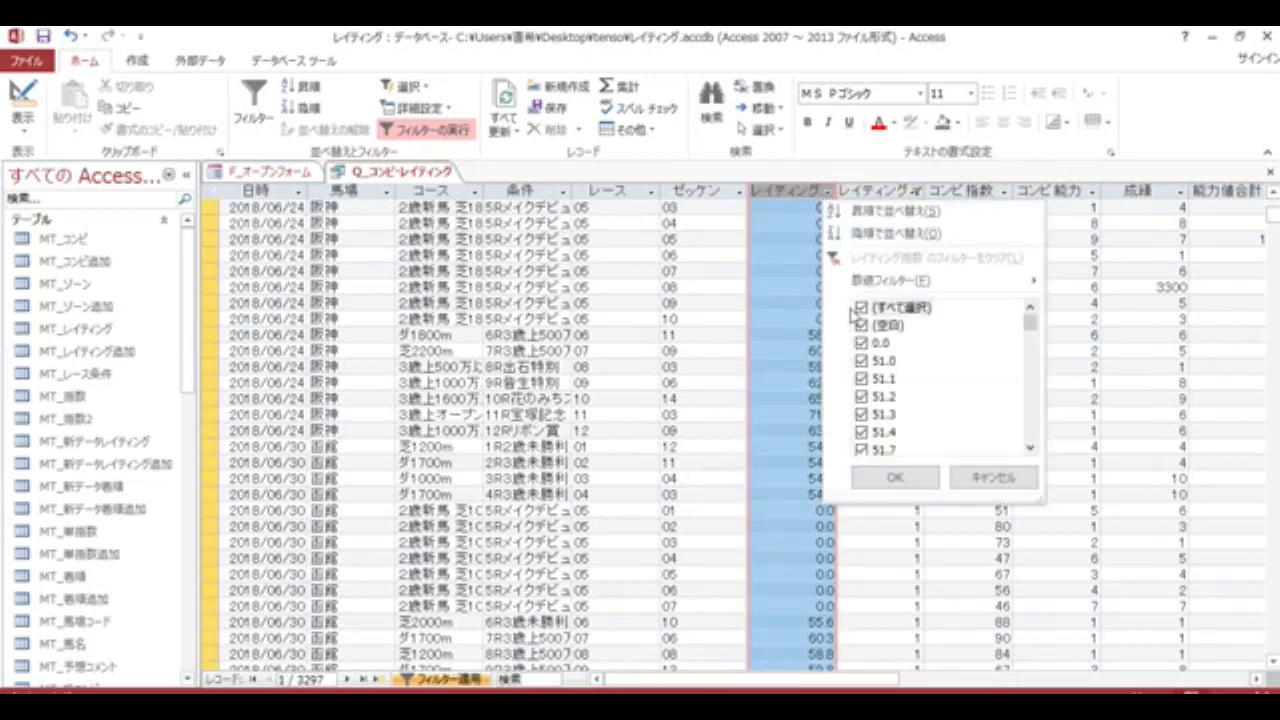
click(862, 308)
click(862, 308)
click(862, 343)
click(895, 479)
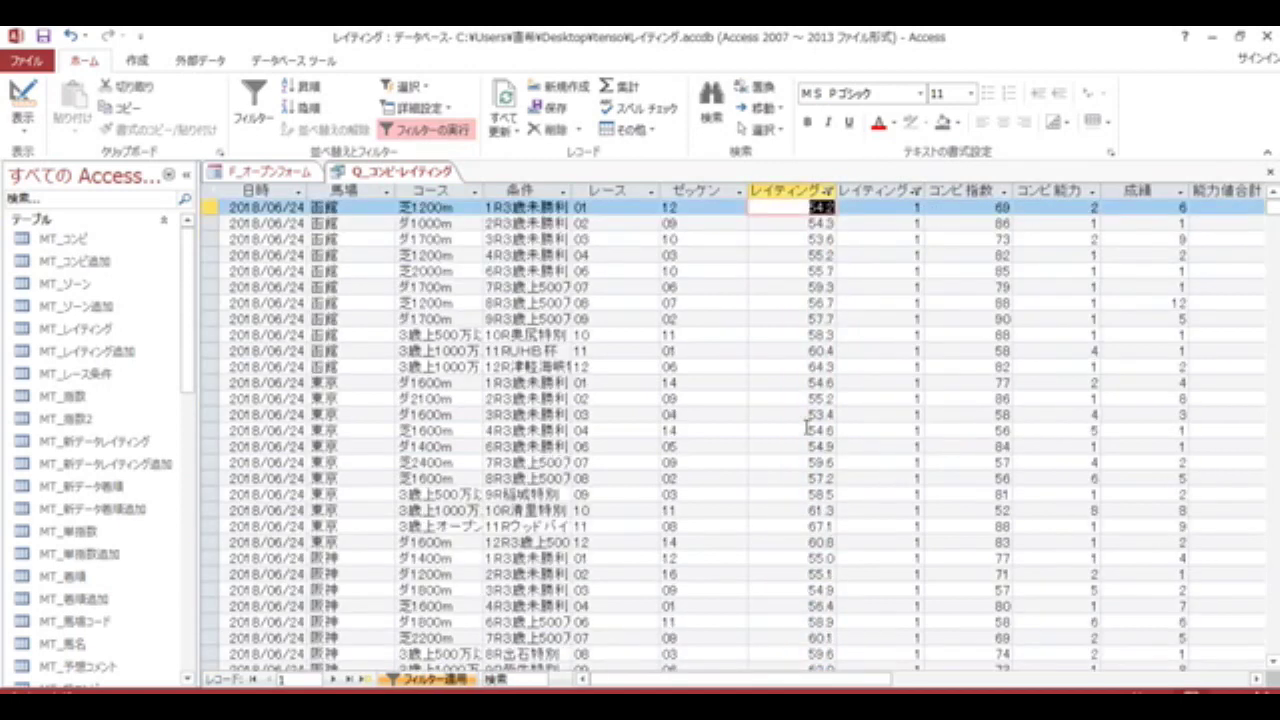
- Review the filtered rank-1 records from the 2018/06/24 東京 and 阪神 races to the 2018/06/30 函館 races
click(806, 416)
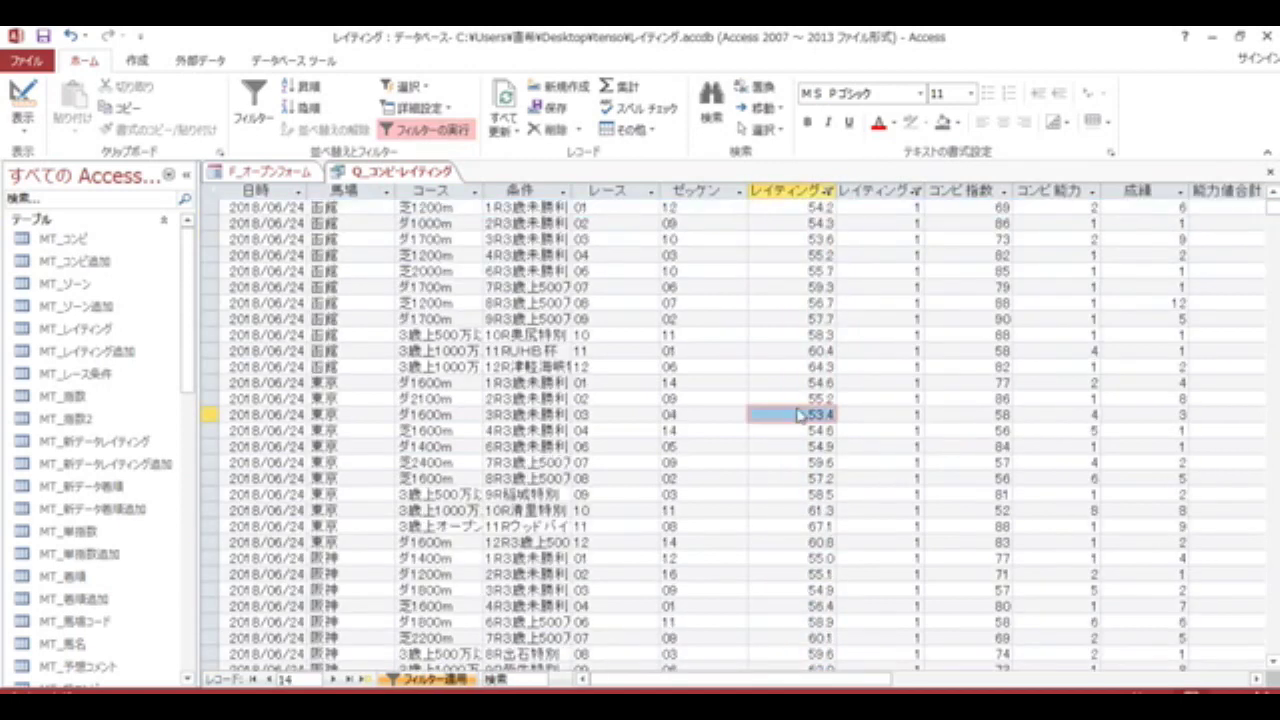
scroll(920, 392, down, 5)
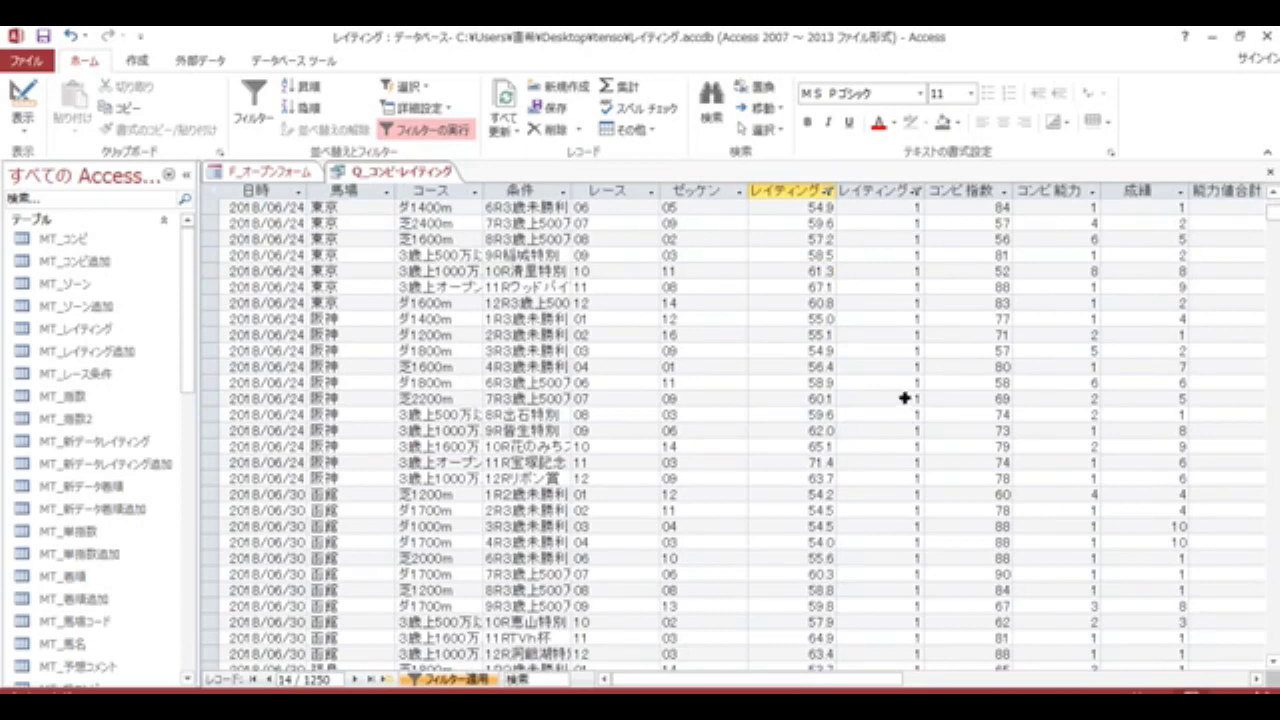
click(905, 398)
key(Up)
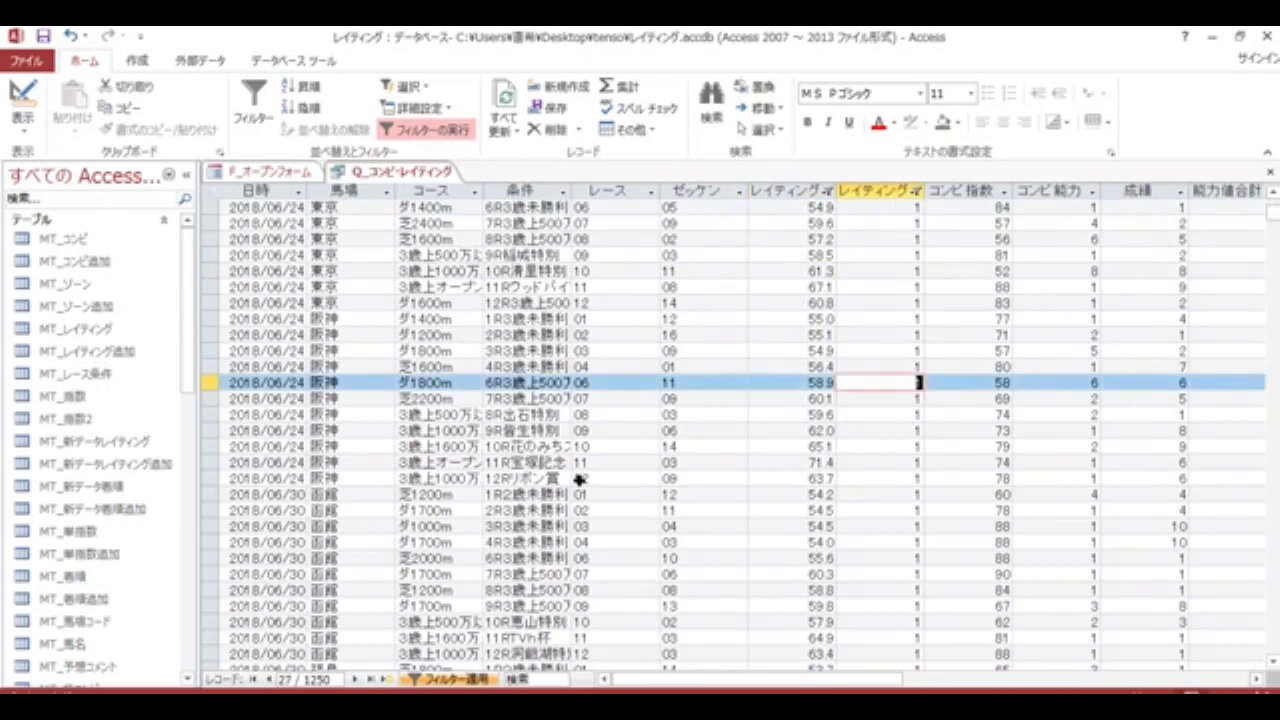
click(885, 430)
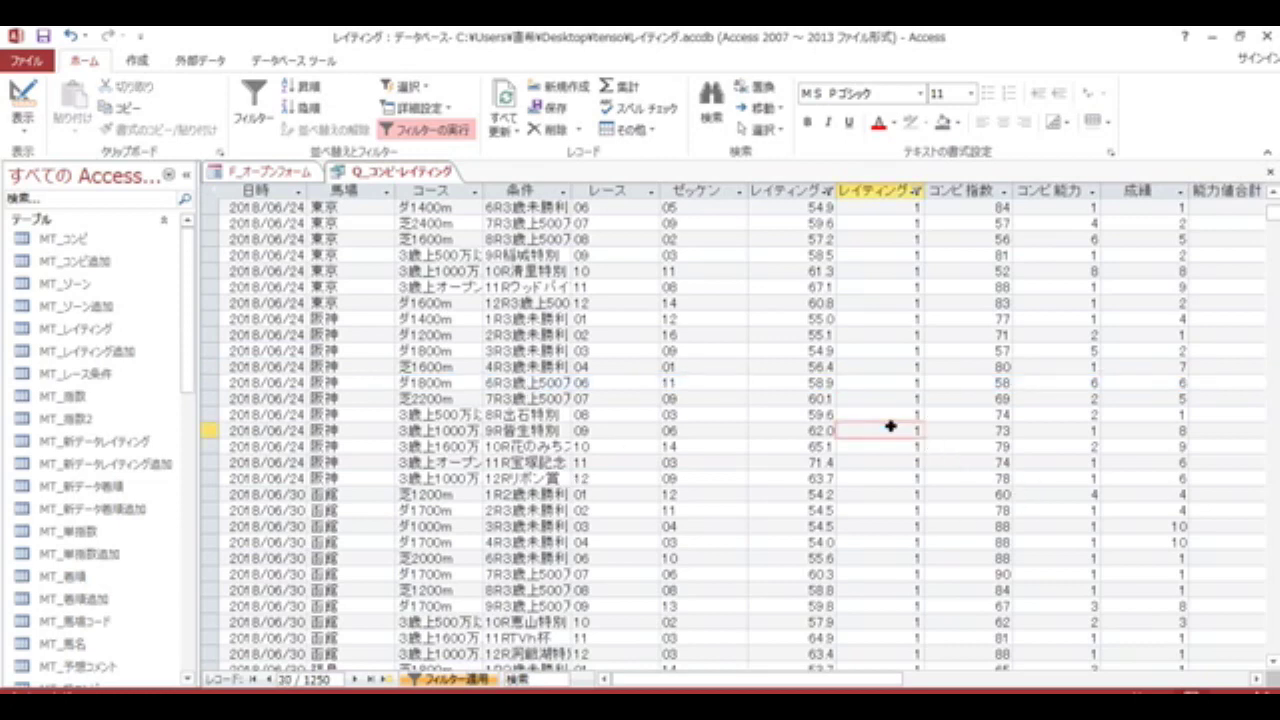
click(889, 419)
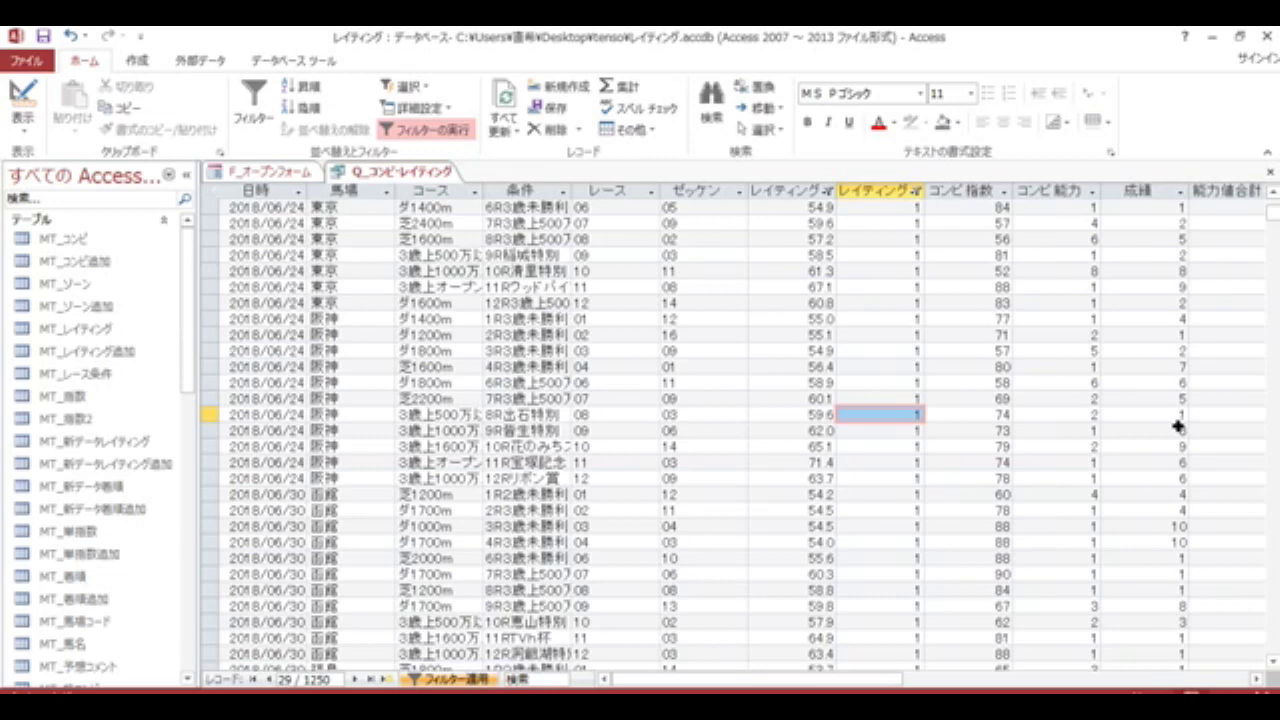
scroll(971, 552, up, 5)
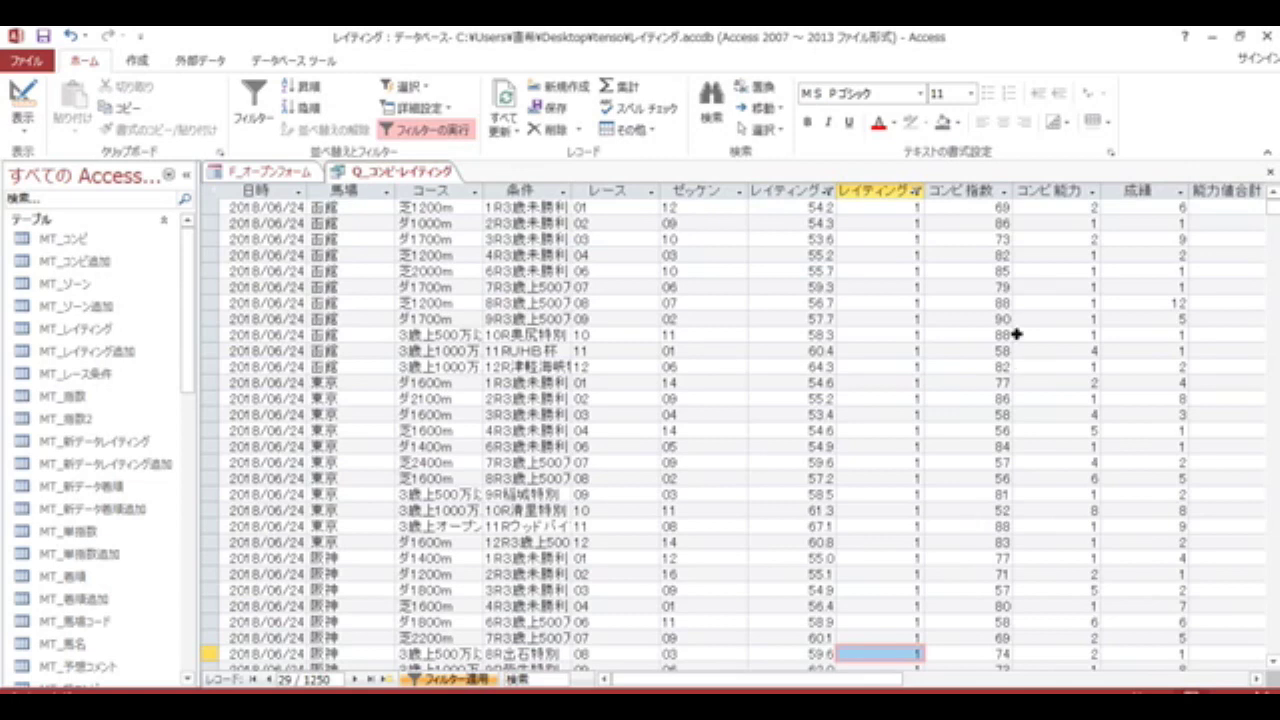
- Compare the コンビ能力 rank with the 成績 value for the 函館 1R and 東京 4R records of 2018/06/24
click(1070, 208)
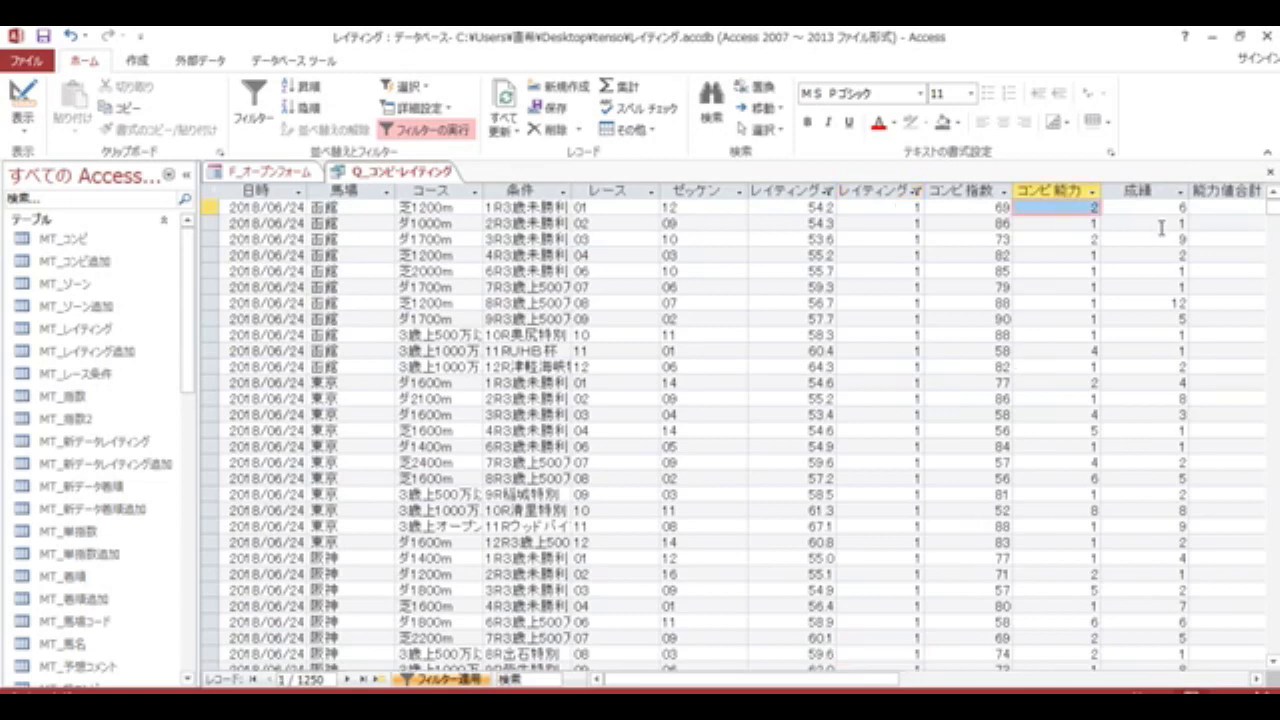
click(1150, 208)
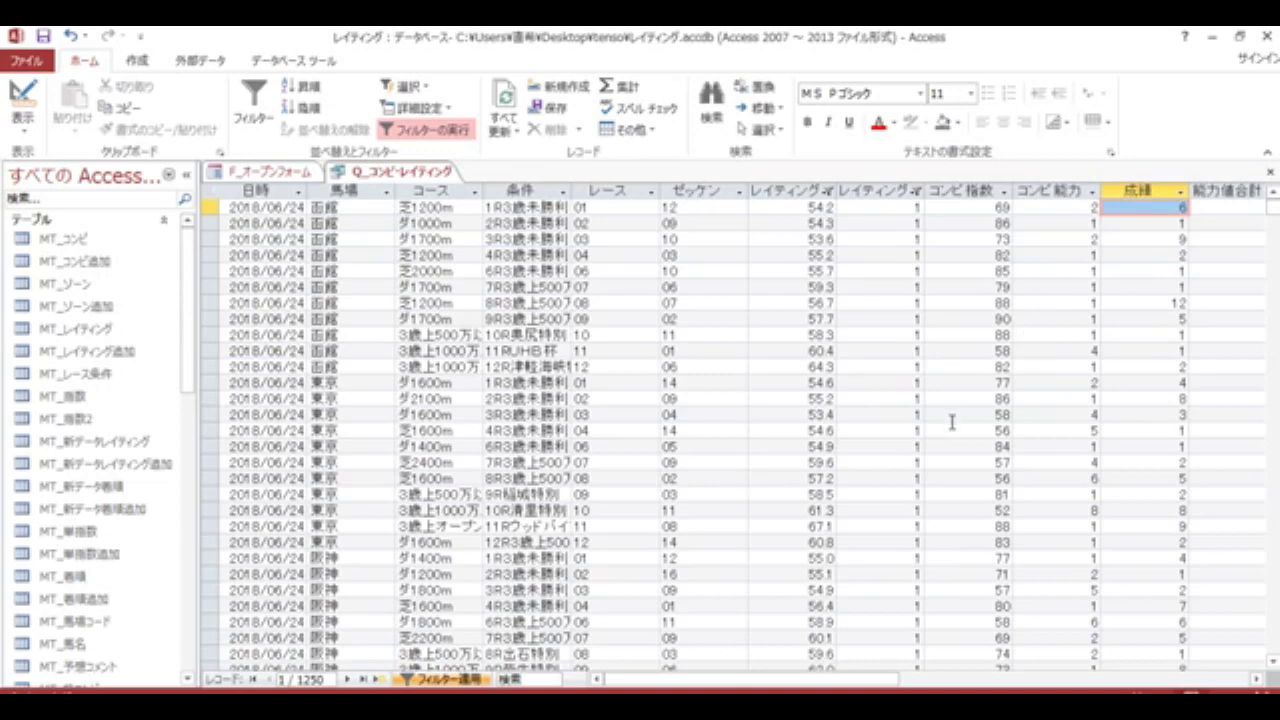
click(908, 432)
click(1042, 434)
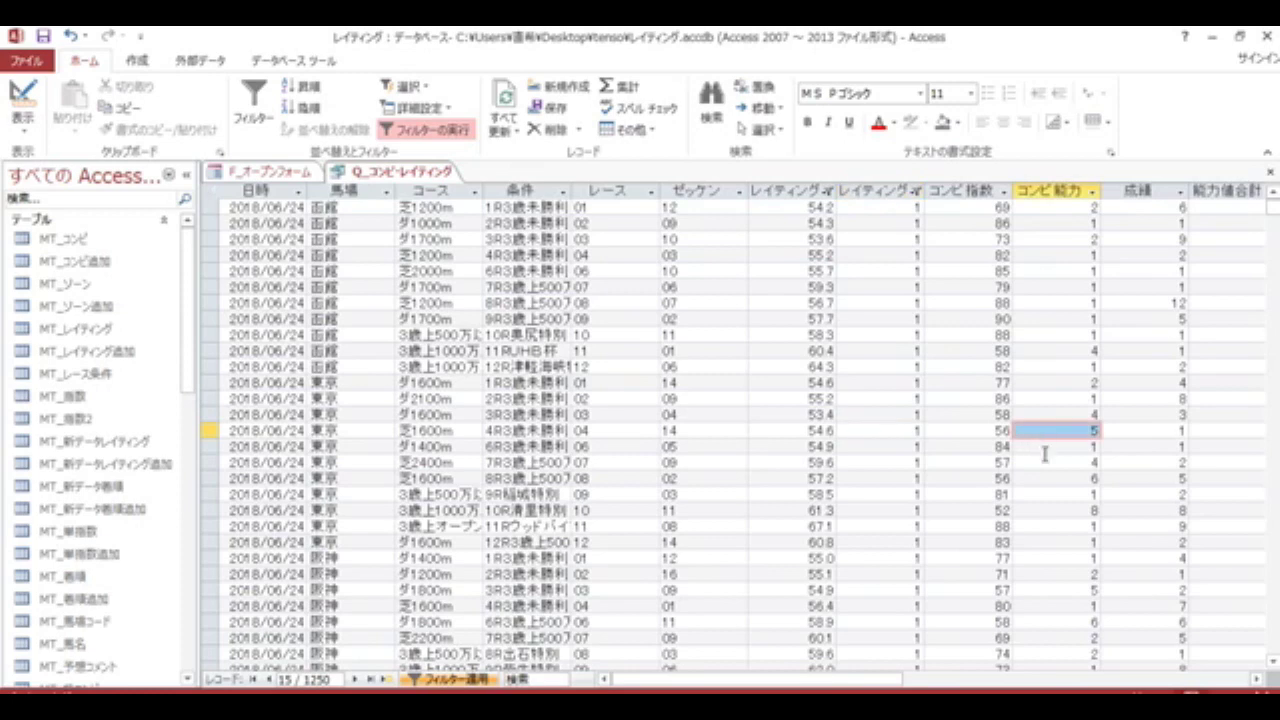
click(1140, 435)
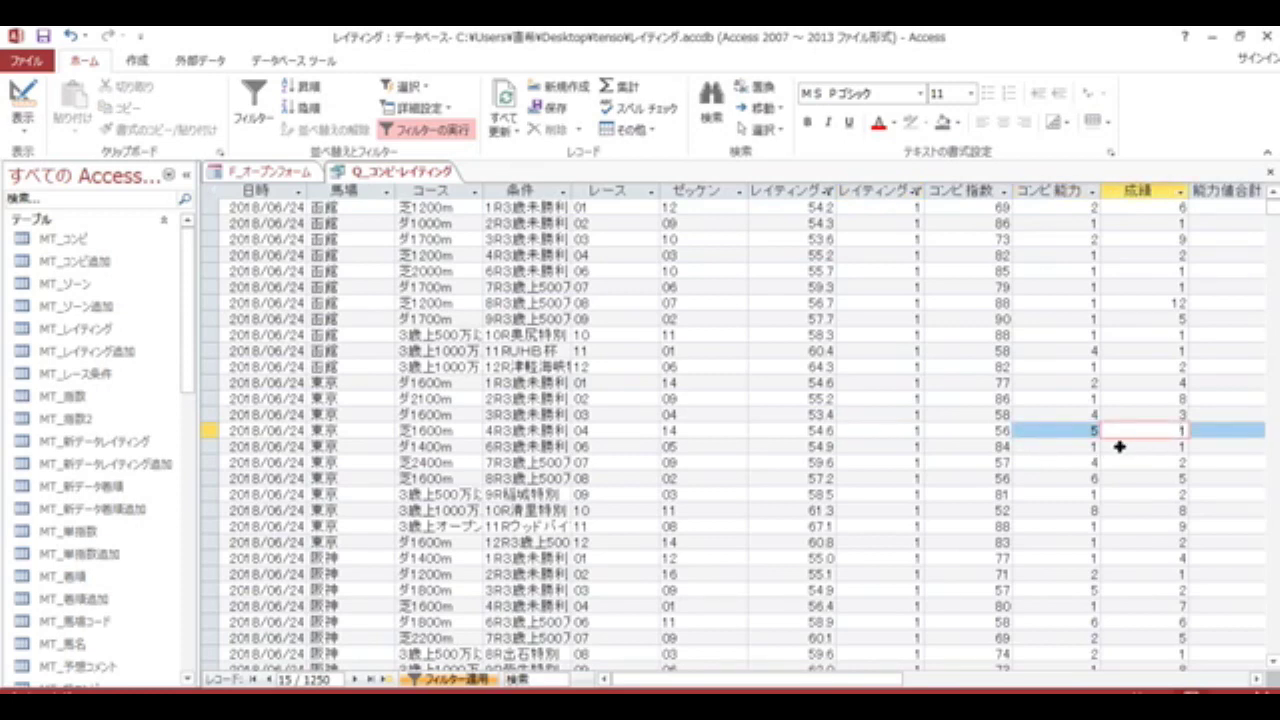
scroll(1119, 447, down, 18)
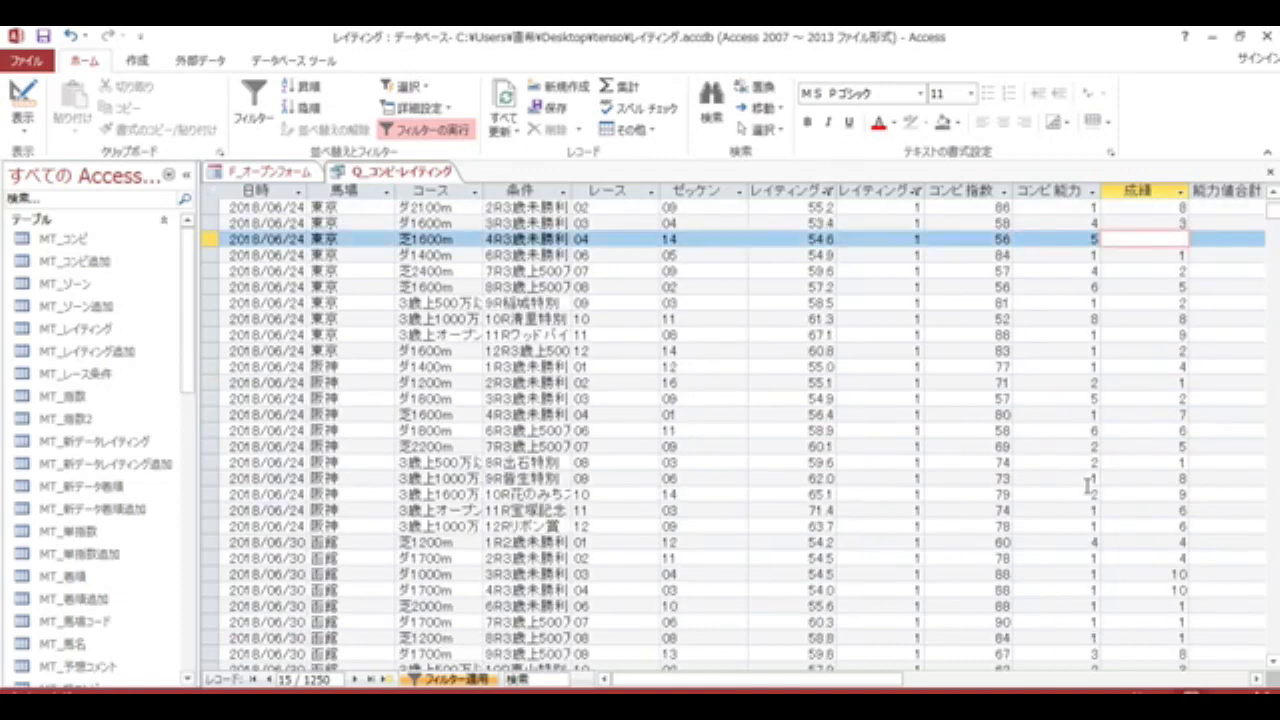
scroll(1087, 487, up, 18)
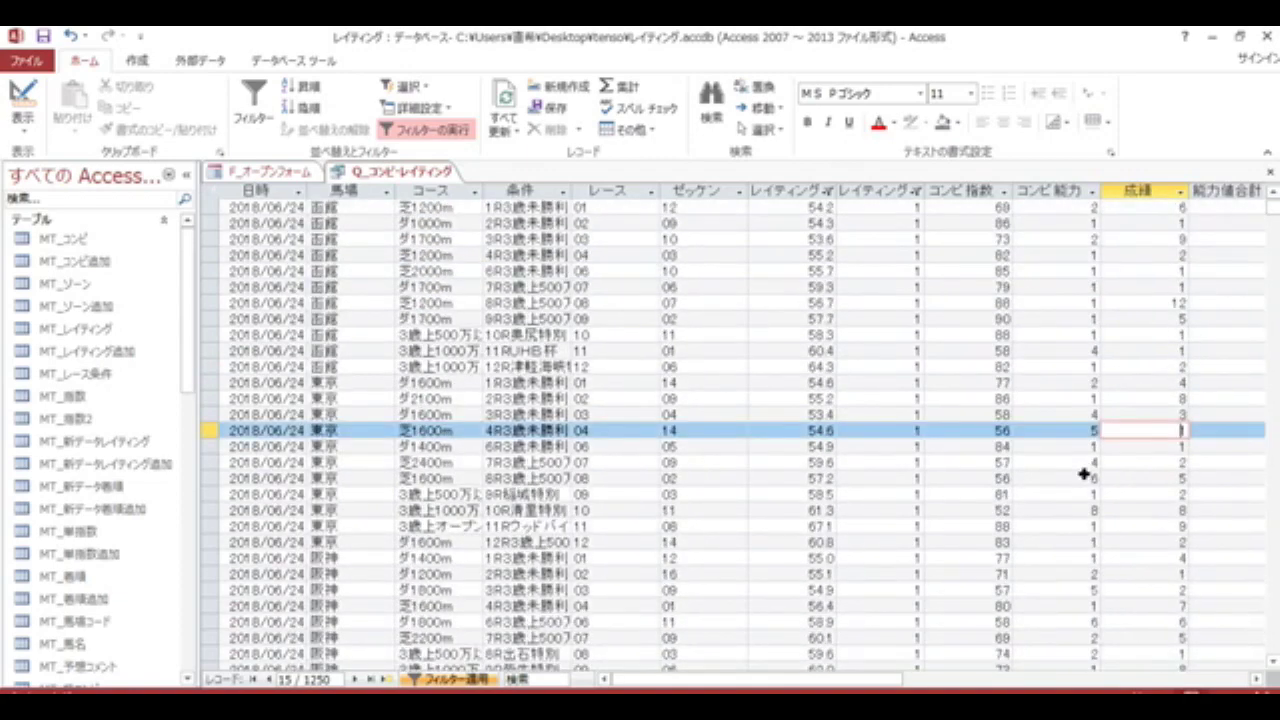
- Close the Q_コンビ・レイティング query
click(1271, 172)
click(648, 428)
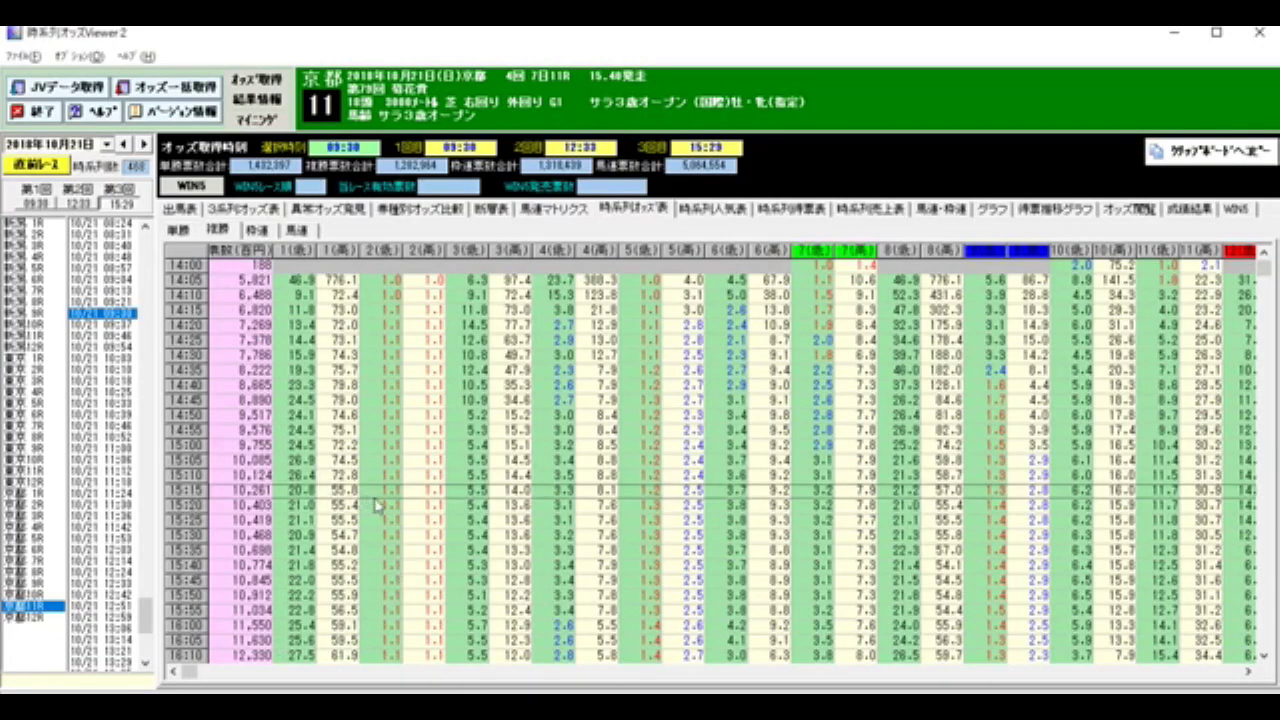
- In 時系列オッズViewer 2, examine the 複勝 odds time series for the 京都 11R 菊花賞, and close the viewer
scroll(376, 512, down, 3)
scroll(376, 512, down, 12)
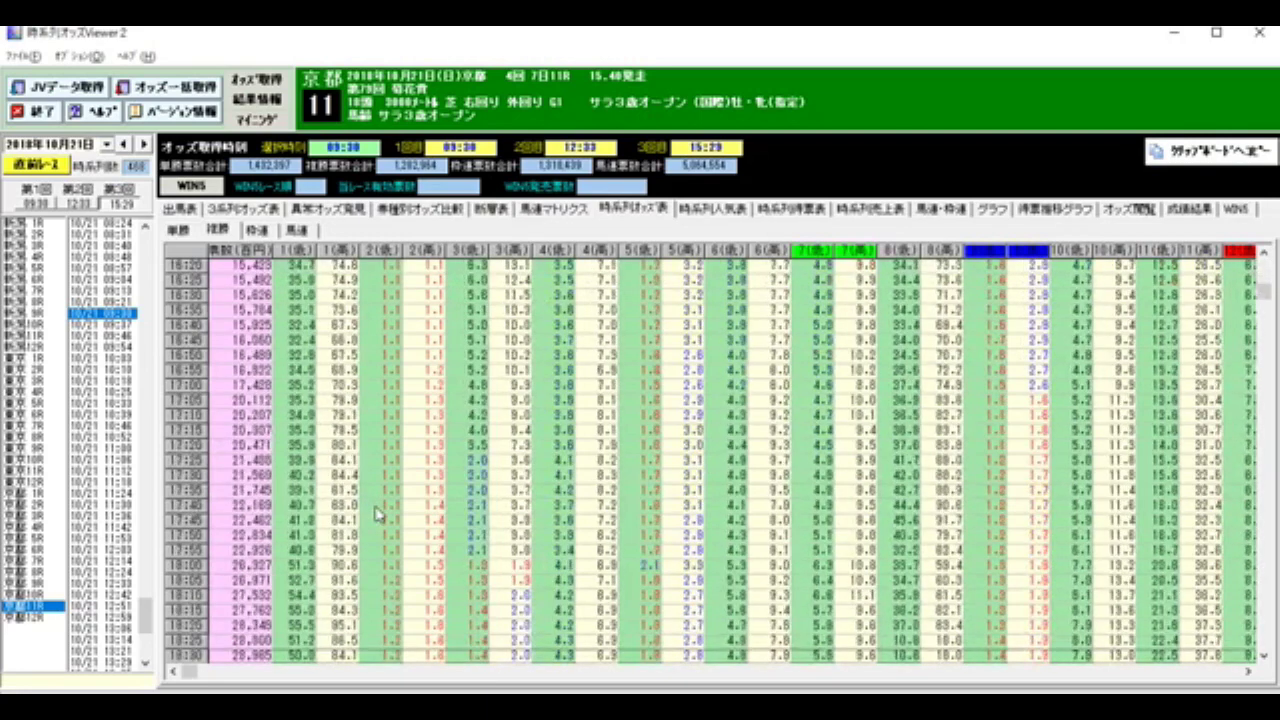
scroll(376, 512, down, 20)
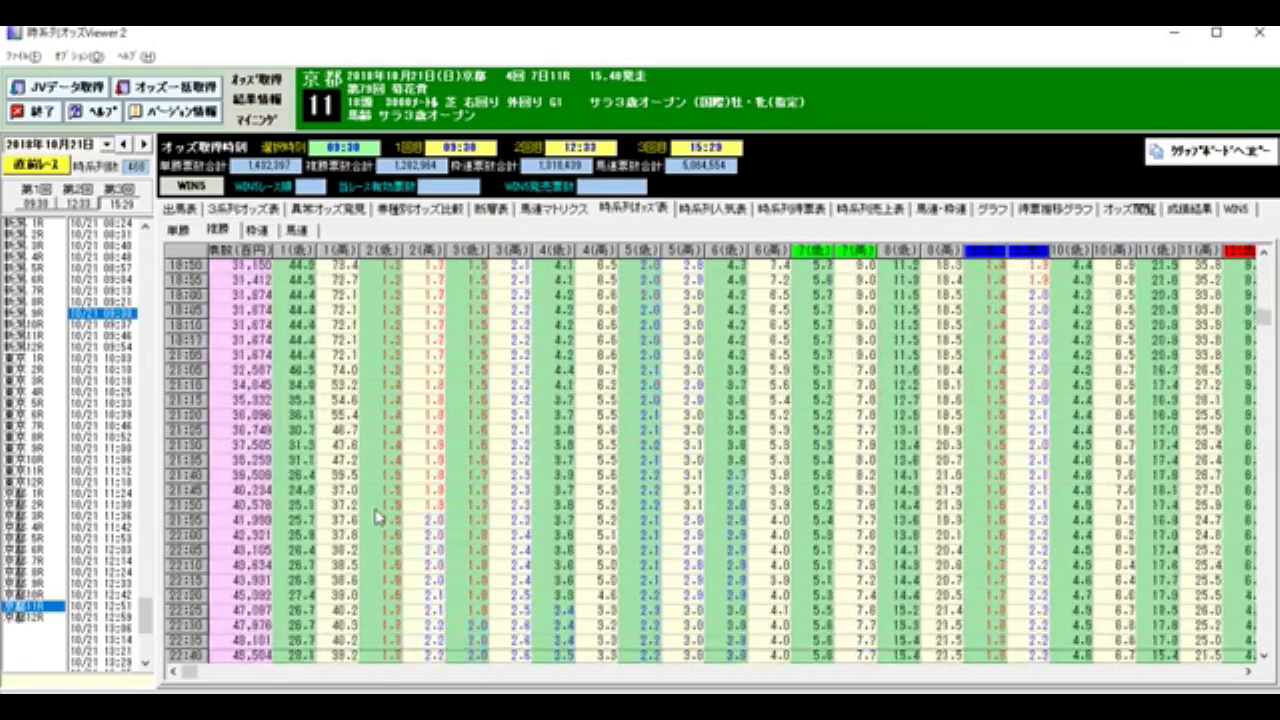
scroll(376, 516, down, 1)
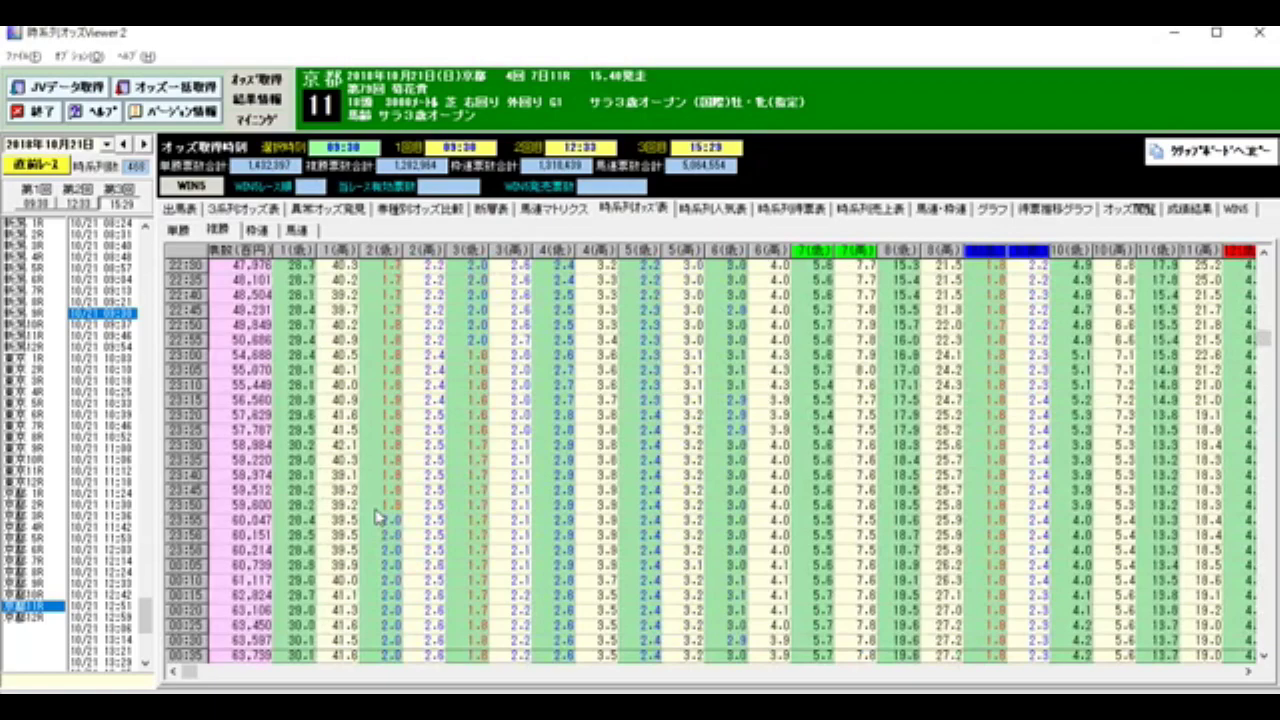
click(1264, 38)
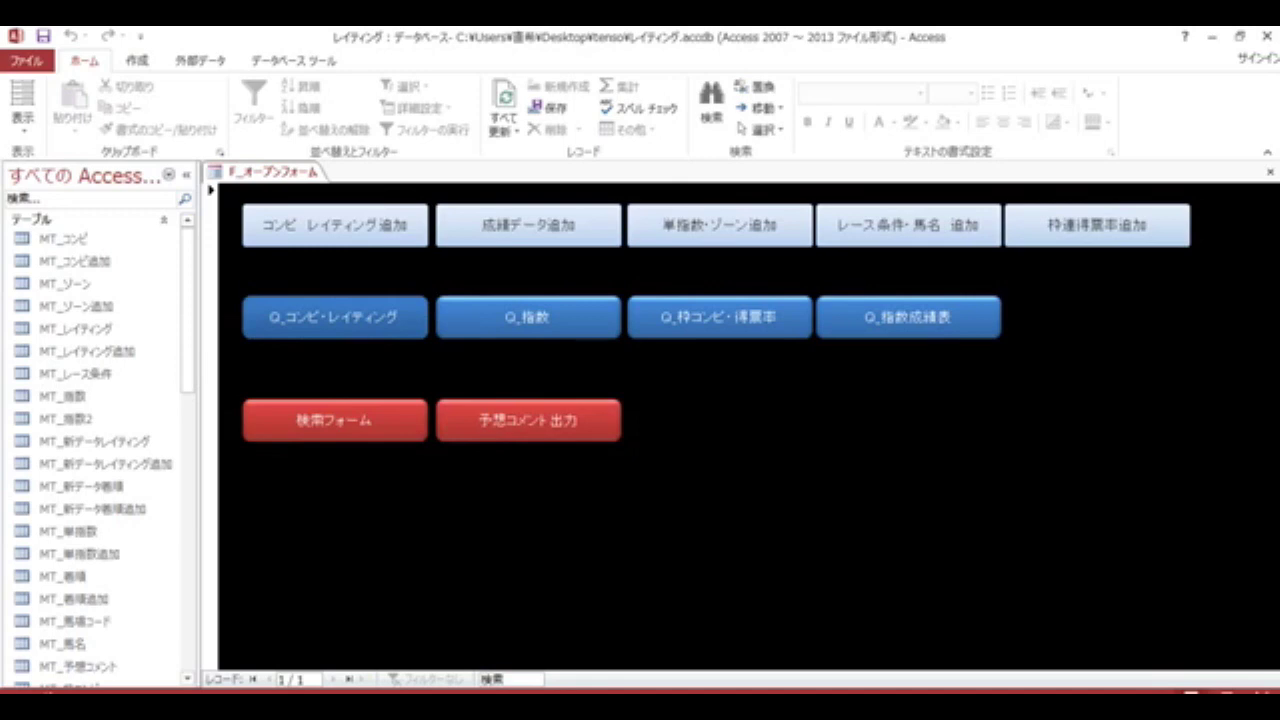
- Switch to the 単指数.xlsm workbook in Excel and review the 指数 sheet's chart, zone table and odds rows
click(732, 632)
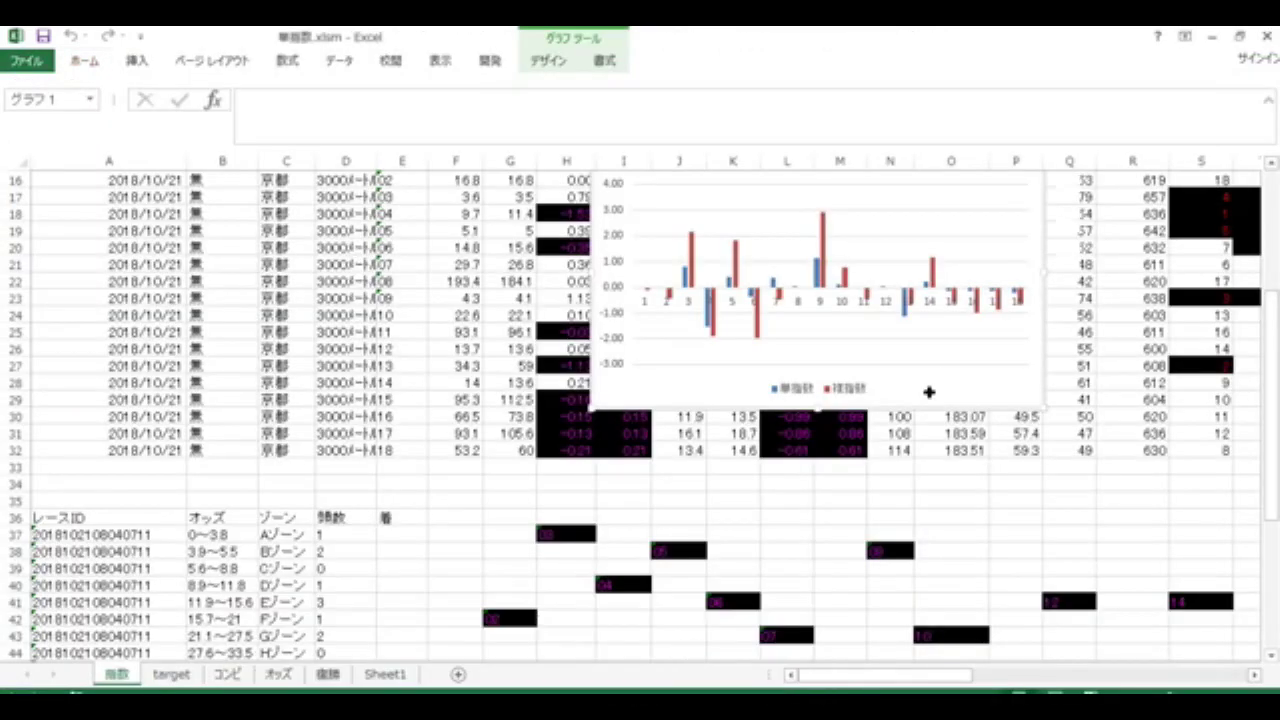
click(845, 363)
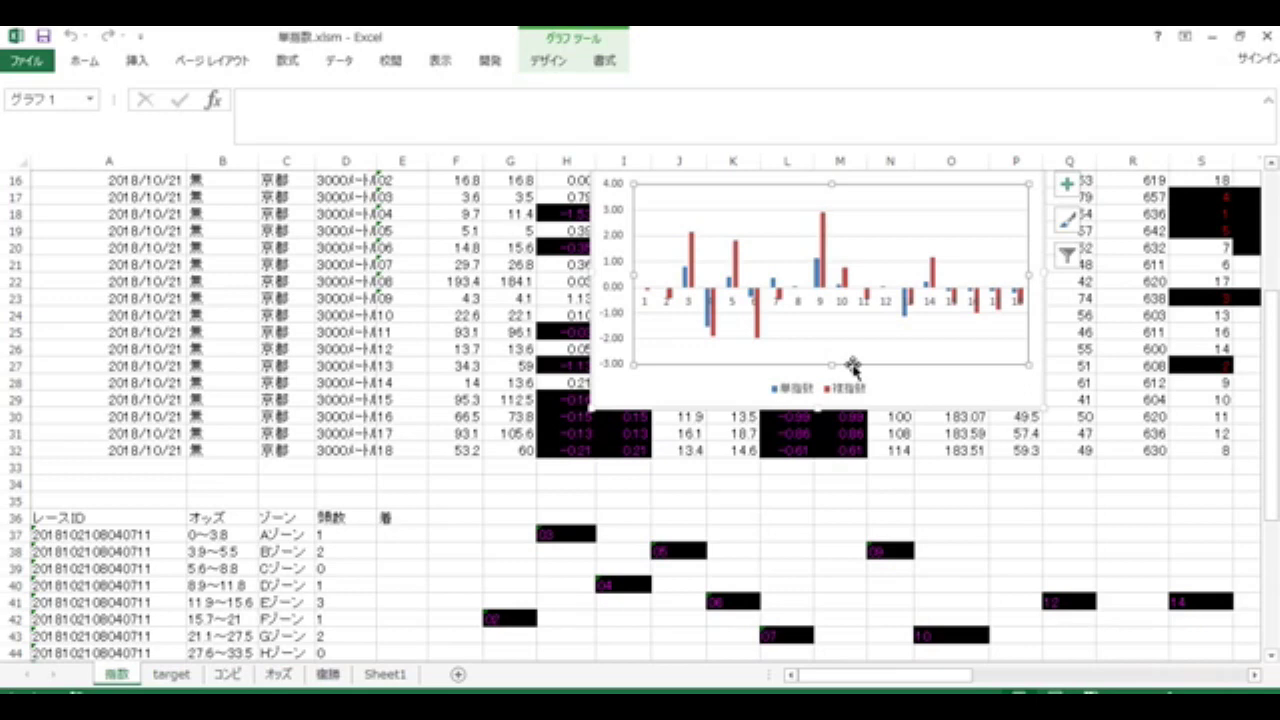
click(740, 433)
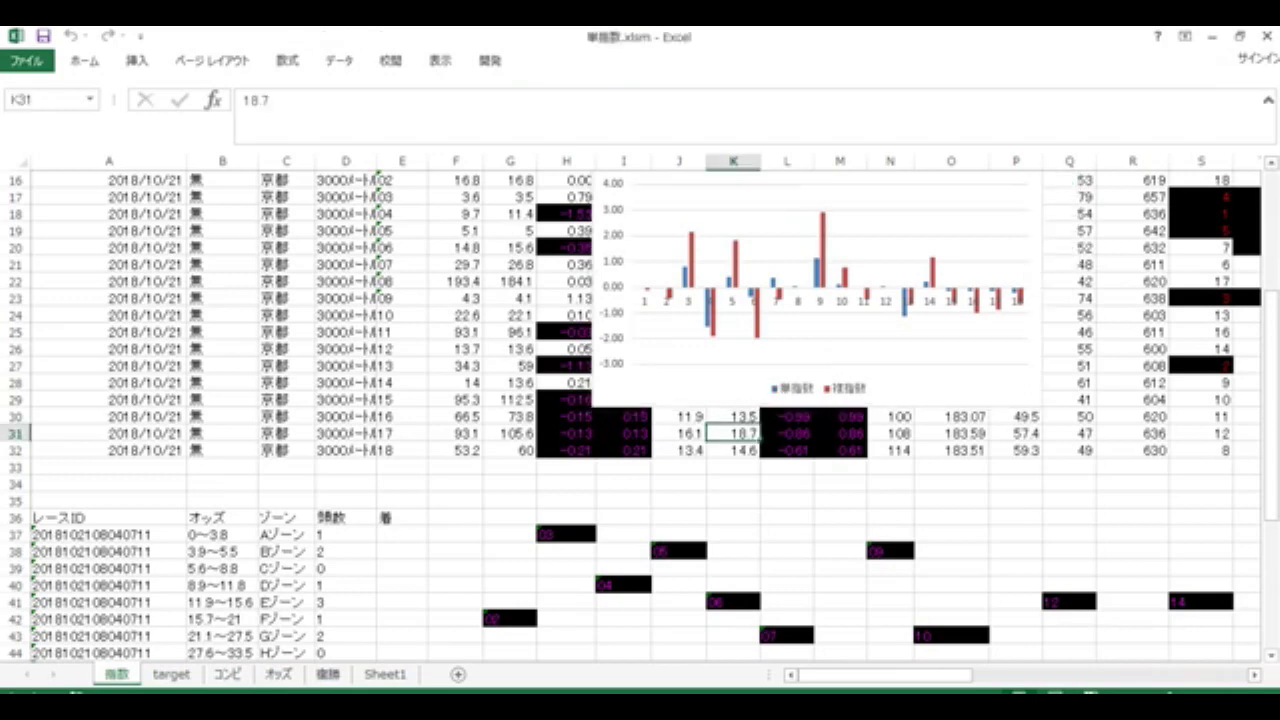
scroll(600, 449, down, 5)
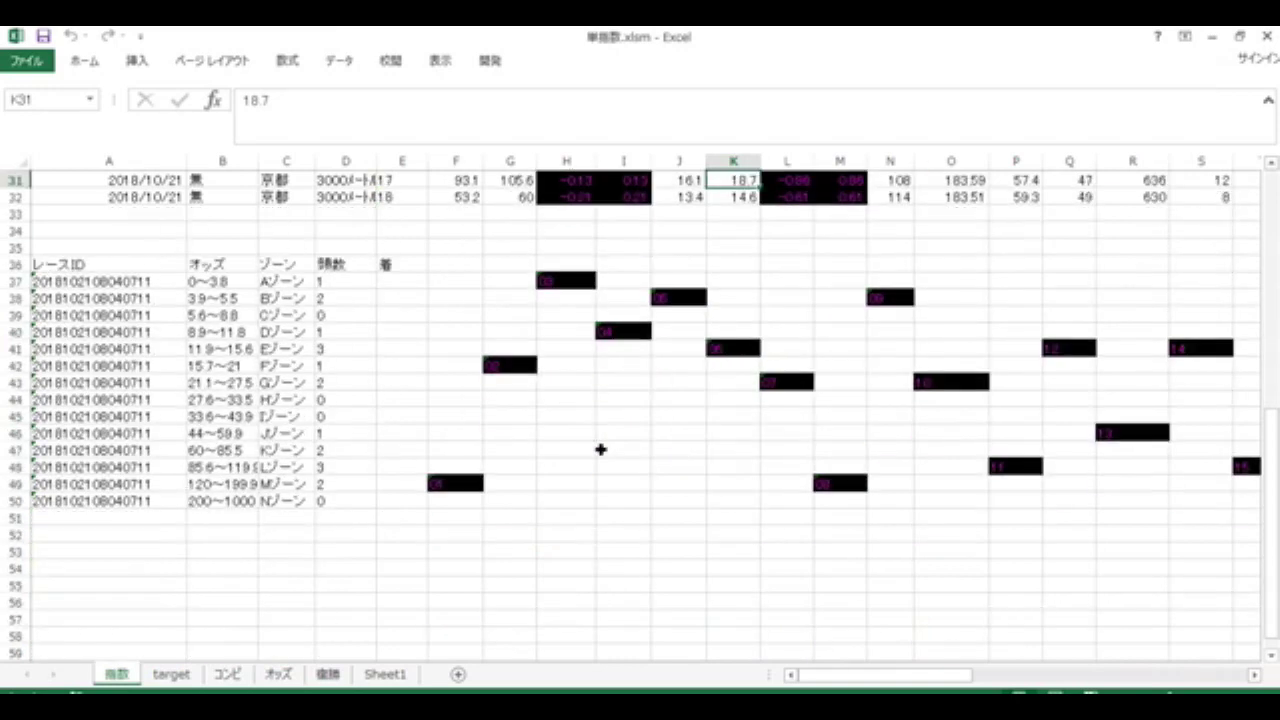
scroll(600, 449, up, 4)
scroll(600, 449, up, 6)
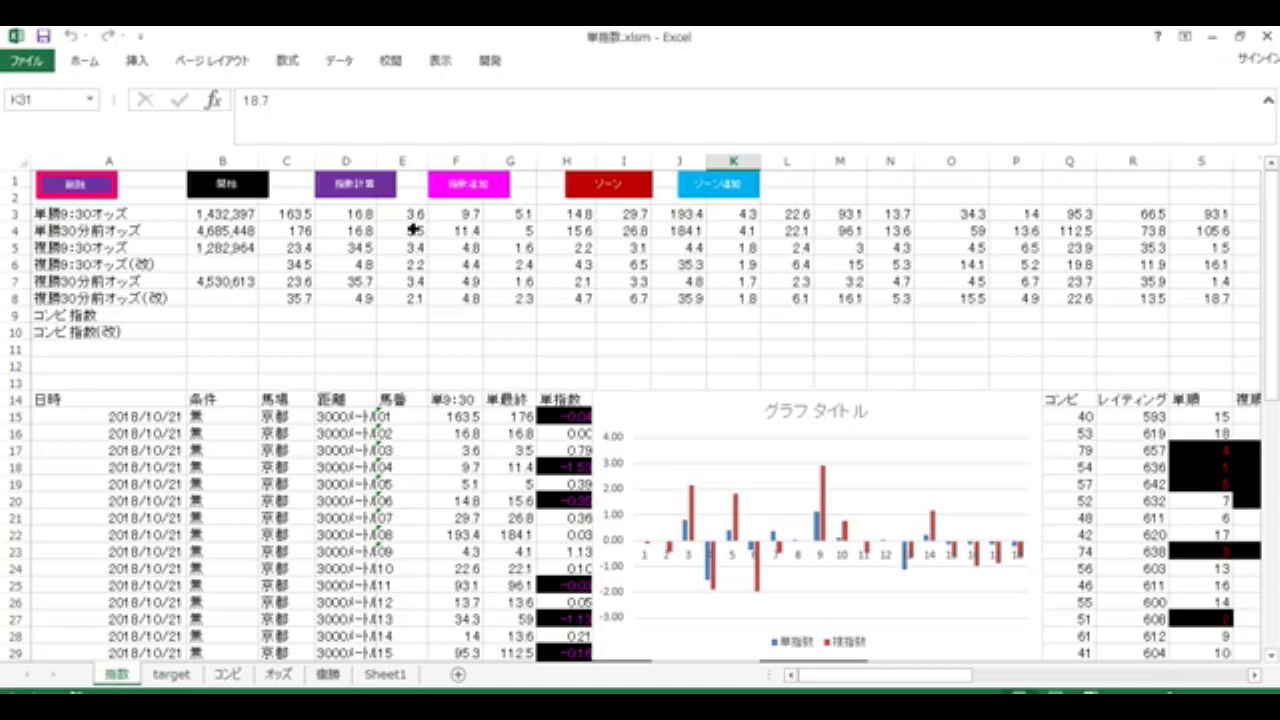
- Clear the 指数 sheet's data with the 削除 macro and close 単指数.xlsm without saving
click(82, 187)
click(651, 430)
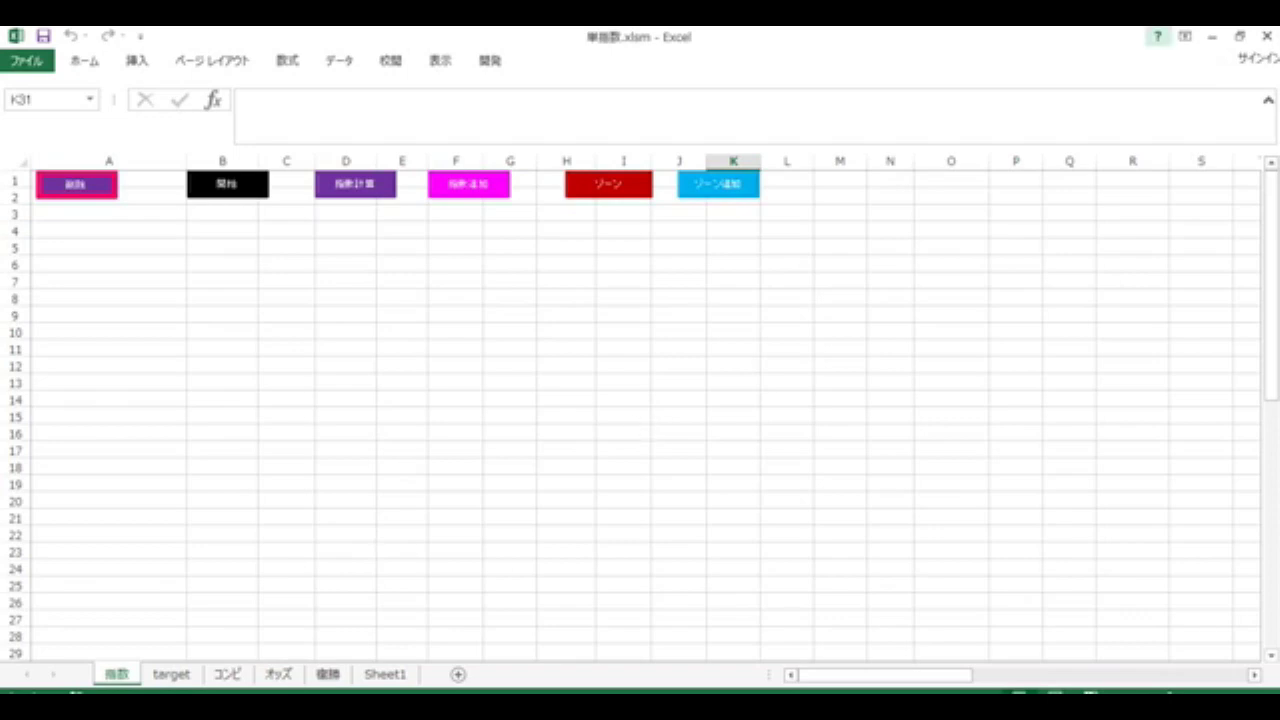
click(1266, 36)
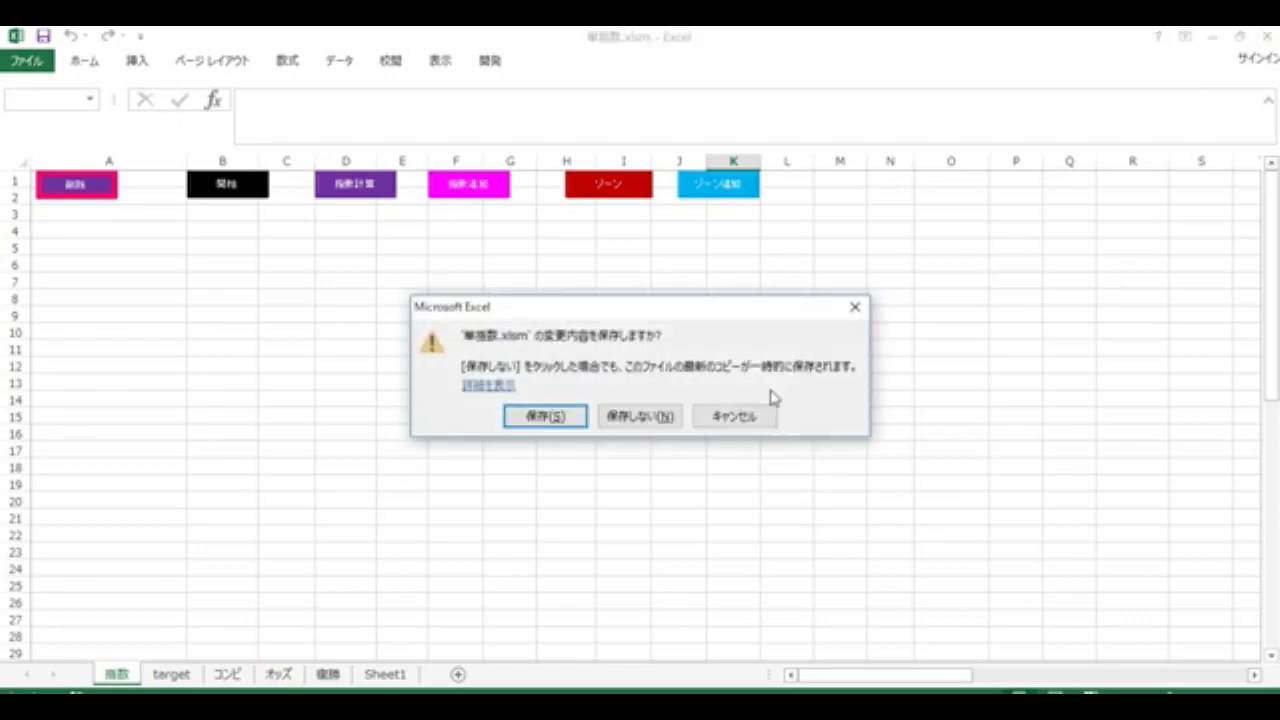
click(646, 414)
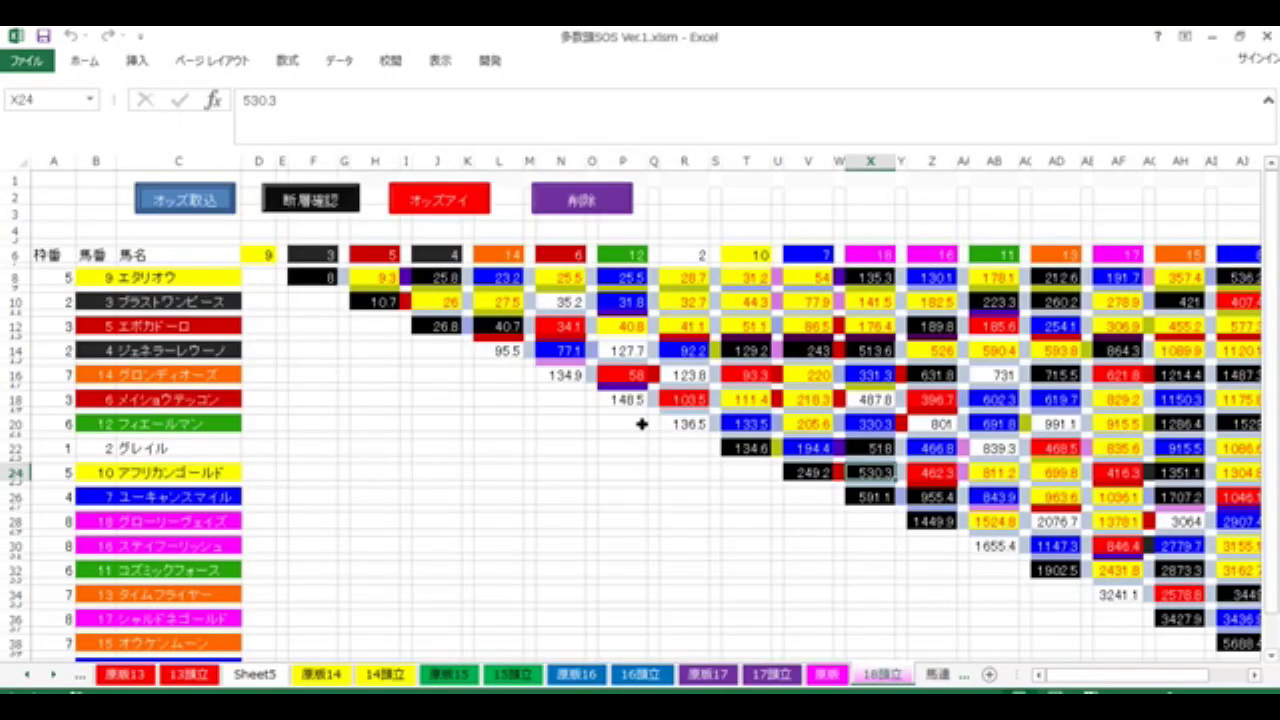
- Glance over the 18頭立 odds matrix, close 多数頭SOS Ver.1.xlsm without saving, and close the レイティング.accdb database
click(866, 364)
scroll(786, 453, down, 5)
scroll(786, 453, up, 5)
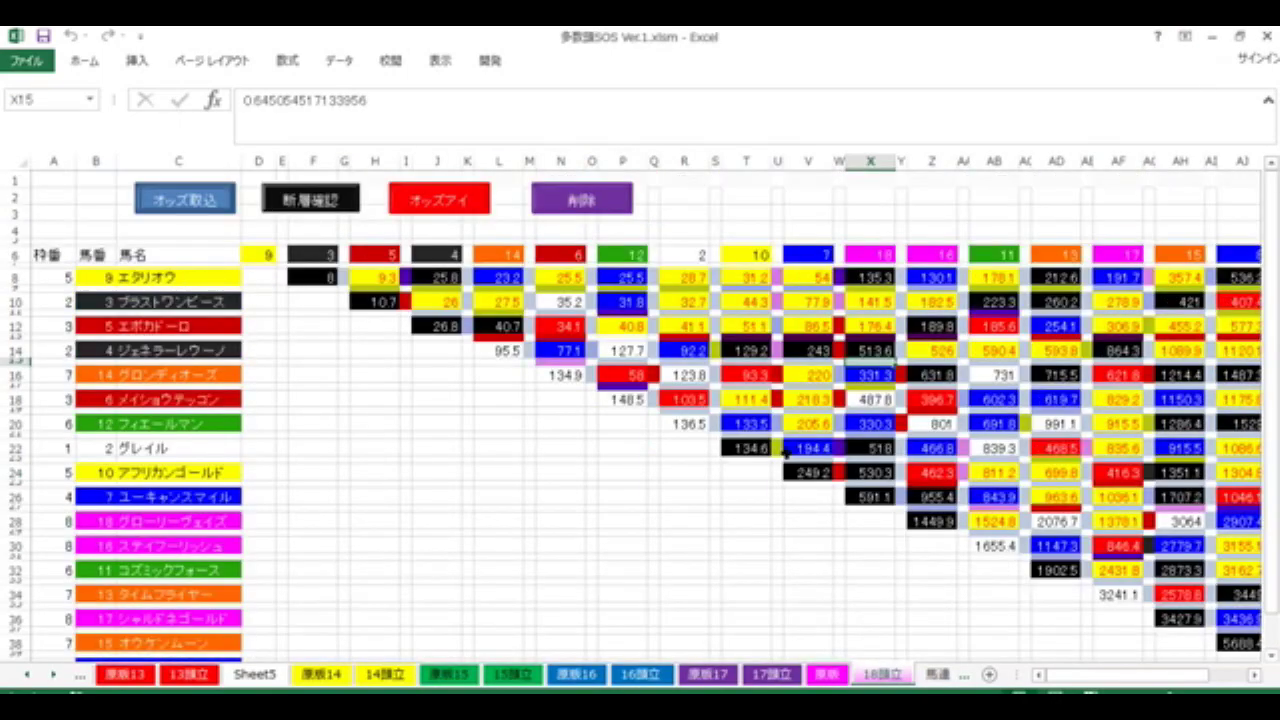
click(1270, 36)
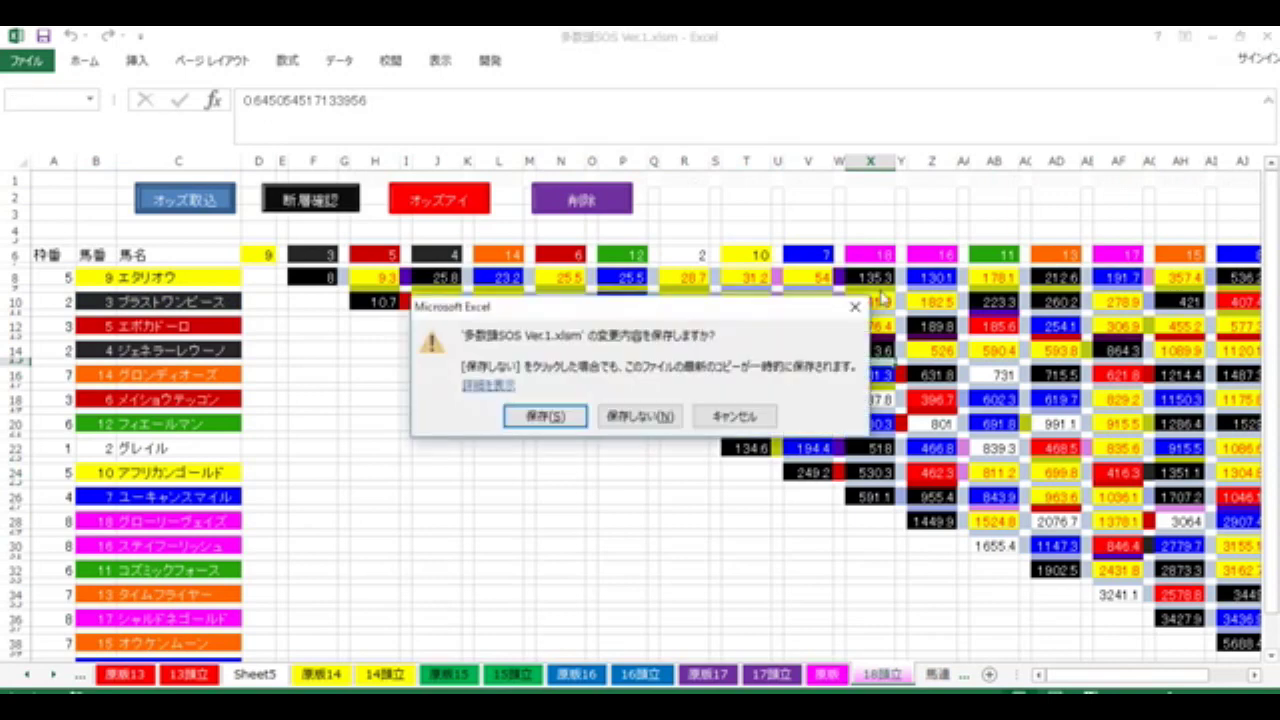
click(655, 414)
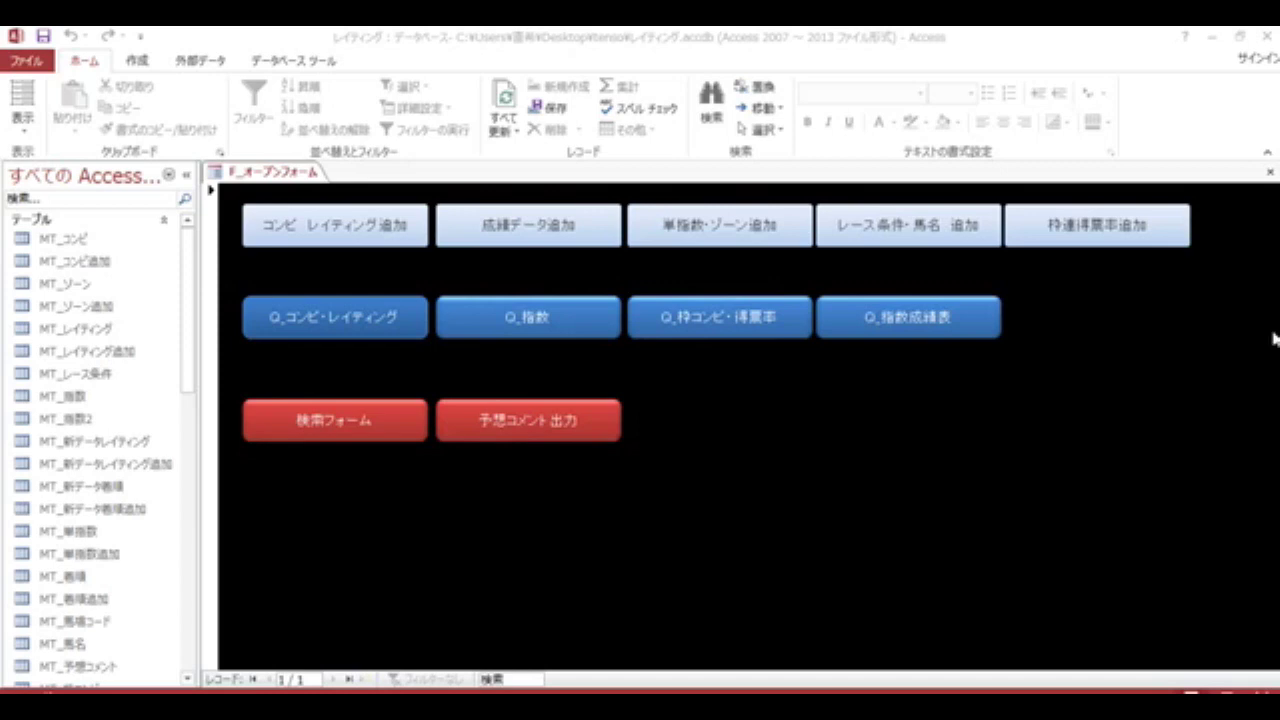
click(1268, 38)
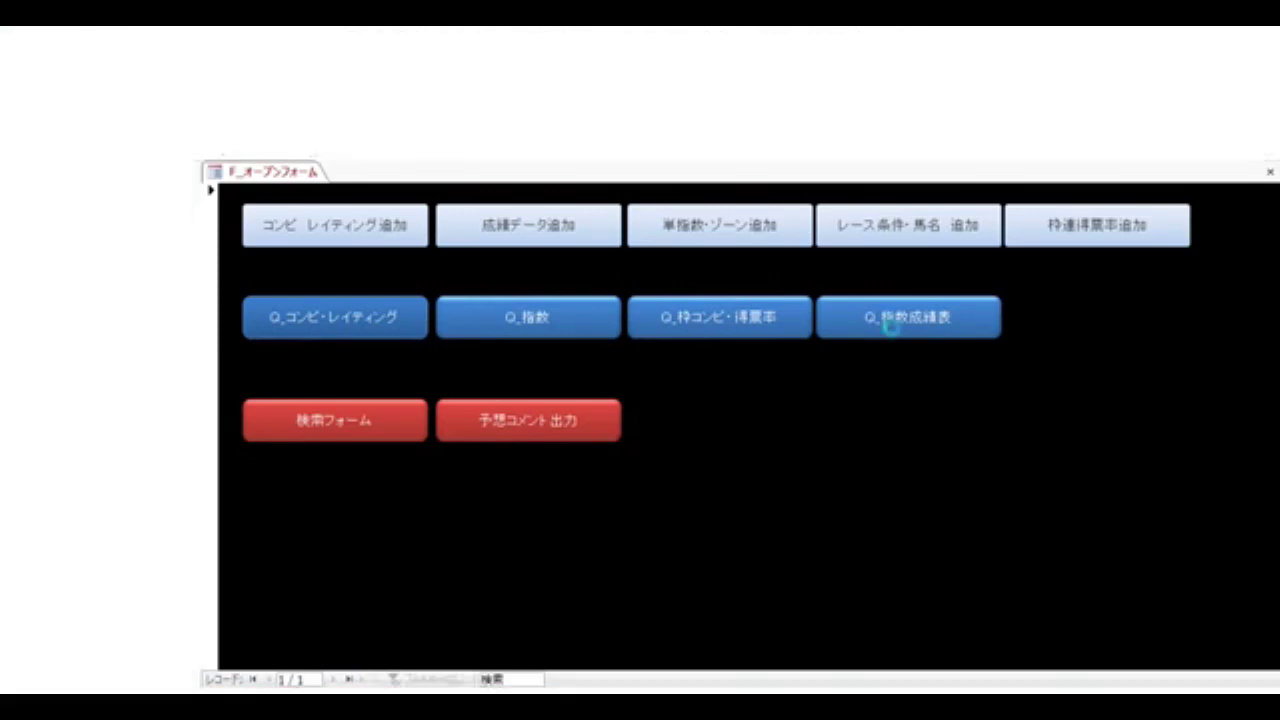